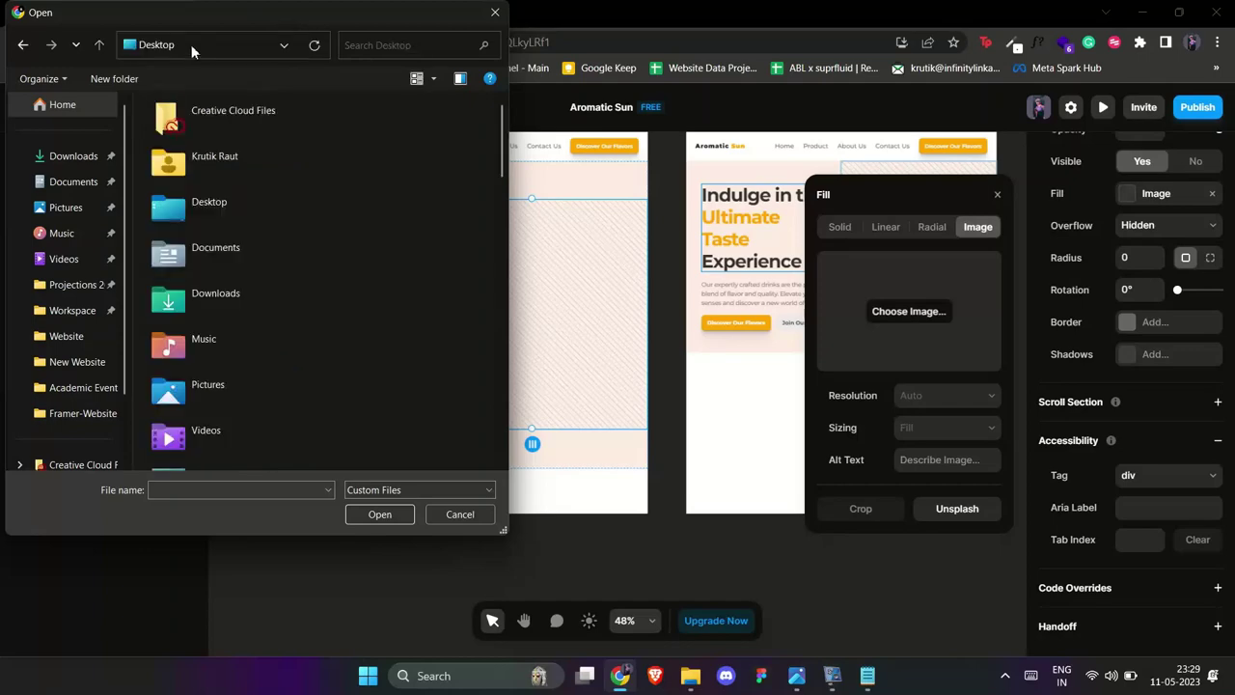
- Fill the hero section's image frame with the Home picture from the Framer-Website folder and set its sizing to Fit
text(fr)
key(Down)
key(Return)
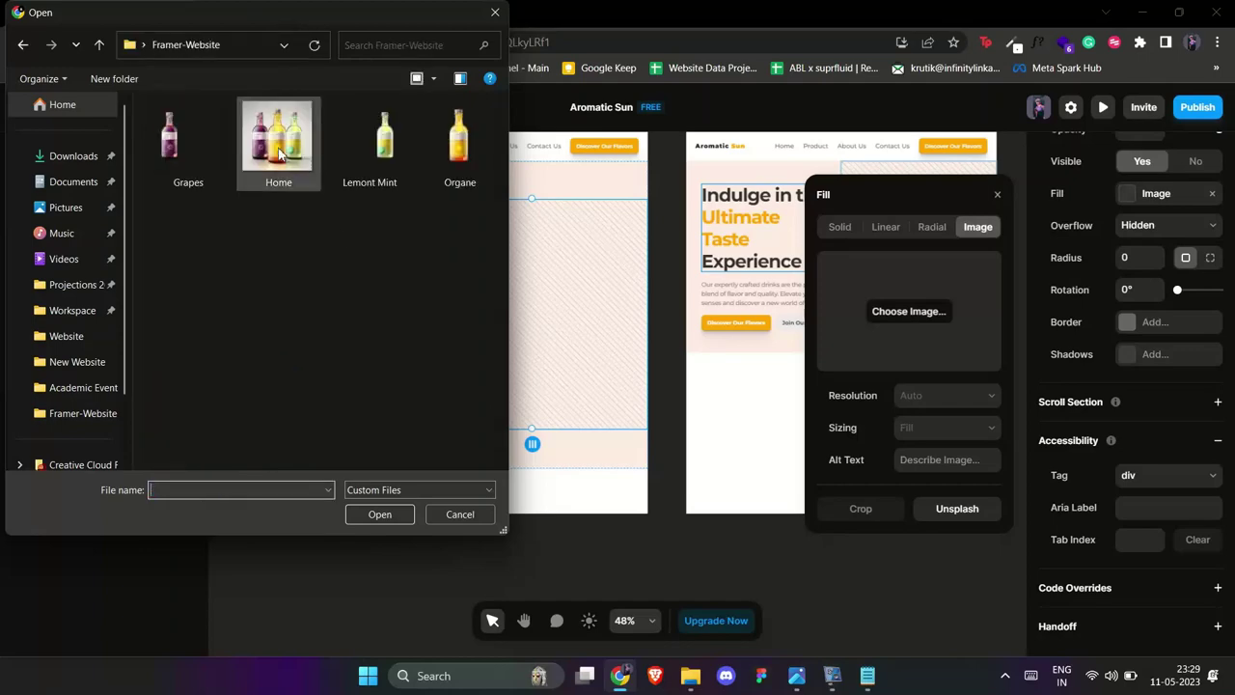
click(278, 143)
click(397, 516)
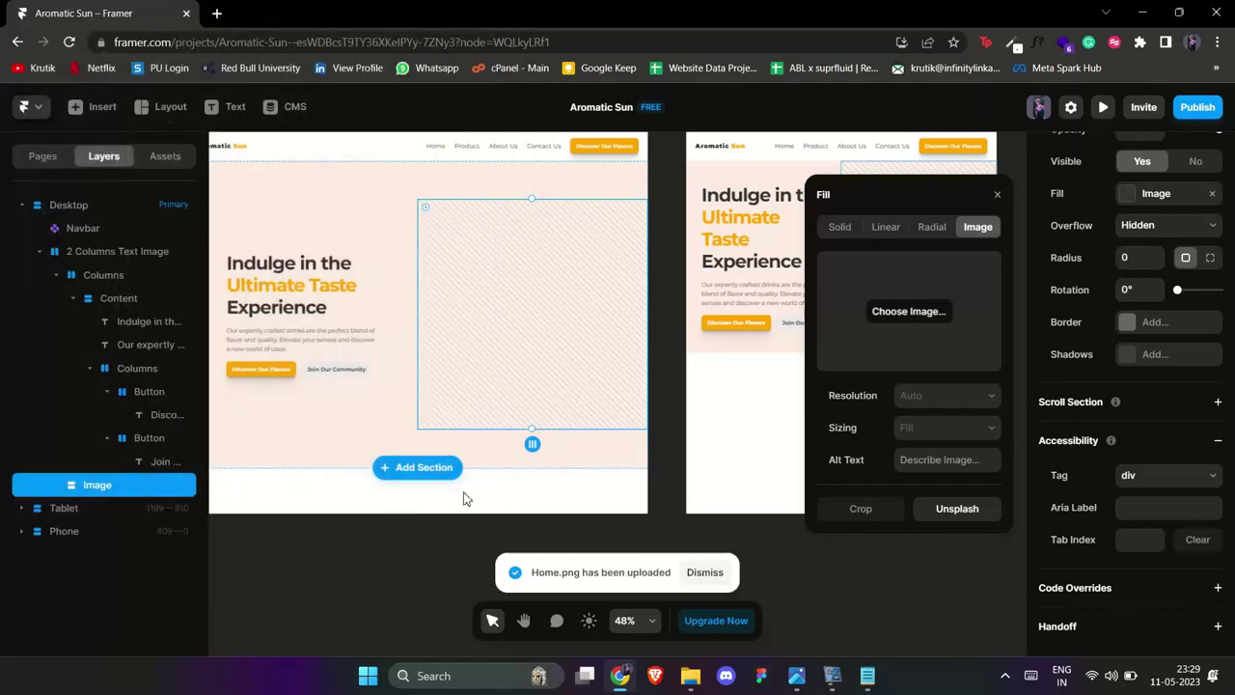
click(946, 427)
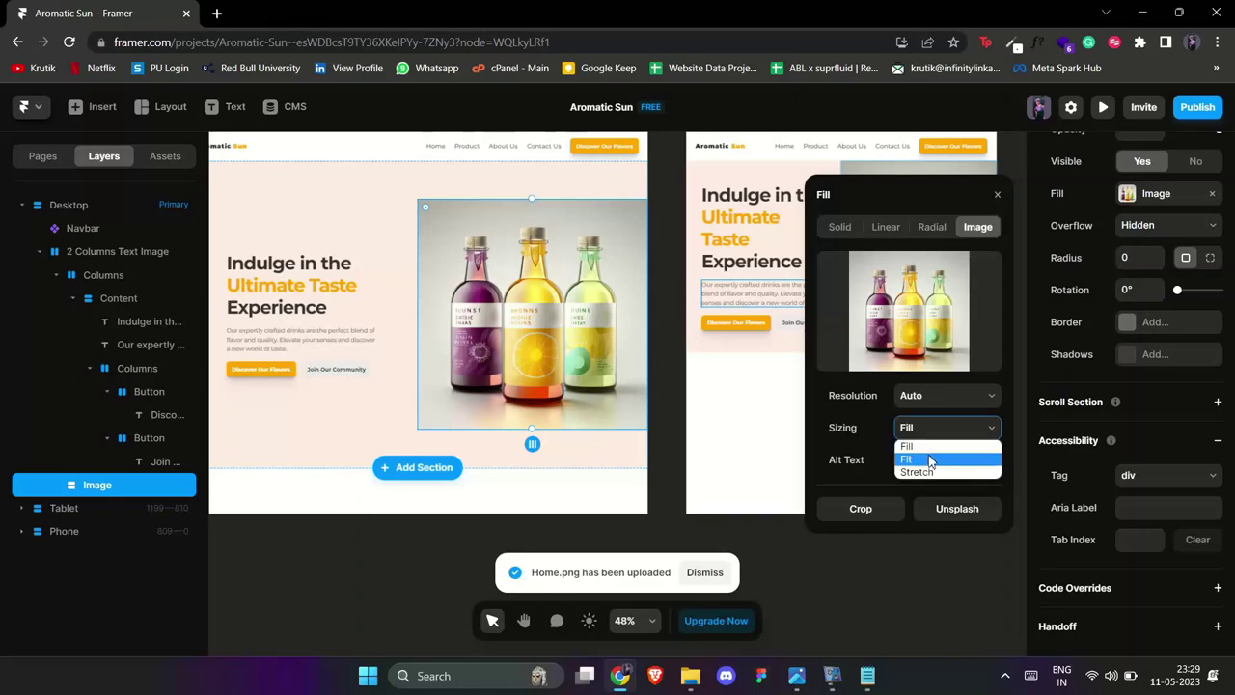
click(922, 453)
- Set the background fill of the 2 Columns Text Image section to #000000
click(361, 268)
click(437, 184)
scroll(1110, 415, down, 2)
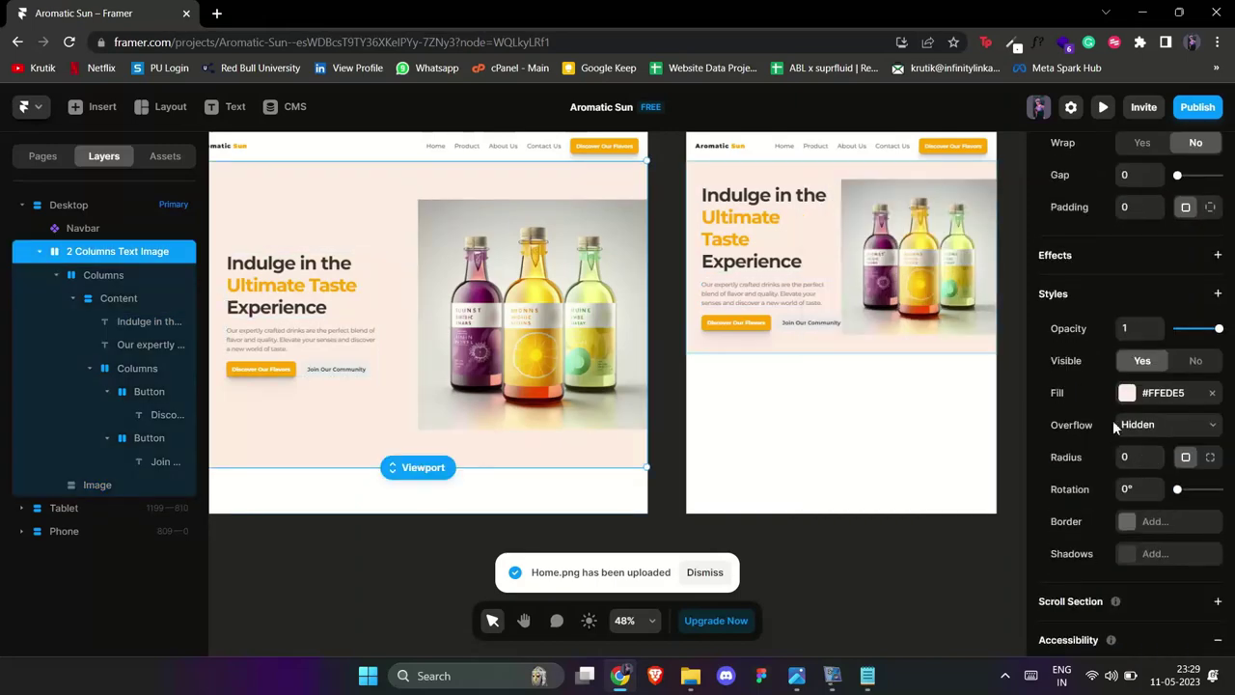
click(1127, 394)
text(000000)
key(Return)
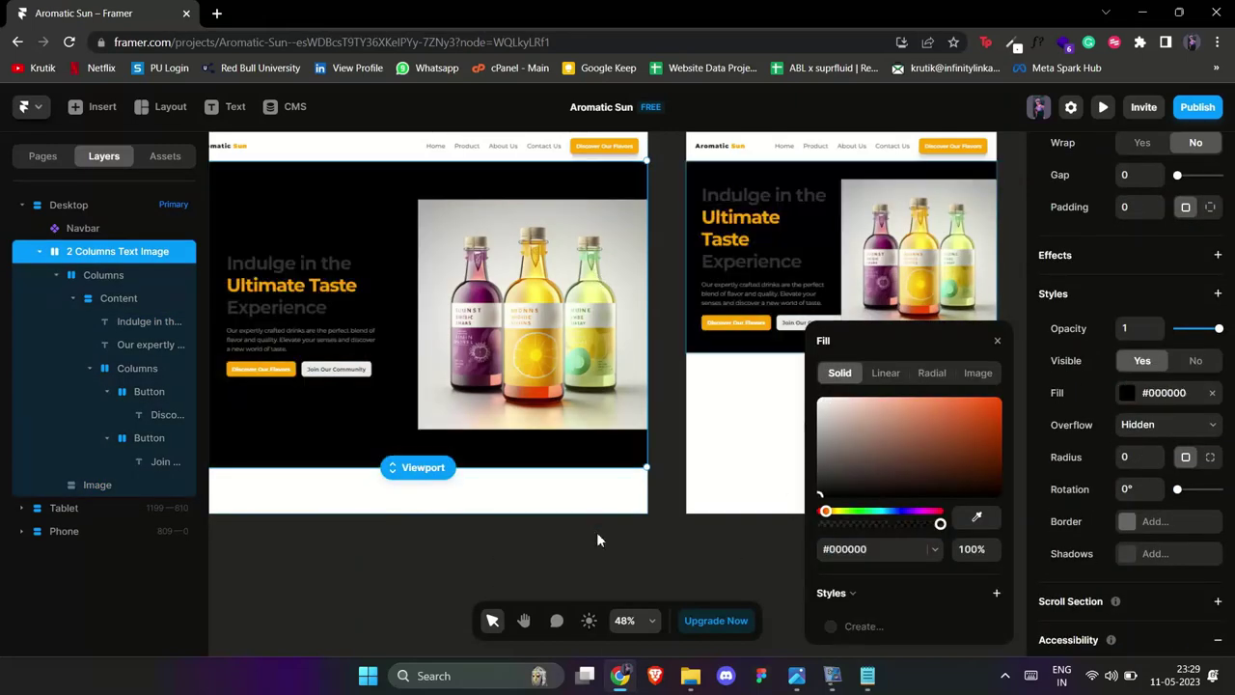
key(ctrl+z)
key(ctrl+shift+z)
- Open the fill settings of the hero image and launch Adobe Photoshop 2021
click(608, 414)
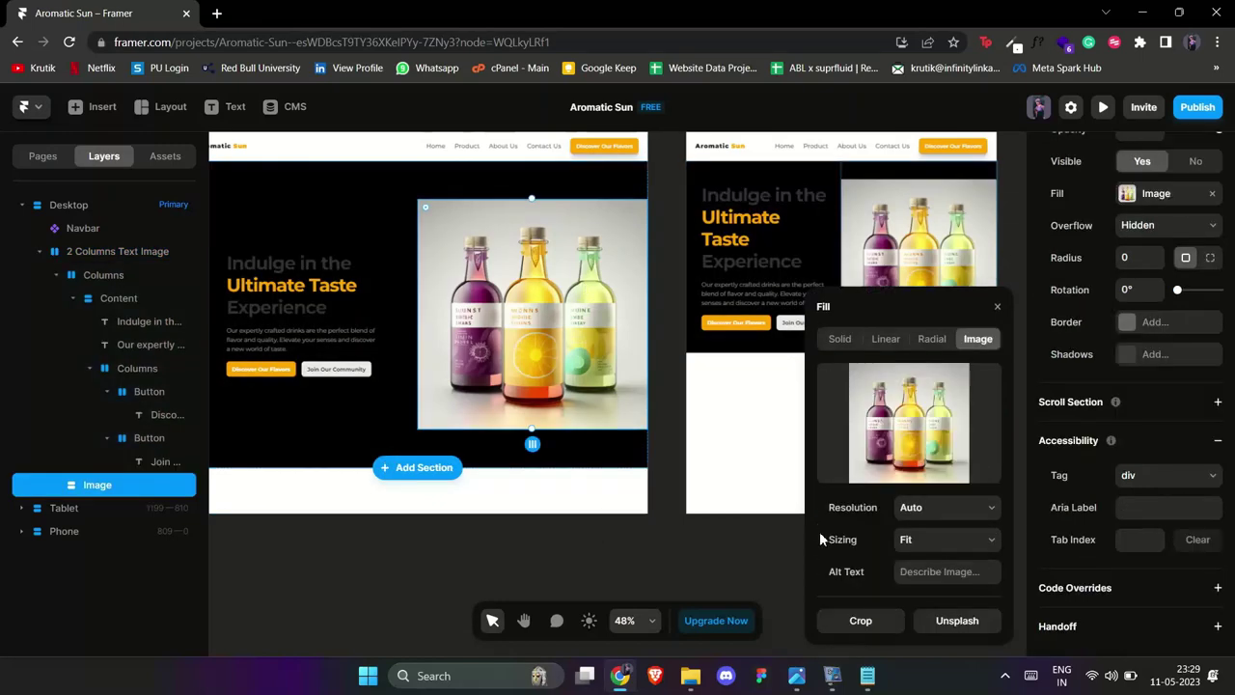
key(super)
text(pho)
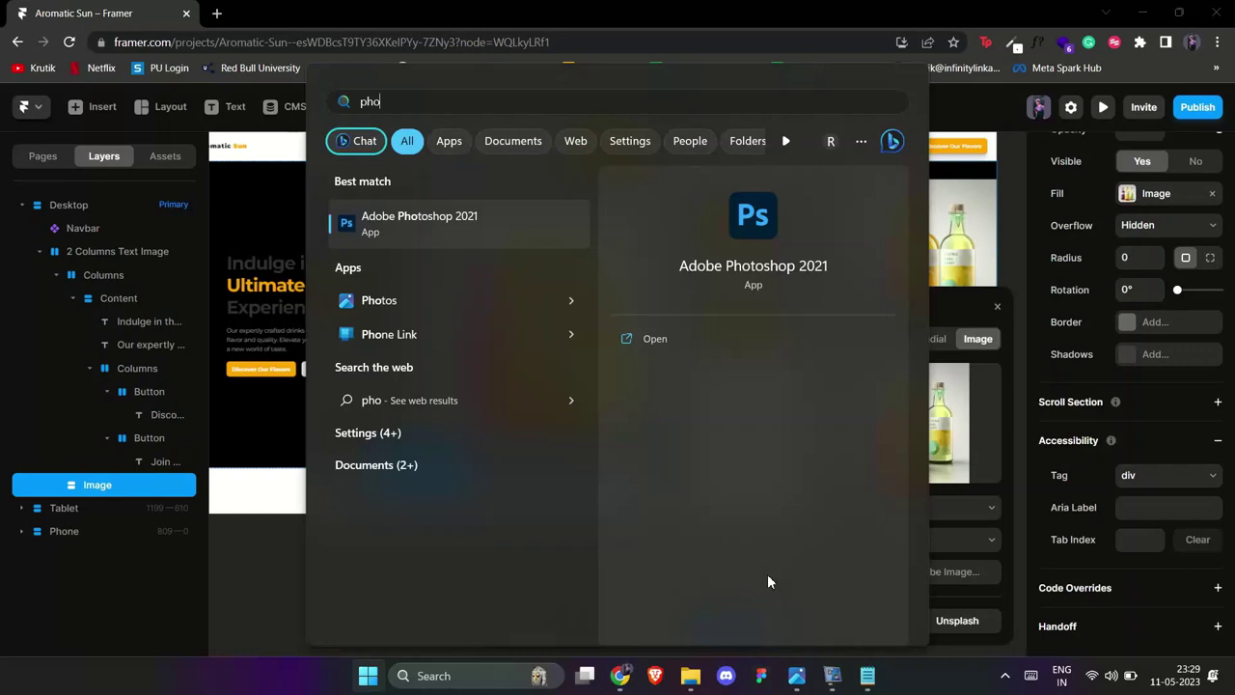
click(462, 235)
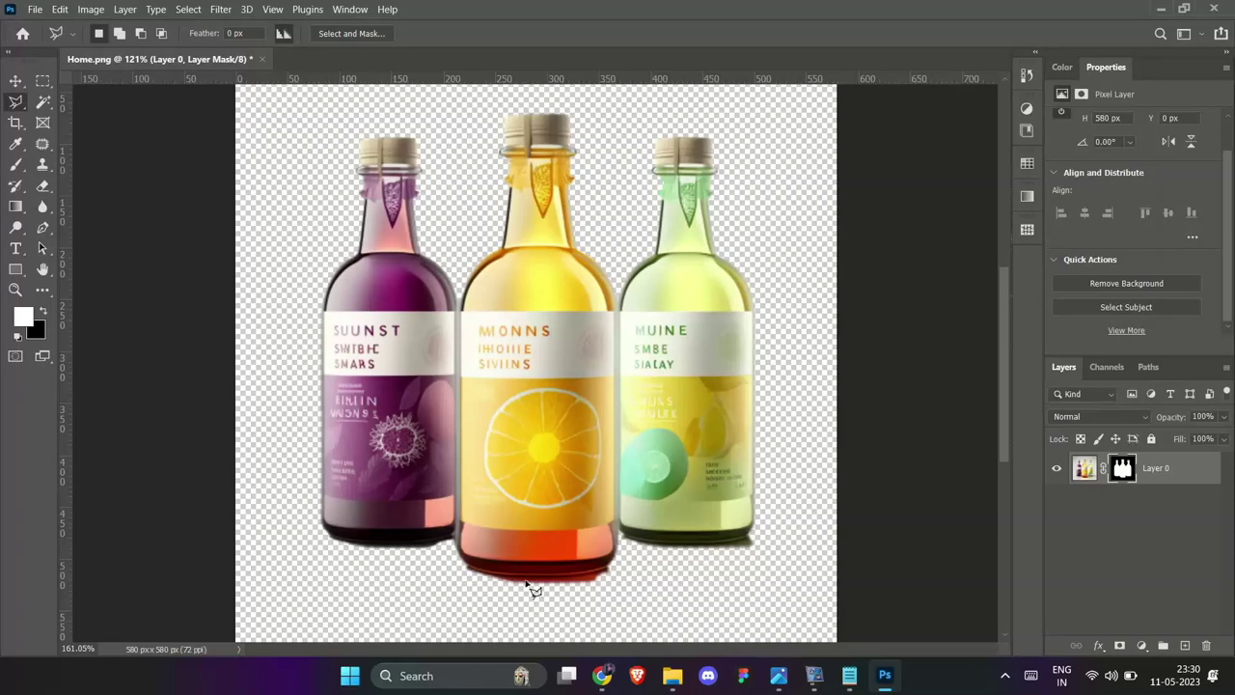
- Outline the leftover shadow beneath the middle orange bottle with the Polygonal Lasso and delete it
scroll(529, 585, up, 4)
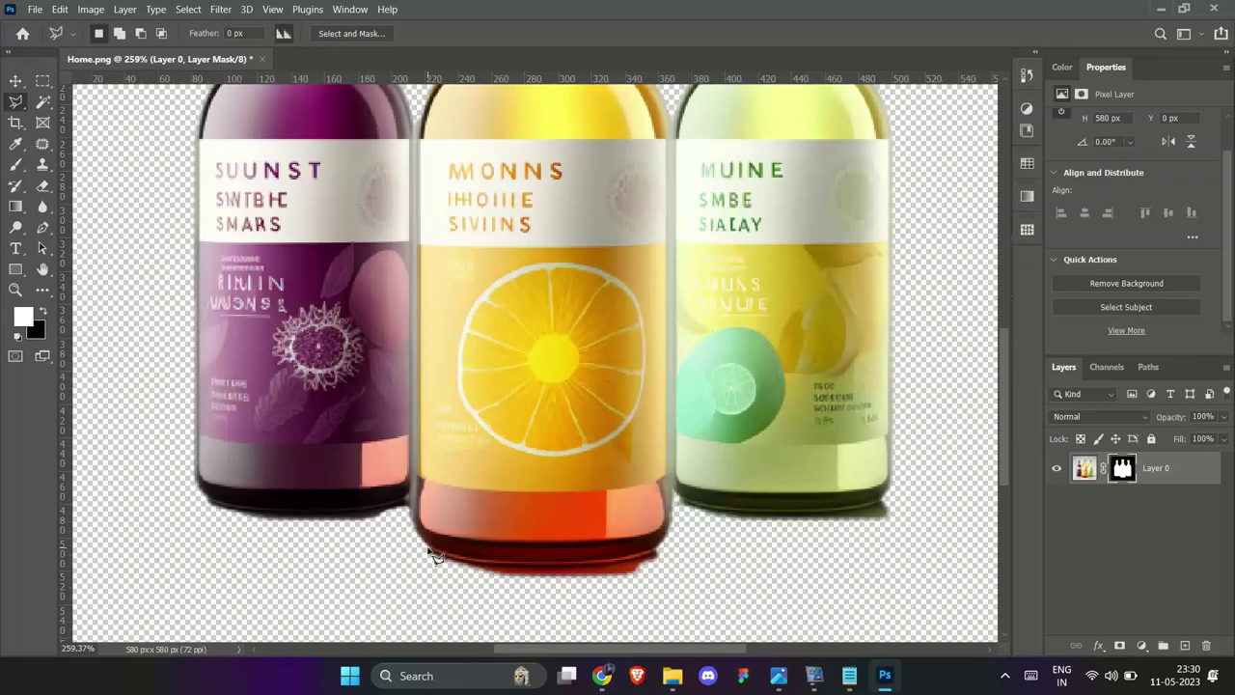
click(431, 557)
click(430, 556)
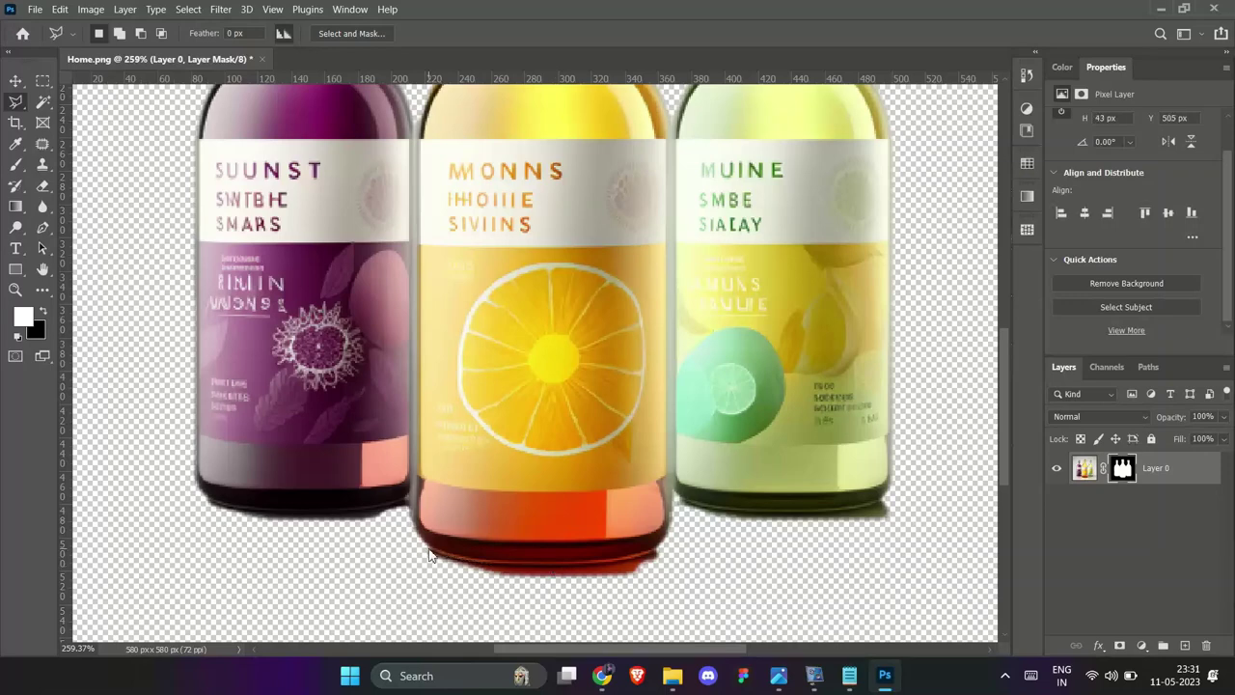
key(Delete)
- Lasso and delete the leftover shadow under the base of the green bottle, and clear the selection
click(779, 517)
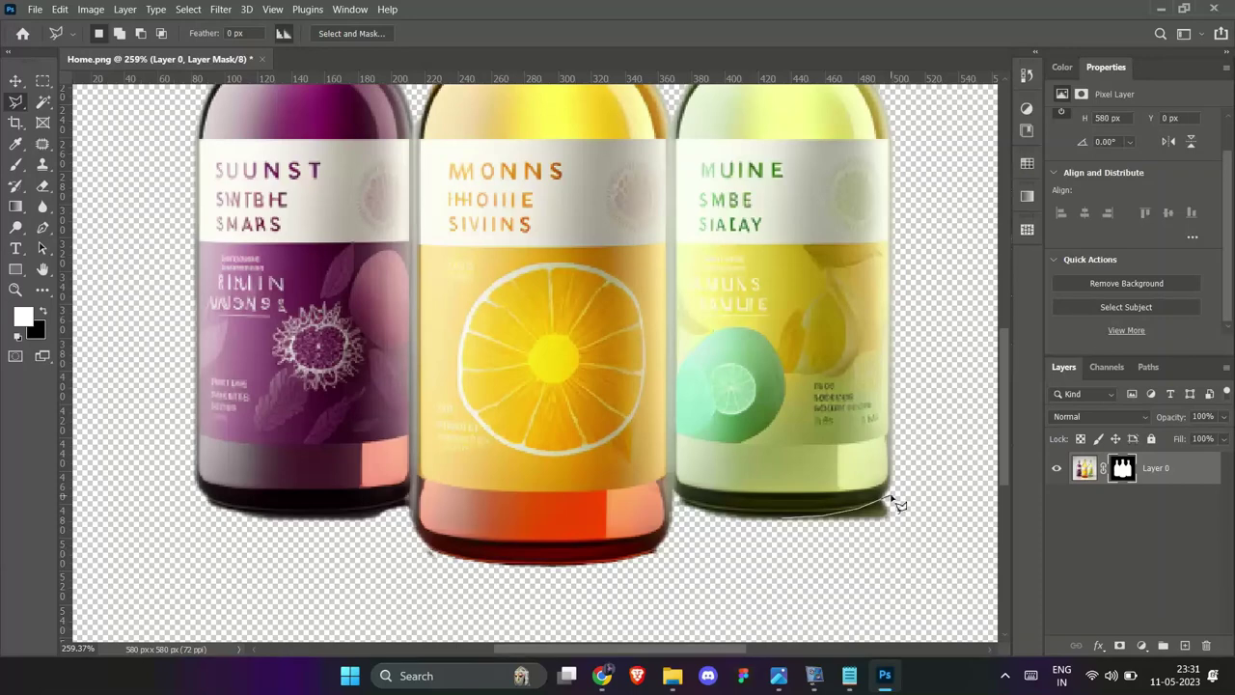
key(Escape)
click(732, 515)
click(731, 514)
key(ctrl+d)
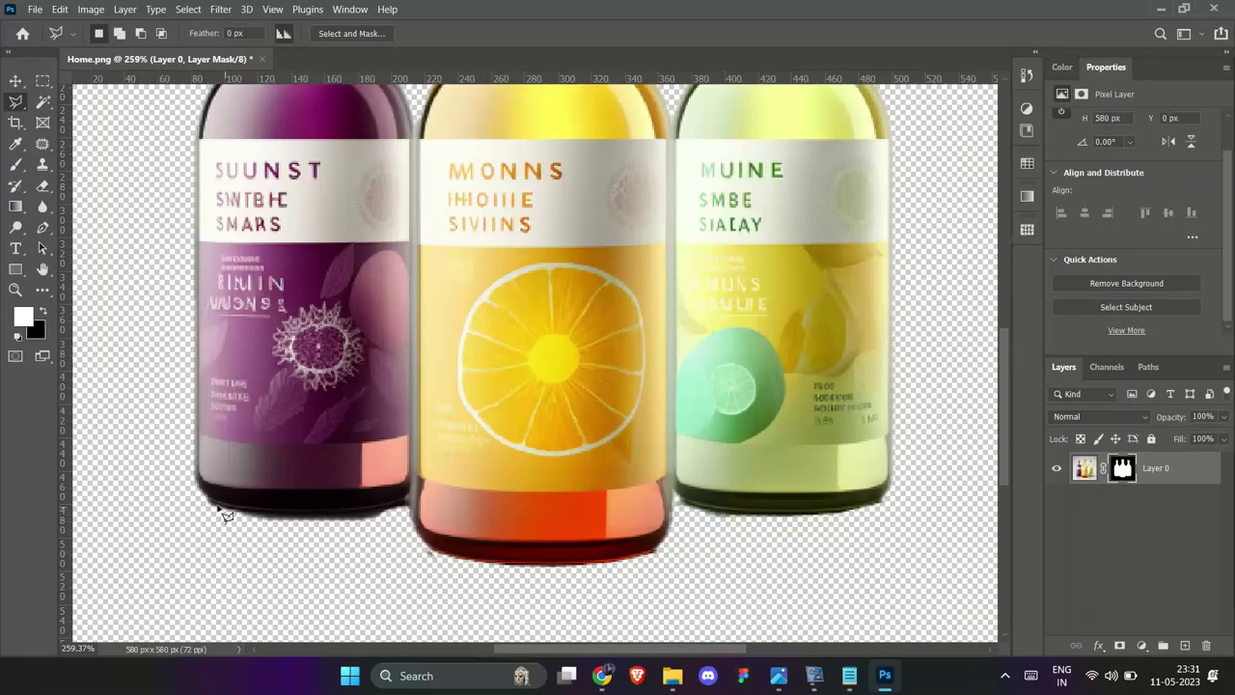
- Lasso and delete the leftover shadow under the base of the purple bottle, and clear the selection
click(206, 503)
click(404, 507)
click(400, 522)
click(315, 551)
click(169, 526)
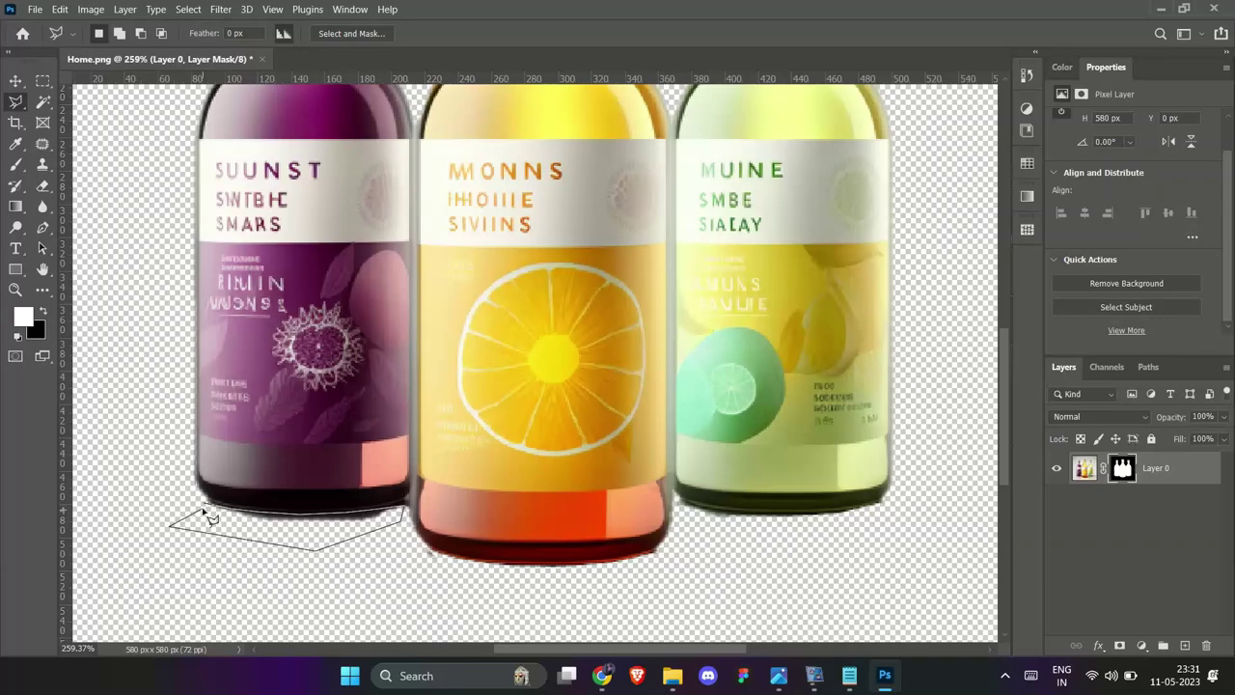
click(209, 517)
key(ctrl+d)
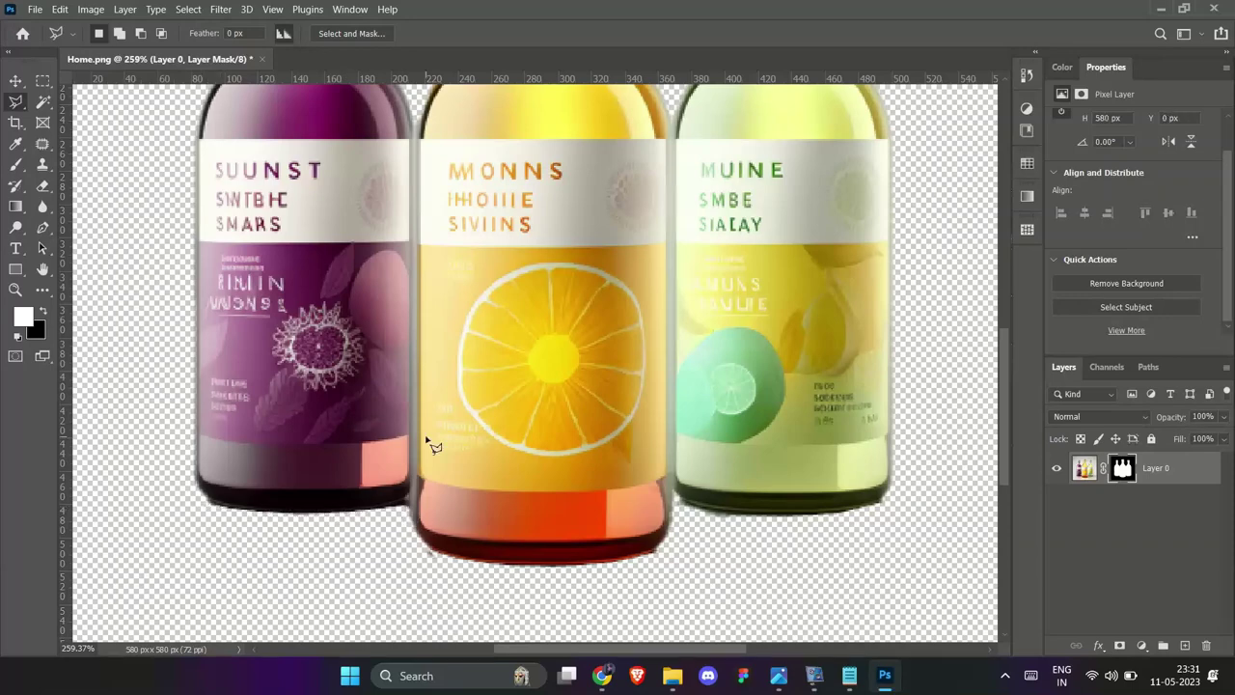
- Export the bottle cutout as a transparent PNG, overwriting Home in the Framer-Website folder, and quit Photoshop without saving the document
key(ctrl+0)
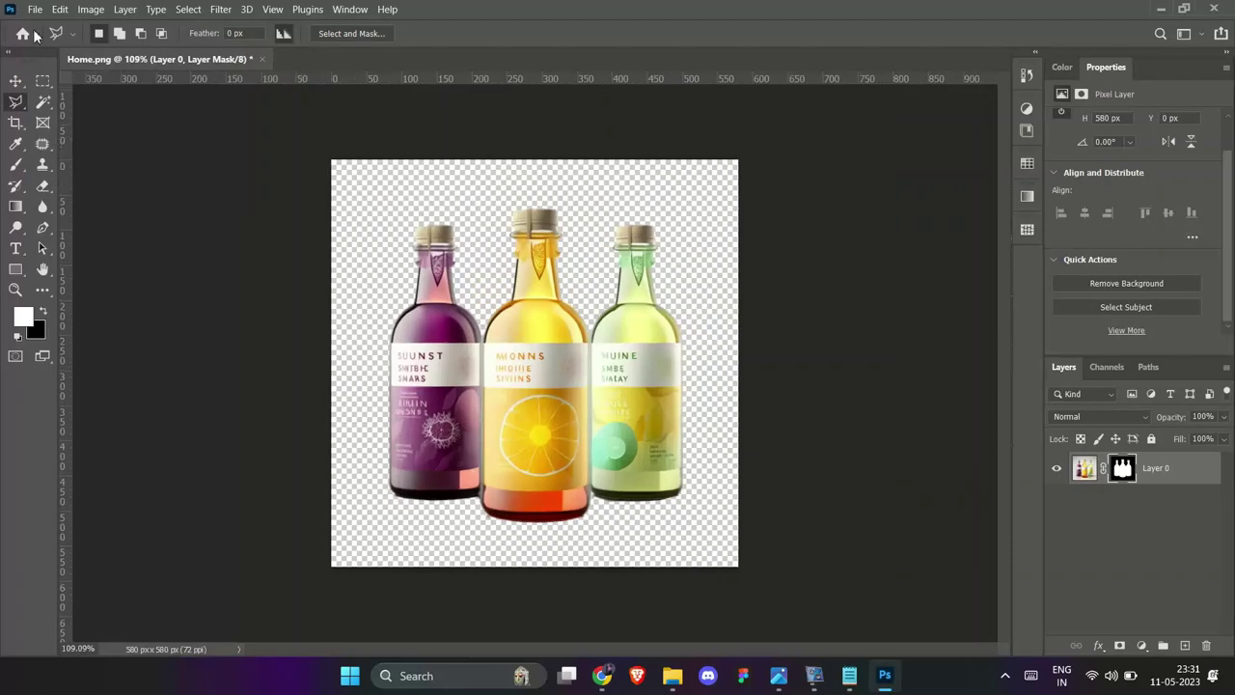
click(35, 9)
mouse_move(97, 232)
click(248, 248)
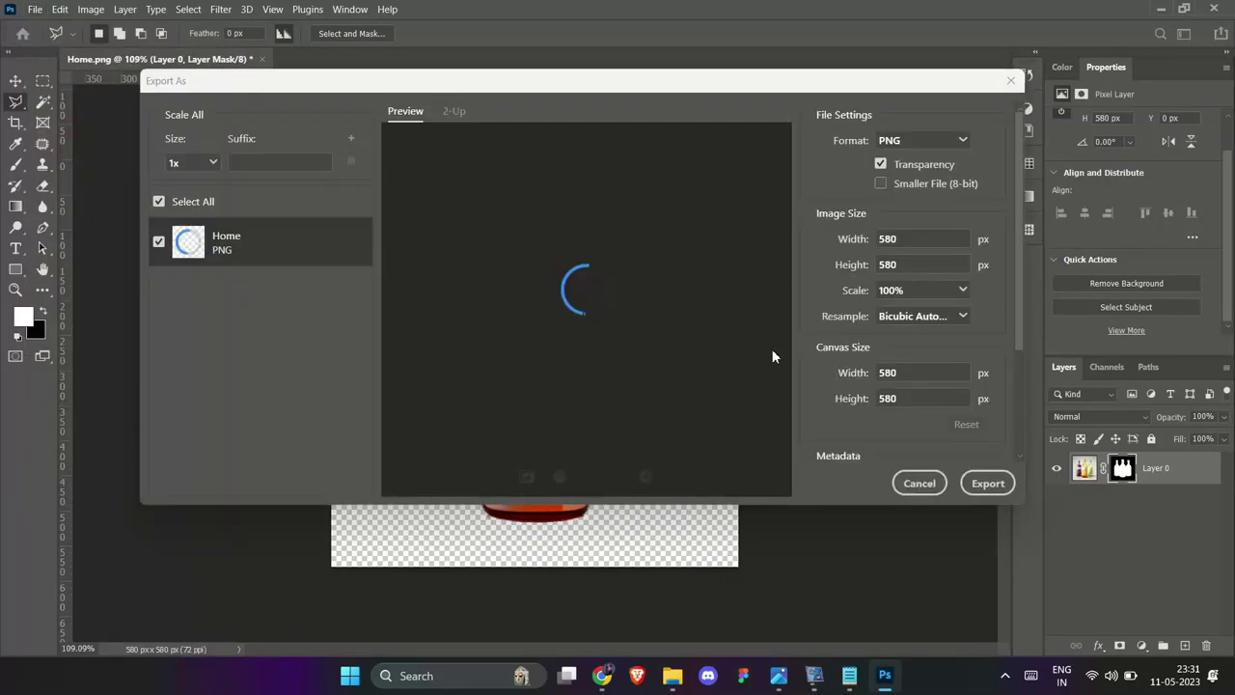
click(999, 484)
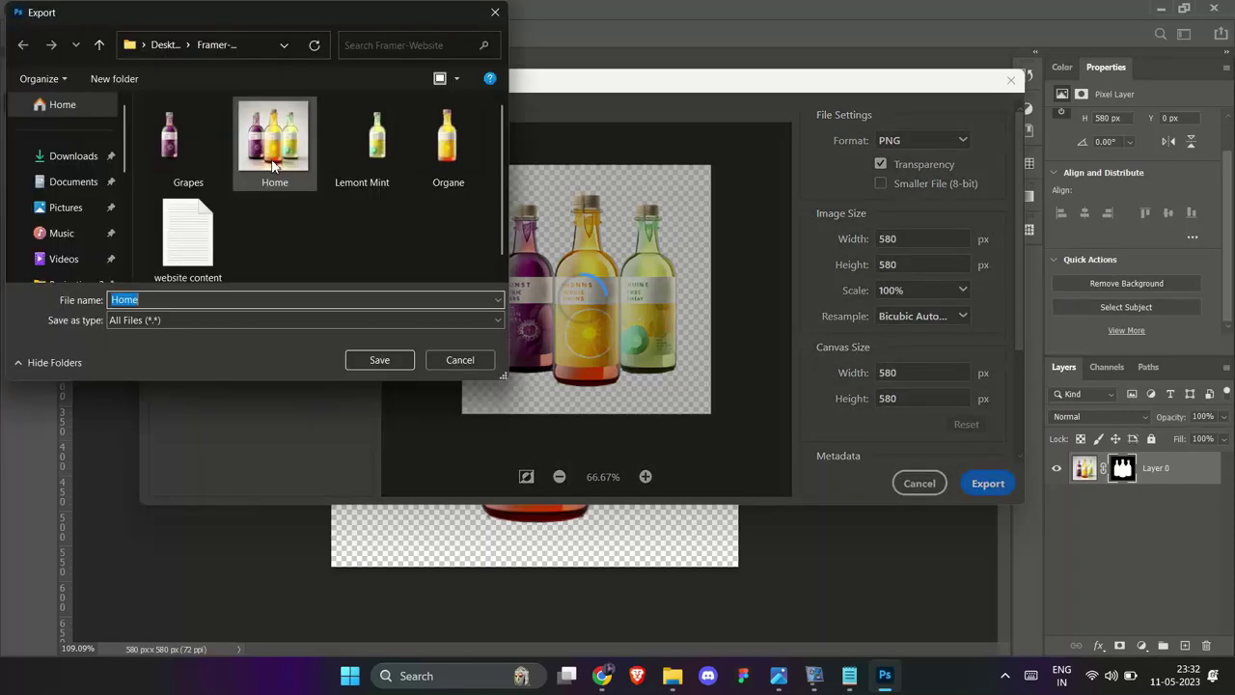
click(261, 185)
click(379, 358)
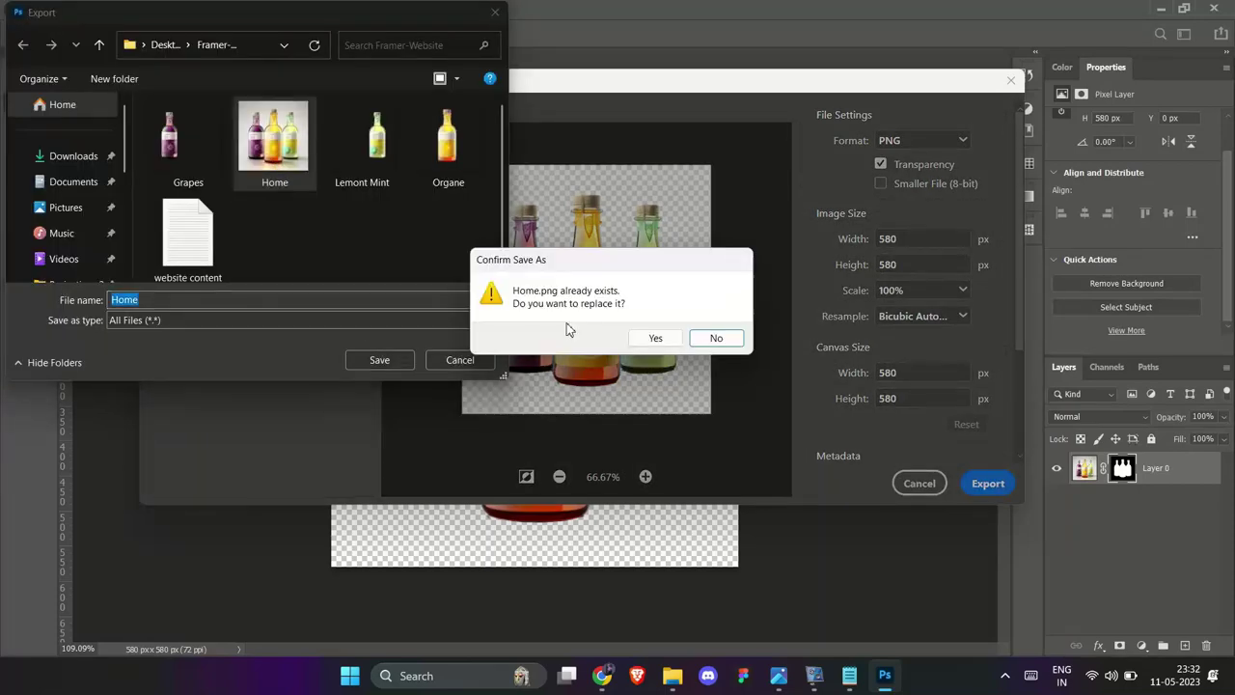
click(655, 338)
key(ctrl+q)
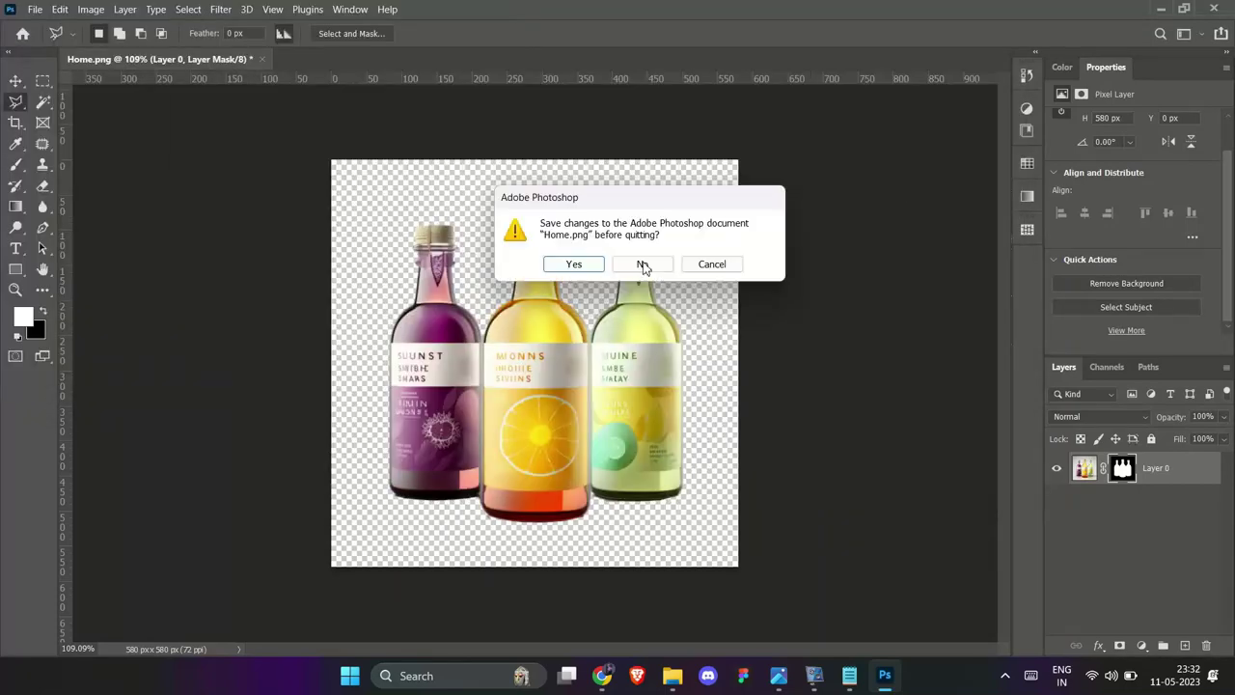
click(643, 265)
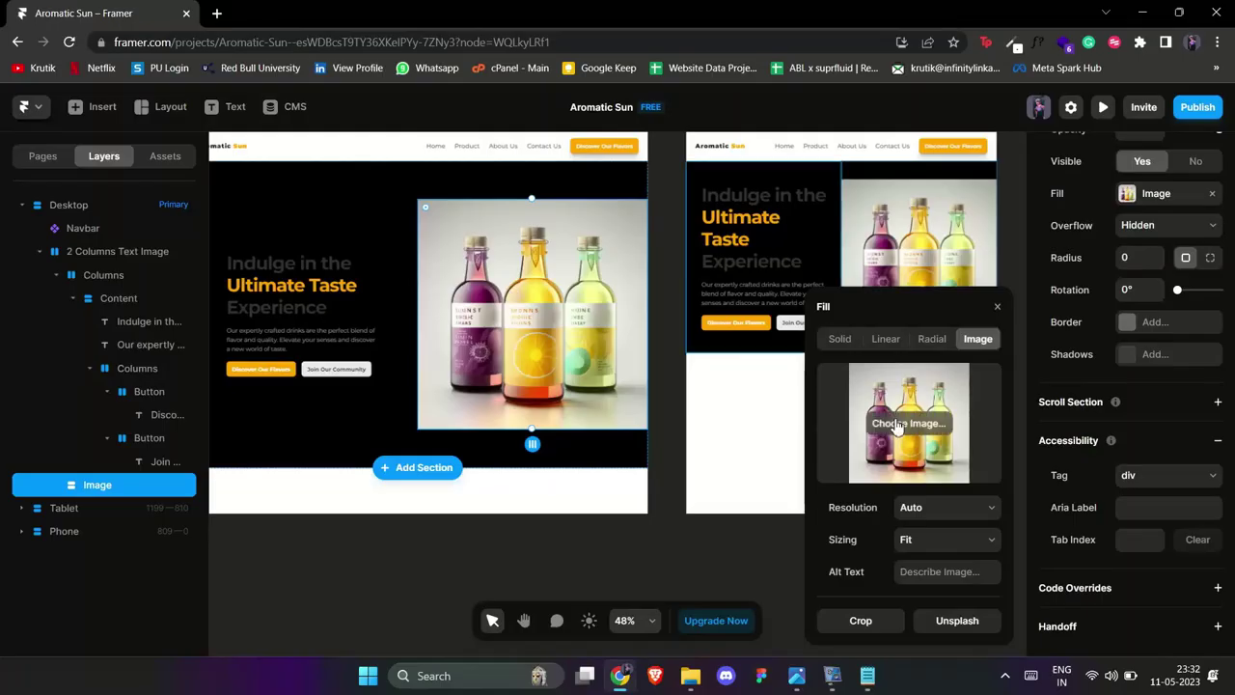
- Replace the hero image's fill in Framer with the background-free Home picture
click(897, 427)
click(244, 177)
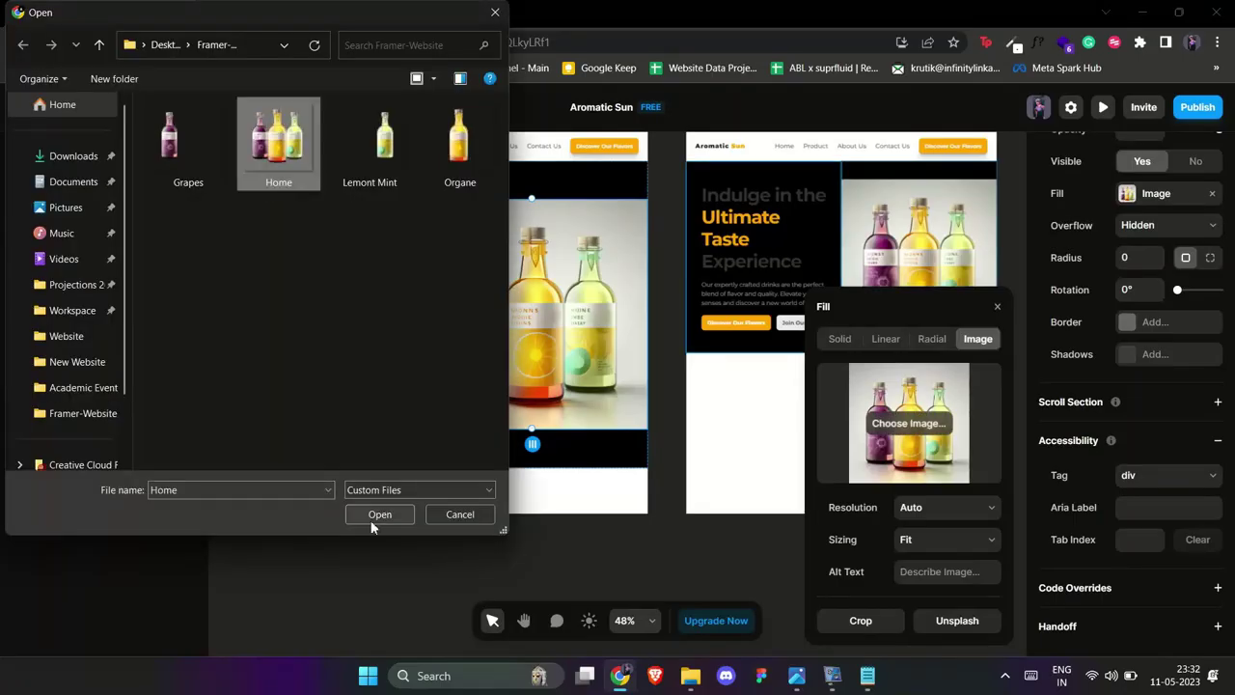
click(372, 512)
click(372, 519)
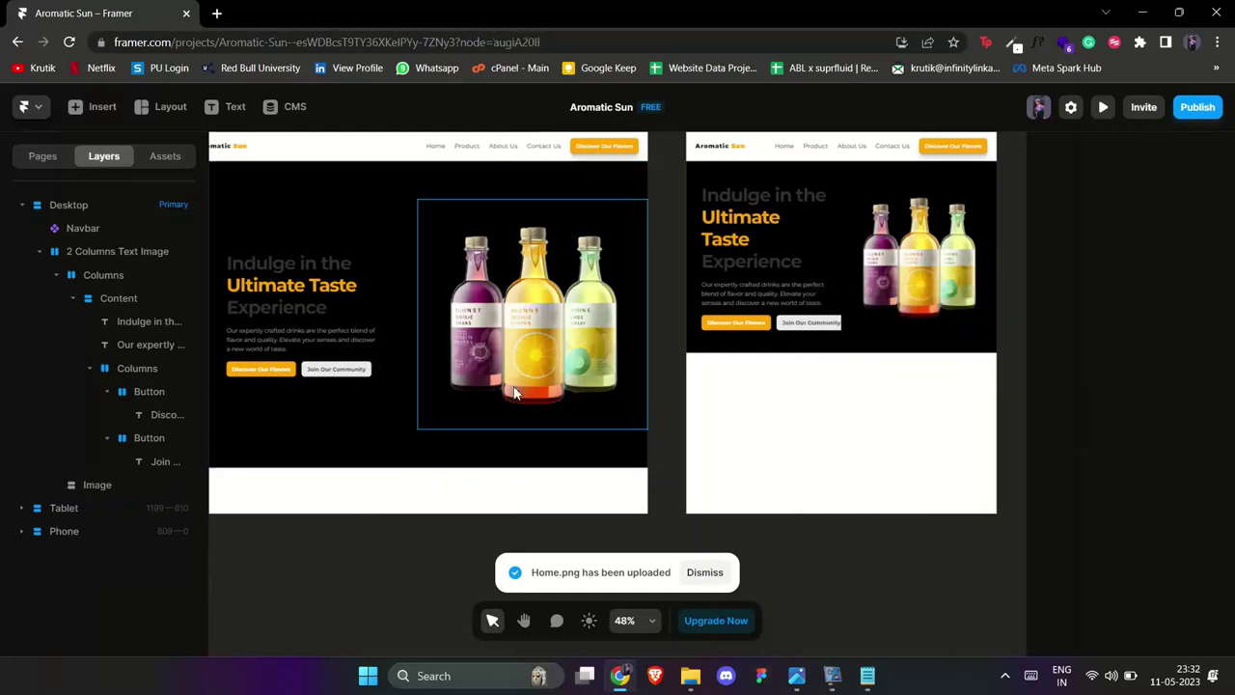
click(514, 393)
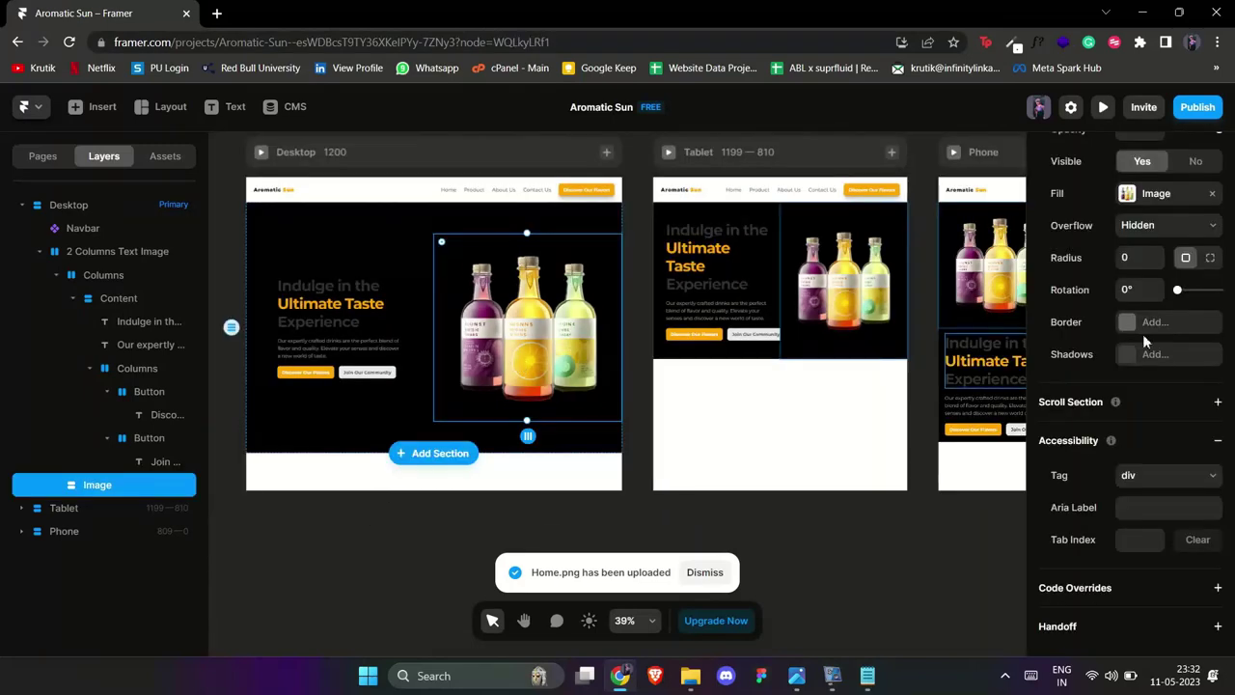
- Try dark navy #0A152E as the hero section's background fill, and return the fill to #000000
scroll(648, 317, up, 1)
scroll(386, 357, left, 1)
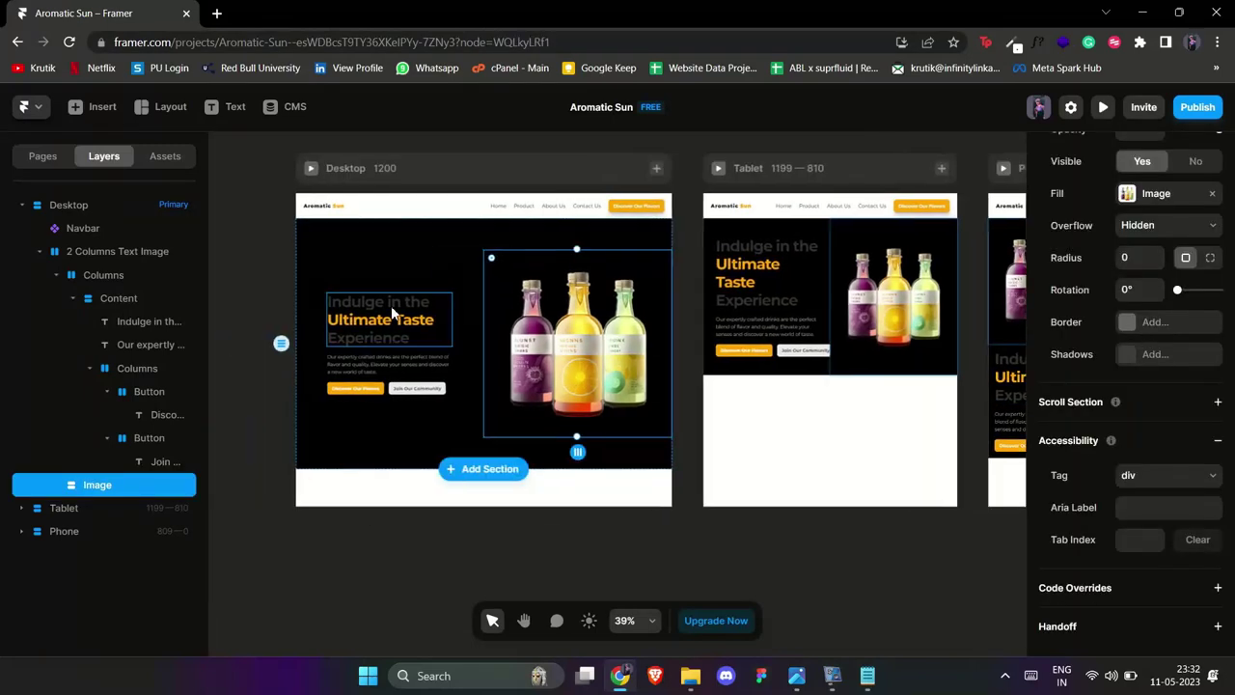
click(483, 242)
click(1157, 399)
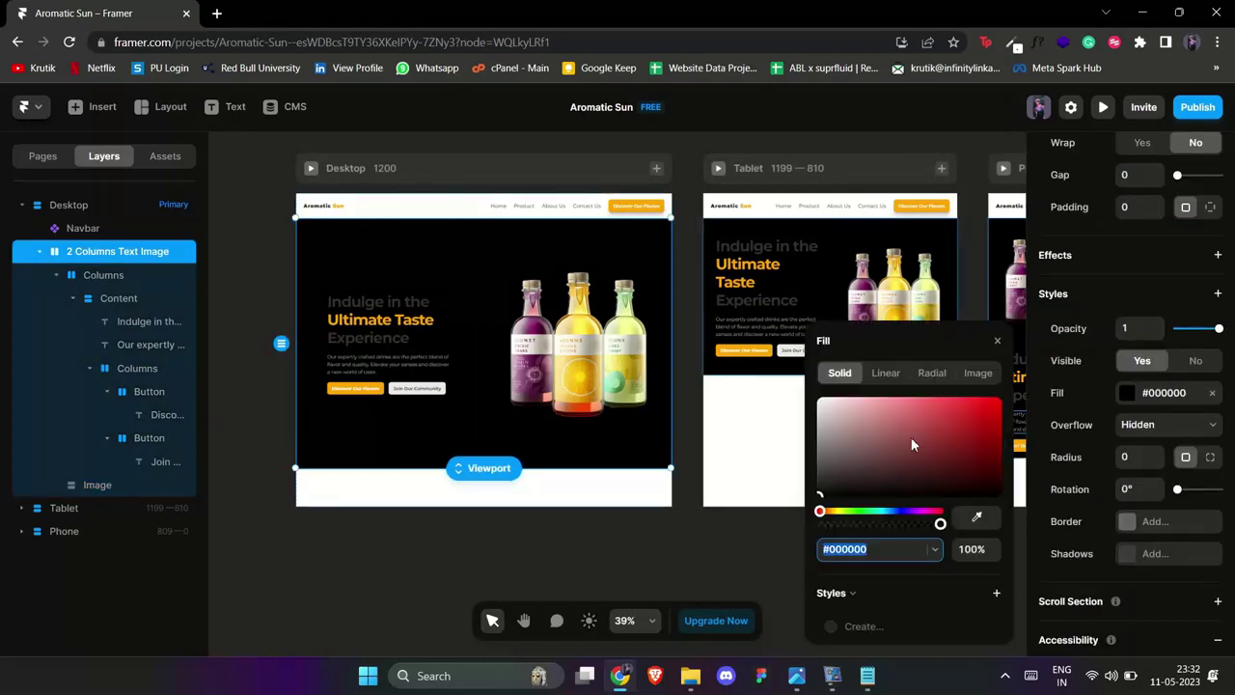
drag(913, 443, 962, 478)
drag(819, 511, 894, 511)
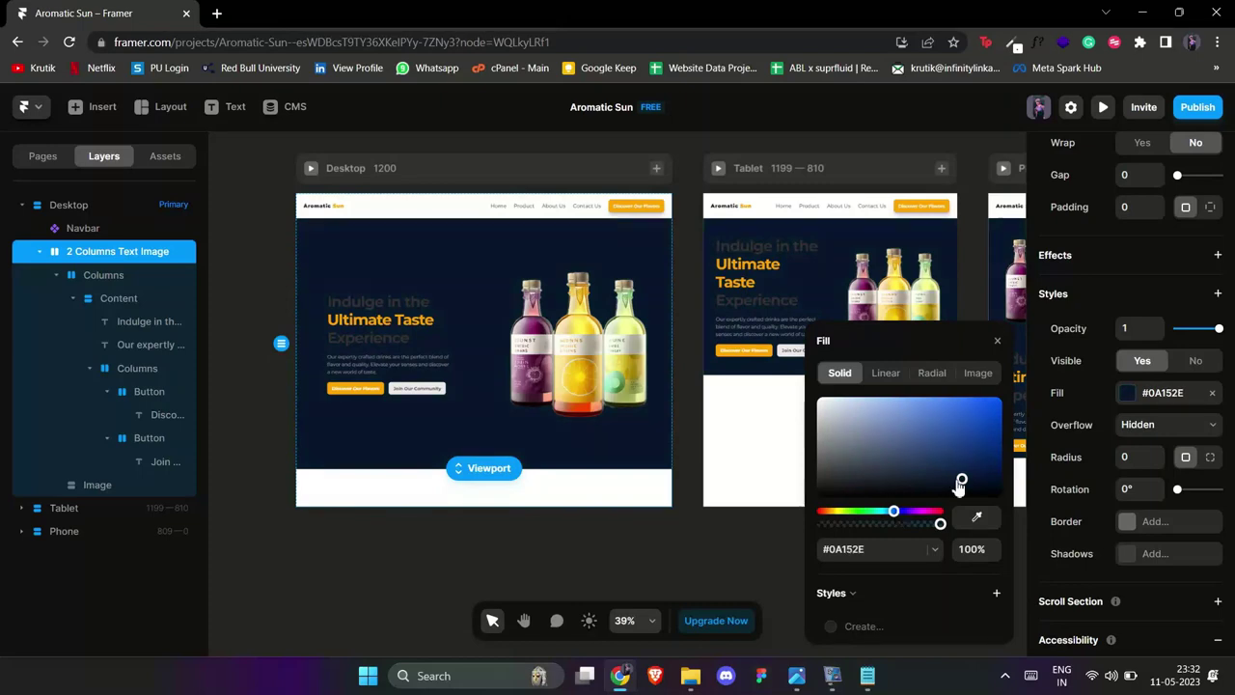
drag(961, 485, 818, 497)
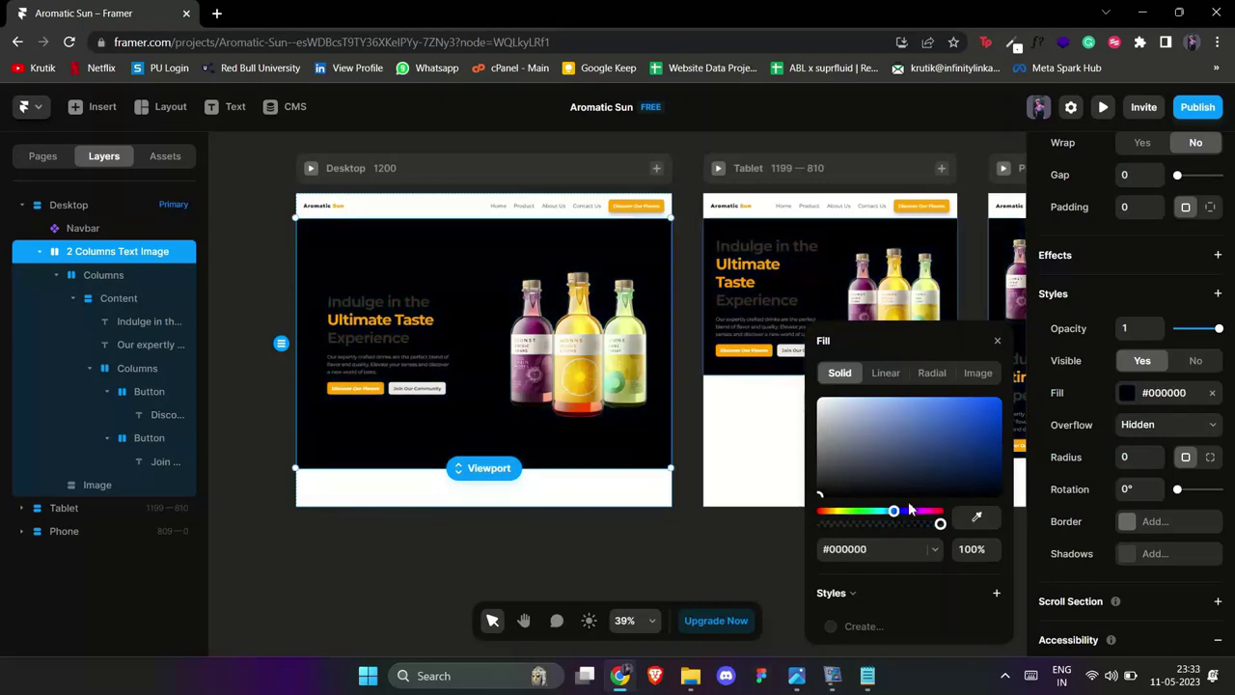
- Change the hero section's background fill to dark grey #222222
click(862, 549)
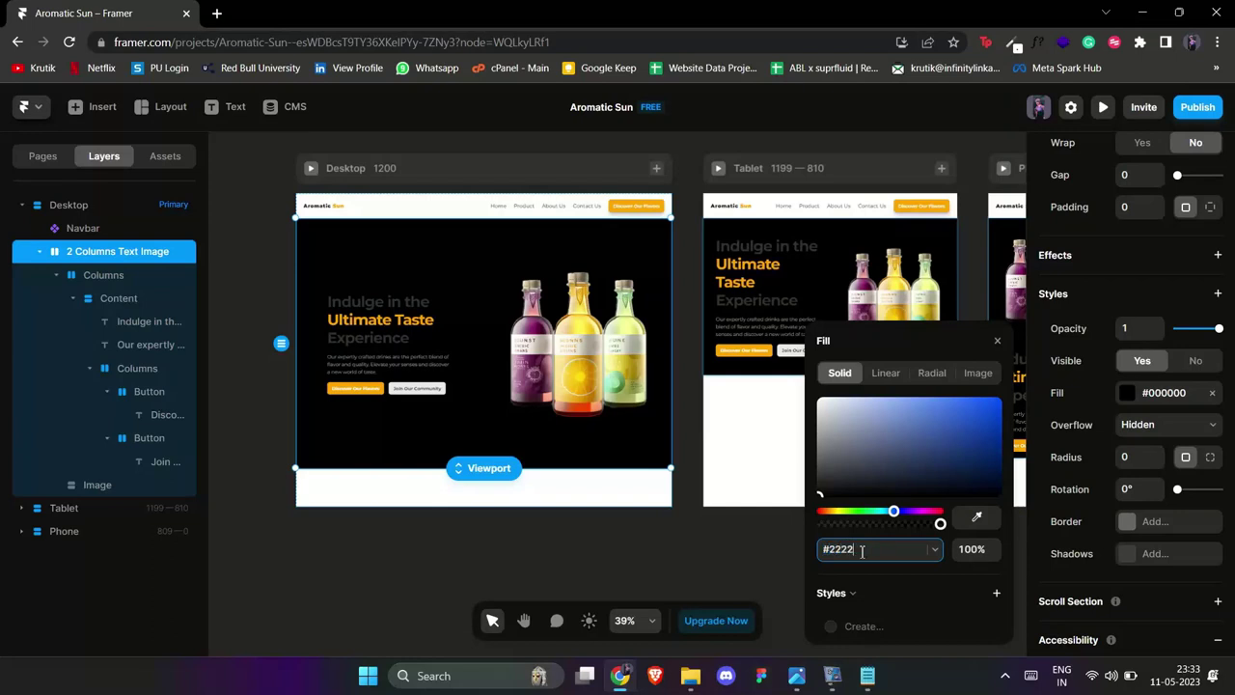
text(#222222)
click(493, 262)
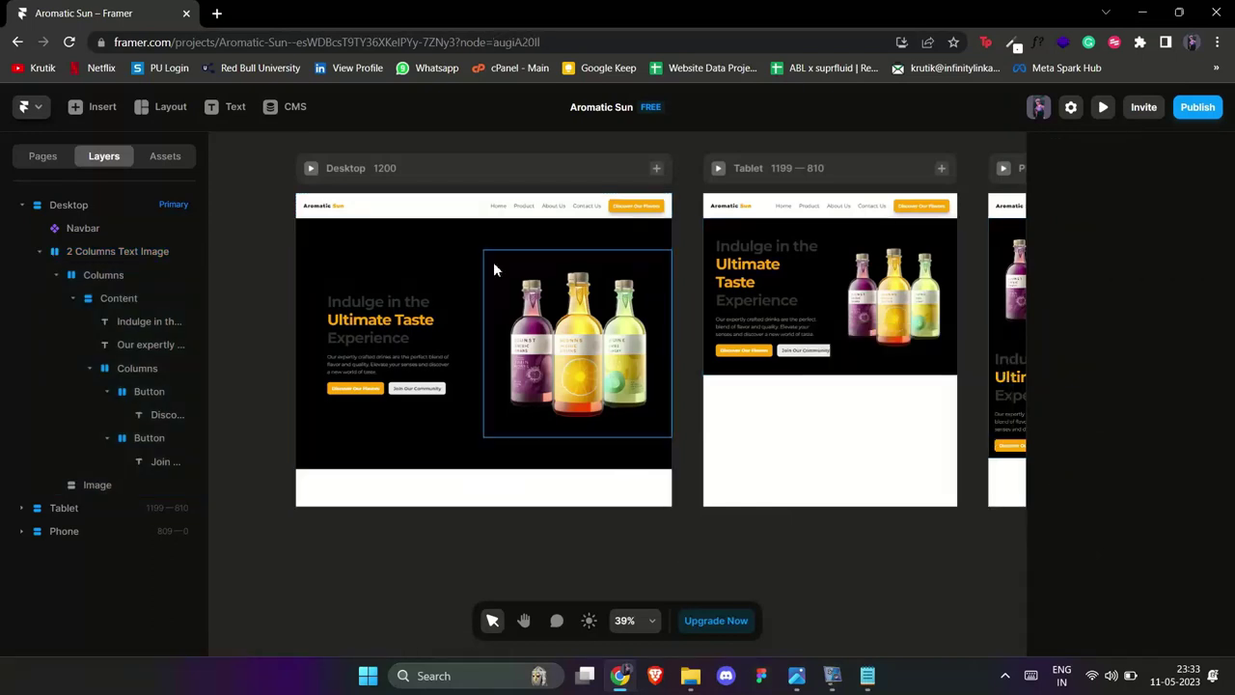
click(537, 256)
click(1164, 396)
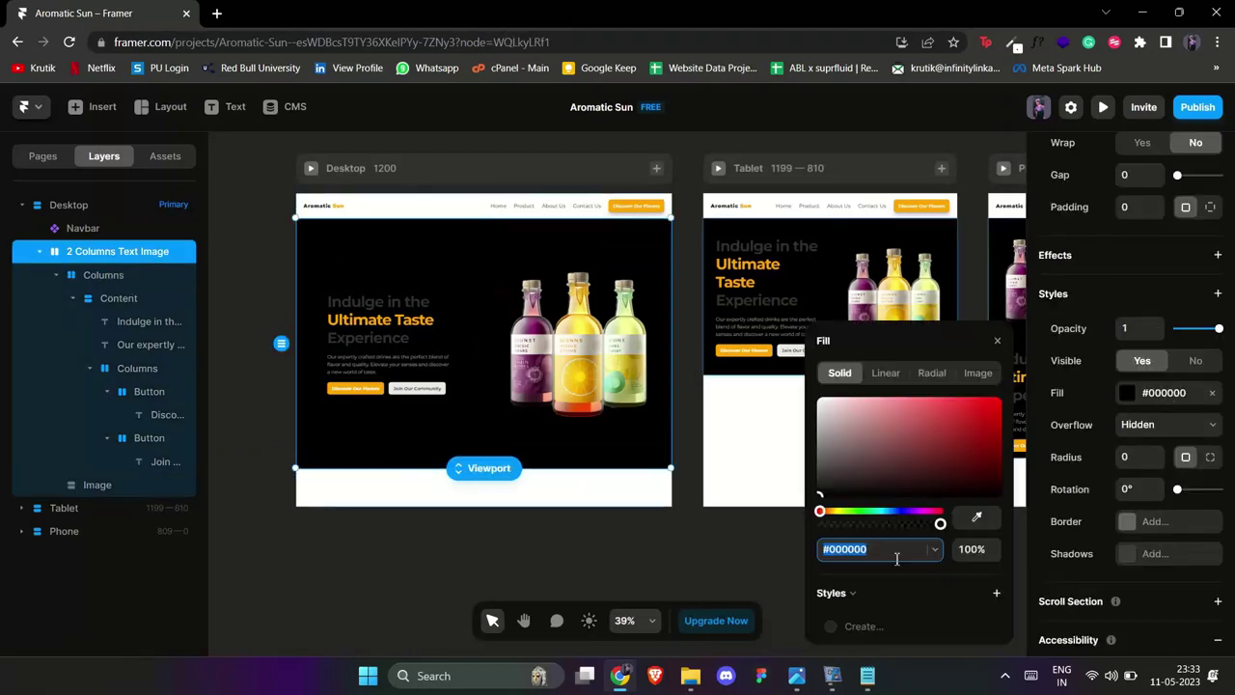
click(897, 558)
text(222)
key(Return)
- Adjust the hero section's background fill colour through light lavender #DBDCFF to light cream #FFF1DB
drag(828, 511, 903, 529)
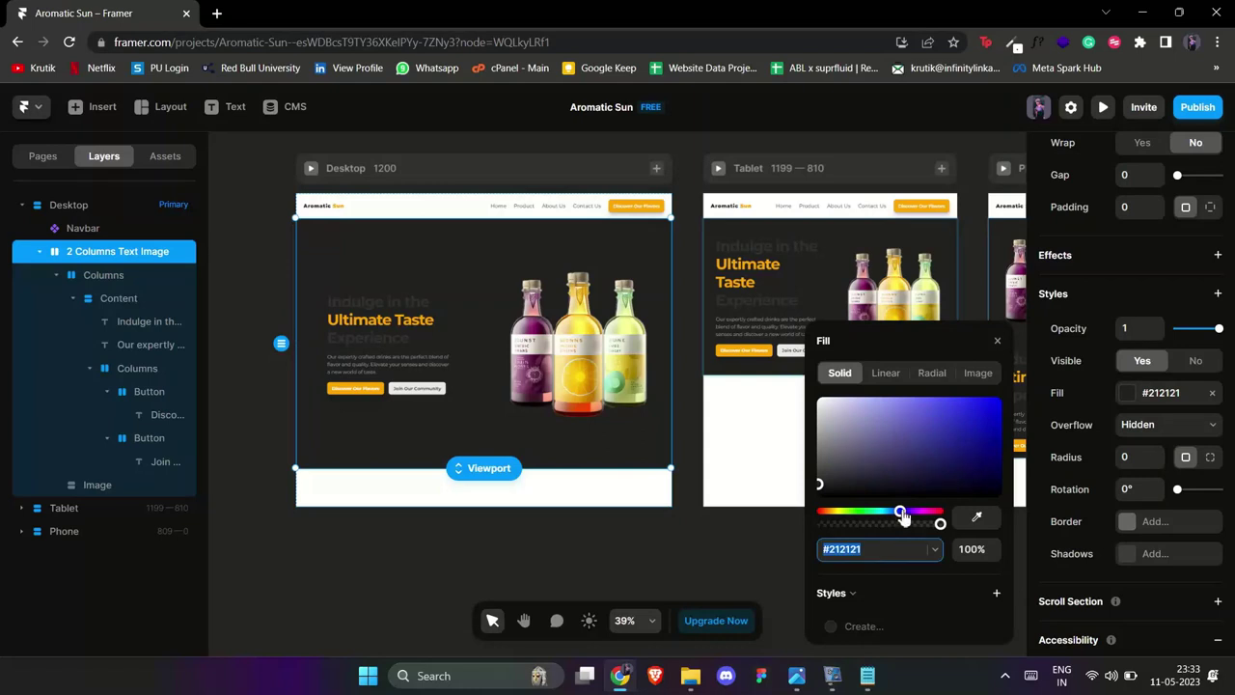
drag(831, 494, 842, 396)
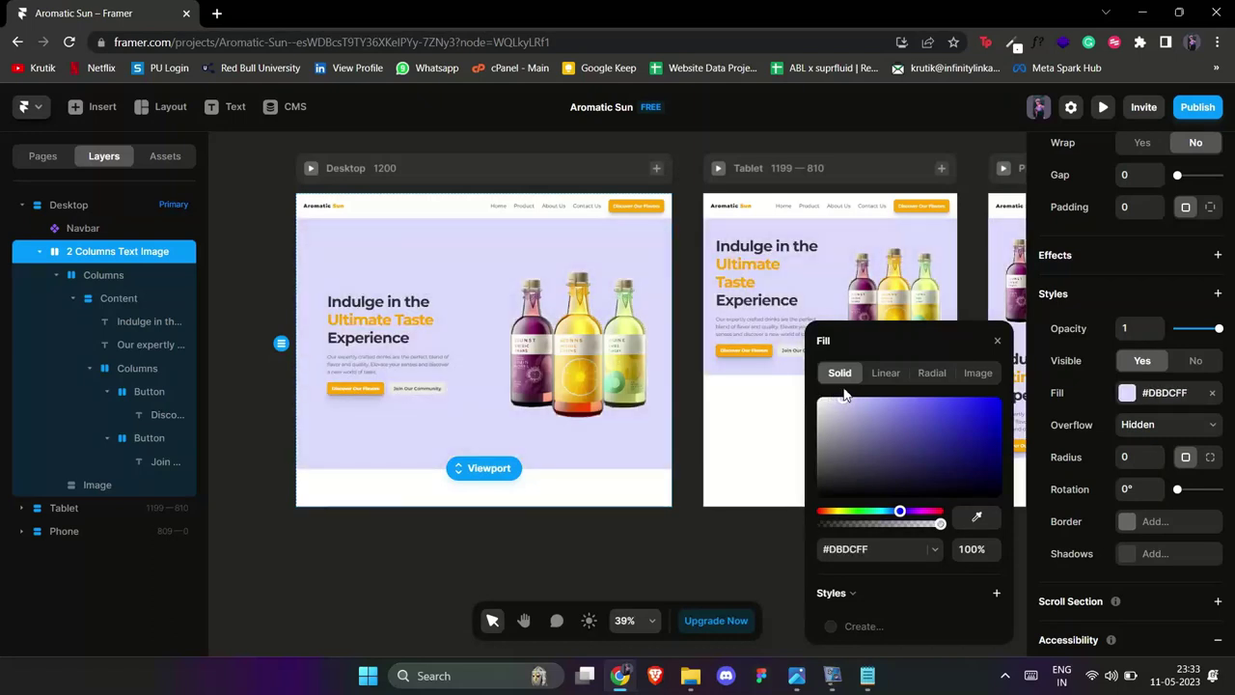
drag(897, 513, 831, 507)
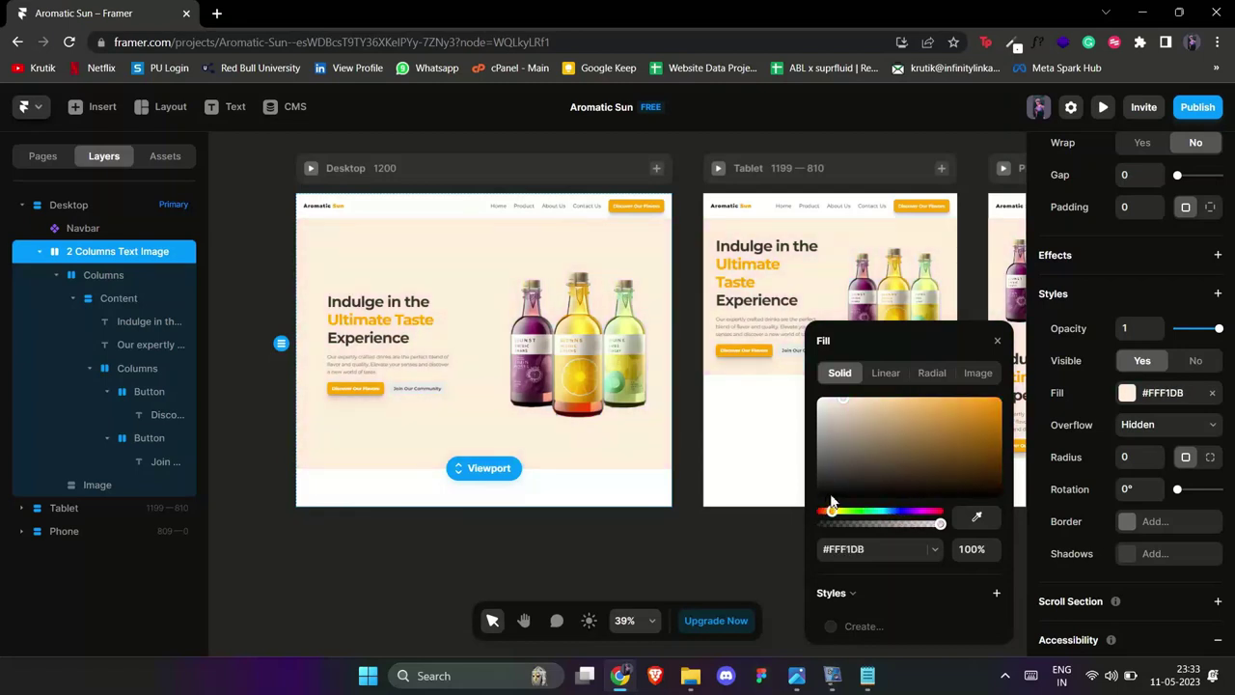
scroll(420, 405, up, 3)
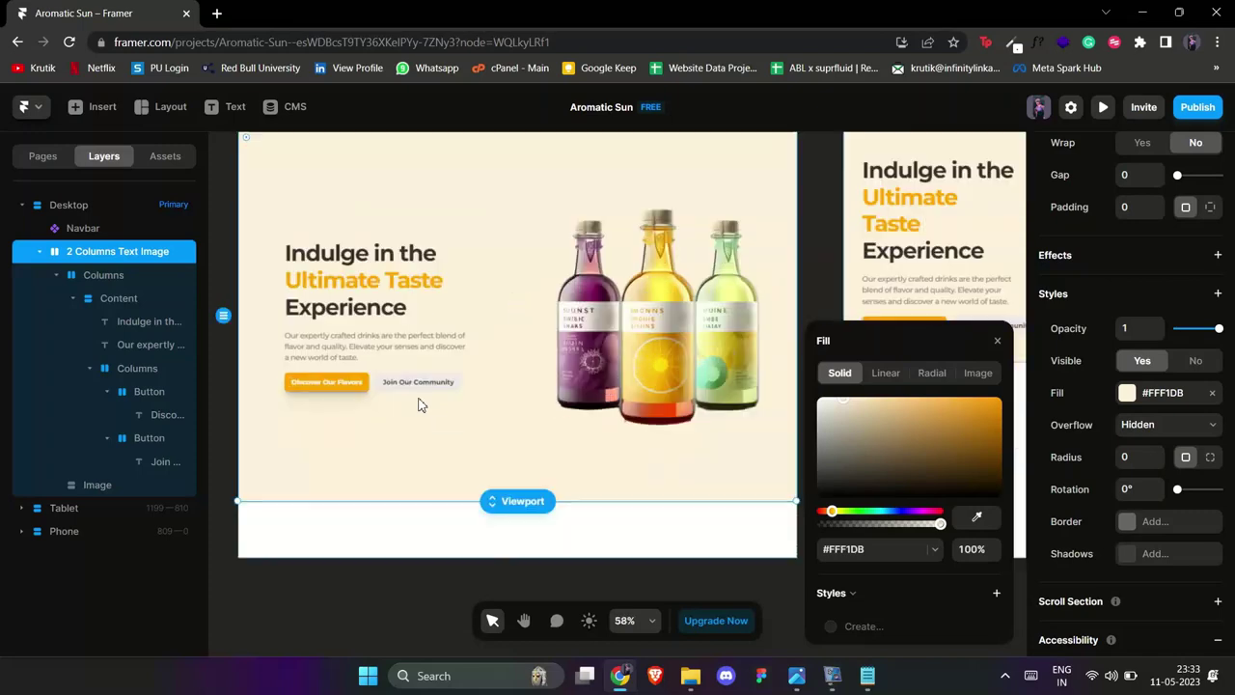
scroll(420, 405, up, 8)
click(565, 309)
click(566, 309)
scroll(1122, 421, down, 5)
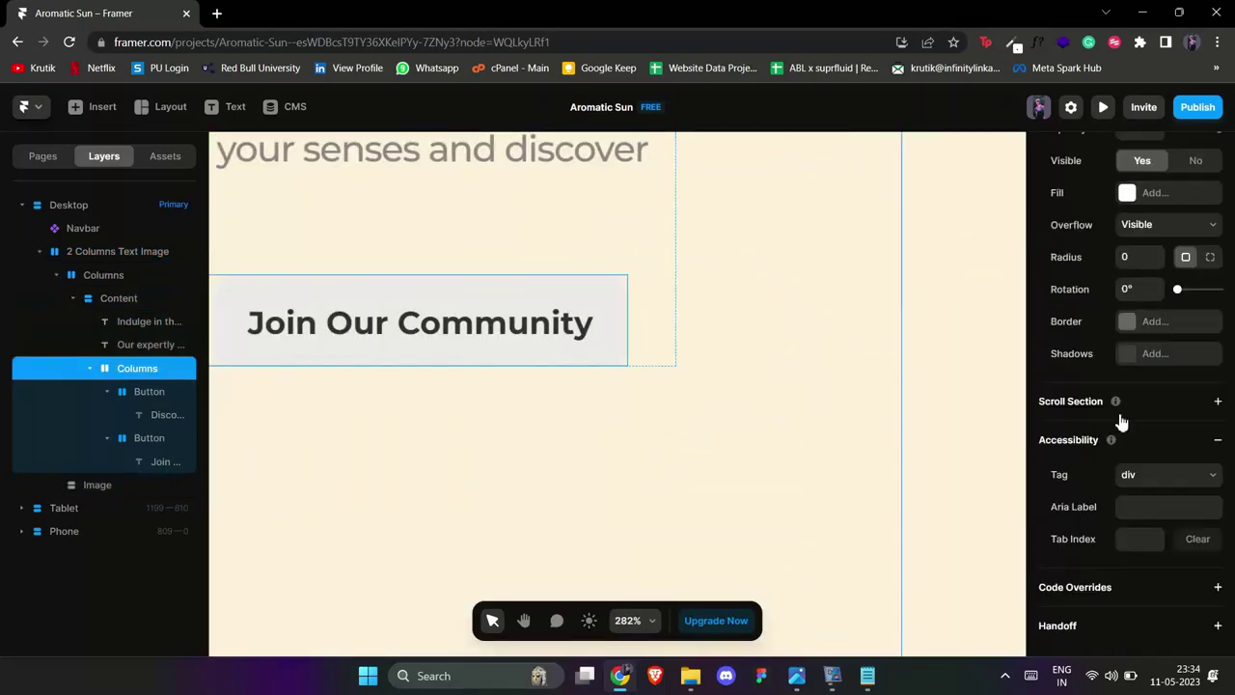
click(1127, 194)
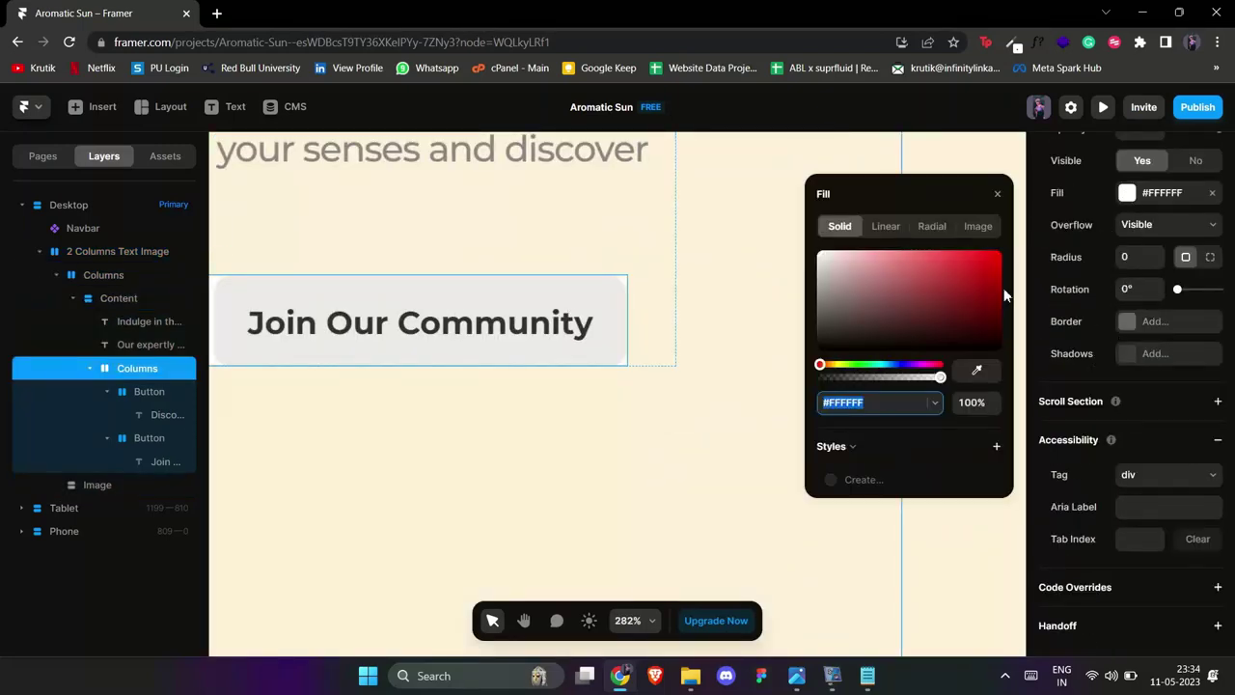
click(998, 197)
key(ctrl+z)
key(ctrl+z)
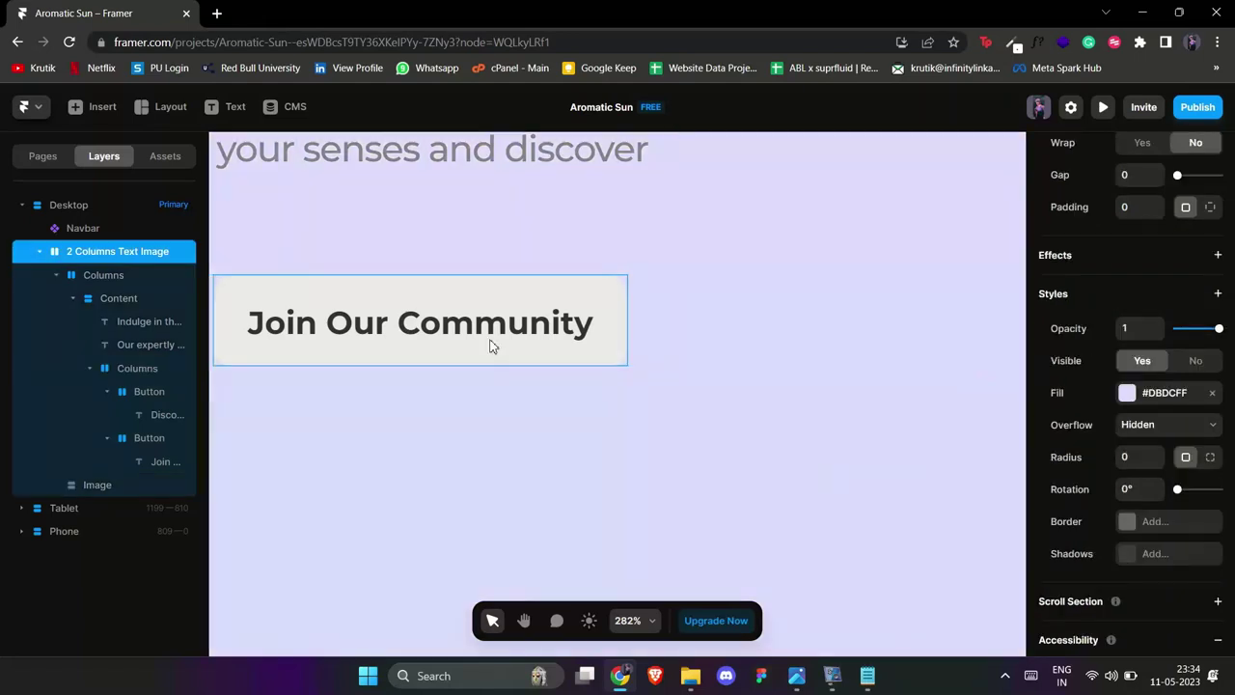
key(ctrl+shift+z)
- Give the Join Our Community button a white #FFFFFF fill and an outside box shadow in #000000 with Y 1 and blur 2
click(152, 398)
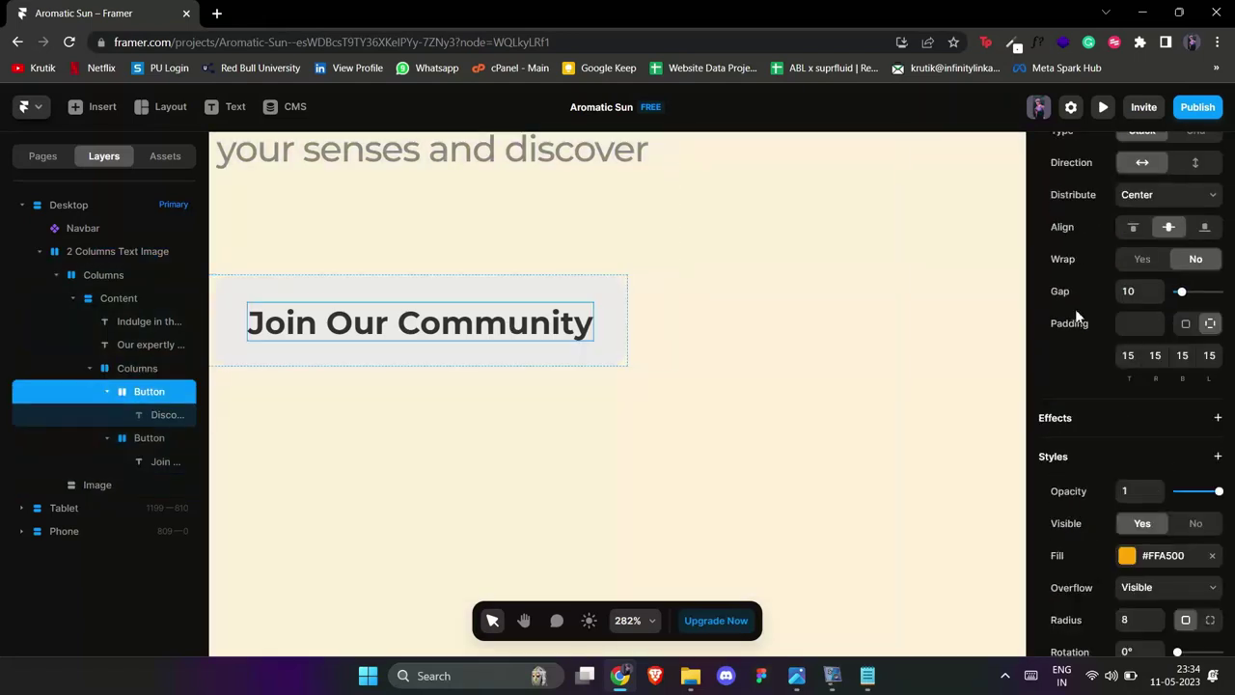
click(96, 437)
scroll(1161, 451, down, 1)
click(1127, 516)
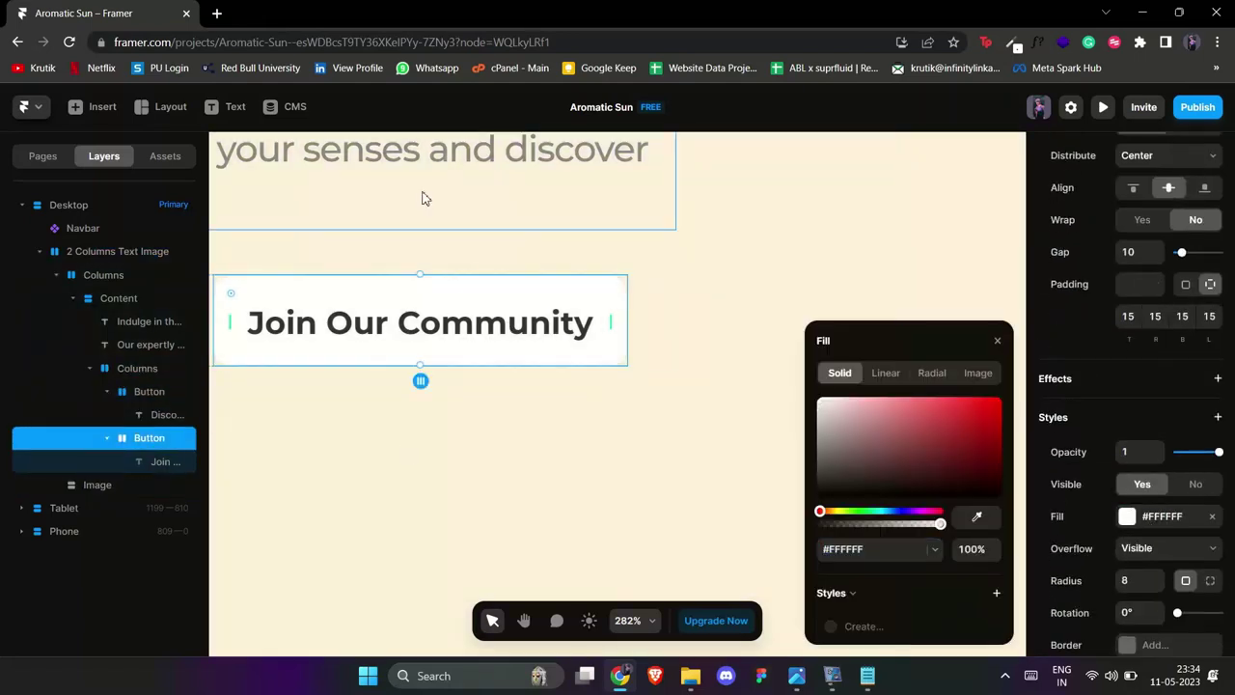
click(979, 343)
scroll(1189, 507, down, 2)
click(1151, 501)
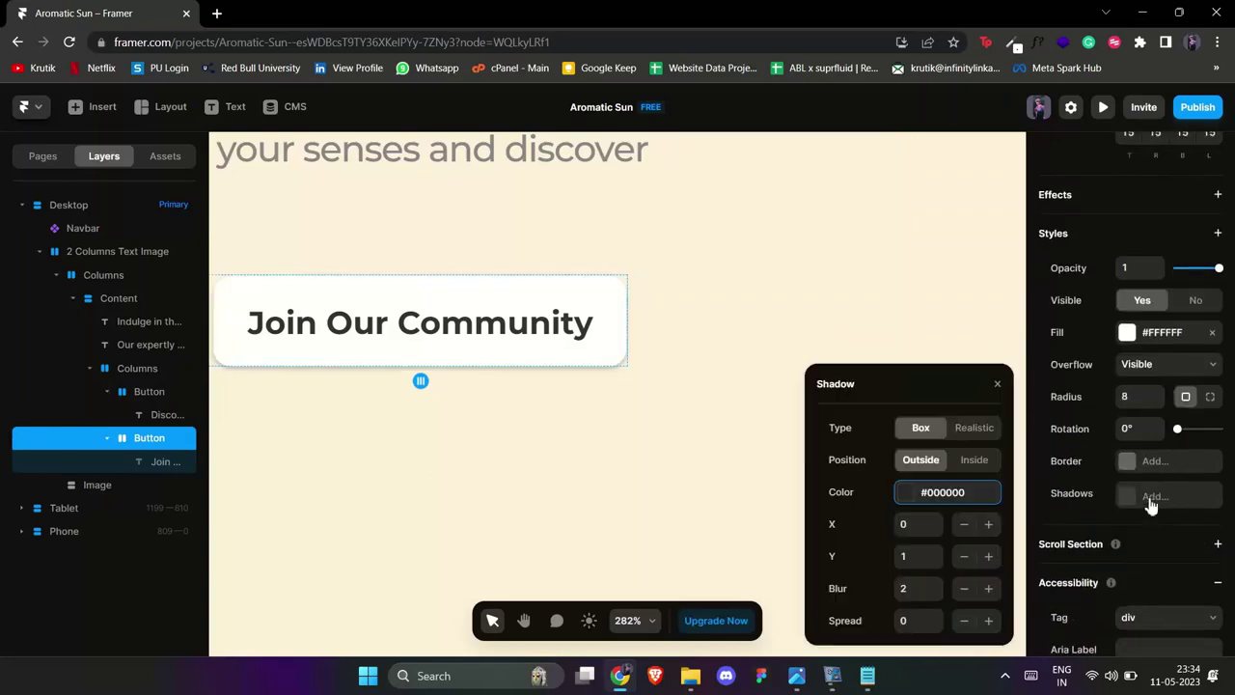
click(666, 436)
- Examine how the hero section's text and buttons fit in the tablet and phone layouts
scroll(664, 435, left, 4)
scroll(622, 410, down, 10)
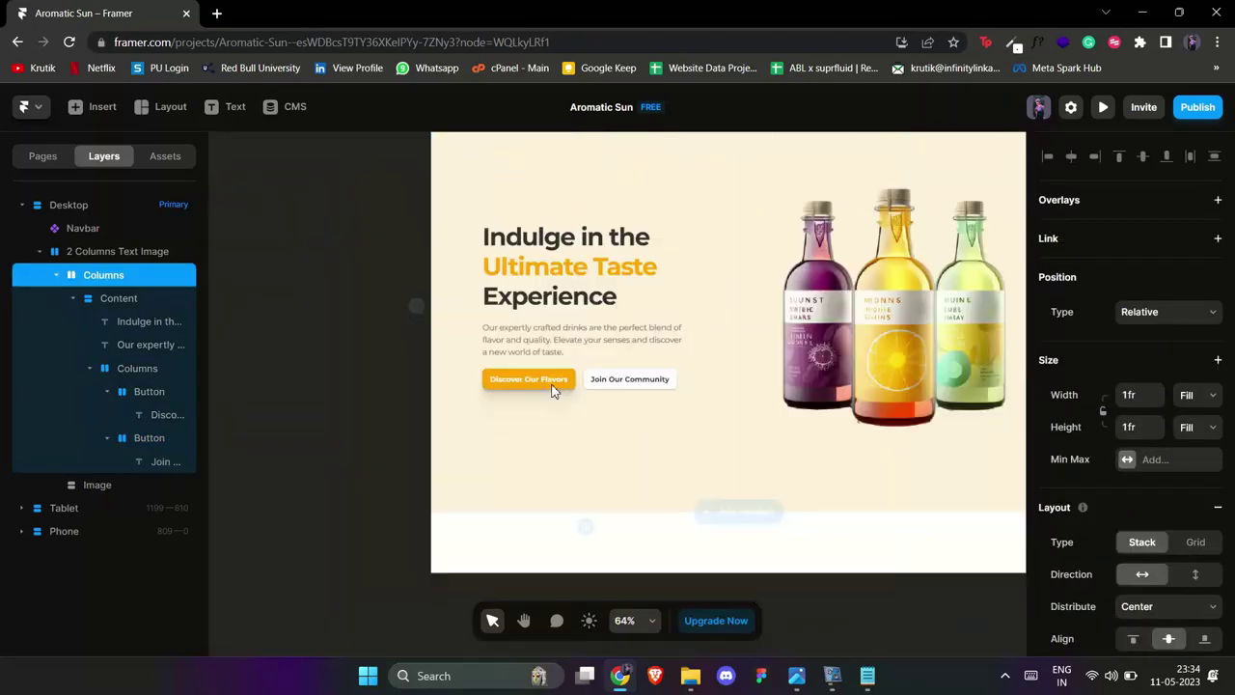
scroll(592, 390, right, 5)
scroll(658, 409, up, 4)
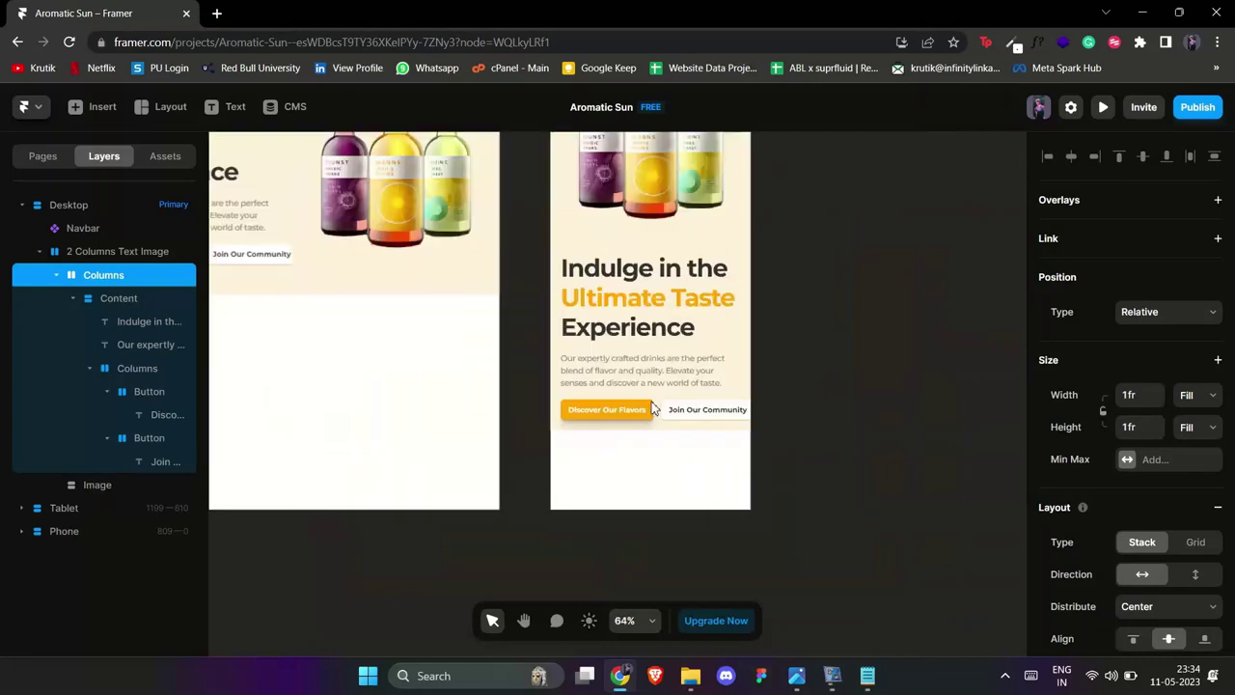
ctrl+click(708, 415)
scroll(649, 413, up, 2)
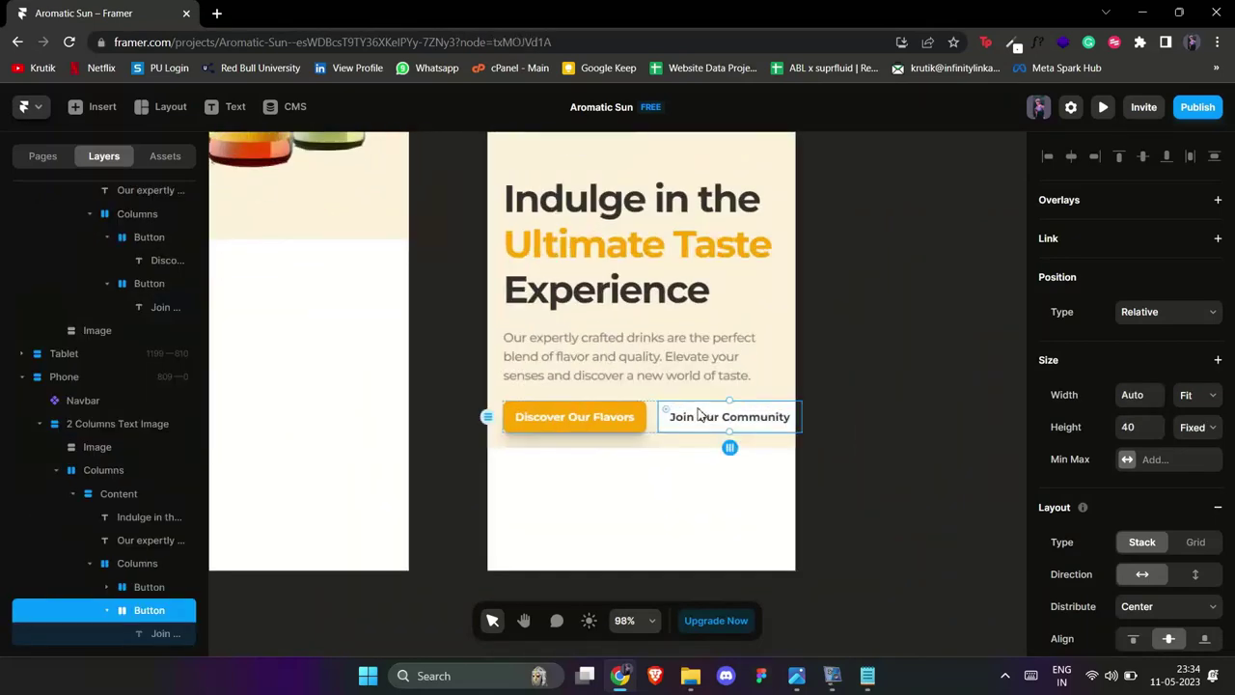
click(662, 448)
scroll(641, 370, down, 3)
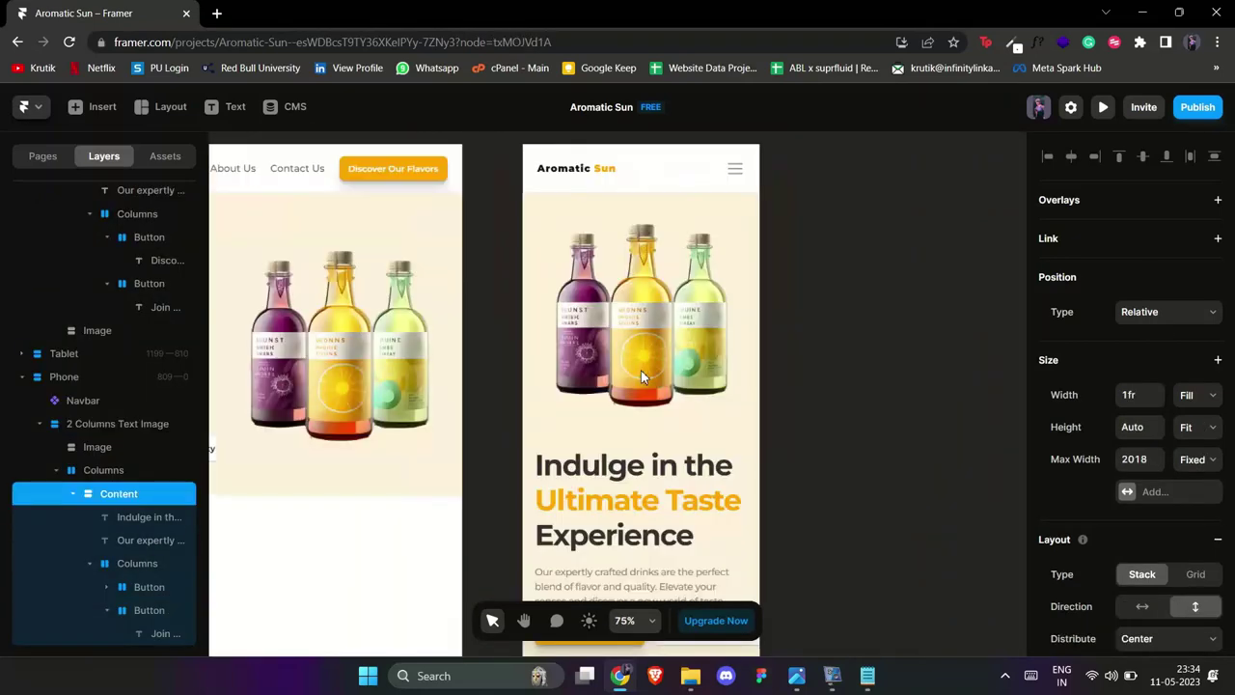
- Switch the phone hero section's height to relative sizing, try enlarging it to 86%, and undo the enlargement
click(641, 270)
click(104, 423)
scroll(880, 338, down, 3)
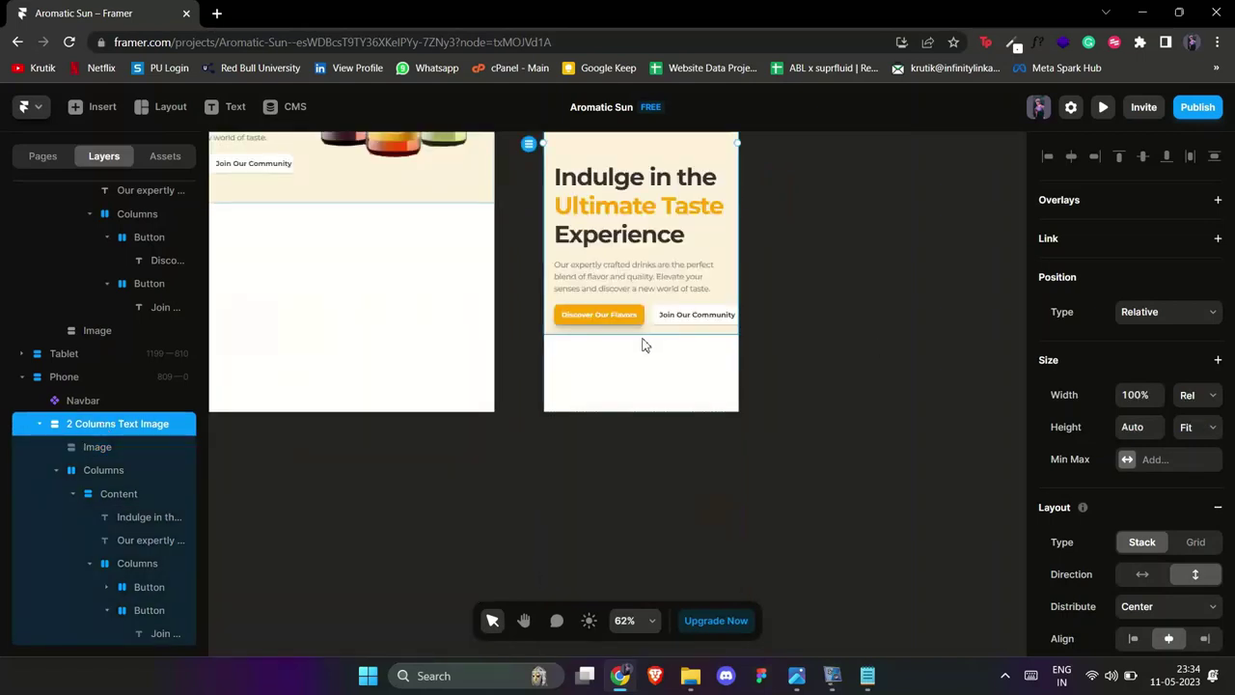
click(1197, 427)
click(1196, 459)
drag(650, 338, 652, 388)
scroll(651, 389, up, 2)
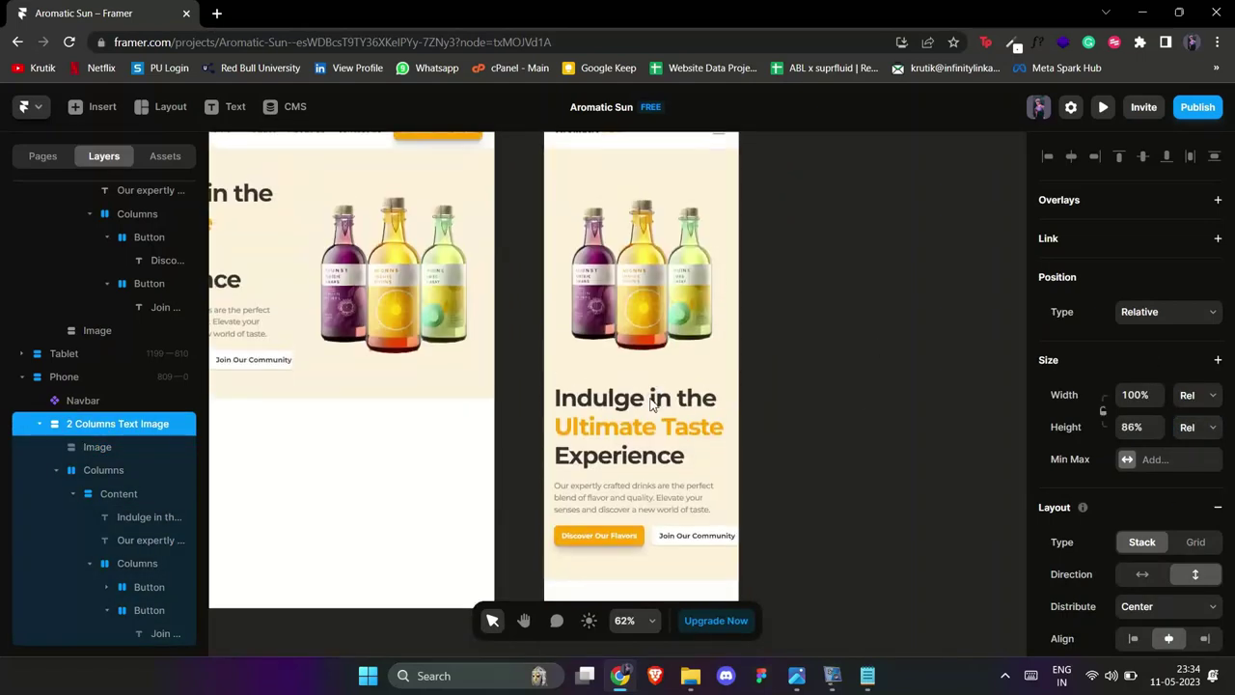
key(ctrl+z)
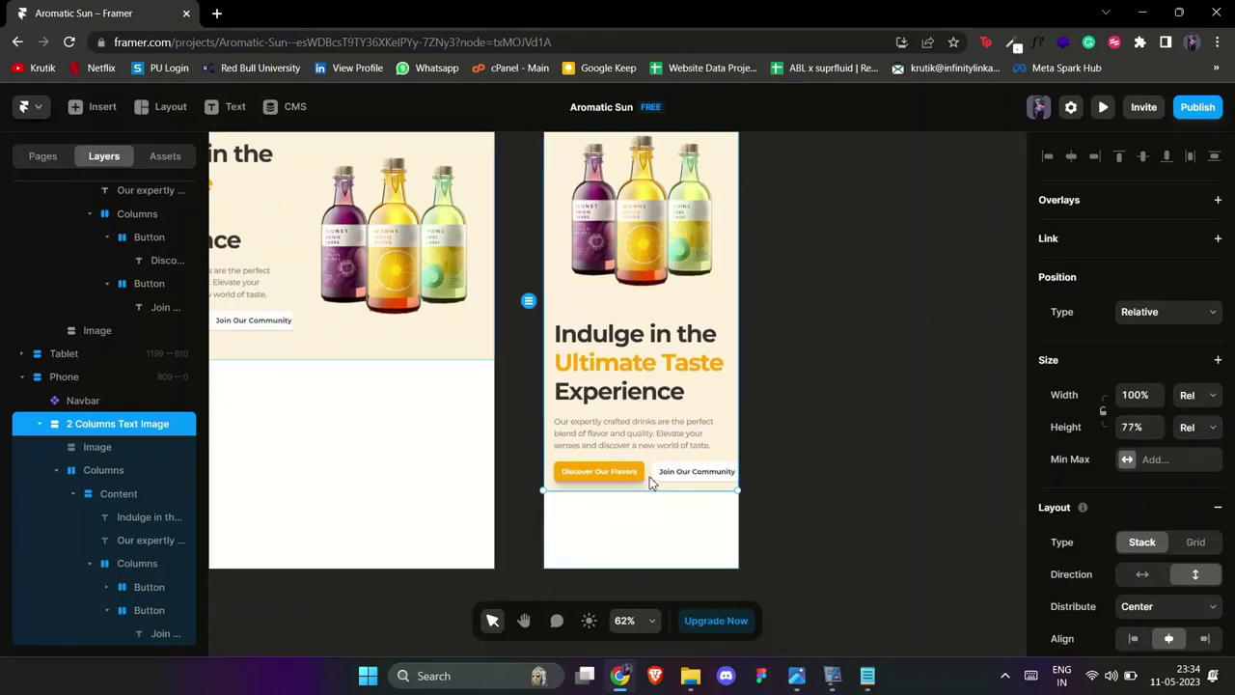
- Stack the two hero buttons vertically in the phone layout
click(654, 475)
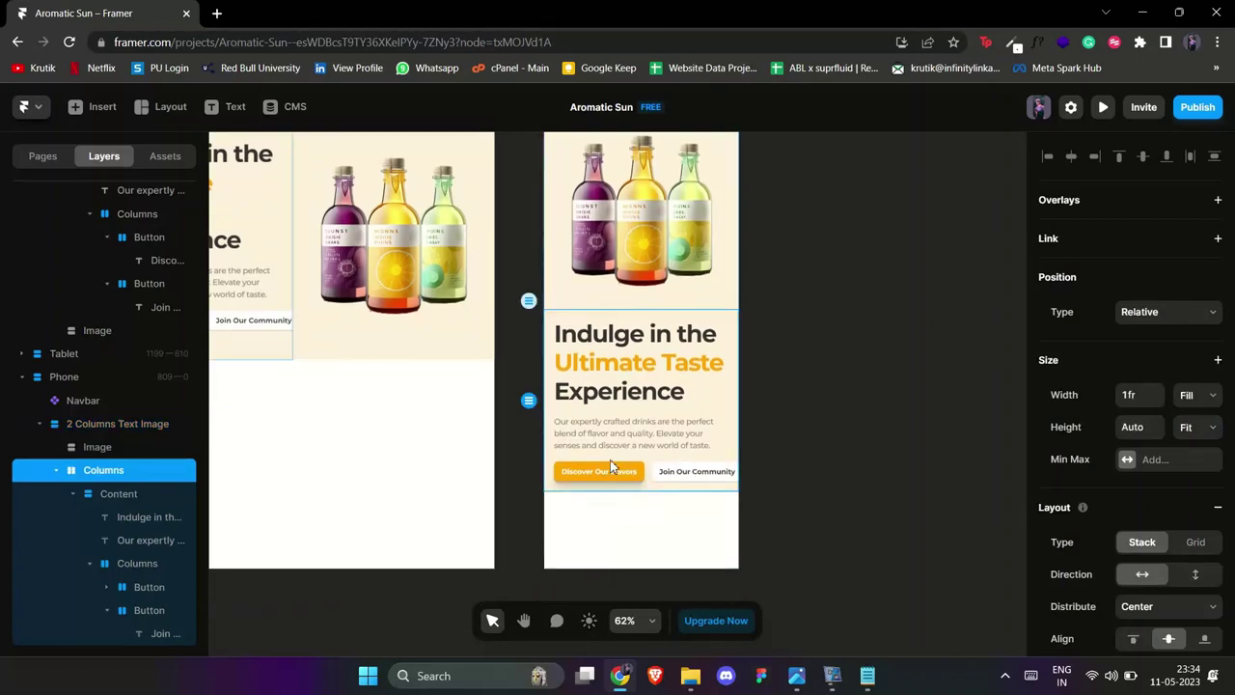
click(137, 564)
scroll(1168, 522, down, 2)
click(1195, 483)
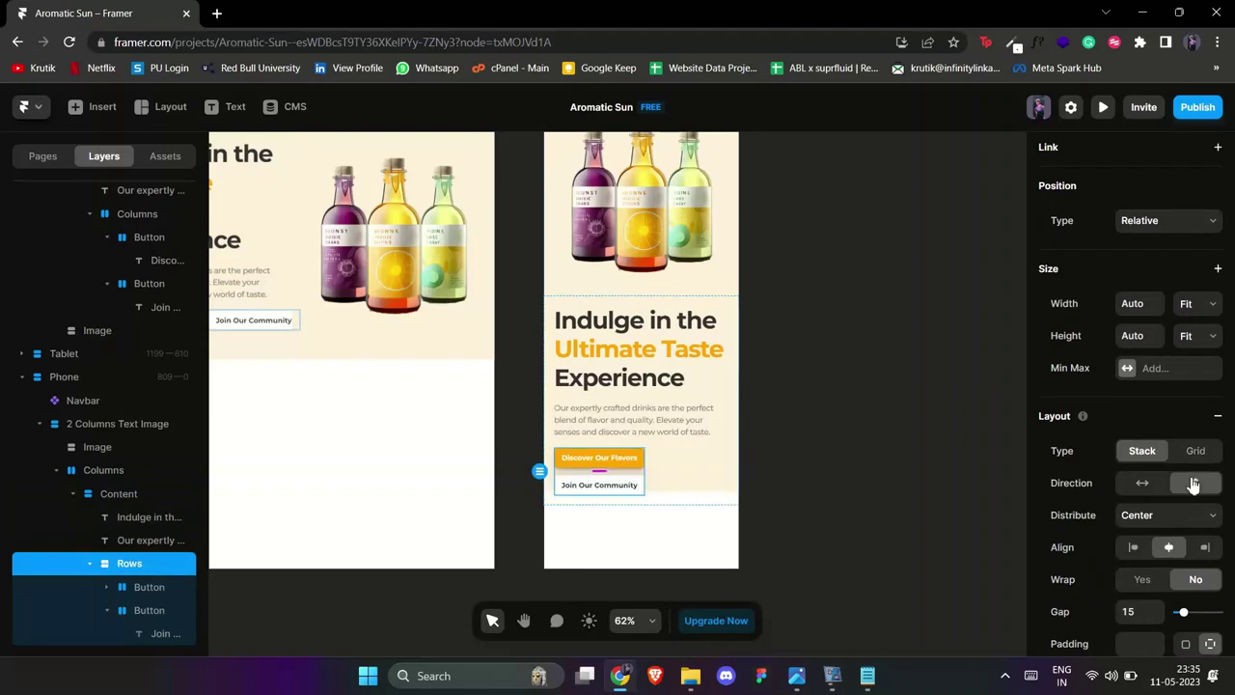
scroll(1100, 232, up, 2)
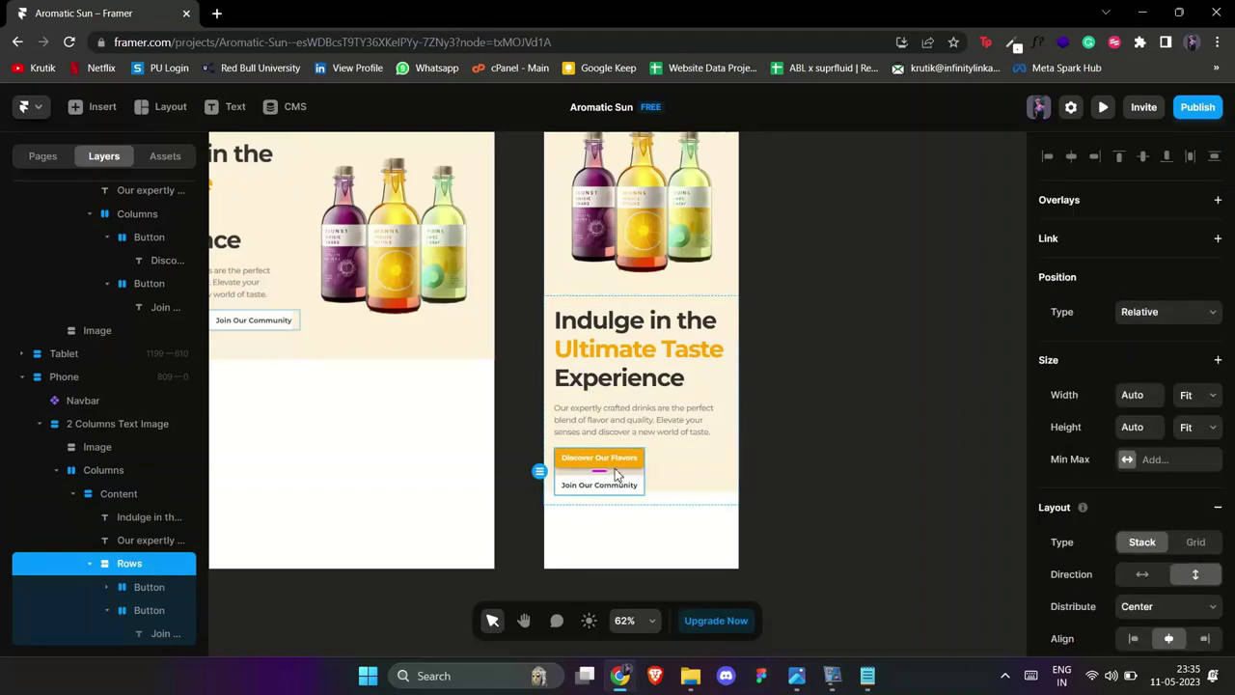
- Set the container around the phone hero's text content to a vertical stack direction
click(625, 419)
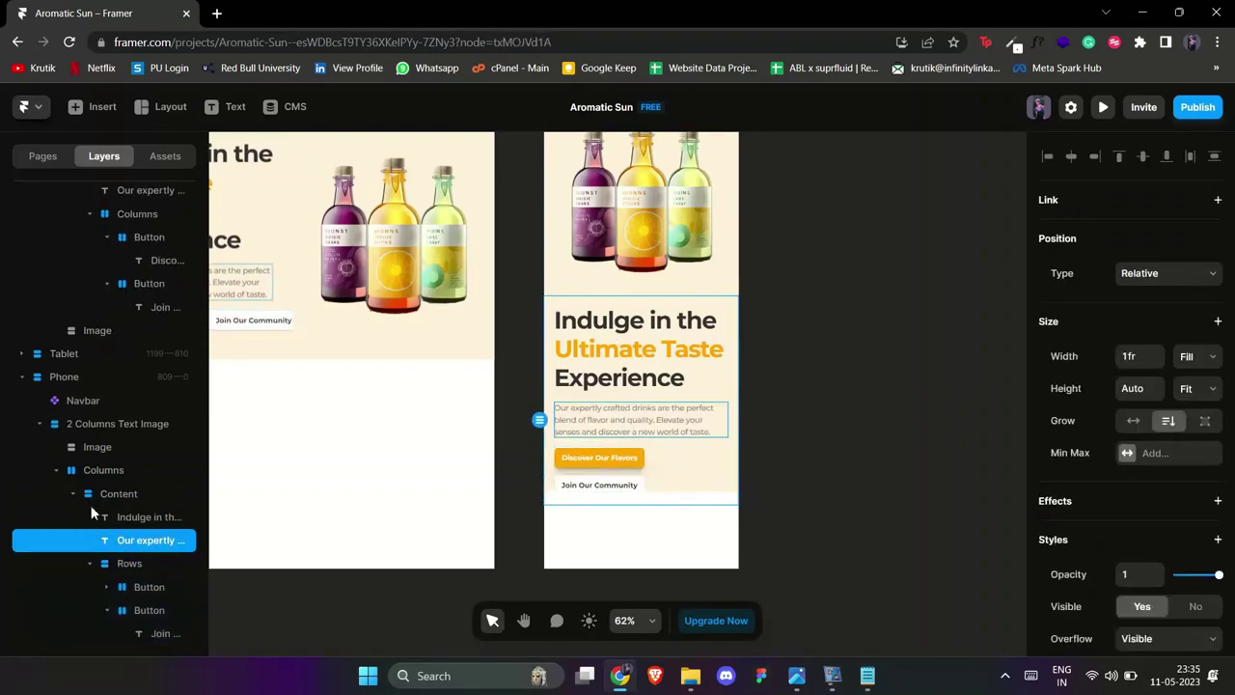
click(104, 471)
scroll(1135, 536, down, 5)
scroll(1191, 425, up, 1)
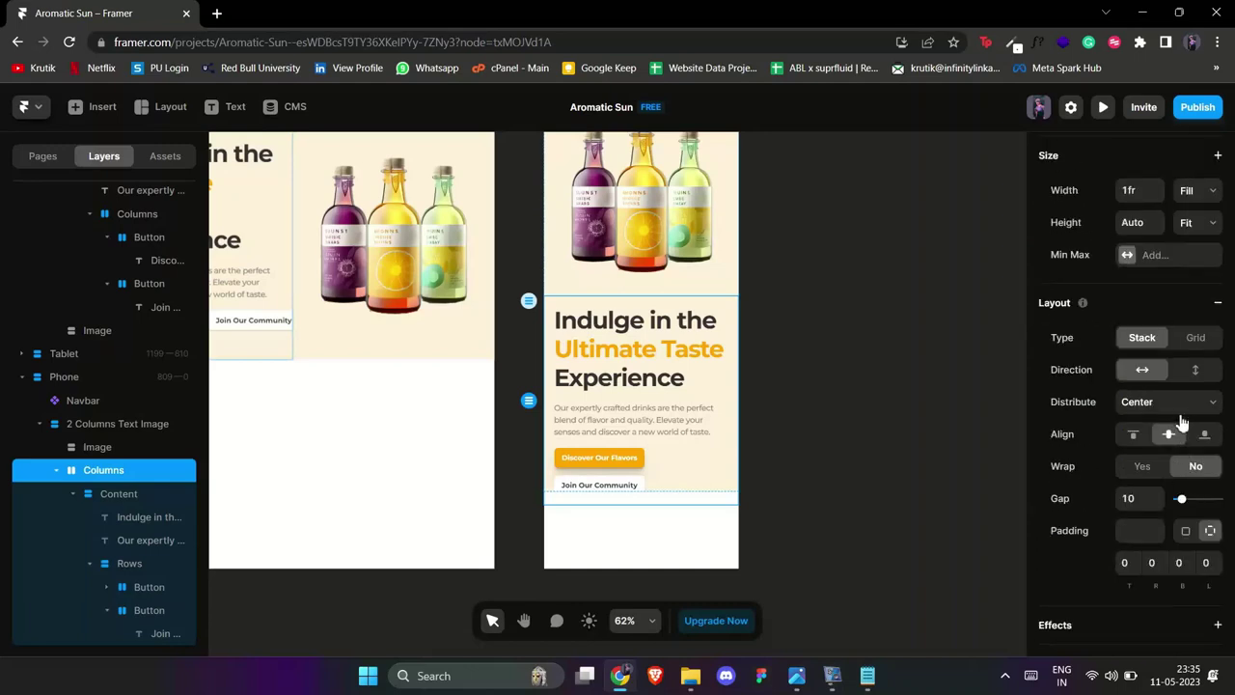
click(1195, 389)
scroll(647, 389, down, 1)
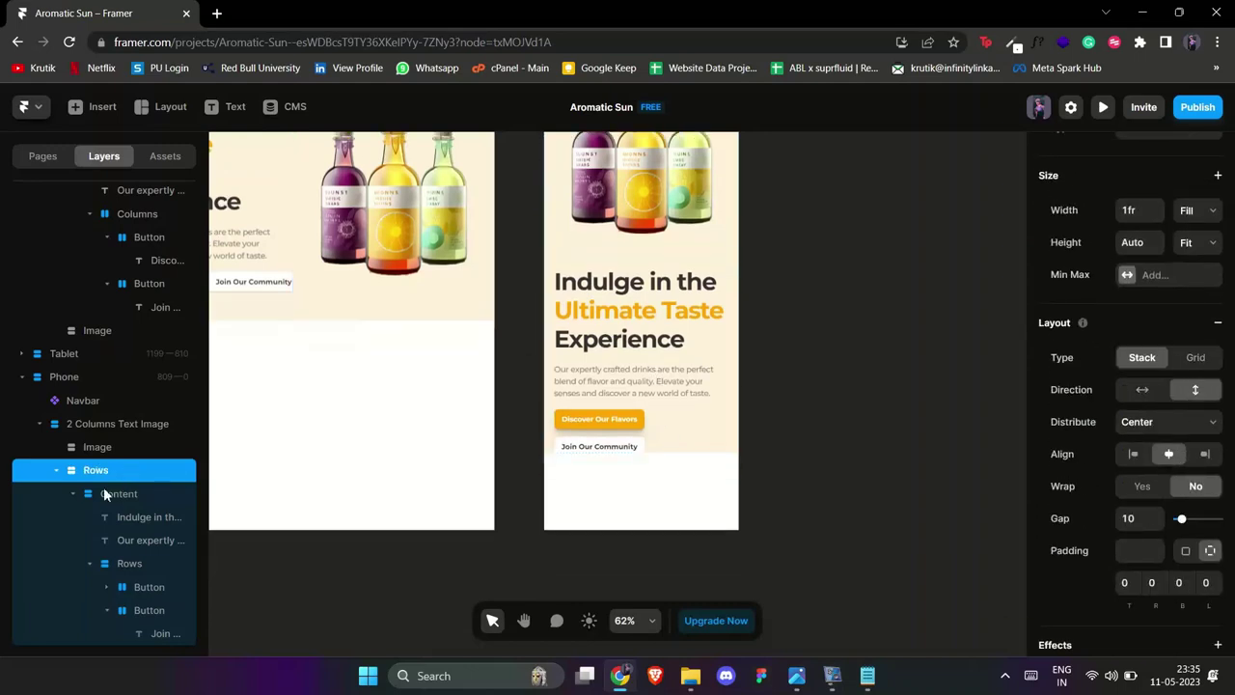
- Centre-align the items of the Content stack in the phone hero section
click(107, 494)
scroll(1152, 519, down, 1)
scroll(1150, 522, down, 2)
click(1169, 453)
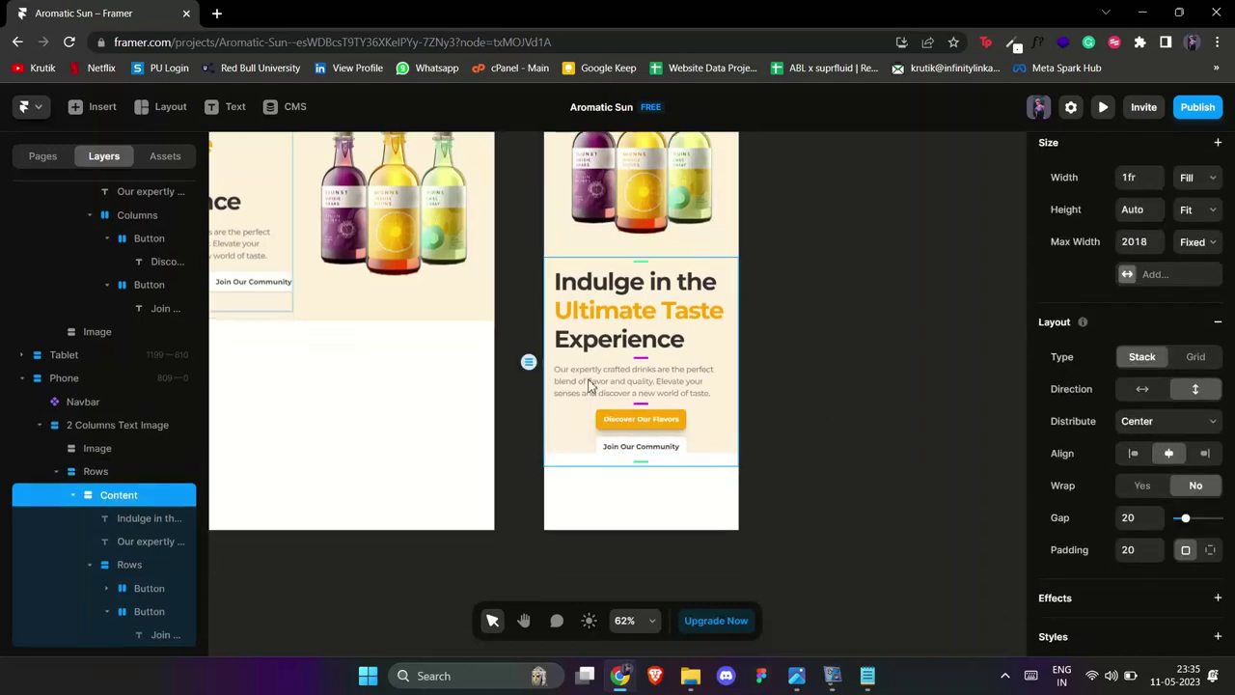
- Centre the text of the hero heading and the description paragraph in the phone layout
click(135, 518)
scroll(1148, 434, down, 5)
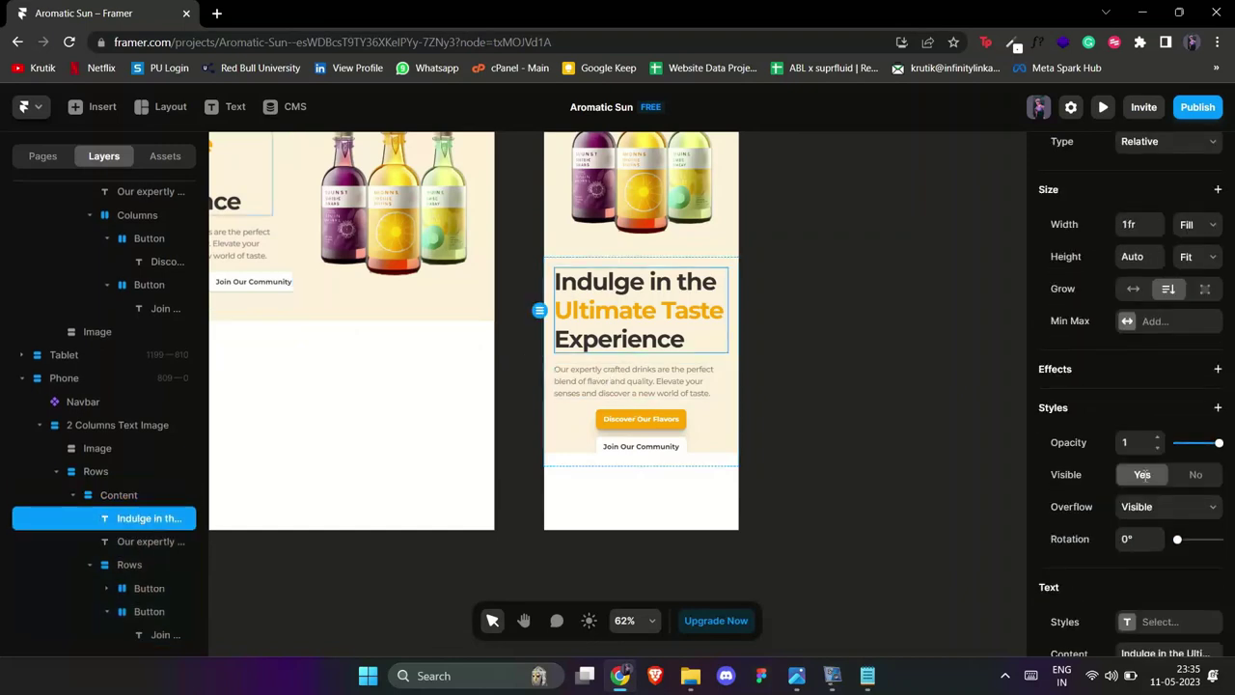
click(1170, 458)
key(Tab)
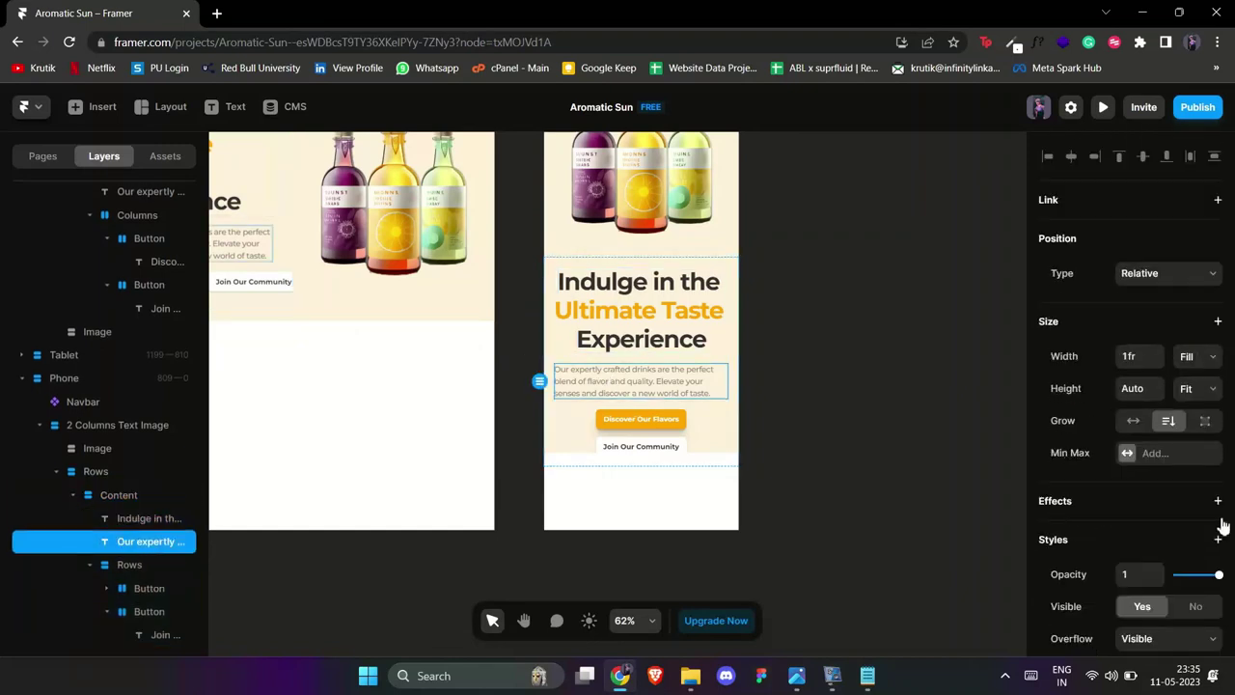
scroll(1218, 522, down, 5)
click(1174, 501)
click(717, 454)
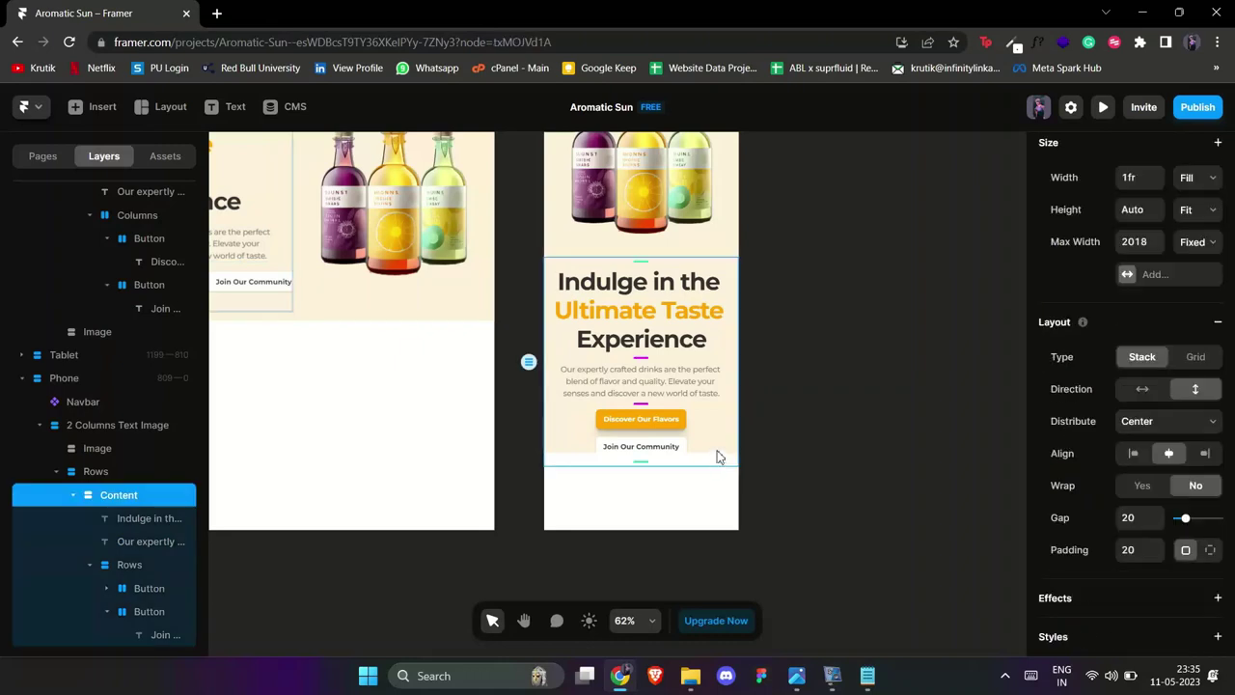
- Try a padding of 5 on the phone layout's hero image, and return it to 0
scroll(687, 248, up, 3)
click(589, 280)
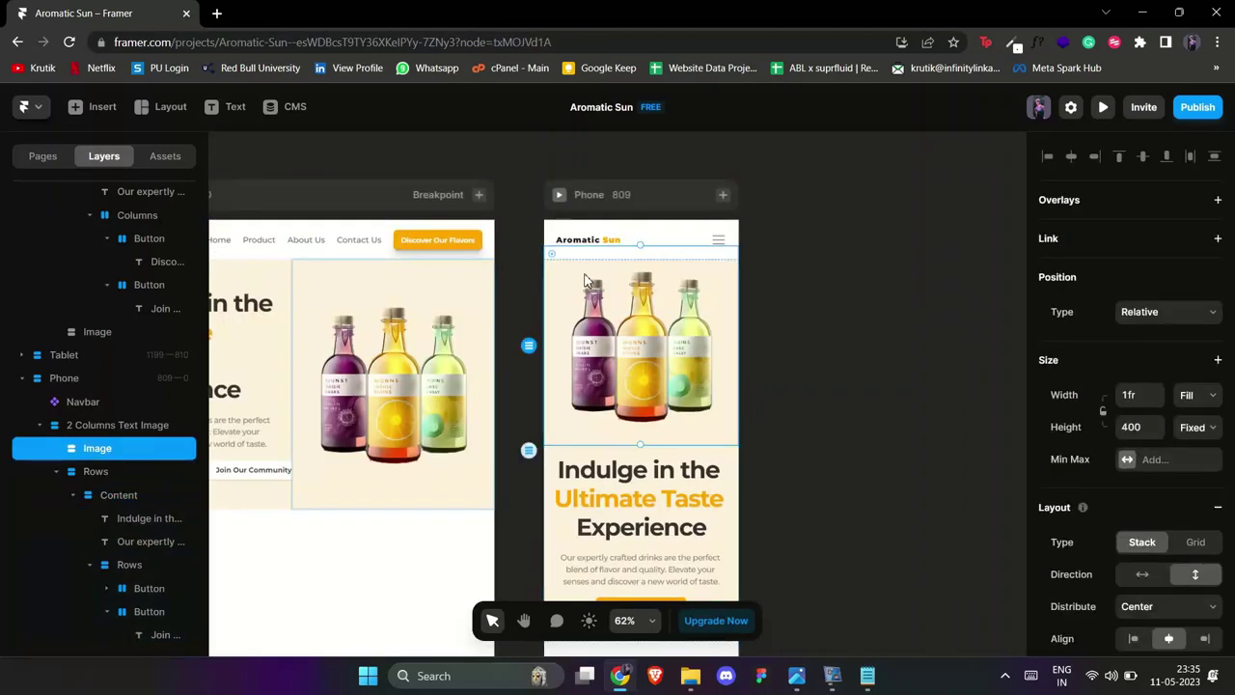
scroll(1164, 422, down, 2)
scroll(1164, 422, down, 3)
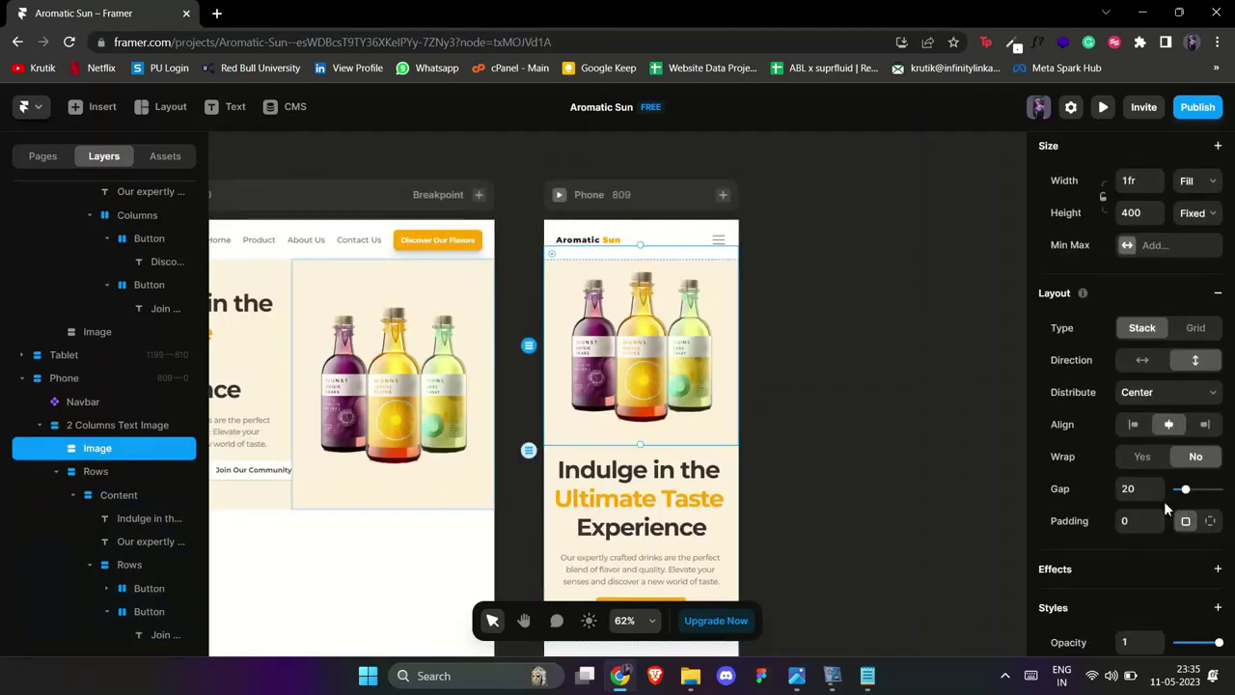
click(1149, 486)
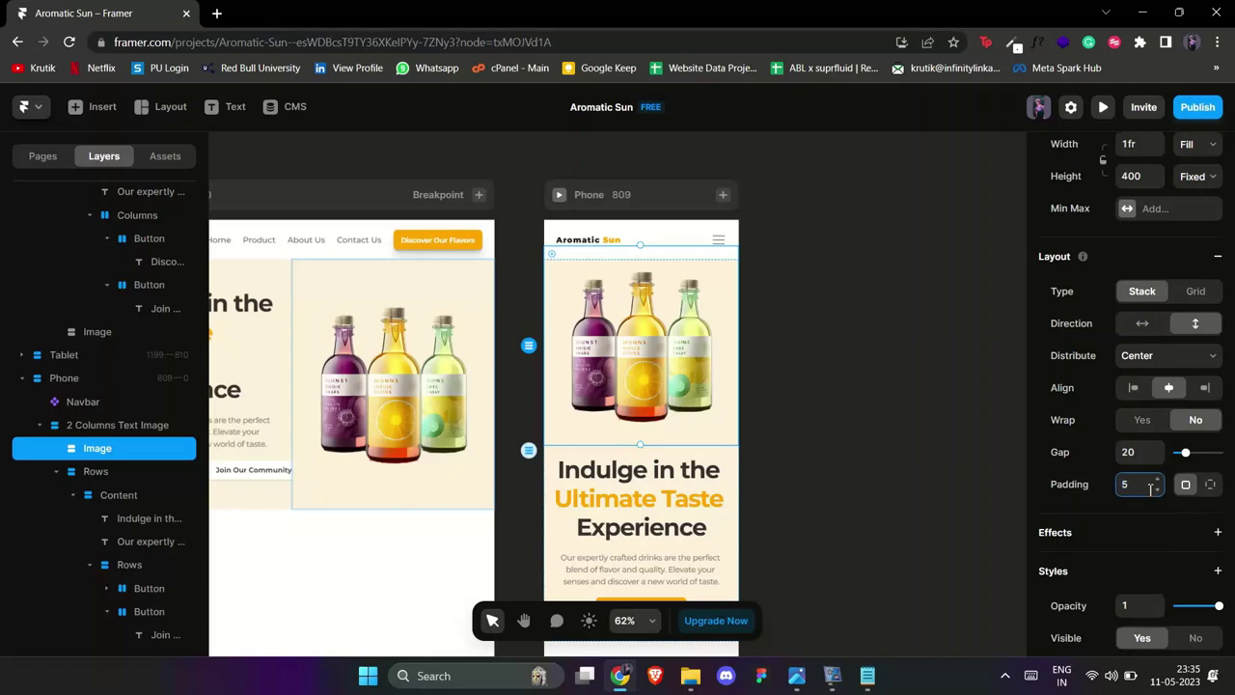
text(5)
scroll(775, 420, down, 3)
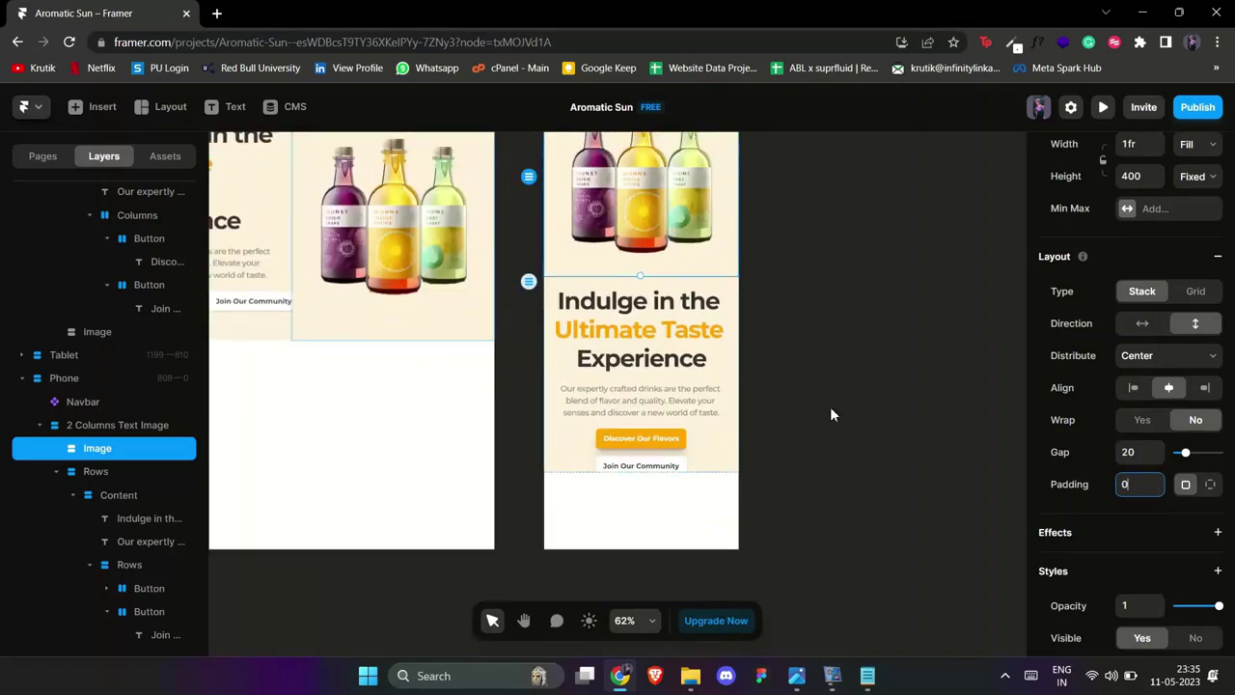
- Try a padding of 3 on the whole phone hero section
scroll(830, 409, up, 2)
click(105, 424)
scroll(1158, 482, down, 4)
click(1139, 476)
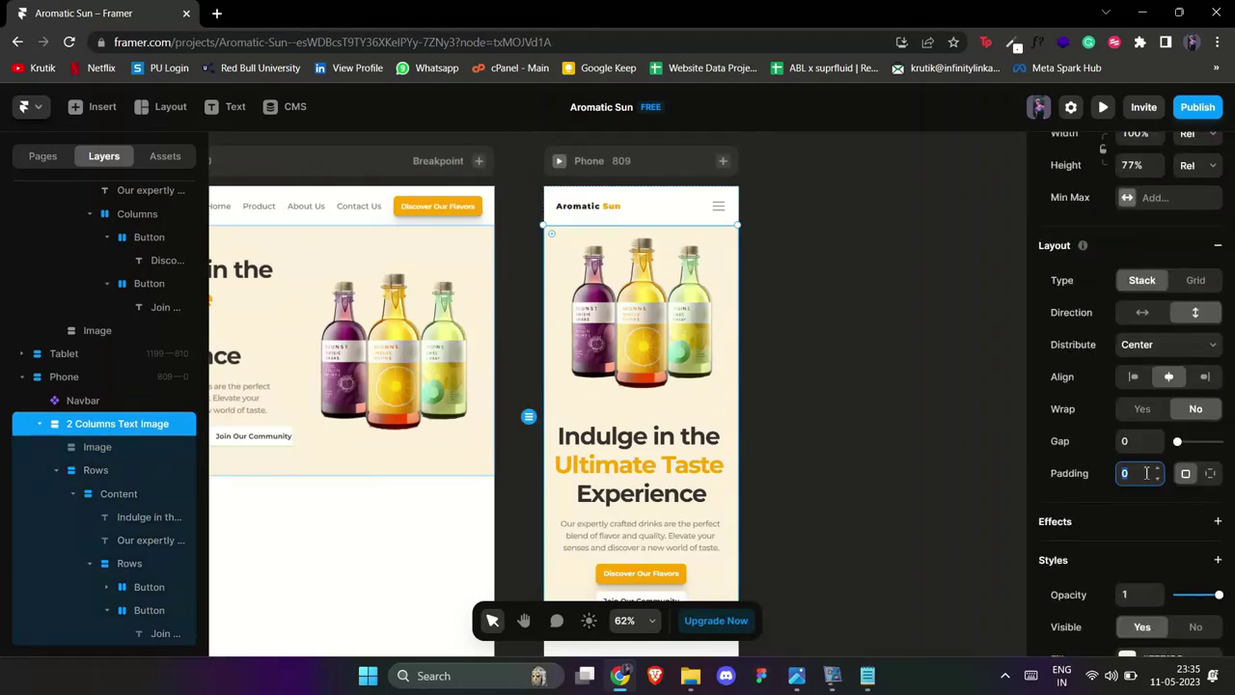
text(3)
scroll(811, 508, down, 3)
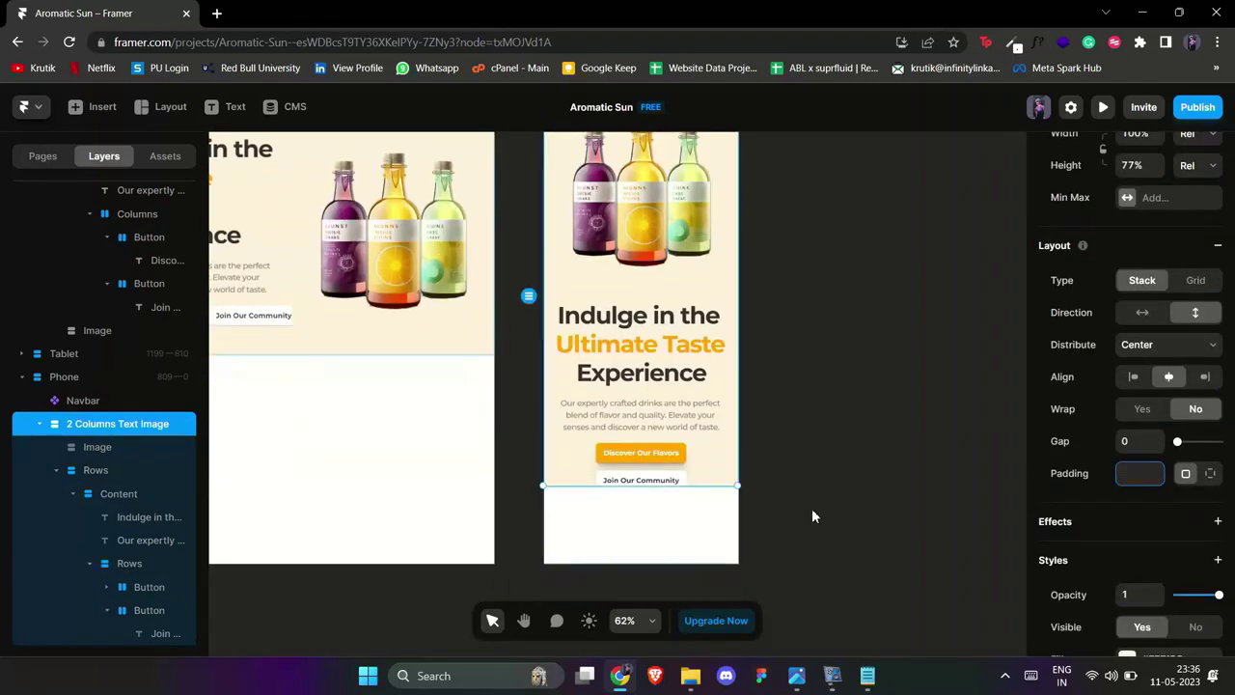
click(658, 501)
- Extend the phone hero section's lower edge to a height of 85%, about 390 × 848
click(151, 426)
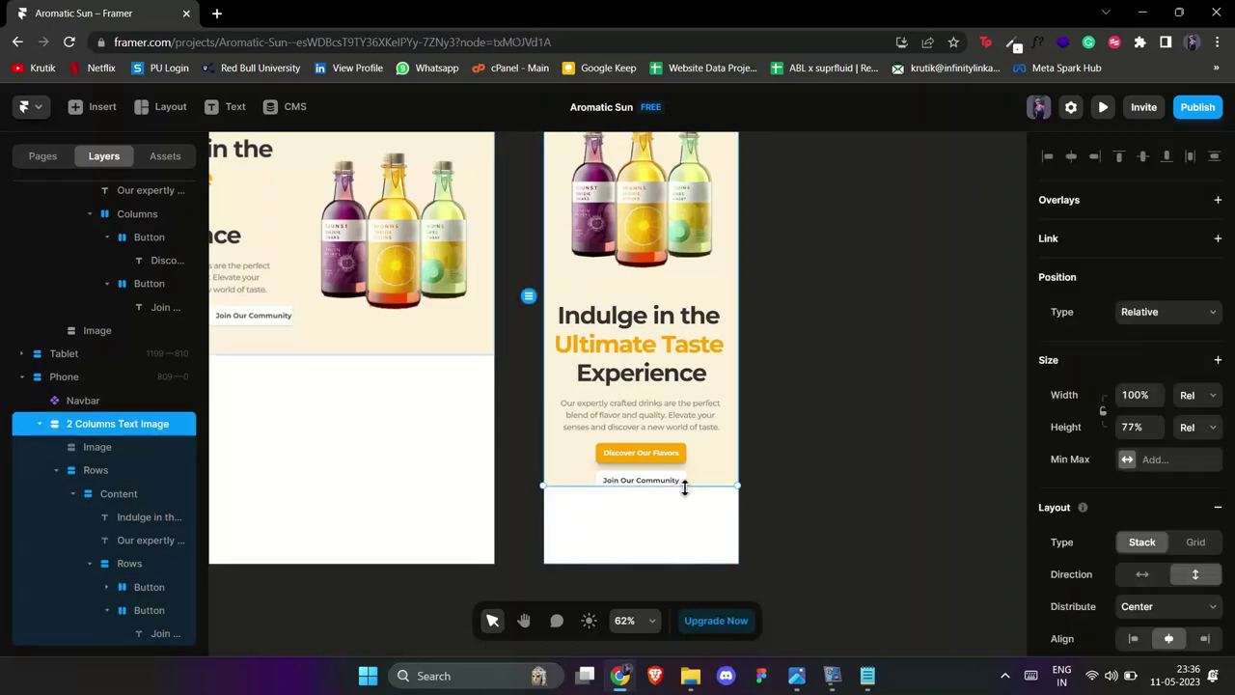
drag(687, 496, 686, 532)
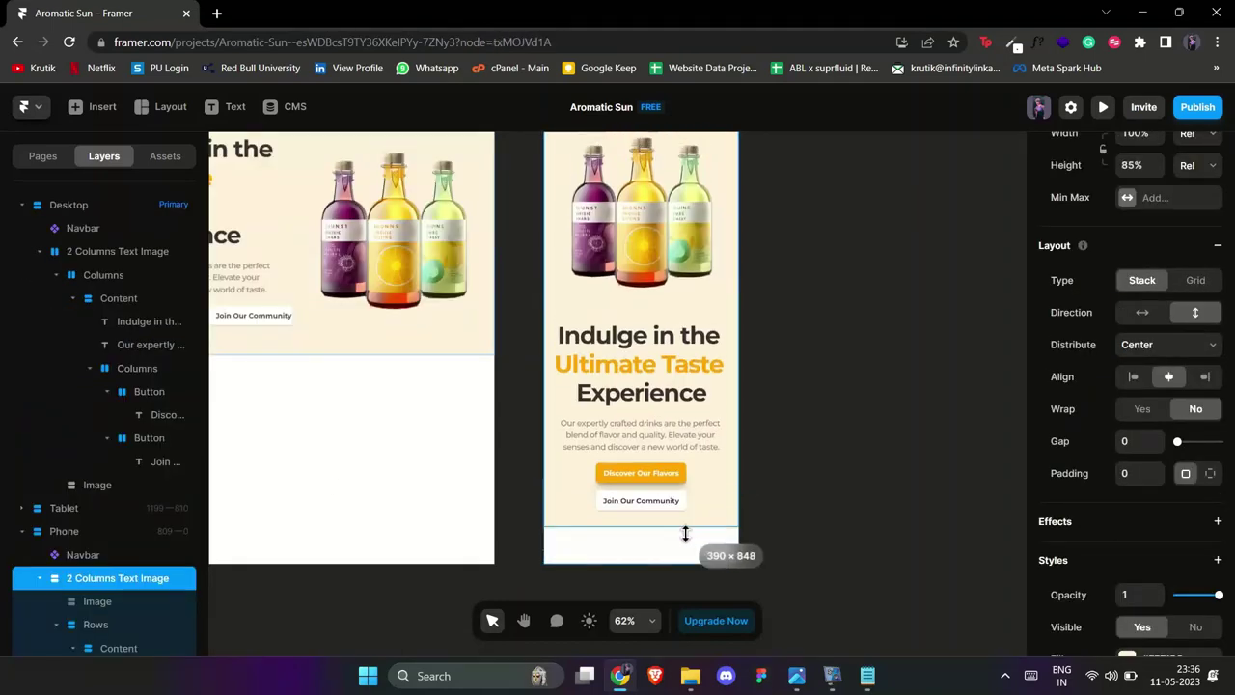
scroll(697, 495, down, 4)
click(742, 327)
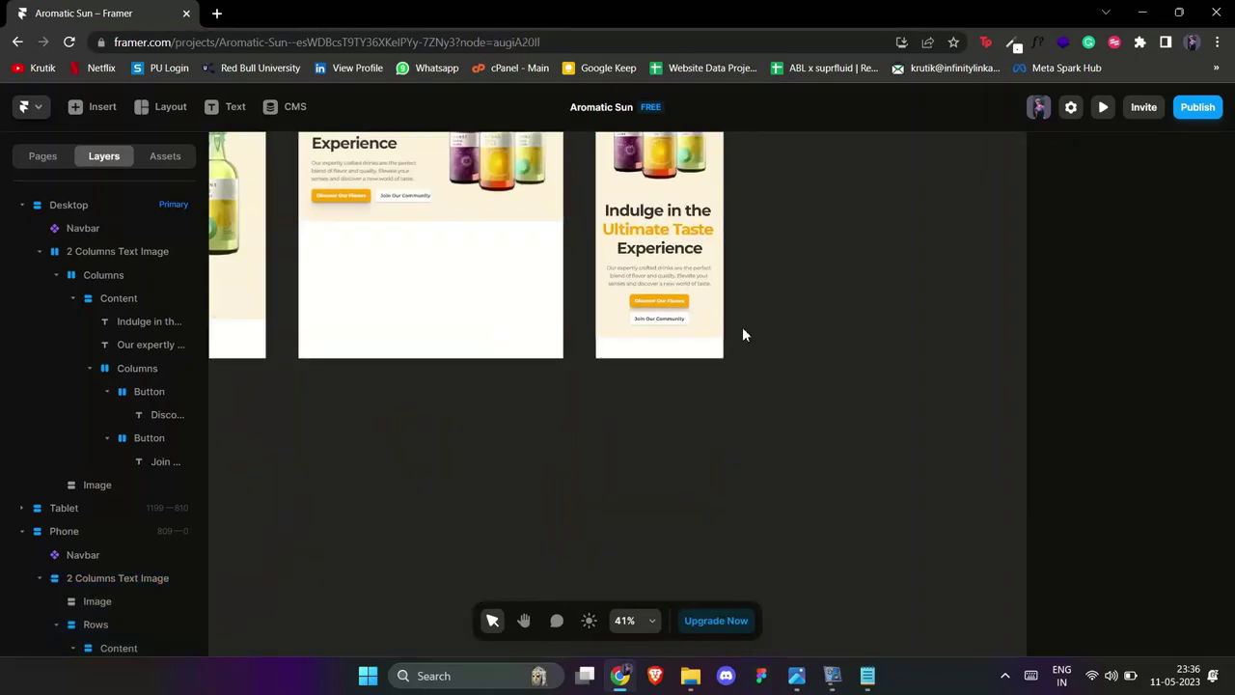
- Lengthen the Desktop breakpoint page to a height of about 2042
scroll(742, 327, left, 2)
scroll(742, 327, down, 4)
scroll(321, 164, up, 1)
drag(408, 389, 469, 606)
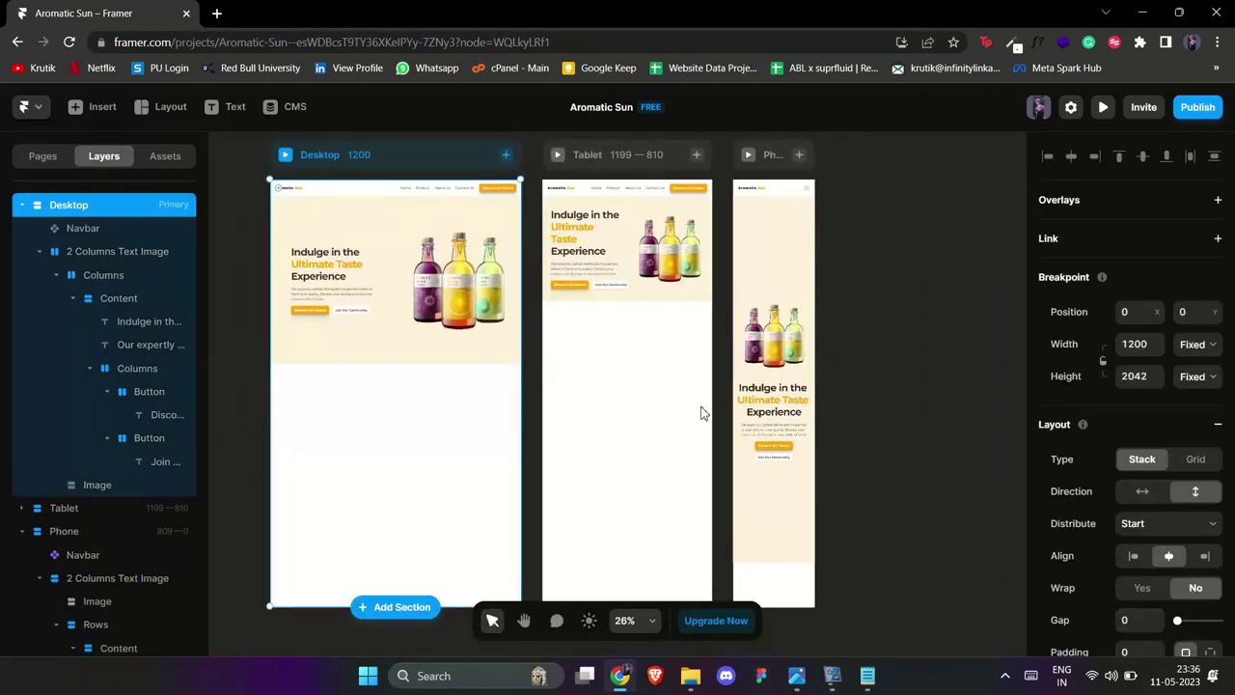
- Shorten the phone hero section to 45% relative height and open its height sizing options
click(770, 282)
drag(788, 568, 798, 393)
click(1197, 165)
click(1188, 222)
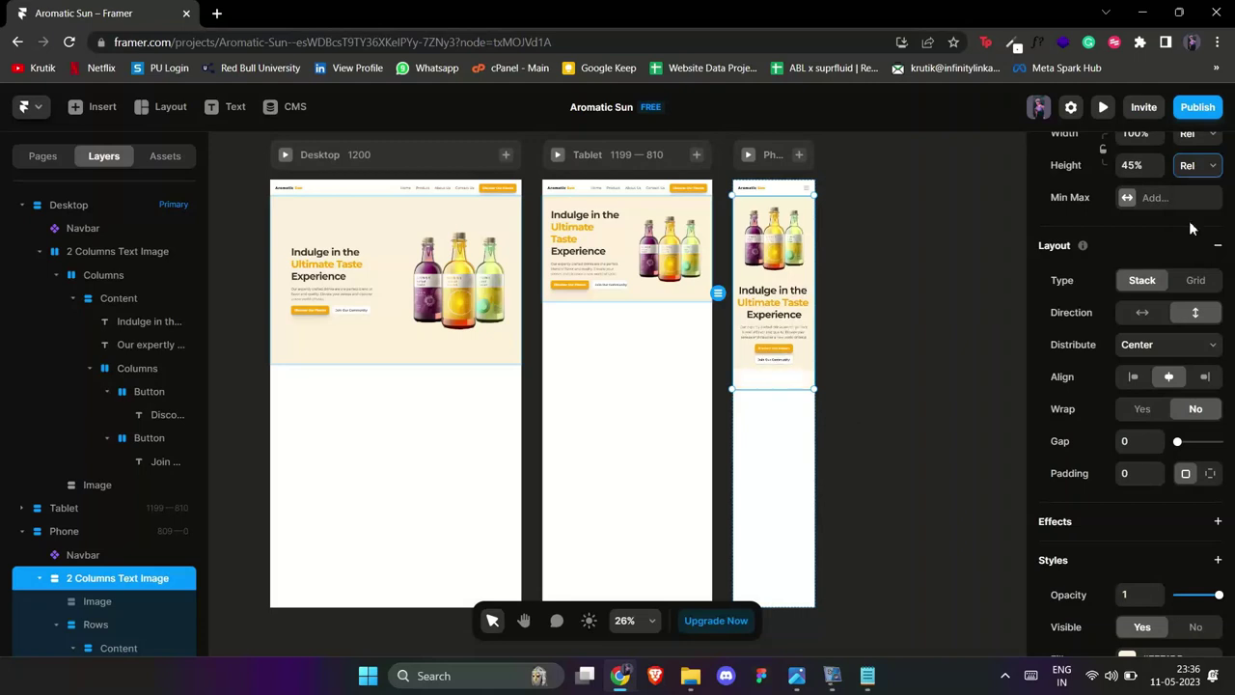
- Set the bottom padding of the phone hero section's text-and-button Rows stack to 50
click(939, 304)
scroll(764, 349, up, 3)
click(834, 362)
click(95, 470)
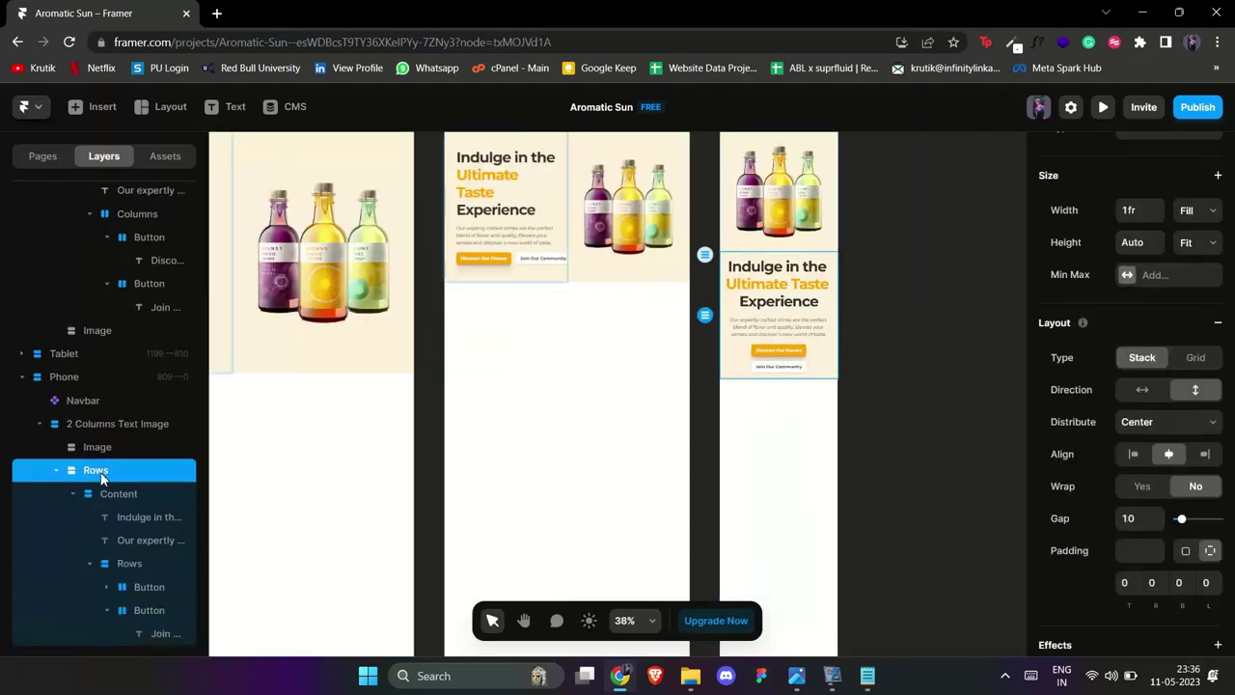
scroll(1179, 429, down, 3)
key(Return)
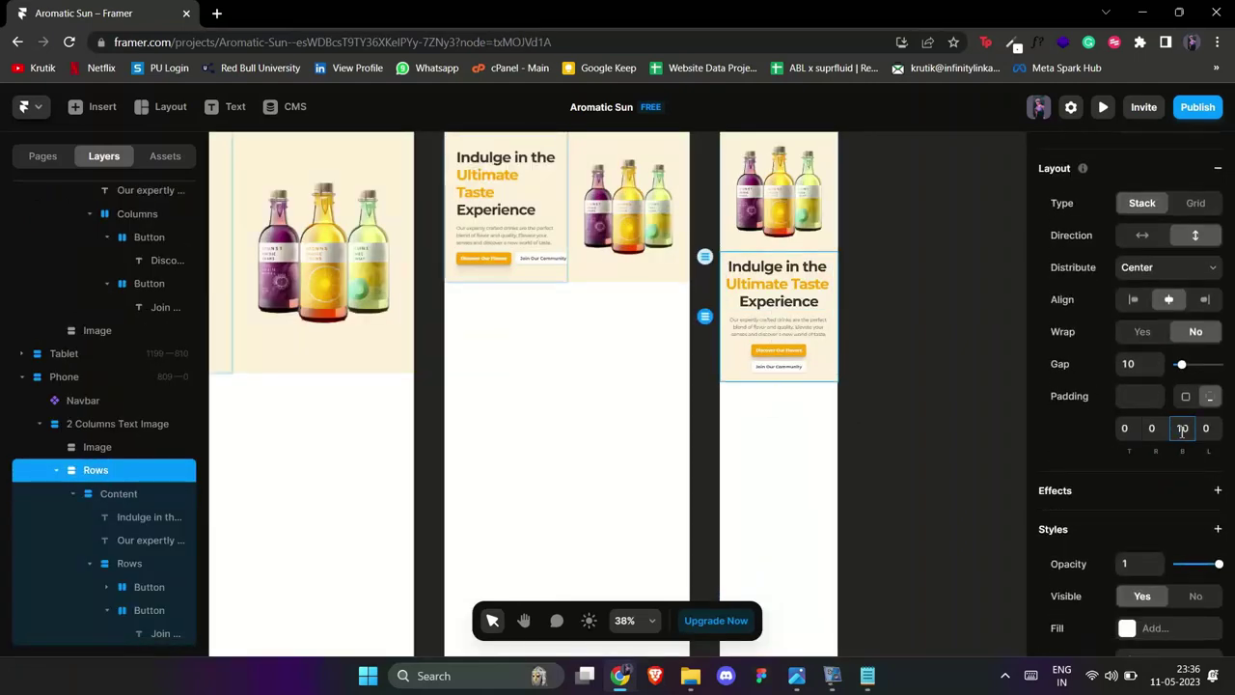
text(50)
key(Return)
click(999, 432)
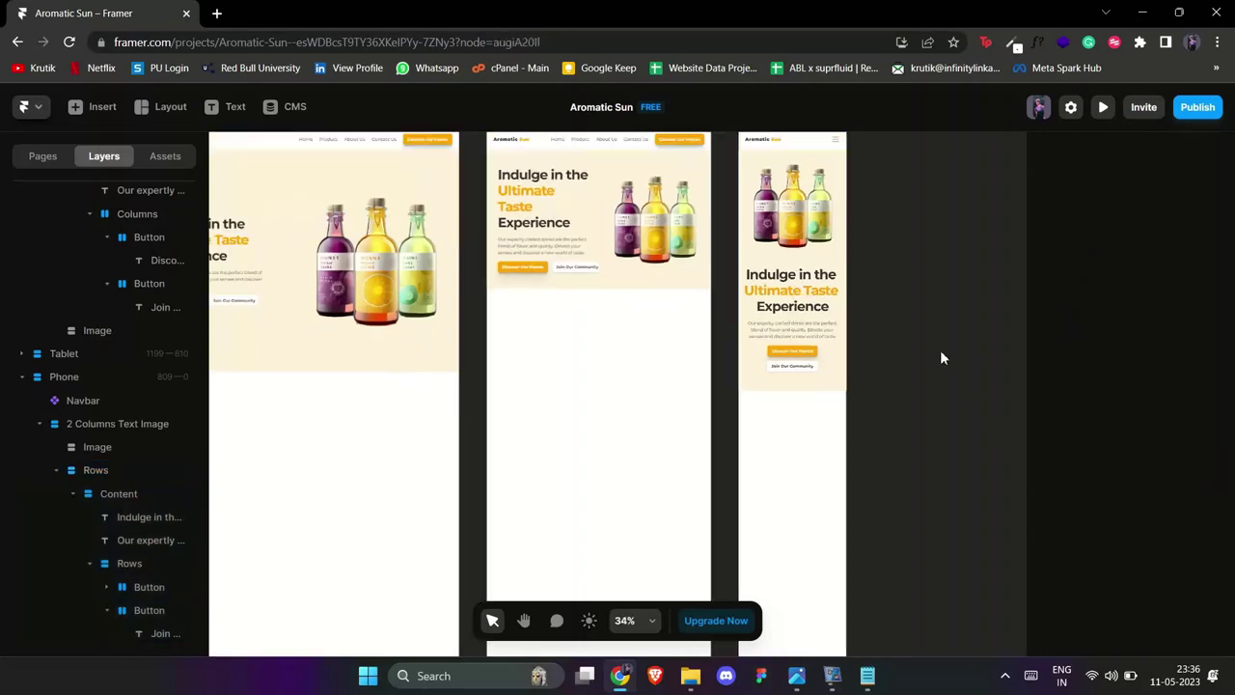
- Insert the ready-made section of three image cards with text and buttons below the hero section on the Desktop page
key(shift+1)
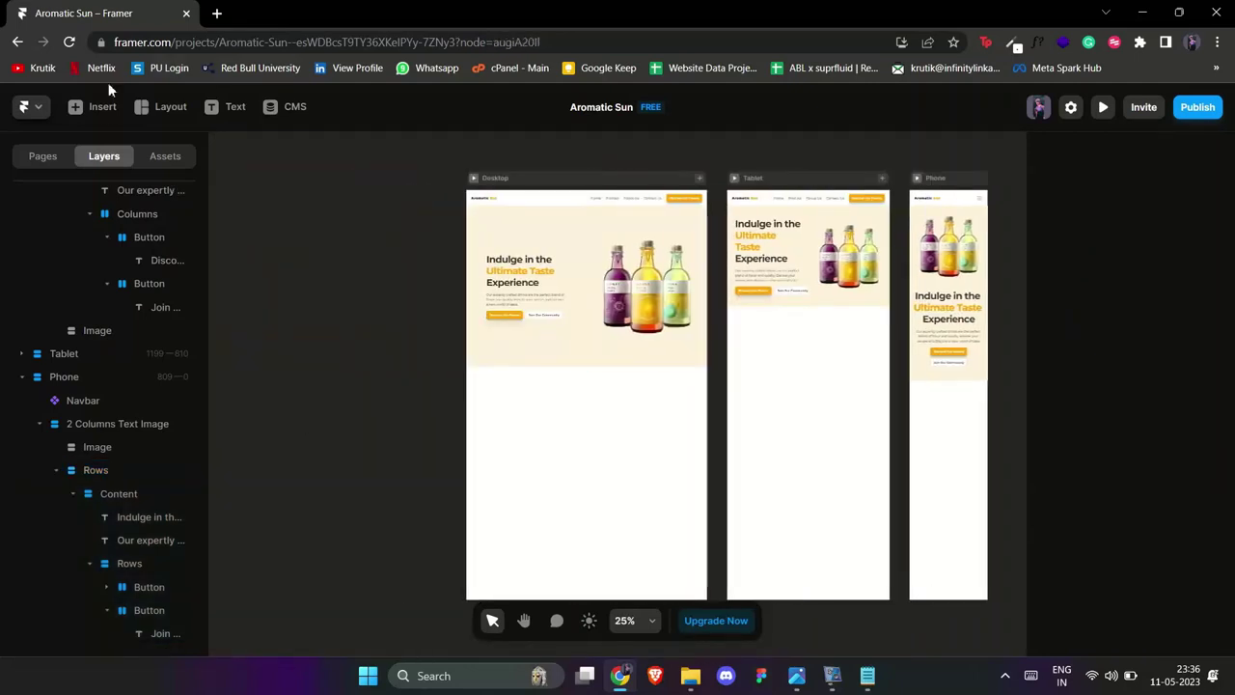
click(102, 106)
scroll(319, 319, down, 5)
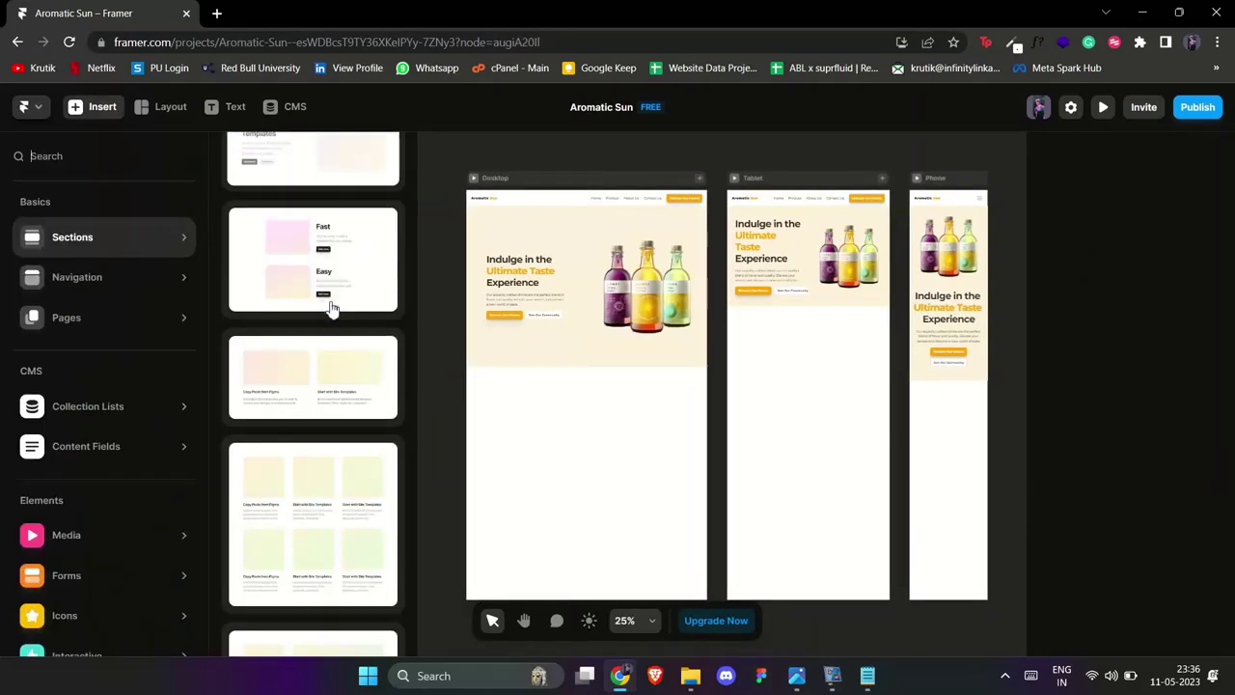
scroll(333, 310, up, 1)
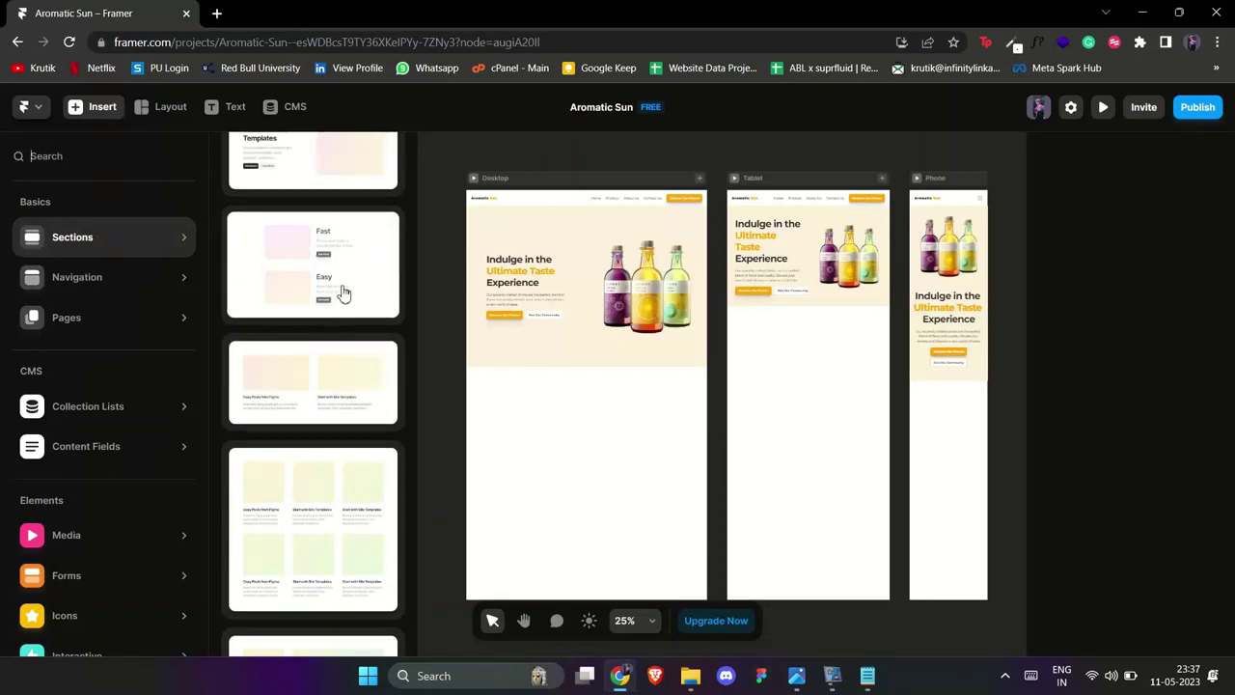
scroll(337, 454, down, 5)
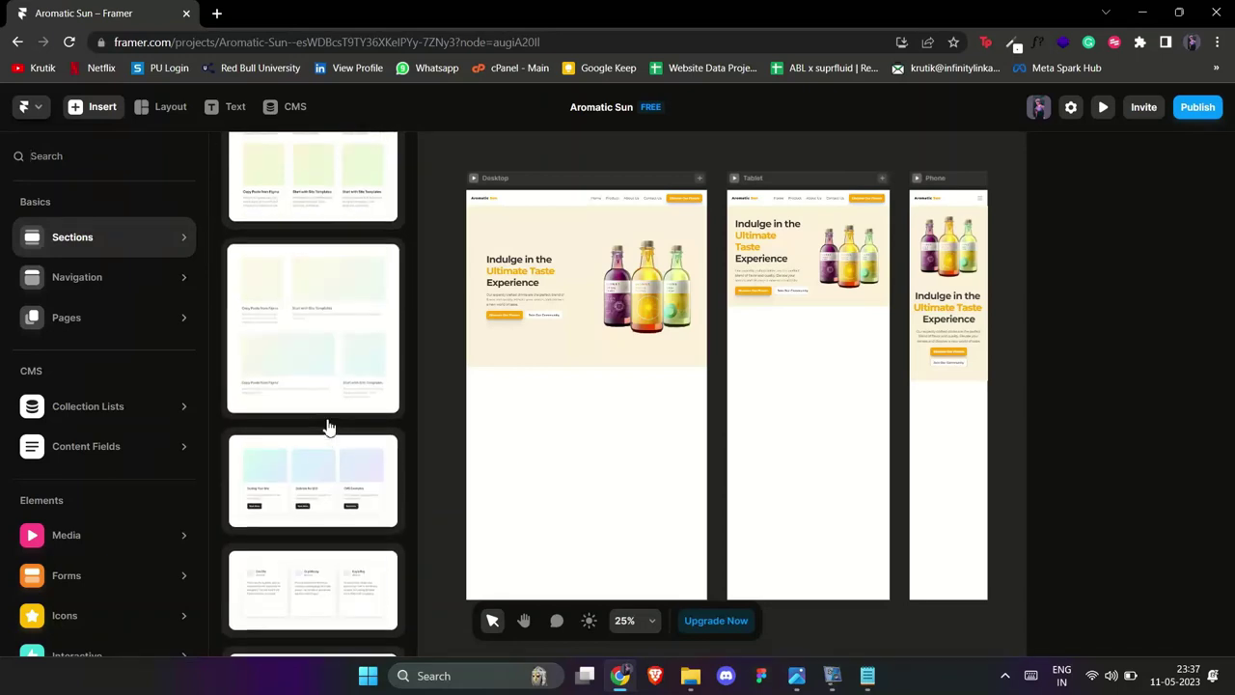
drag(354, 491, 570, 454)
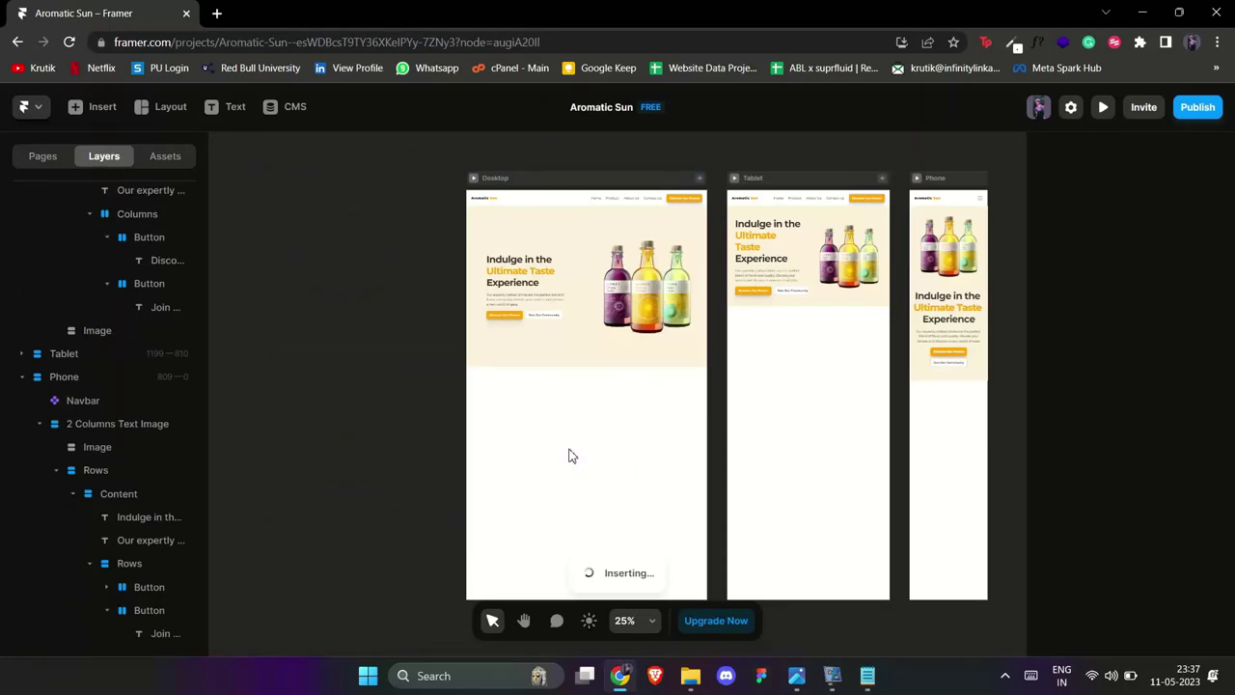
- Fill the image area of the first card with the Grapes picture from the Framer-Website folder
scroll(537, 355, down, 1)
scroll(535, 354, up, 4)
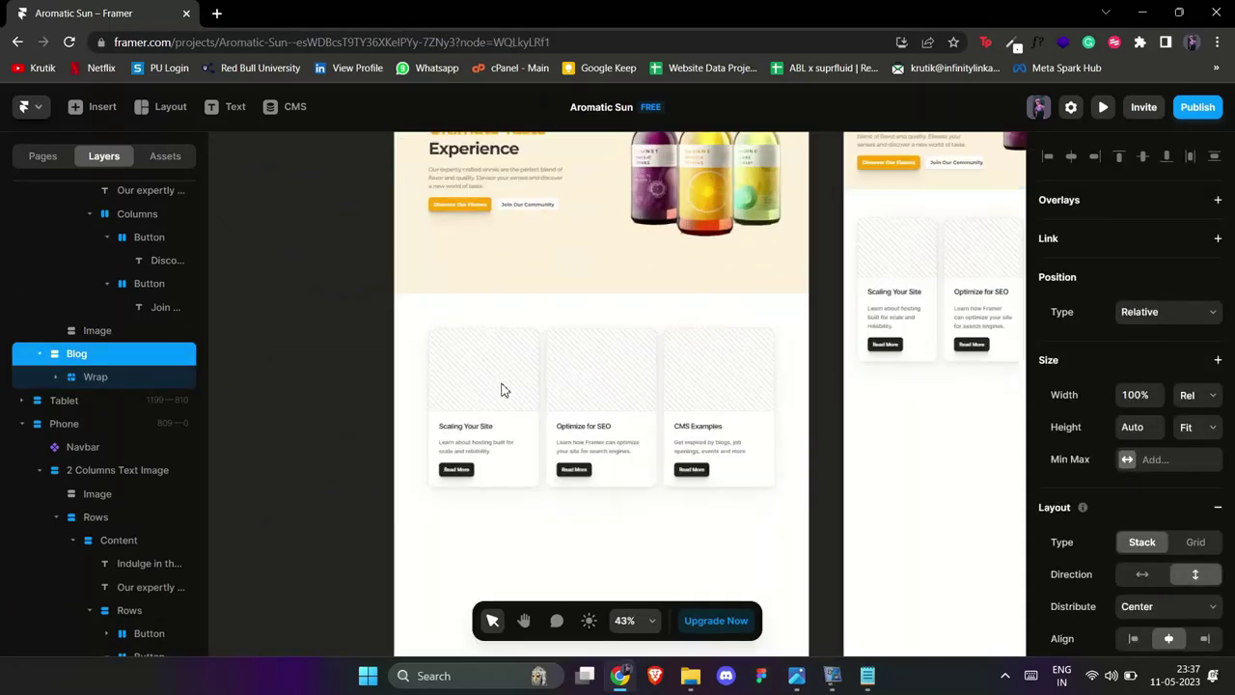
scroll(501, 390, up, 2)
double_click(496, 389)
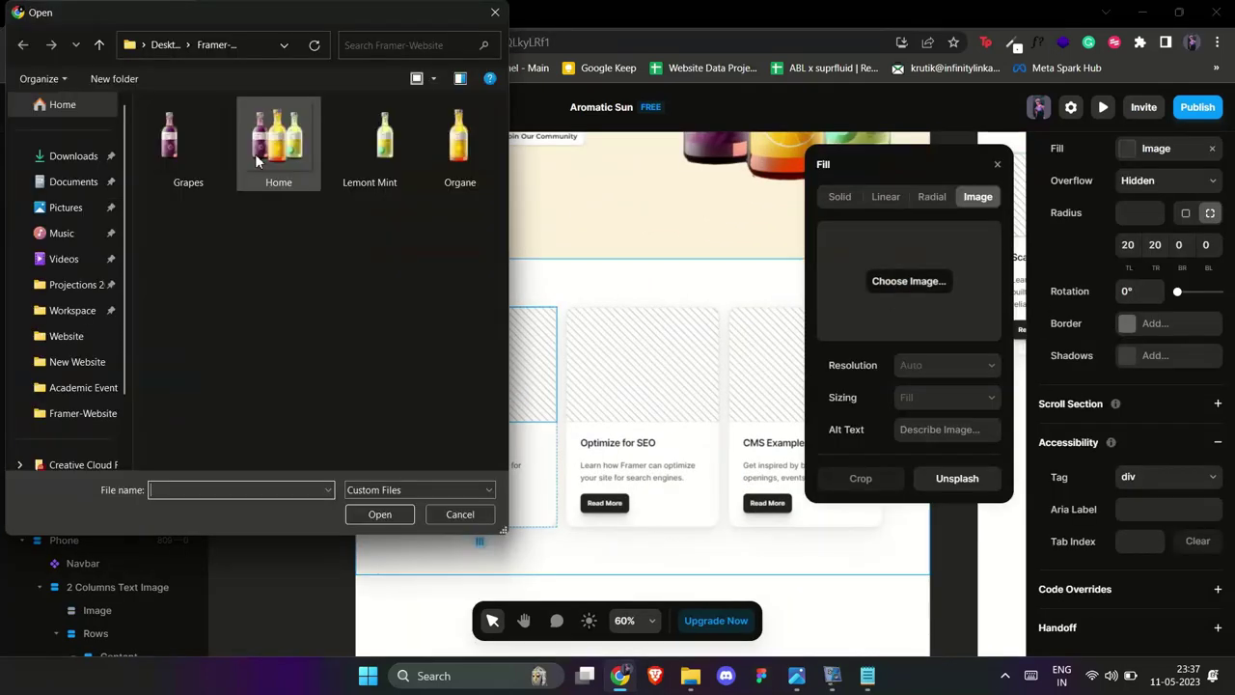
click(220, 164)
click(393, 513)
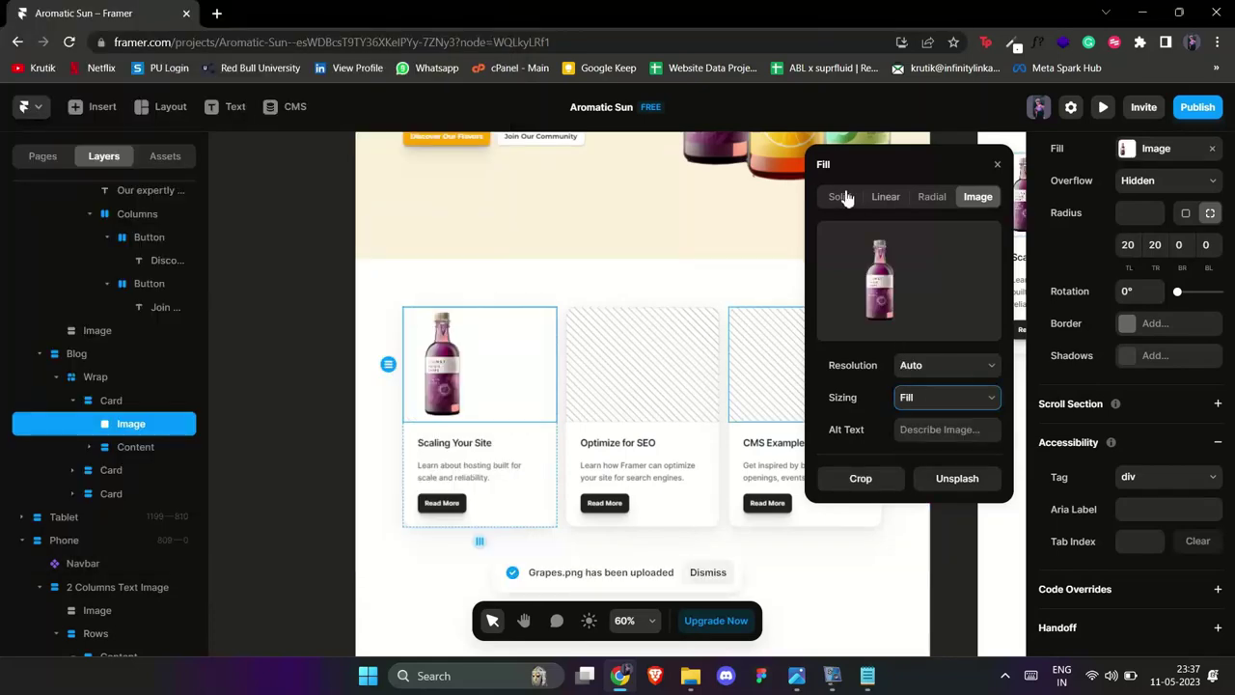
- Crop the Grapes picture tightly around the bottle to about 151 × 401 and set its sizing to Fit
click(860, 478)
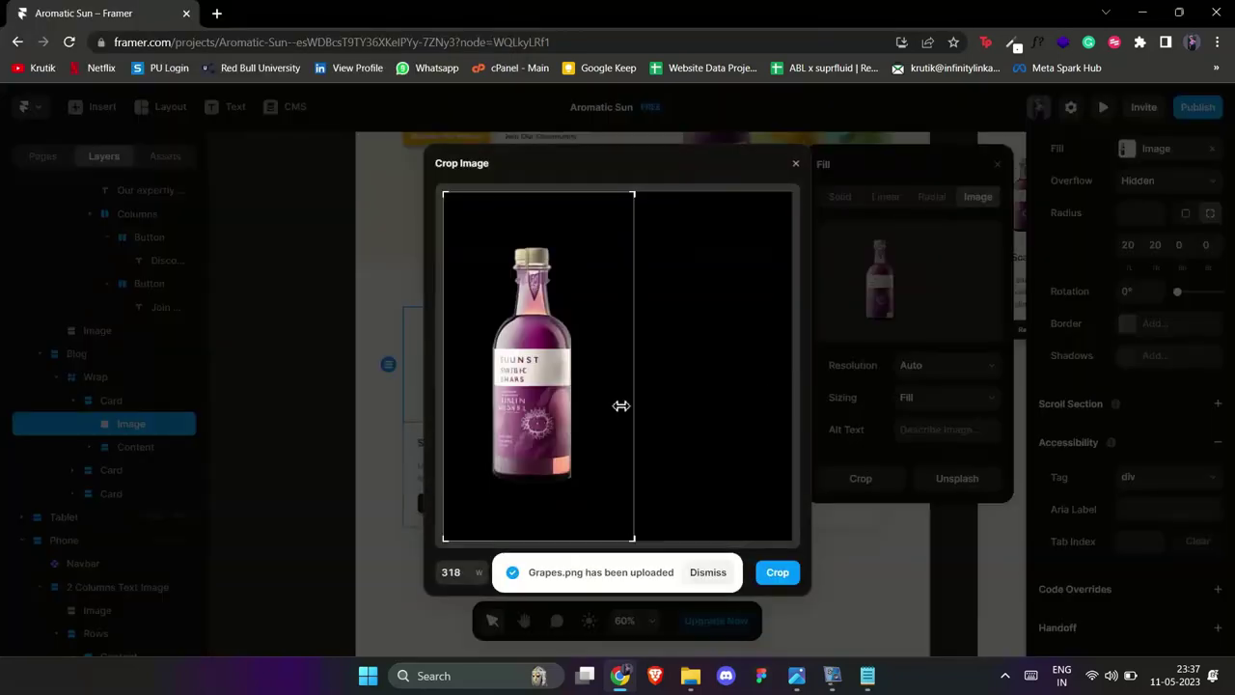
drag(620, 405, 569, 484)
drag(565, 548, 555, 492)
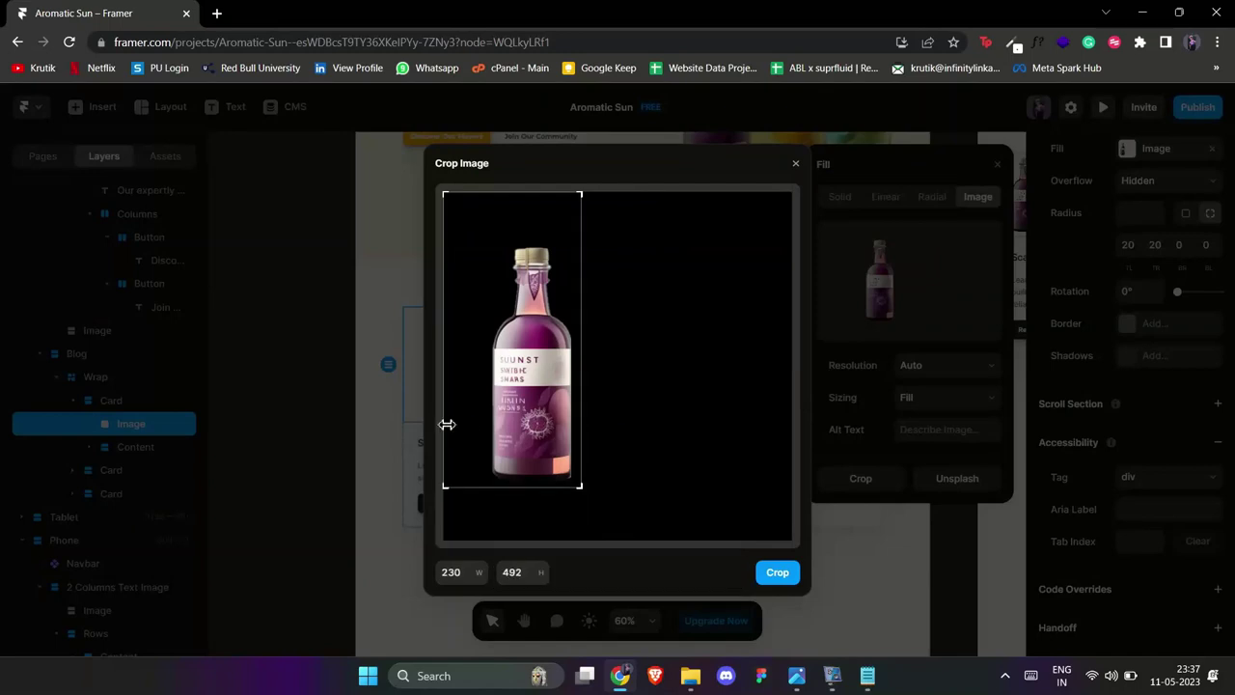
drag(447, 424, 488, 427)
drag(565, 193, 563, 251)
drag(582, 397, 579, 396)
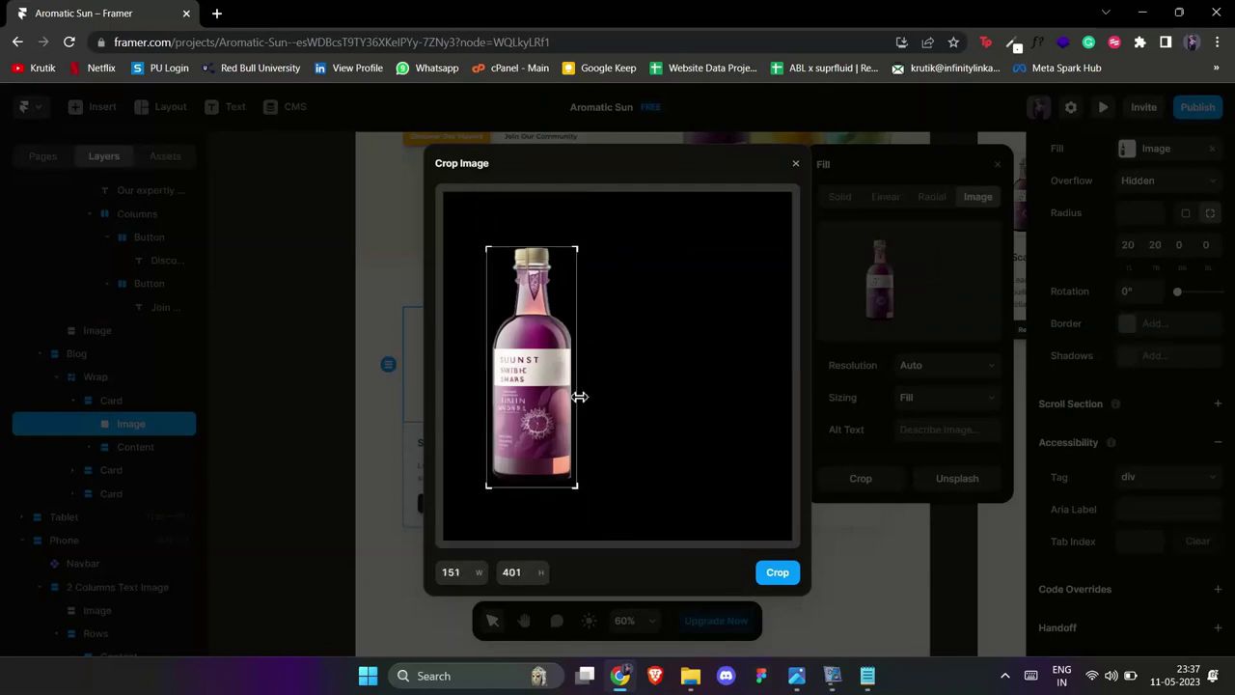
click(774, 573)
click(946, 397)
click(934, 429)
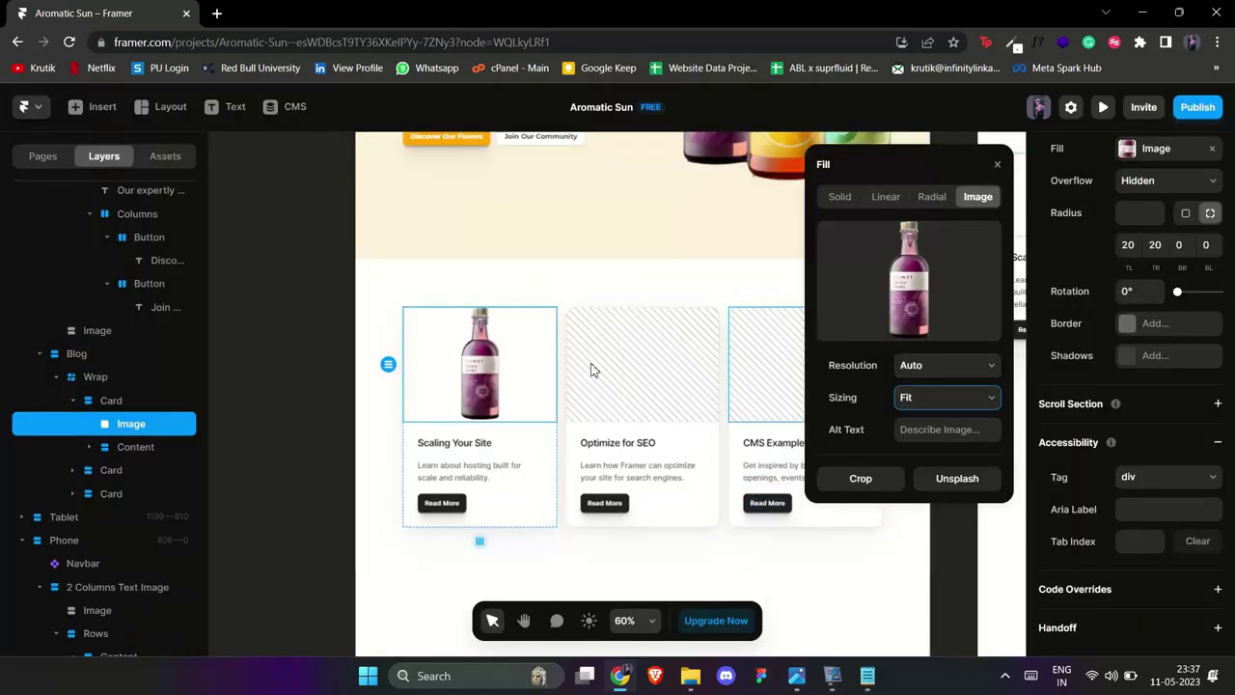
- Try the hero section's cream colour #FFF1DB as the first card's fill and undo it
click(590, 369)
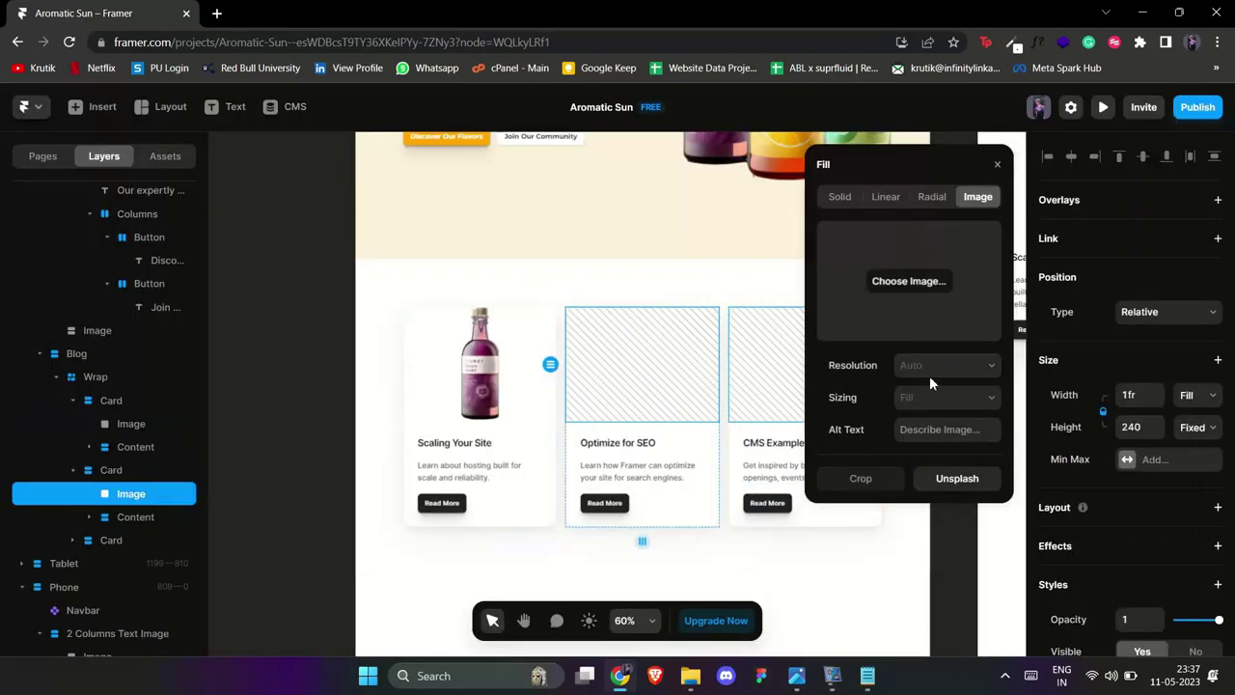
click(546, 340)
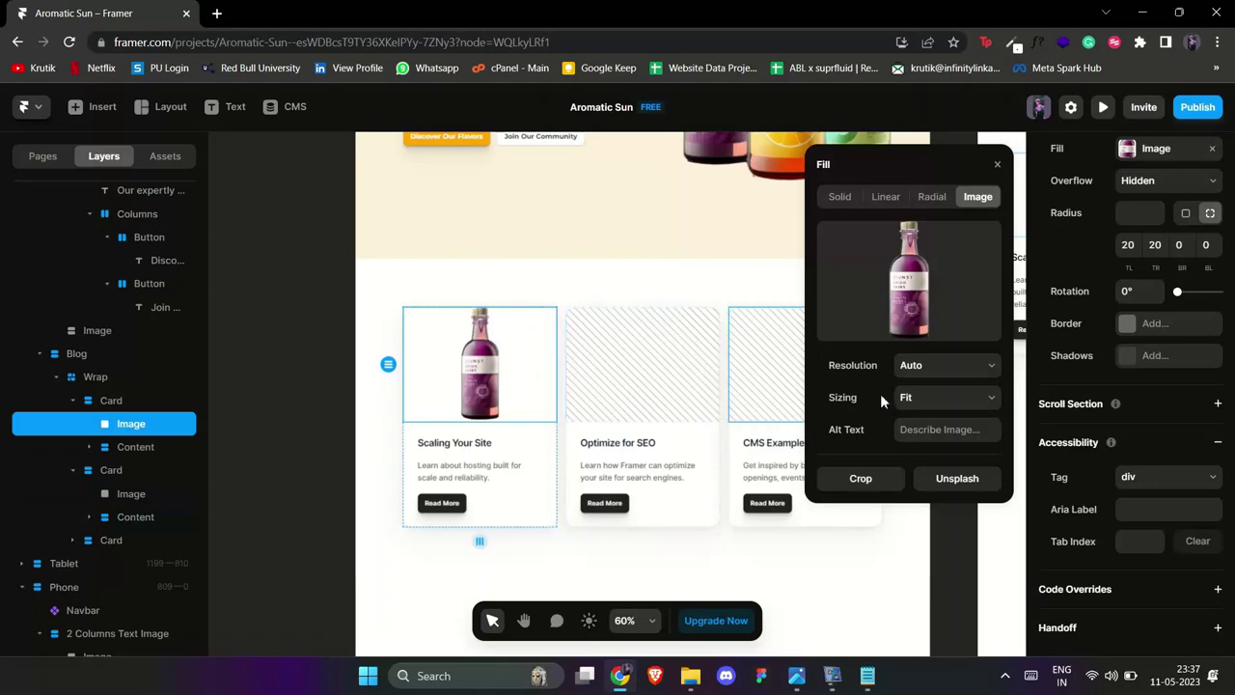
click(123, 398)
scroll(1186, 480, down, 5)
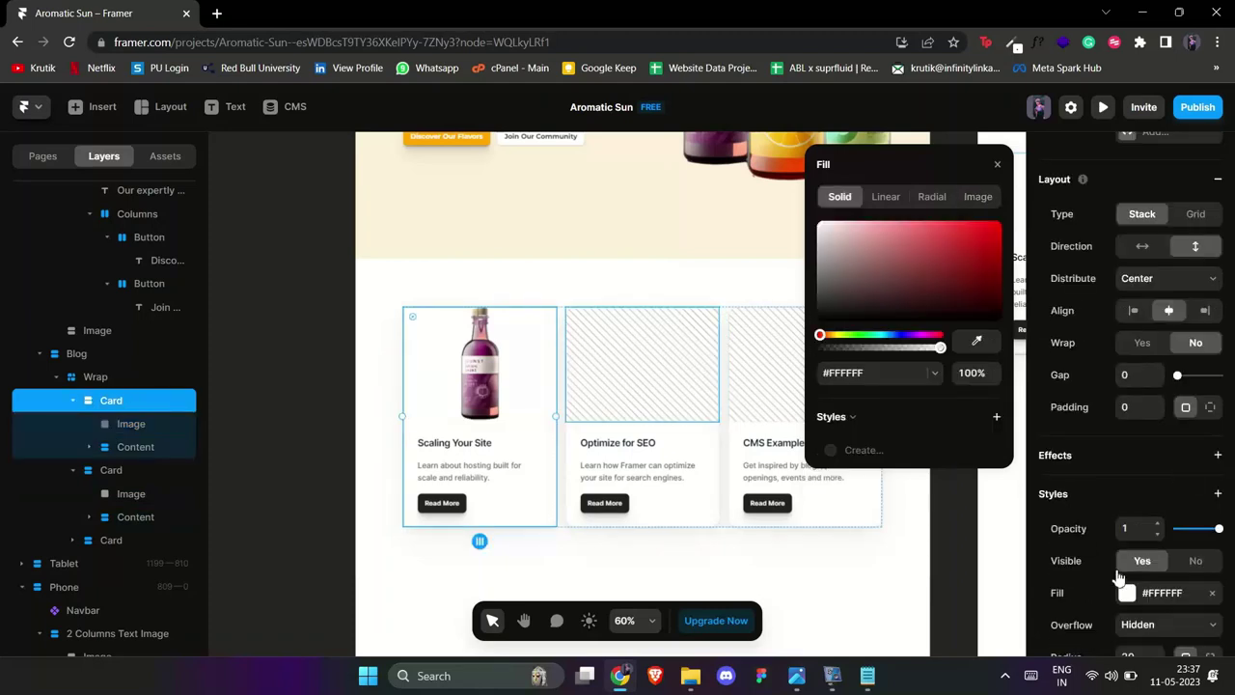
click(1126, 593)
click(1127, 592)
click(976, 517)
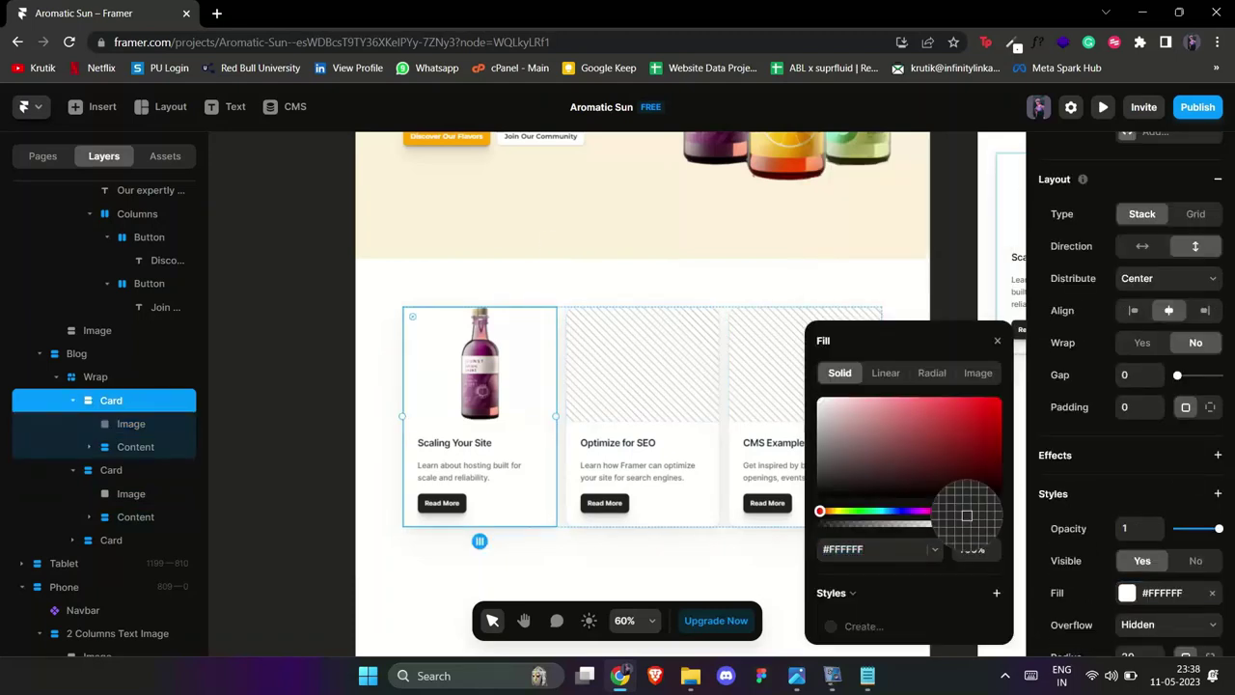
click(664, 249)
click(996, 341)
scroll(530, 377, down, 1)
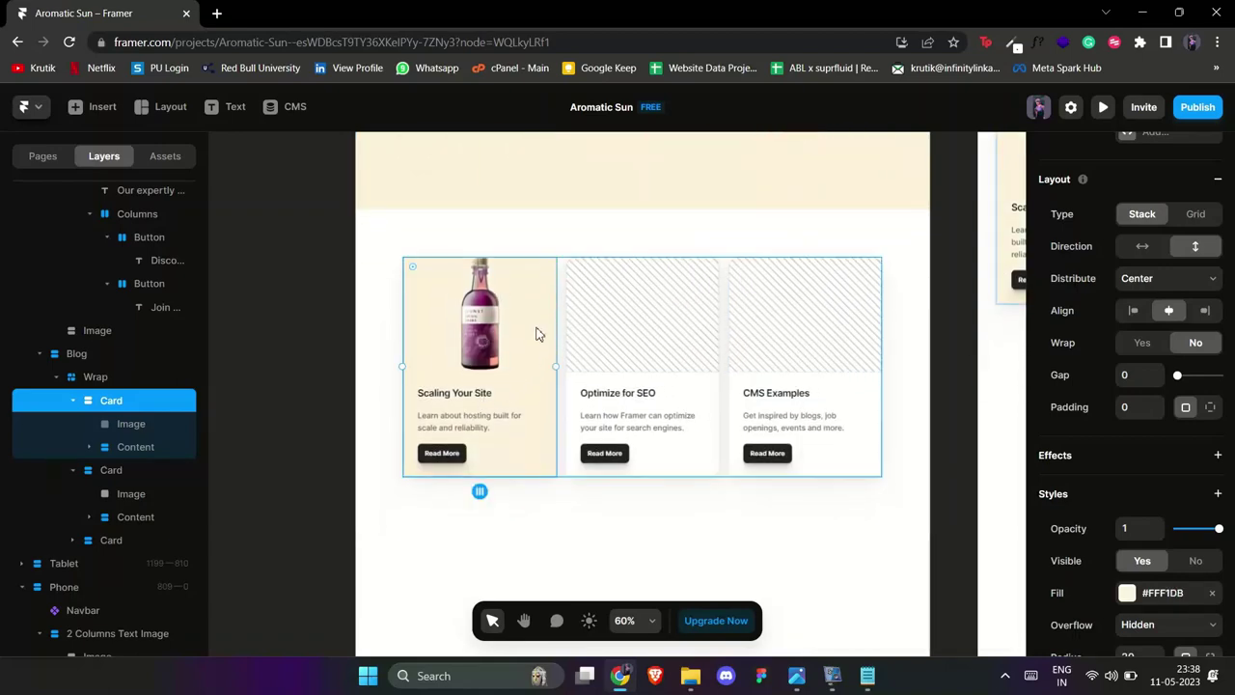
key(ctrl+z)
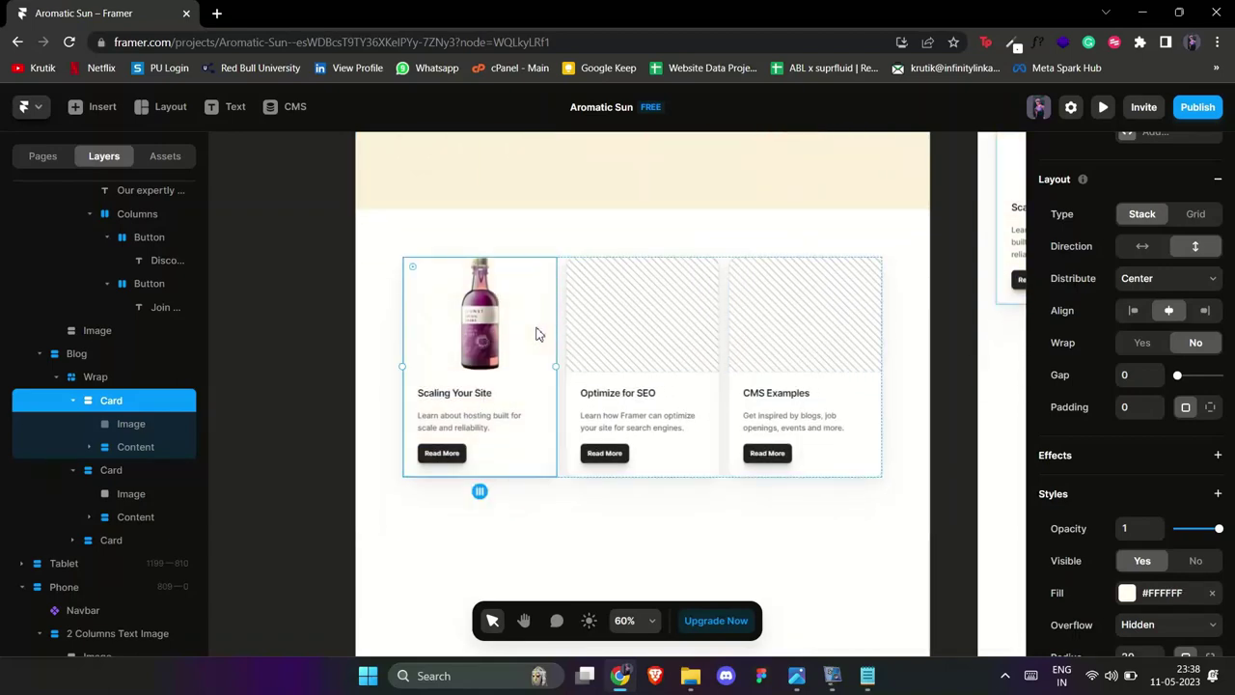
- Try a uniform padding of 20 on the first card
click(487, 309)
click(111, 400)
scroll(1168, 463, down, 5)
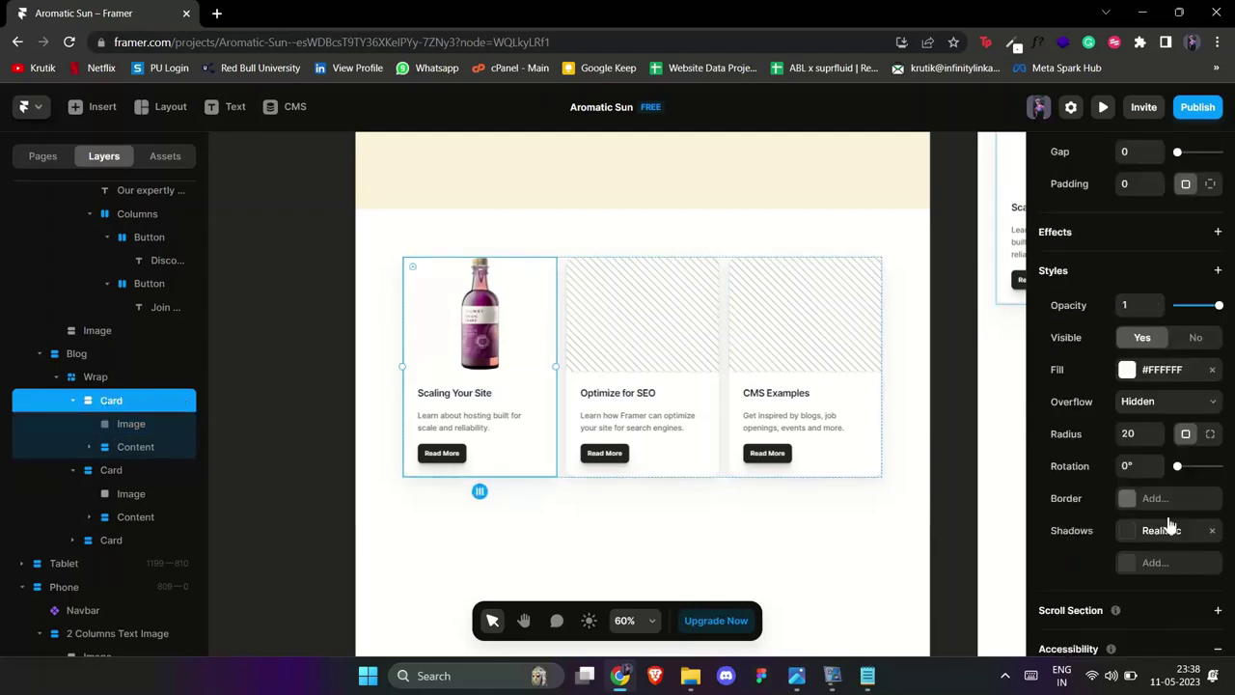
scroll(1158, 309, down, 1)
scroll(1163, 512, up, 5)
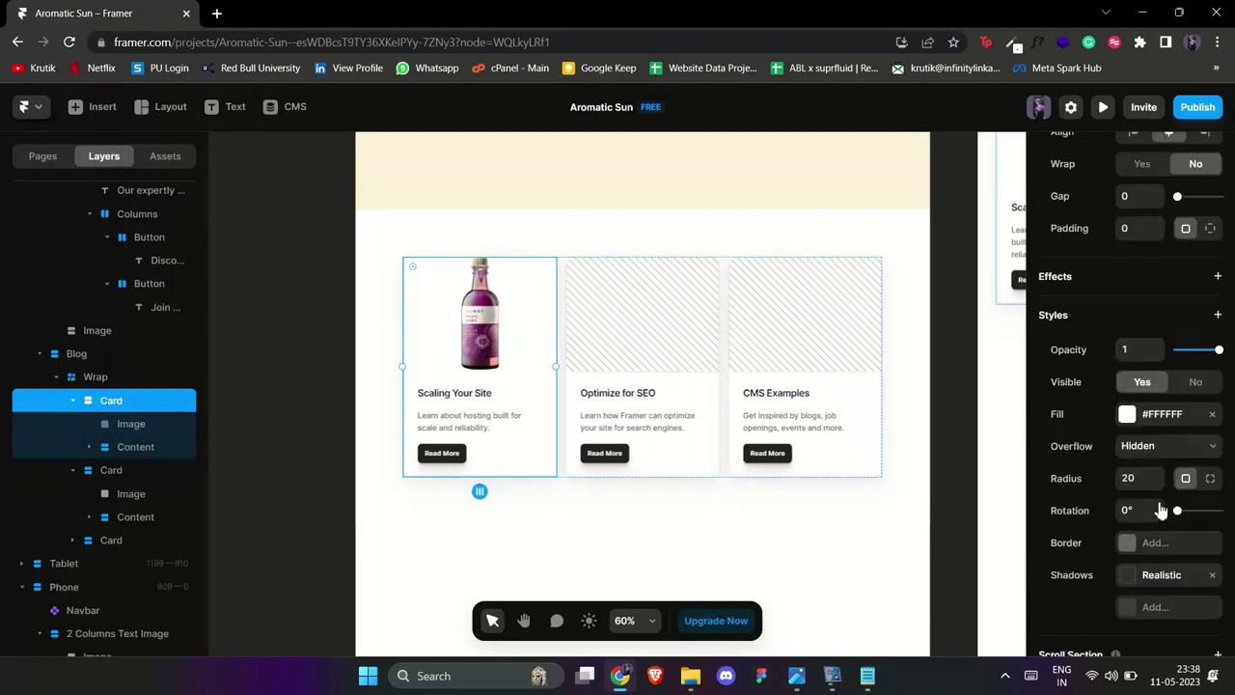
click(127, 428)
click(120, 378)
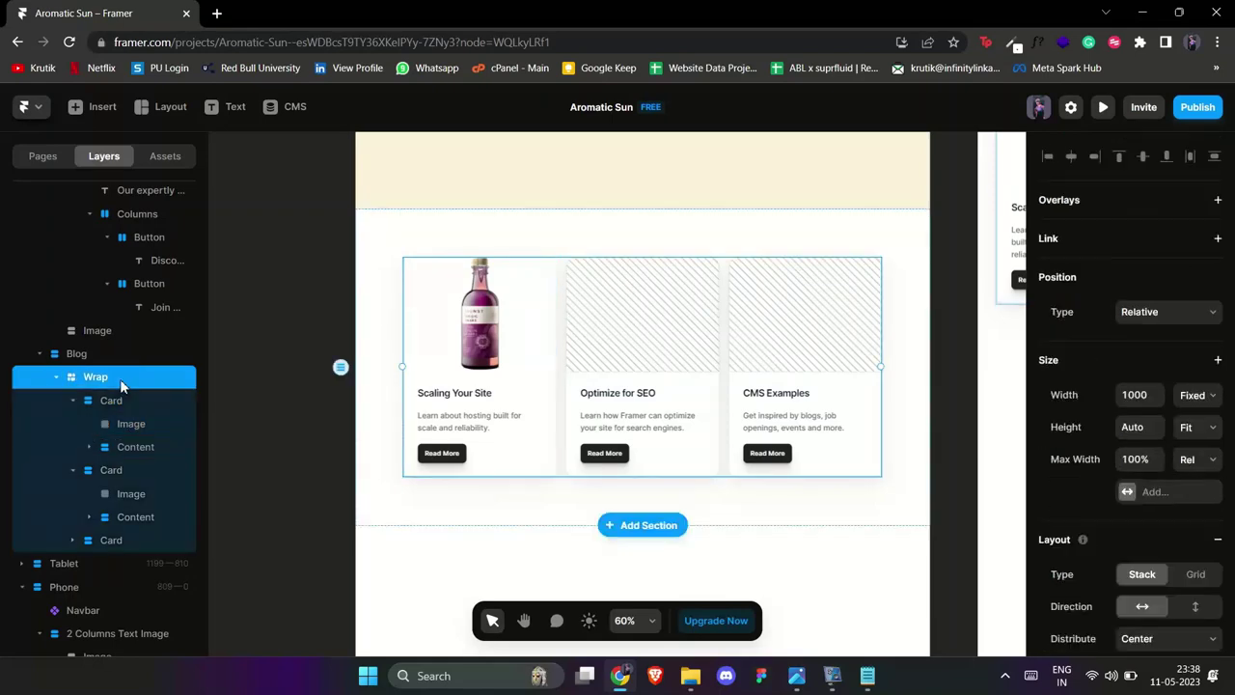
click(116, 403)
scroll(1136, 409, down, 2)
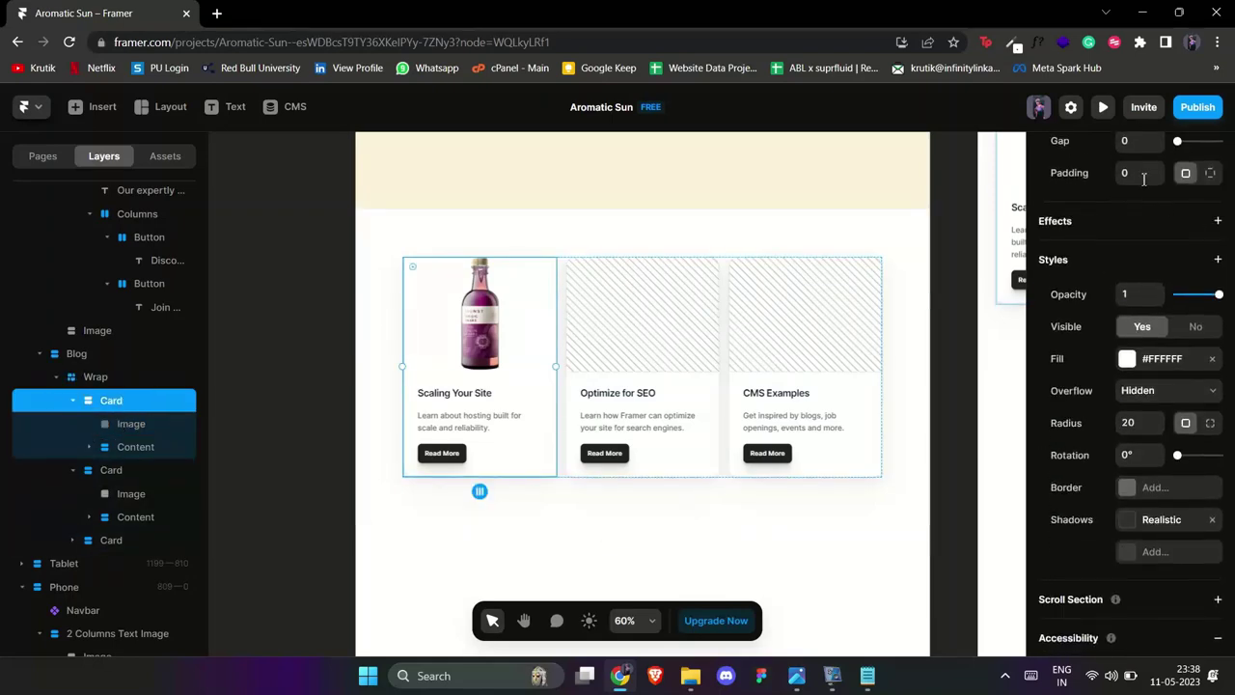
key(Return)
text(20)
key(Return)
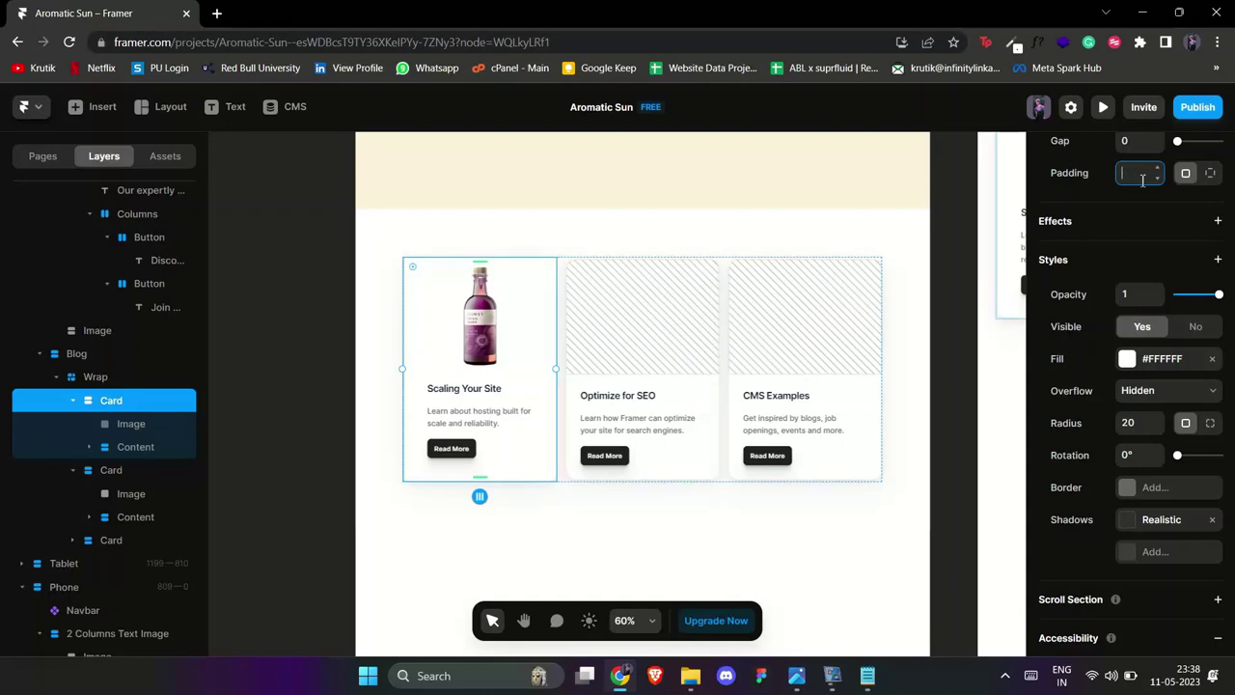
- Switch the first card to individual padding with 20 on the top side and 0 on the others
text(0)
click(1212, 176)
click(1155, 205)
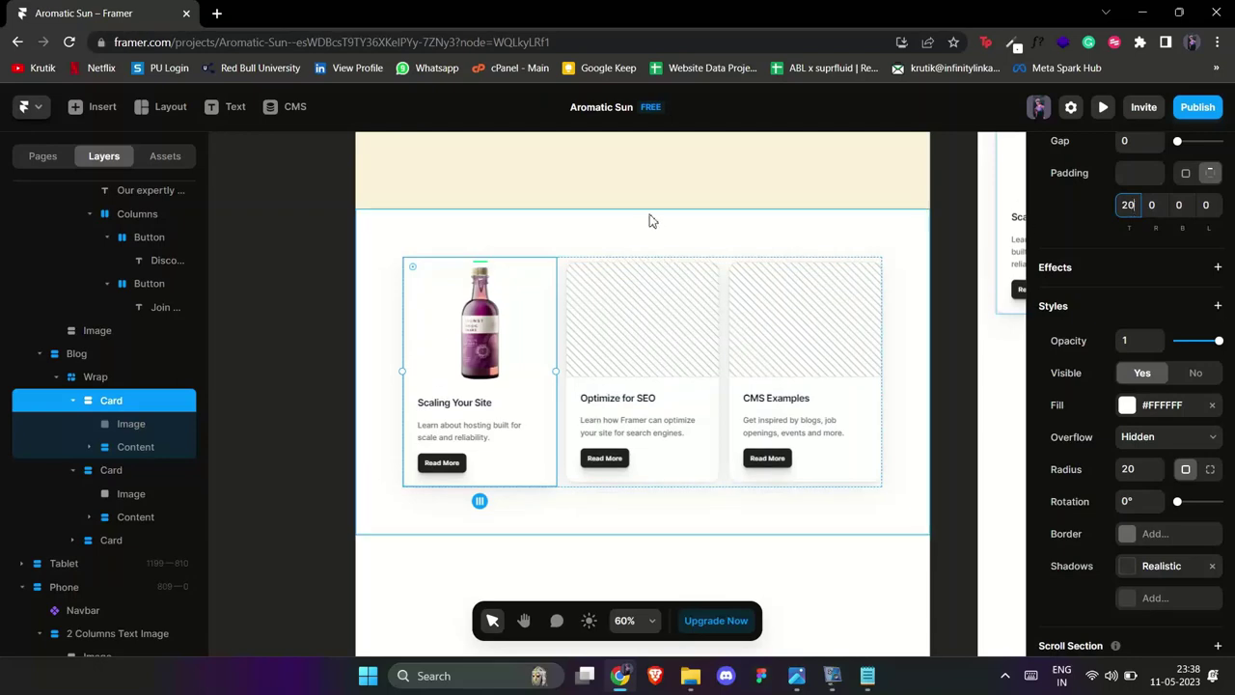
- Copy the first card's style and paste it onto the image areas of the second and third cards
right_click(531, 337)
mouse_move(676, 351)
click(738, 373)
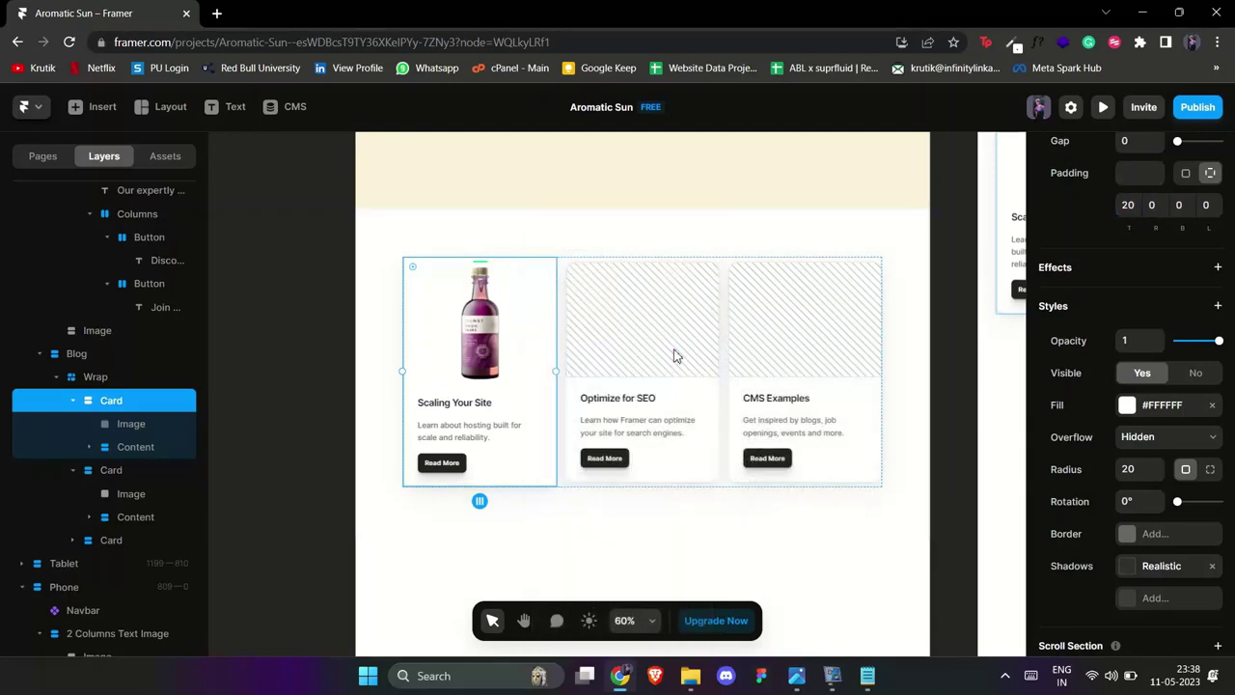
click(674, 354)
right_click(675, 355)
mouse_move(758, 403)
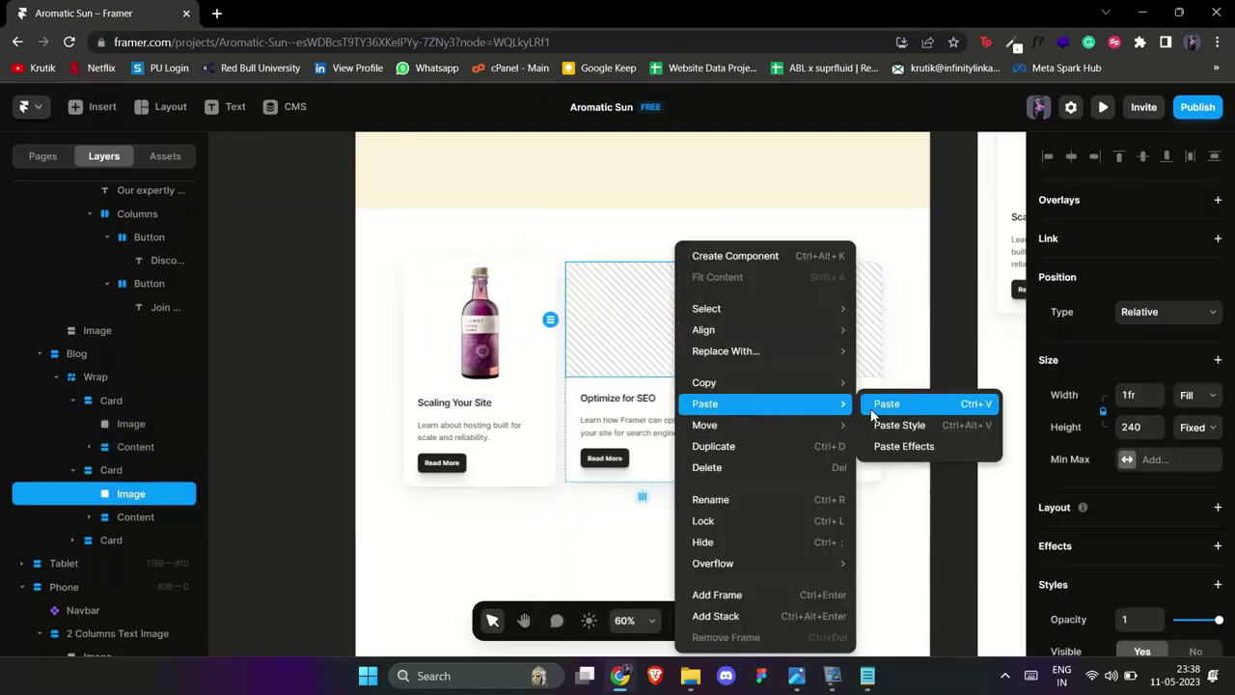
click(883, 425)
right_click(864, 337)
mouse_move(909, 403)
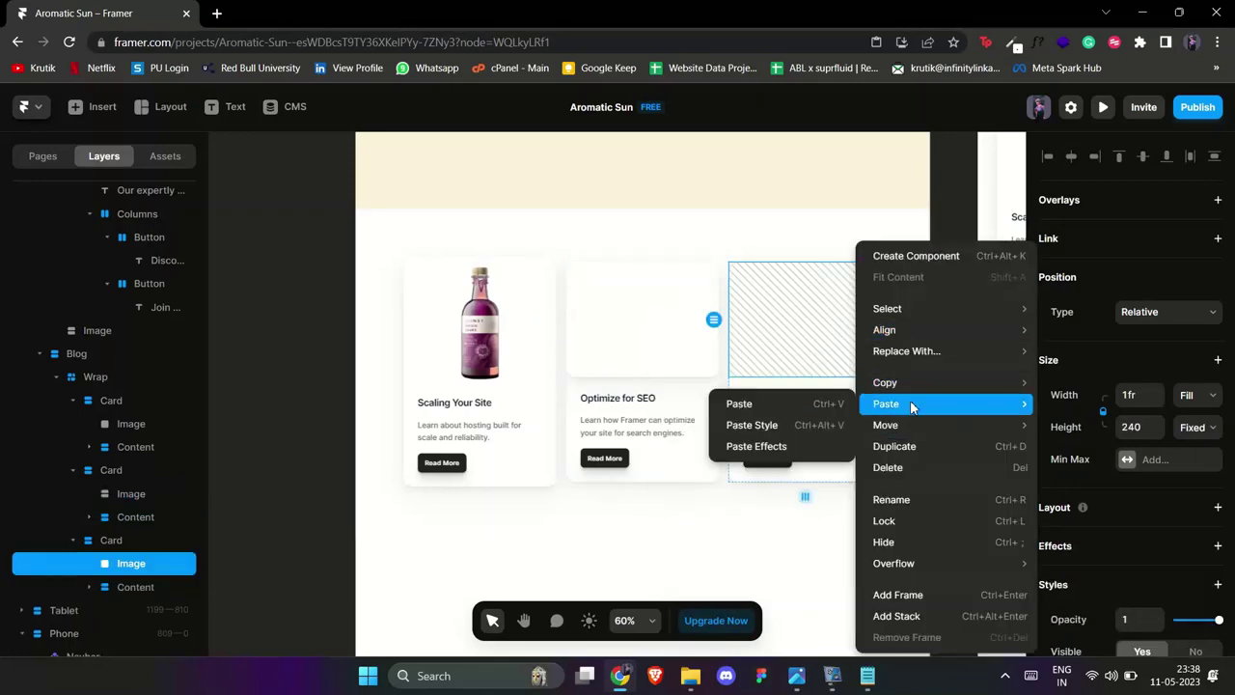
click(781, 431)
click(690, 236)
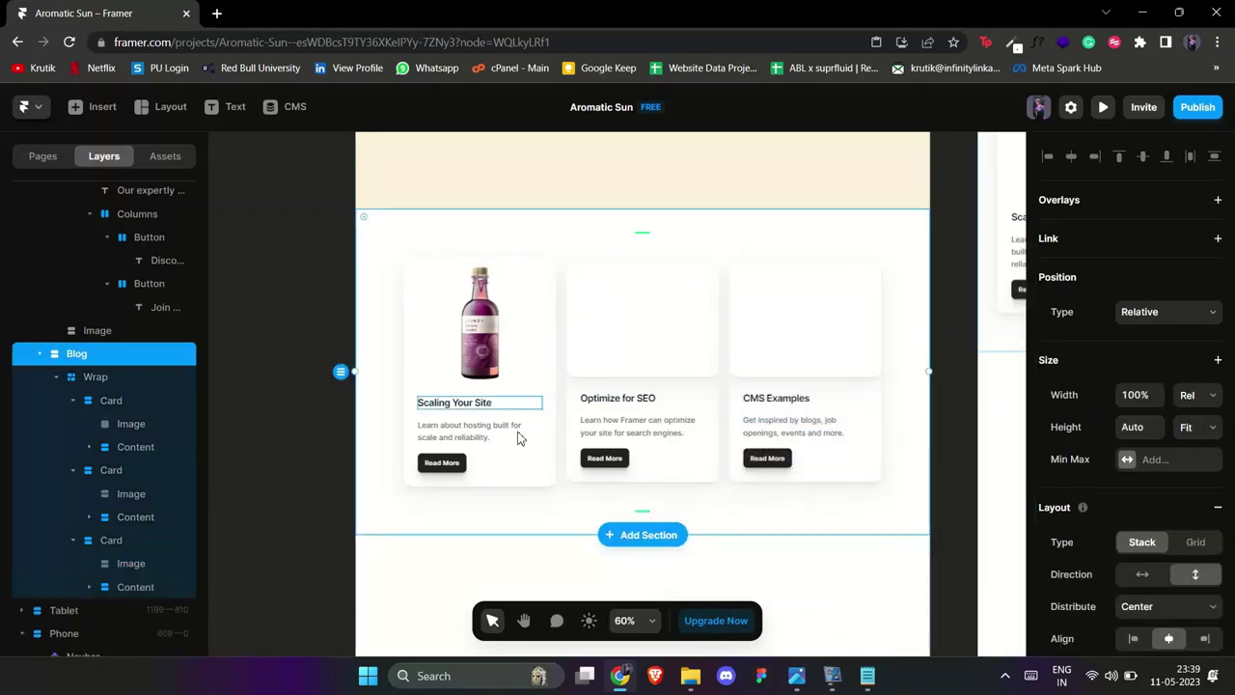
- Copy the product name from the website content structure text file in Notepad and replace the first card's title with "Grape Bliss"
click(868, 676)
scroll(232, 335, down, 10)
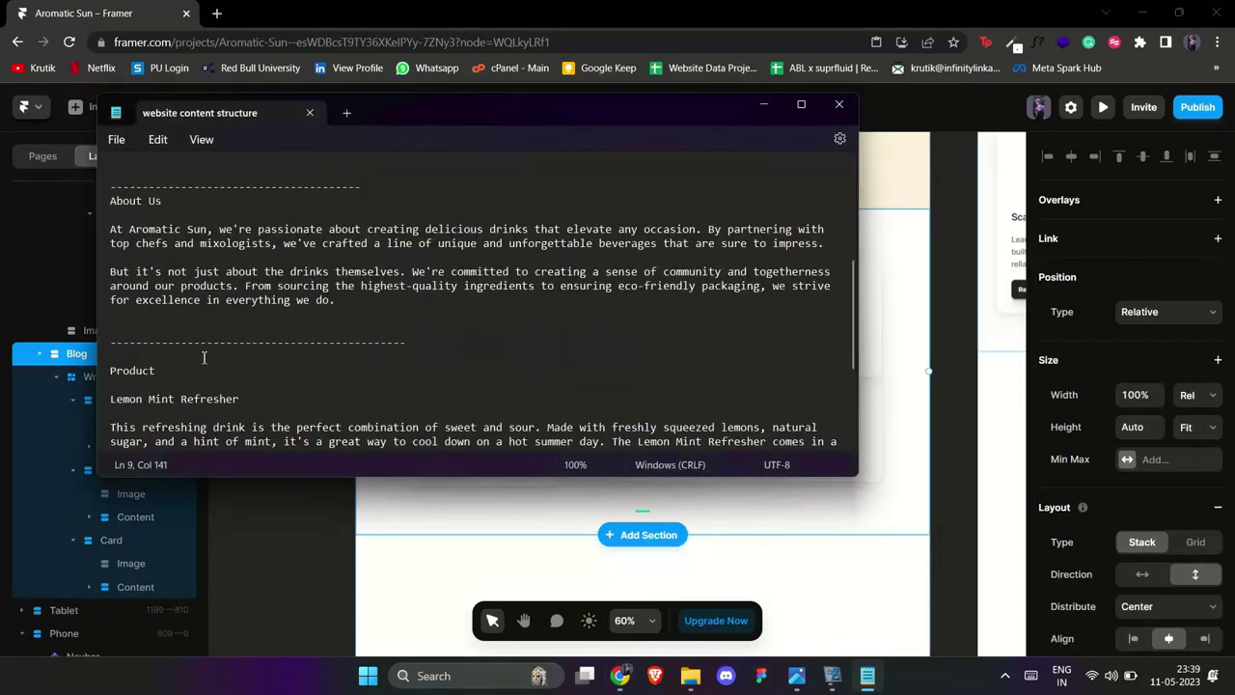
triple_click(113, 374)
key(alt+Tab)
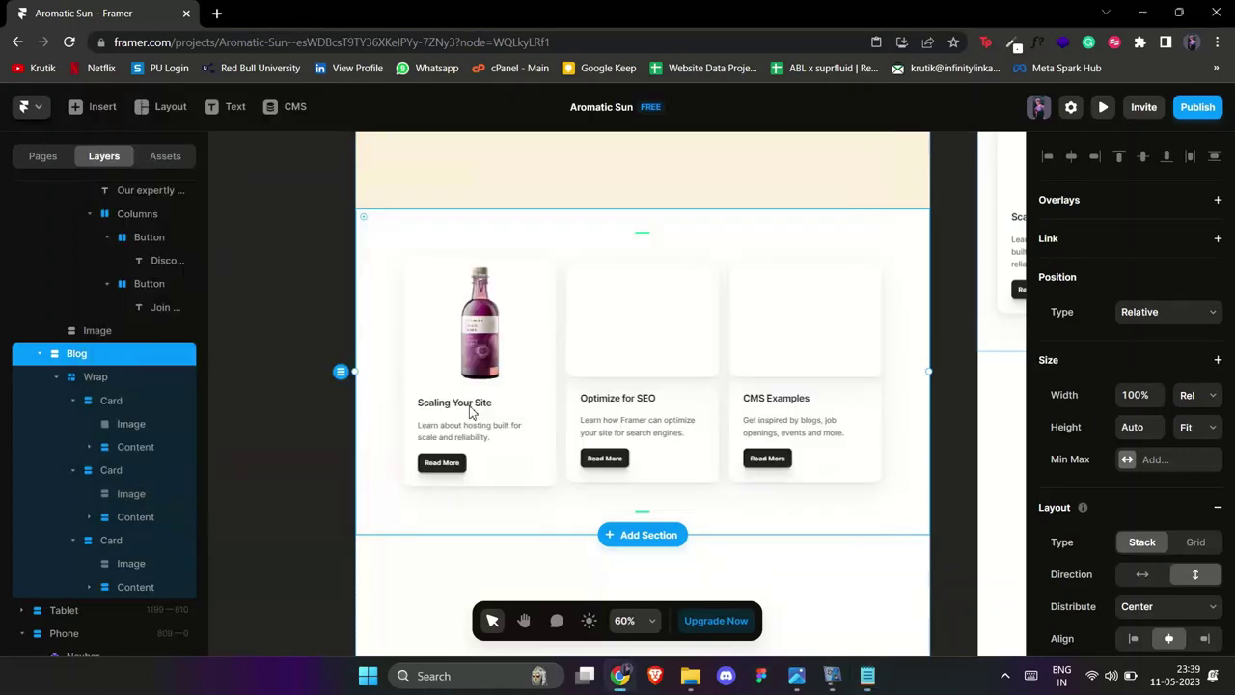
double_click(471, 406)
key(ctrl+v)
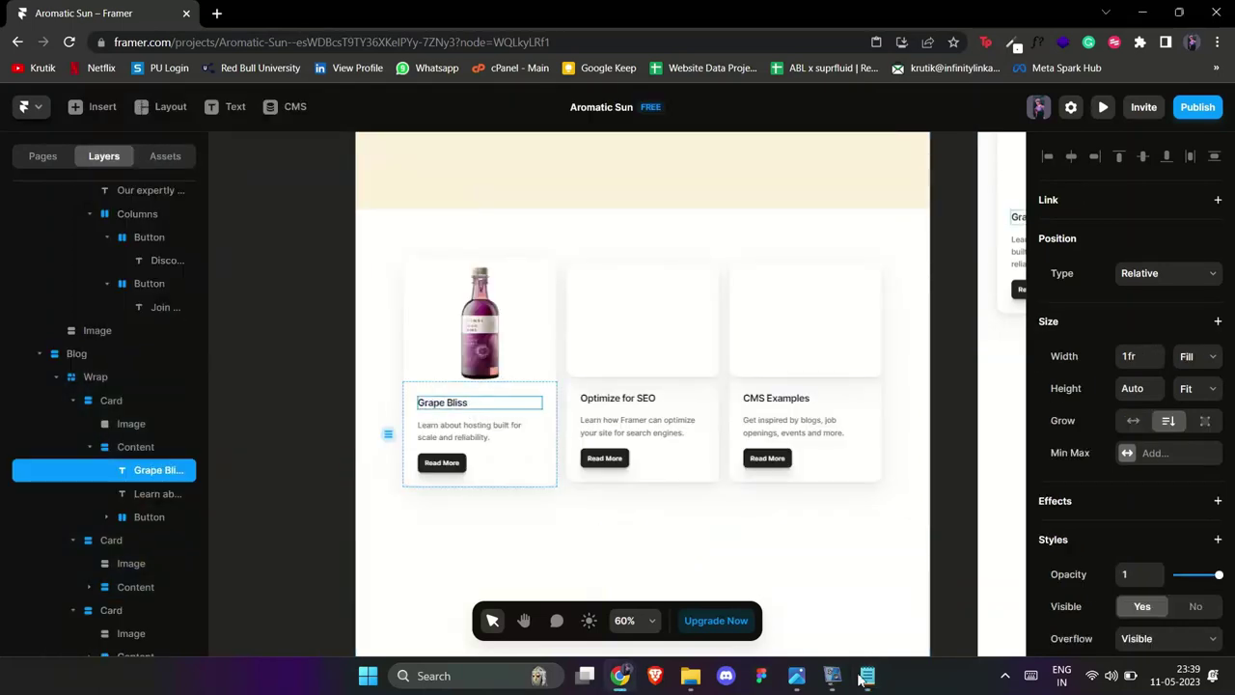
- Replace the first card's description with the Grape Bliss text from the content file in Notepad and set the card title's size to 28
click(865, 676)
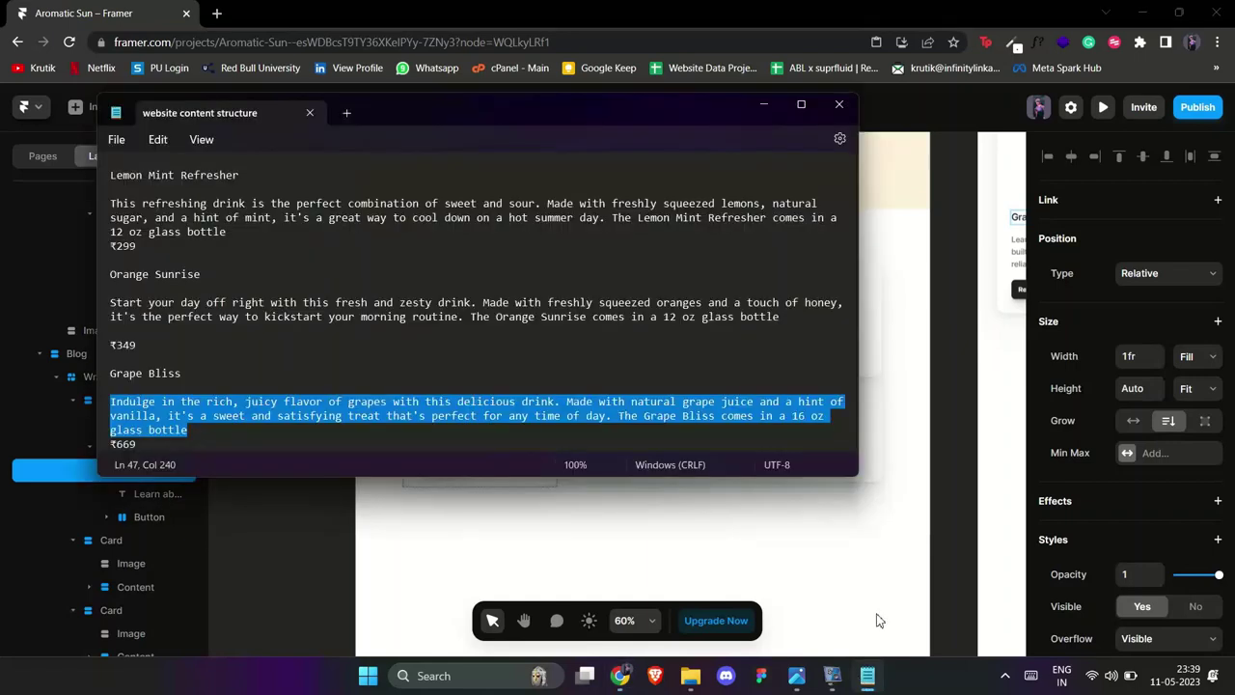
scroll(1168, 498, down, 3)
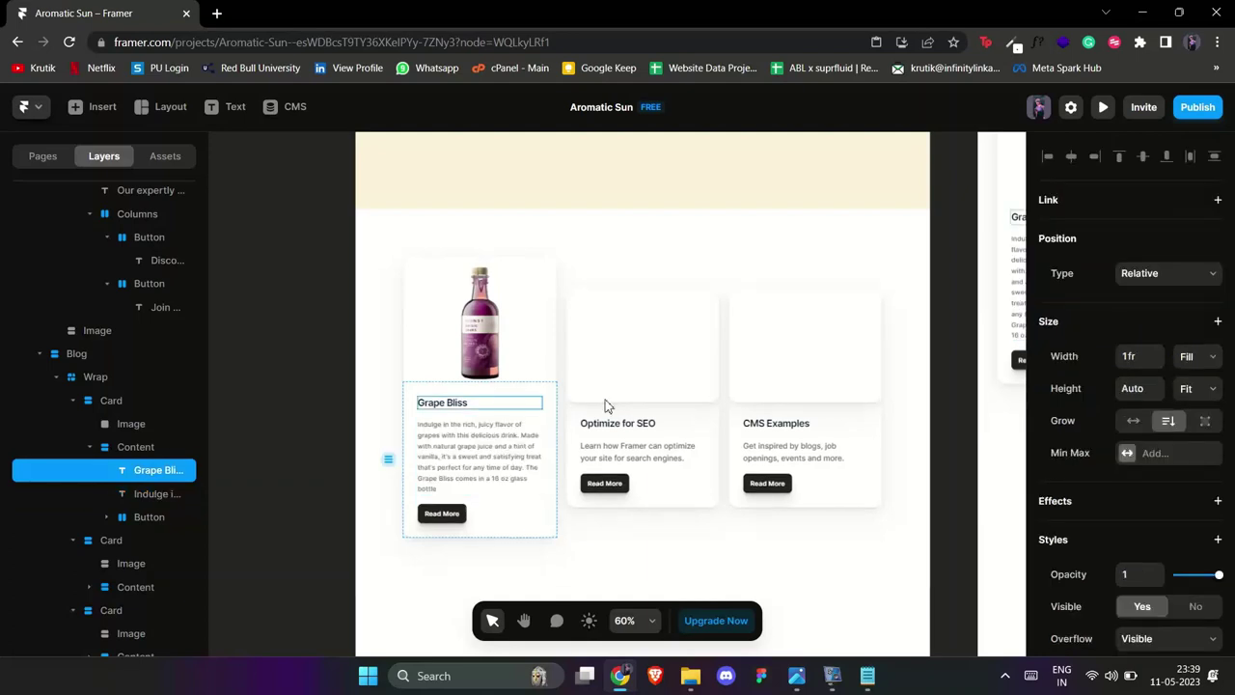
scroll(1129, 434, down, 5)
click(1137, 512)
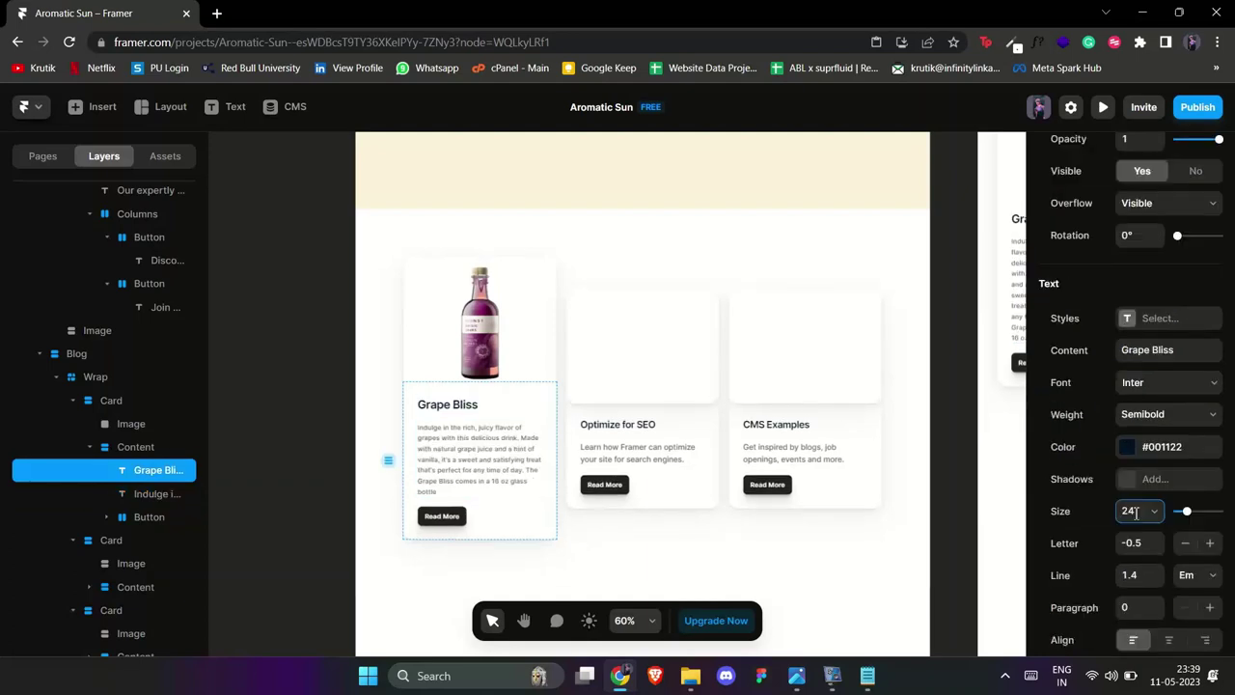
text(28)
- Change the fill of the first card's button to orange
scroll(457, 451, down, 2)
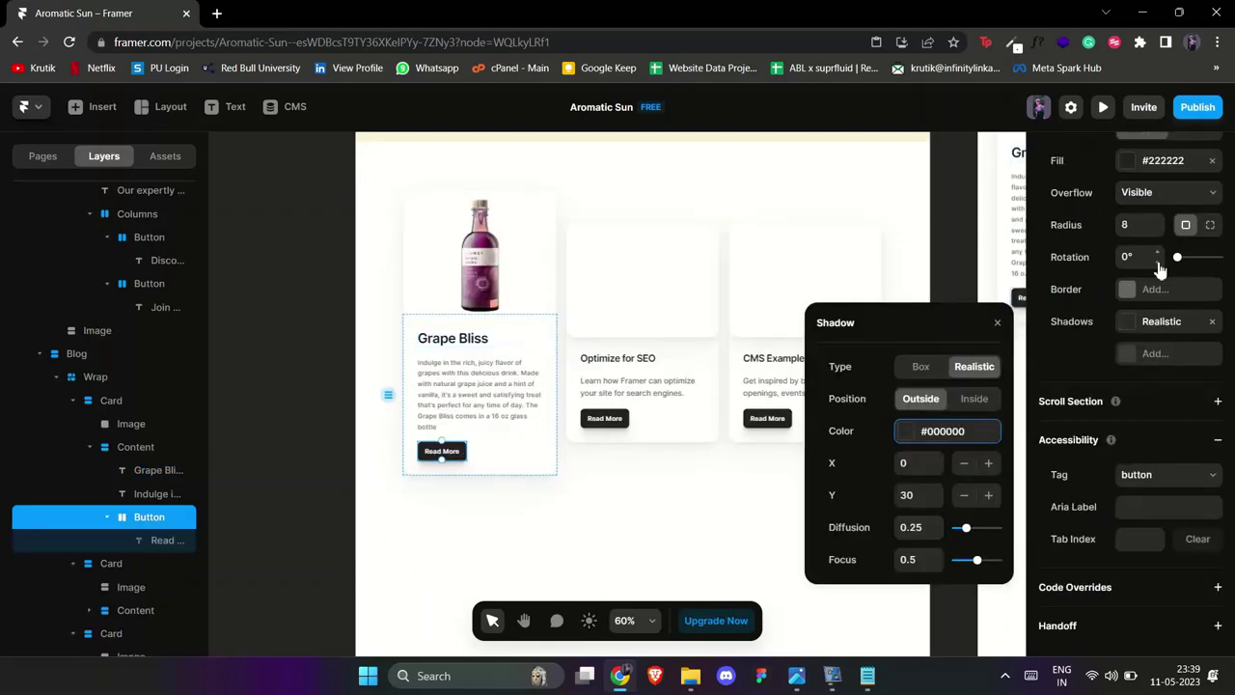
click(1161, 266)
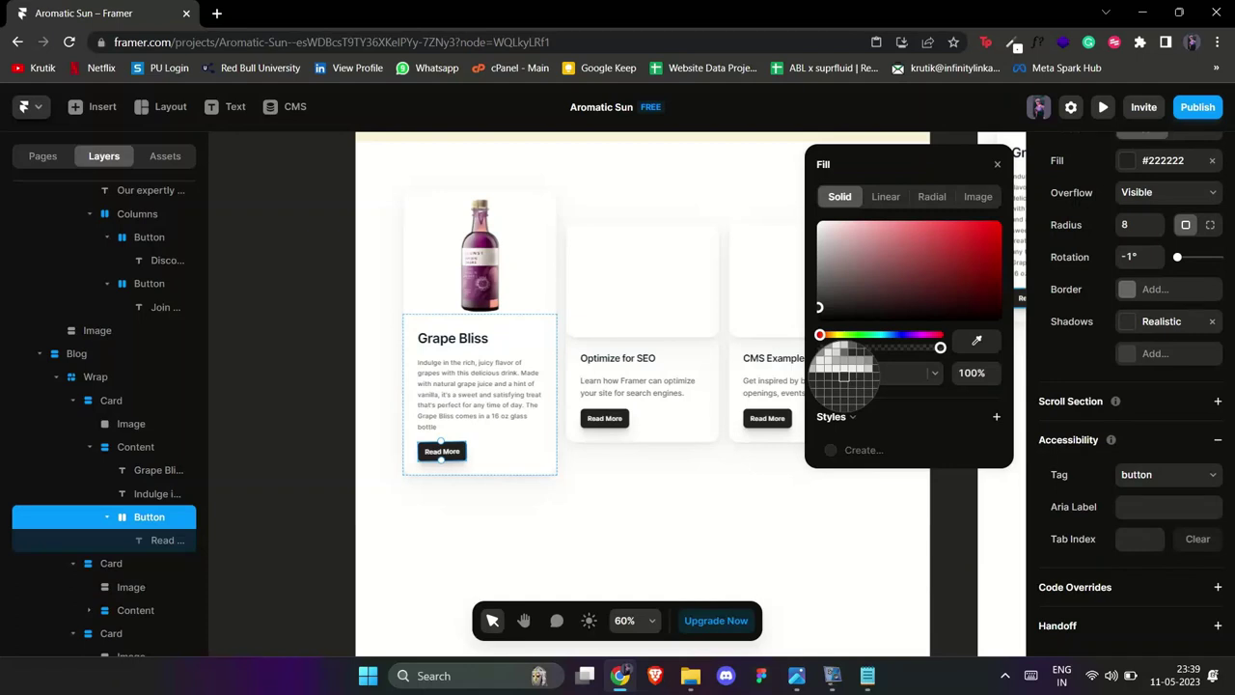
click(863, 372)
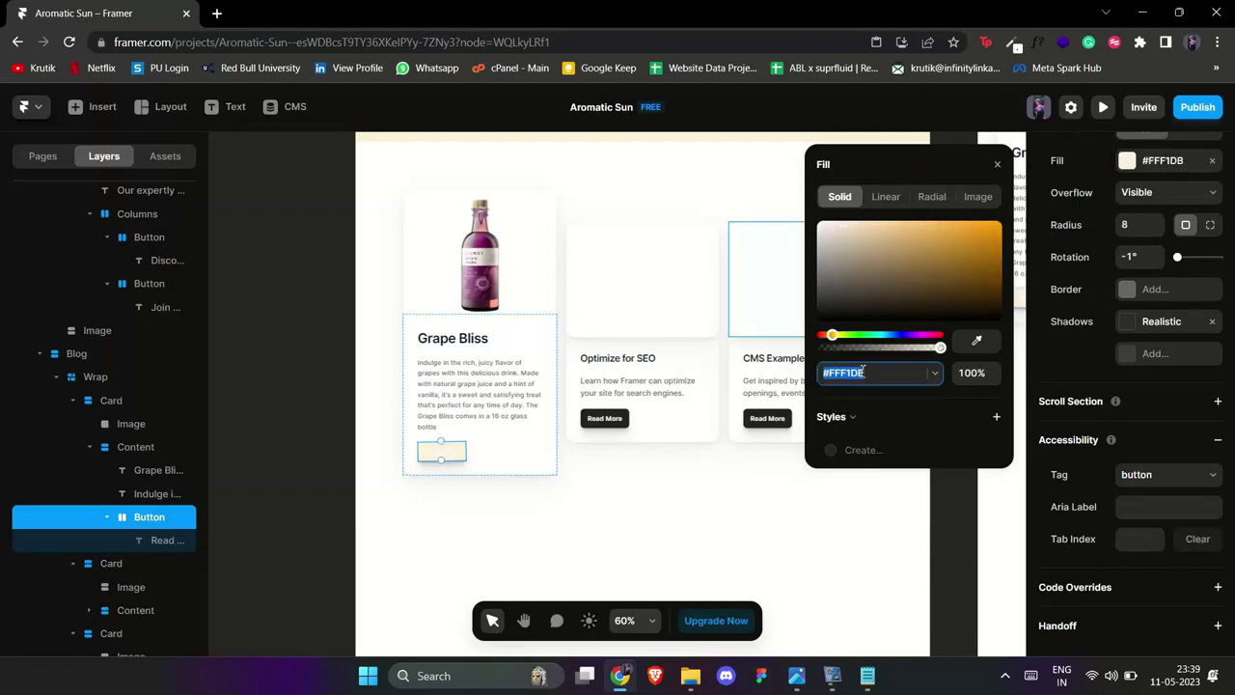
key(super+v)
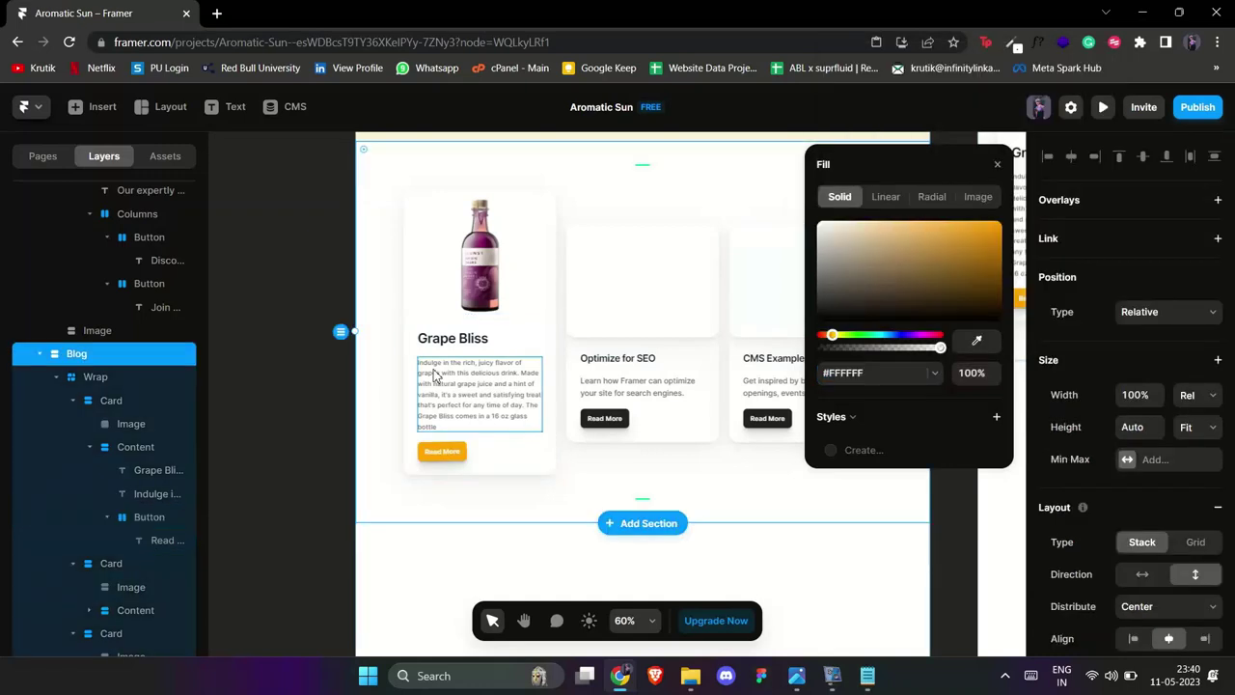
- Replace the first card's button label with "Buy Now"
double_click(452, 453)
text(BU)
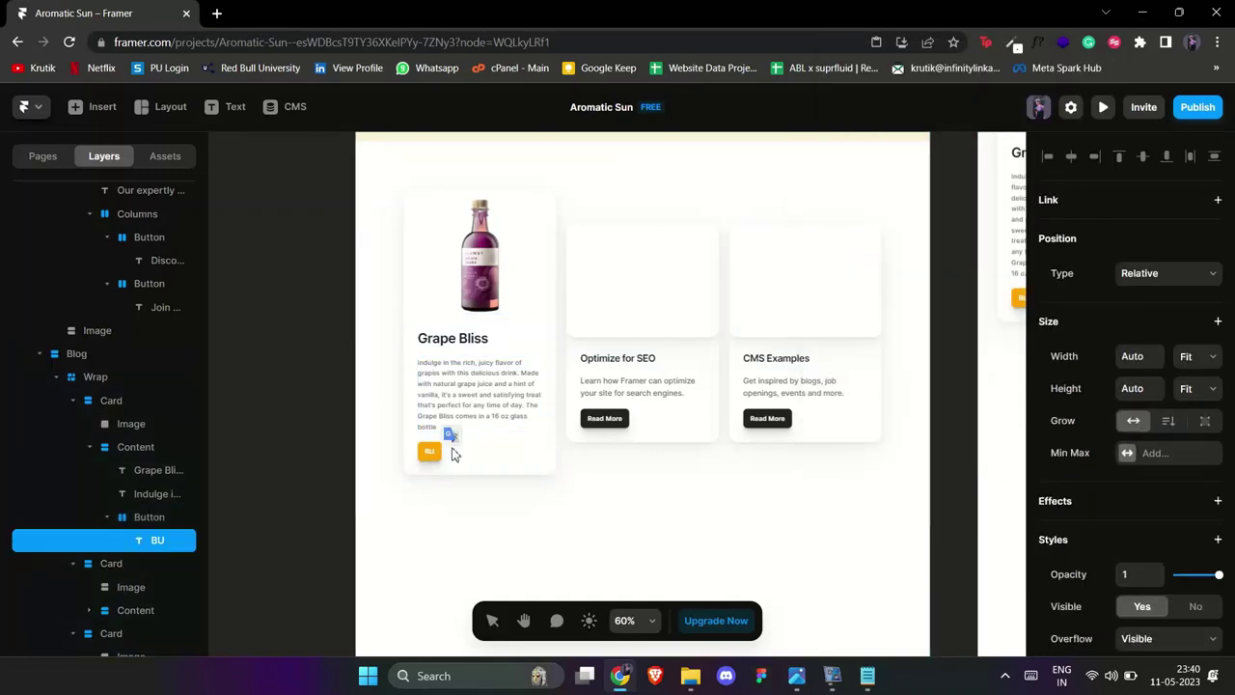
text(y Now)
- Try to copy the first card's image style and paste it onto the second and third cards
click(555, 280)
right_click(555, 280)
mouse_move(704, 359)
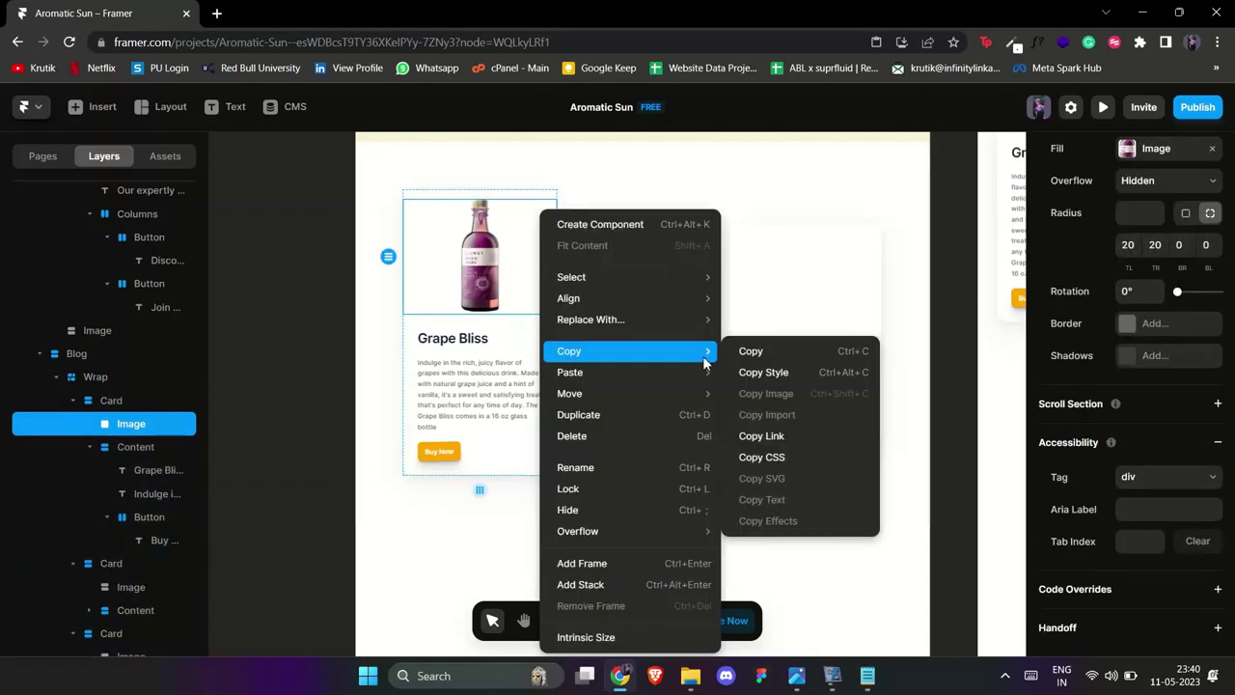
click(751, 372)
click(697, 233)
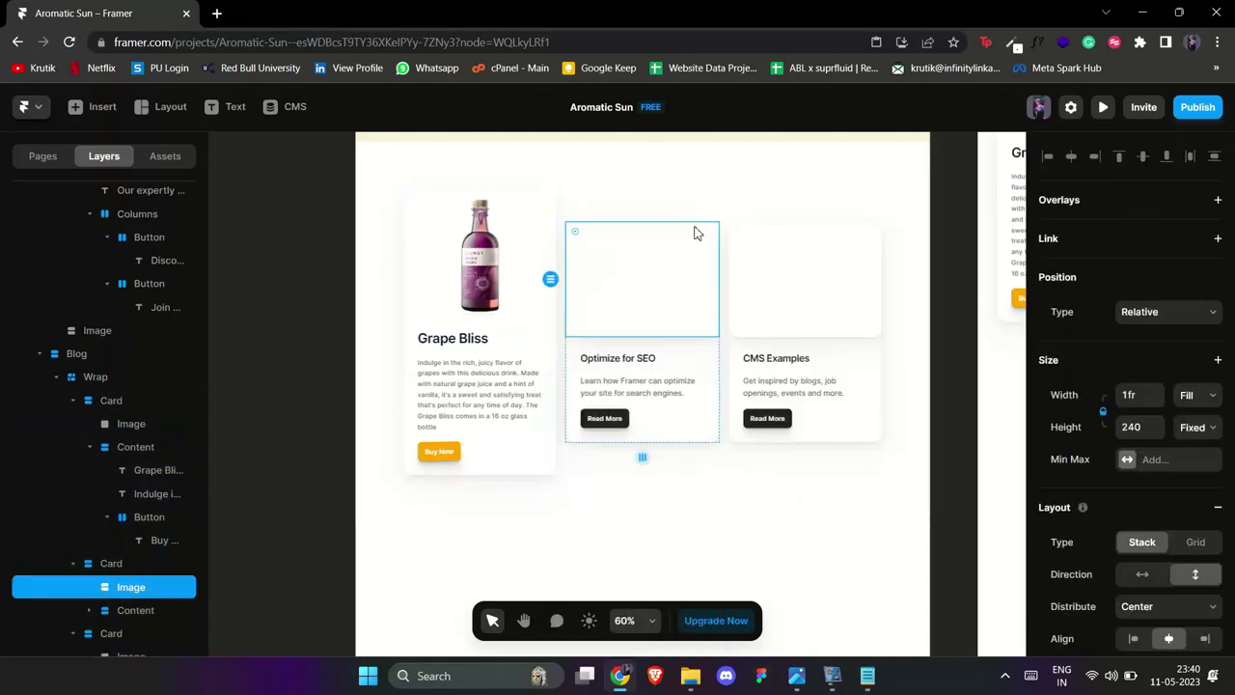
right_click(697, 233)
mouse_move(772, 374)
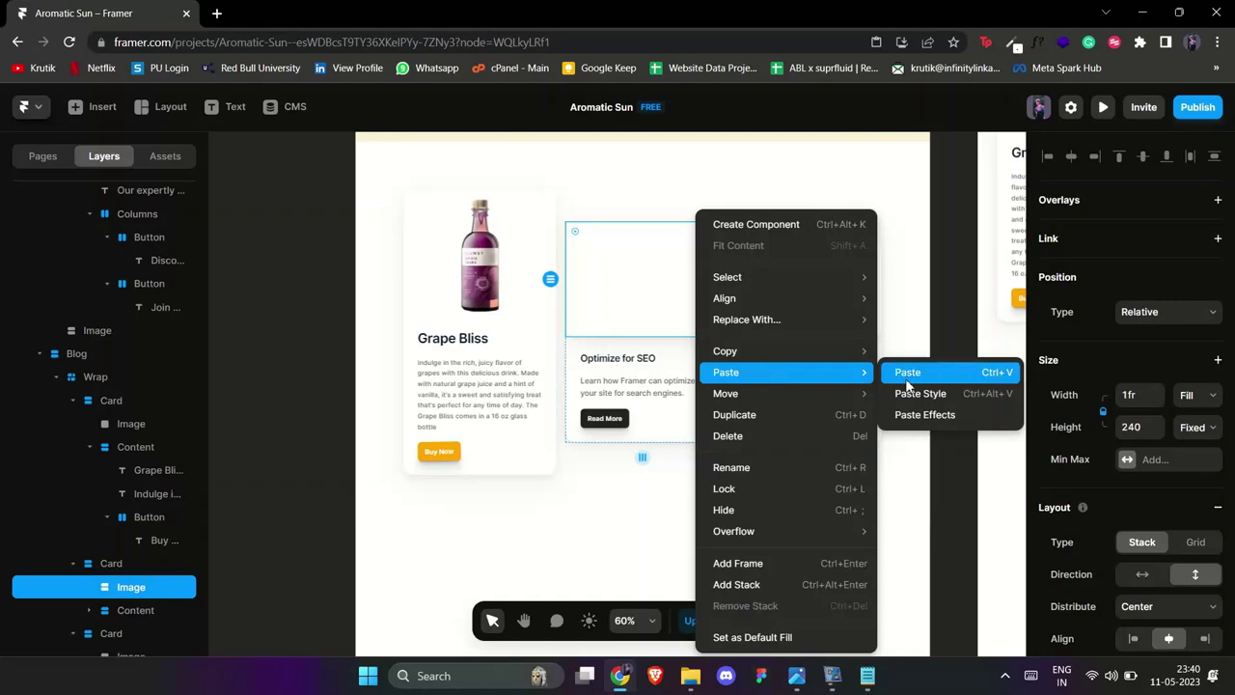
scroll(125, 463, down, 2)
click(128, 436)
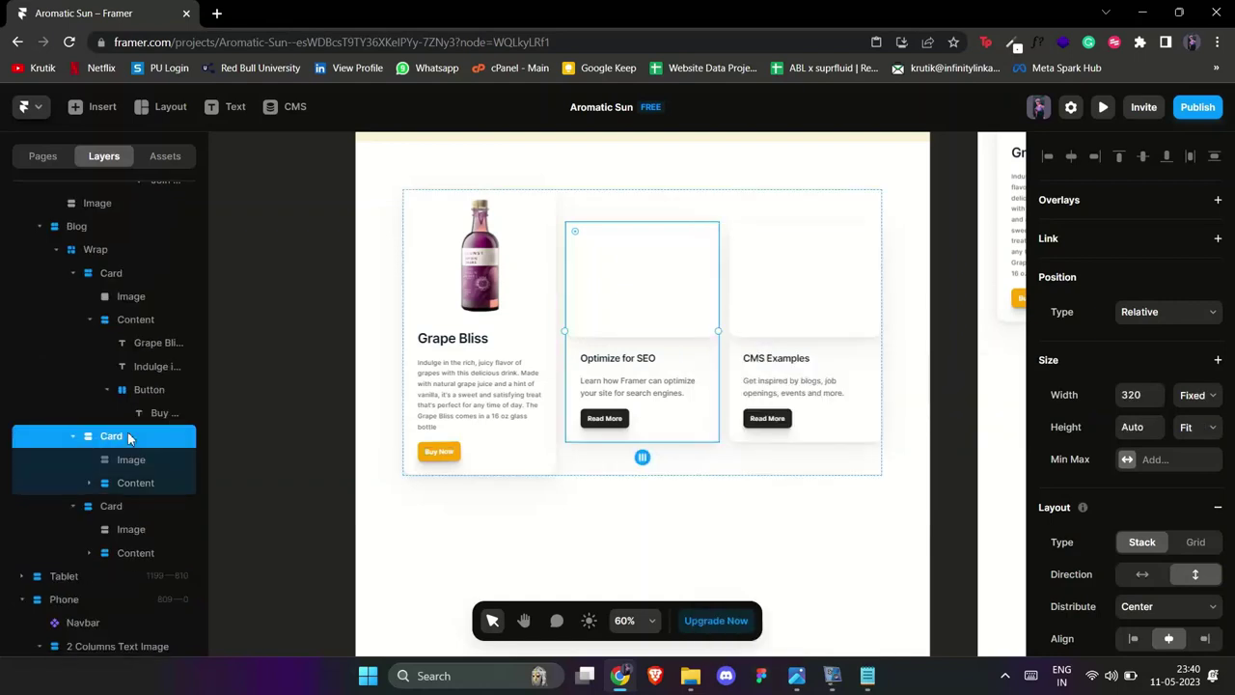
shift+click(109, 508)
right_click(109, 508)
mouse_move(183, 401)
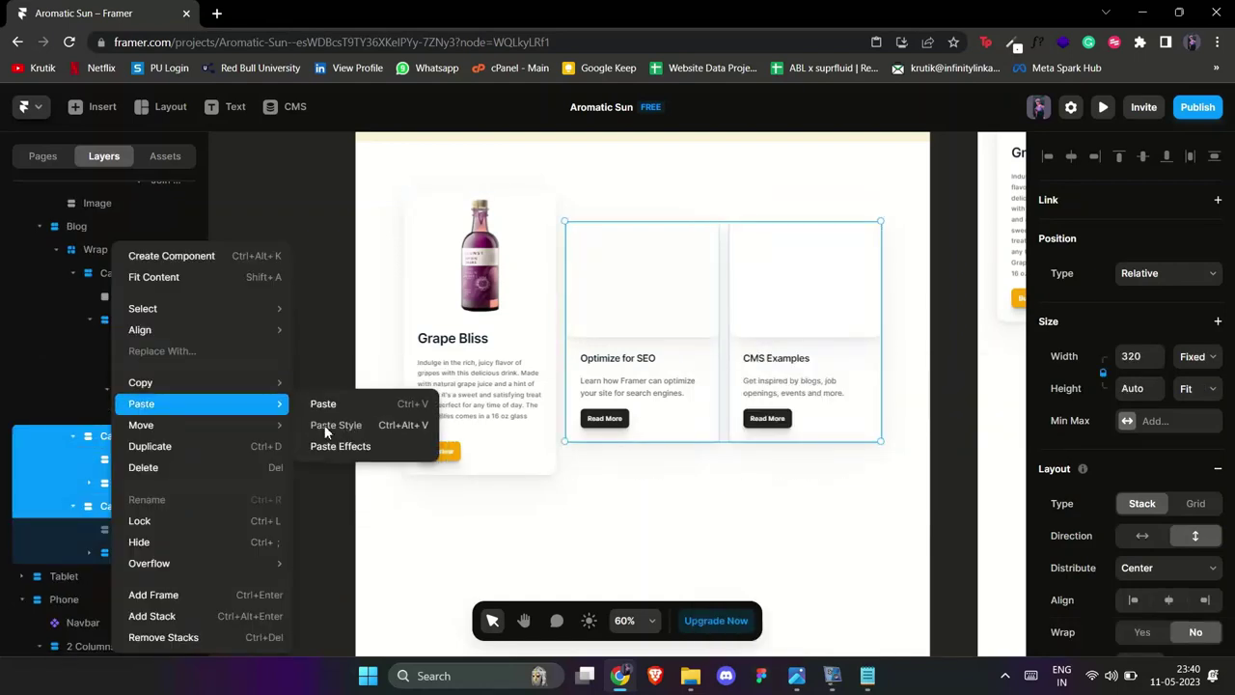
click(324, 424)
key(ctrl+z)
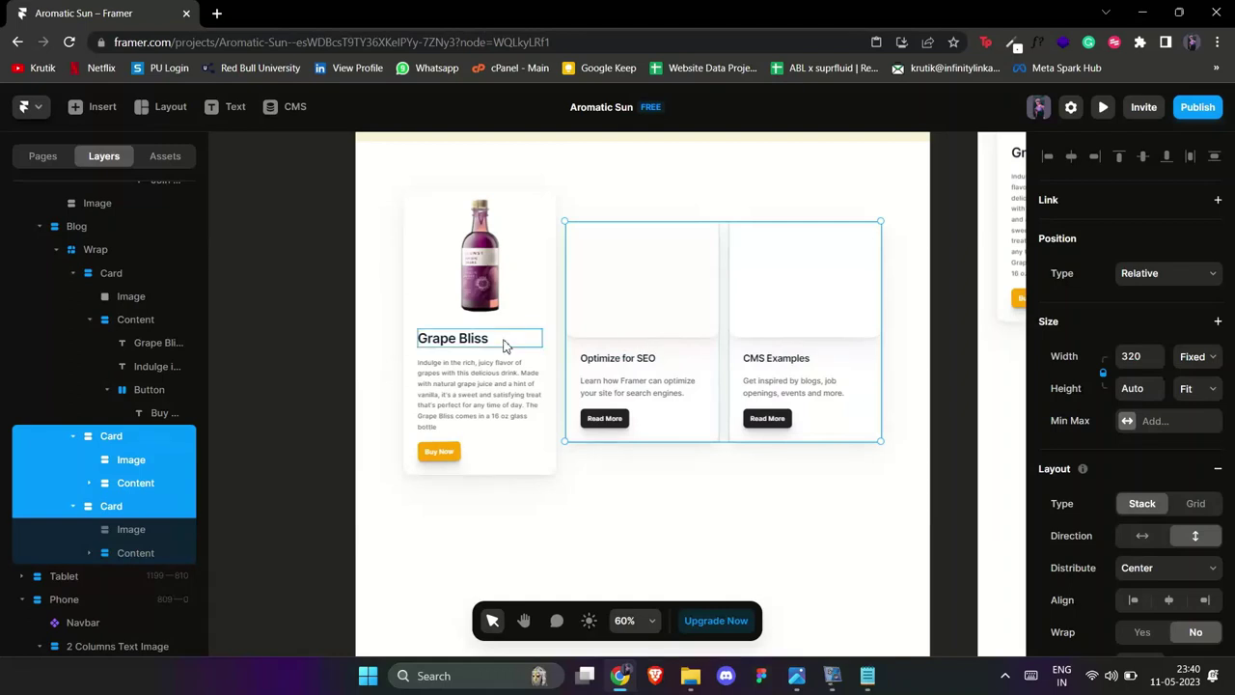
- Set the font of the first card's title, description and button label to Montserrat
click(453, 337)
mouse_move(832, 675)
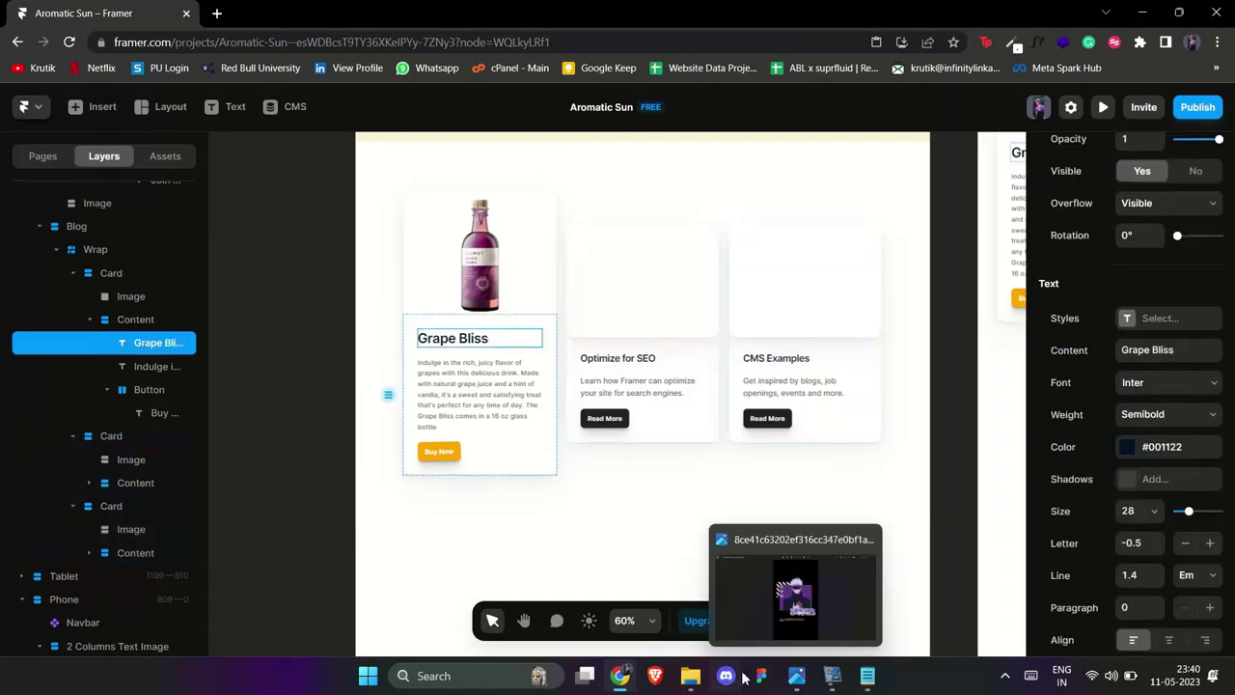
shift+click(486, 379)
shift+click(457, 451)
scroll(1110, 401, down, 5)
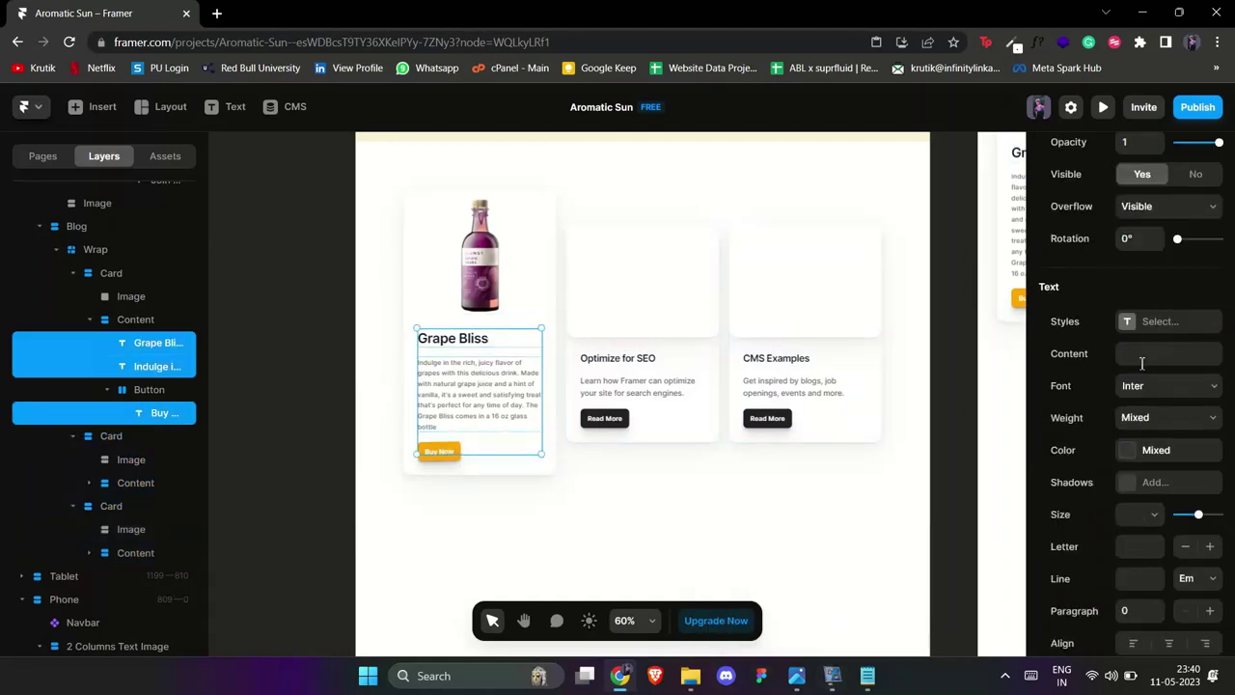
click(1134, 385)
text(M)
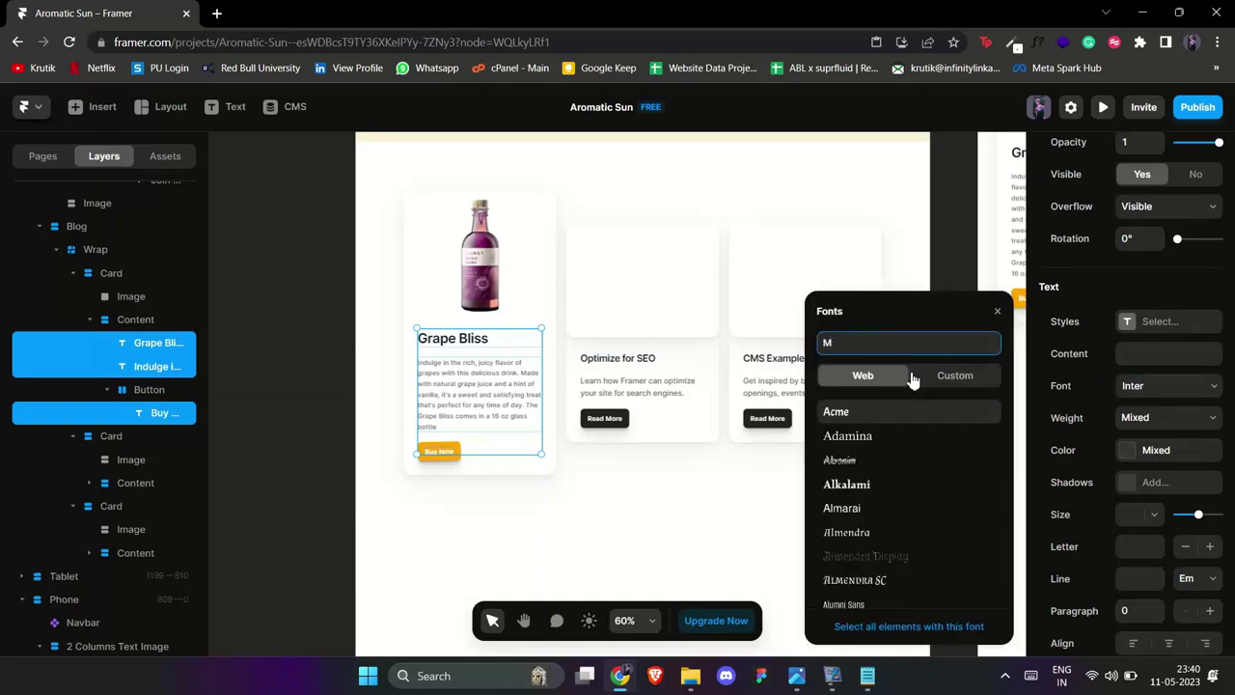
text(onts)
click(863, 413)
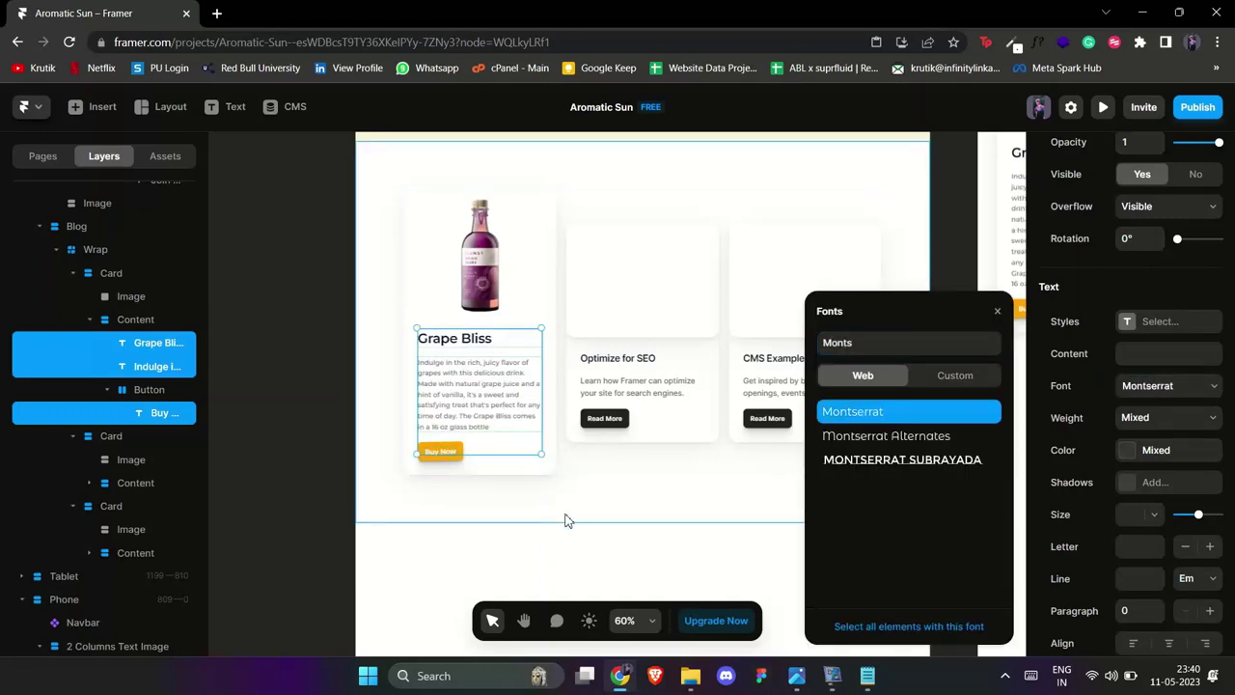
click(675, 554)
- Give the entire "Grape Bliss" title a heavier font weight
click(467, 350)
double_click(467, 349)
key(ctrl+a)
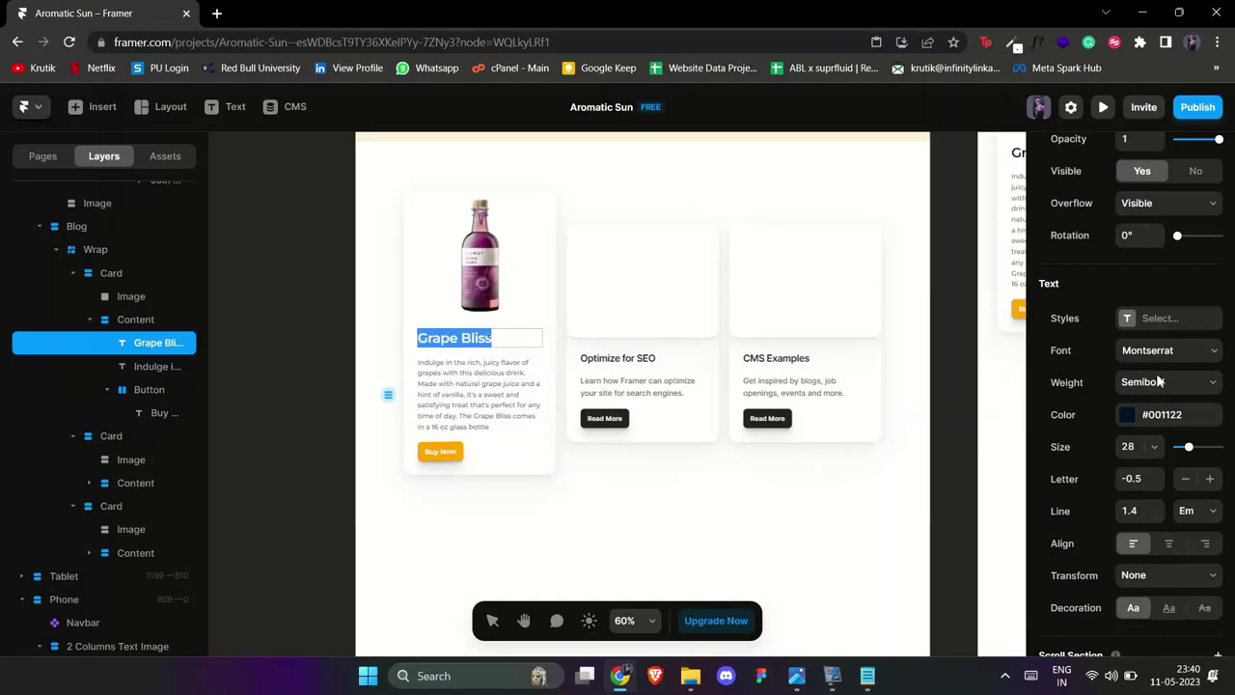
click(1161, 383)
click(1161, 607)
- Give the second card's image area an image fill using the Organe picture from the Framer-Website folder
click(628, 328)
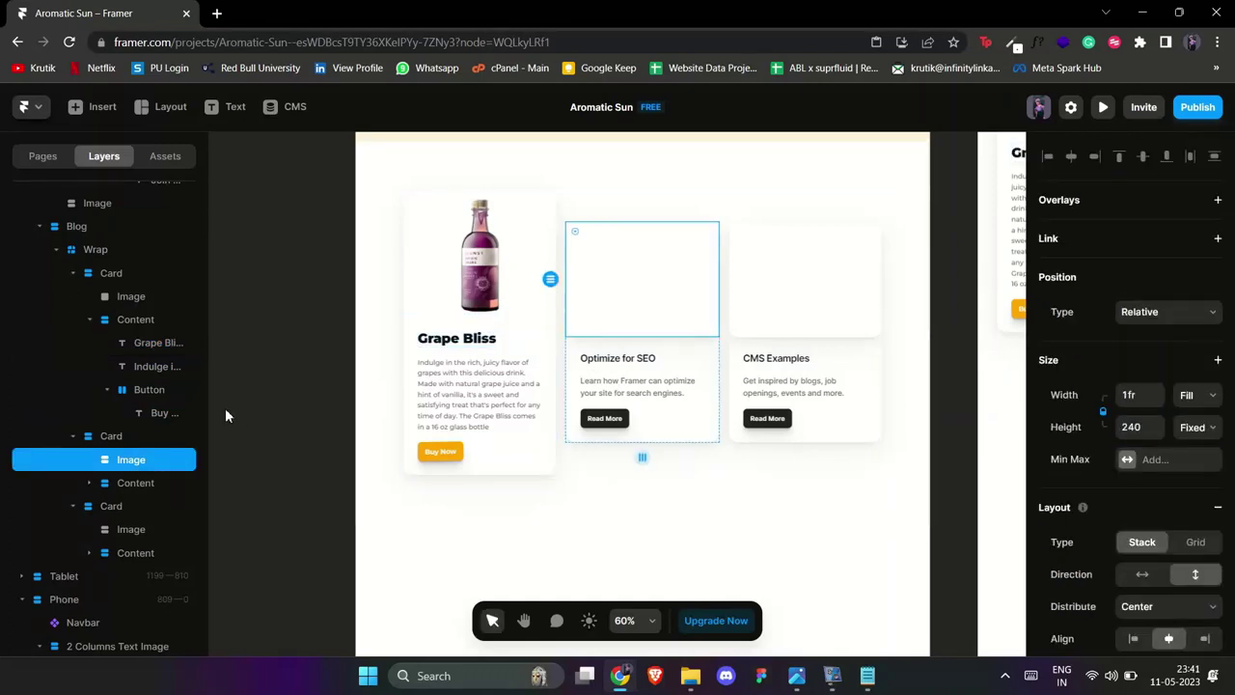
scroll(1061, 434, down, 5)
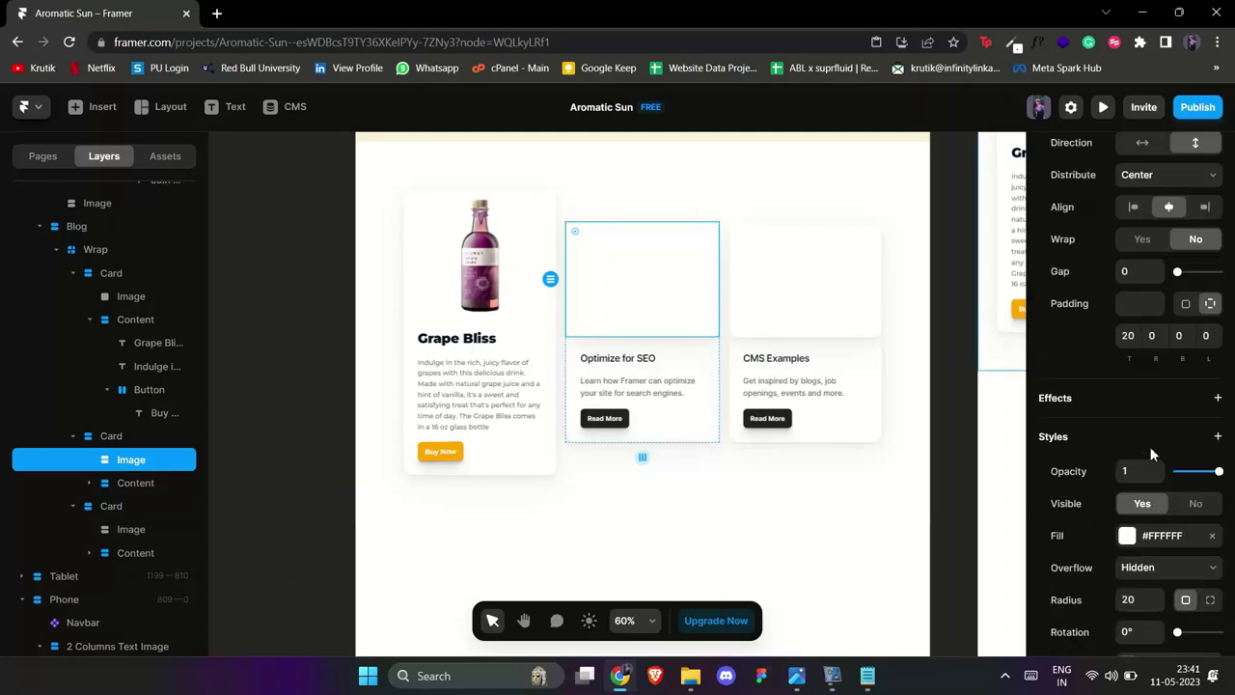
click(1128, 513)
click(977, 372)
click(902, 423)
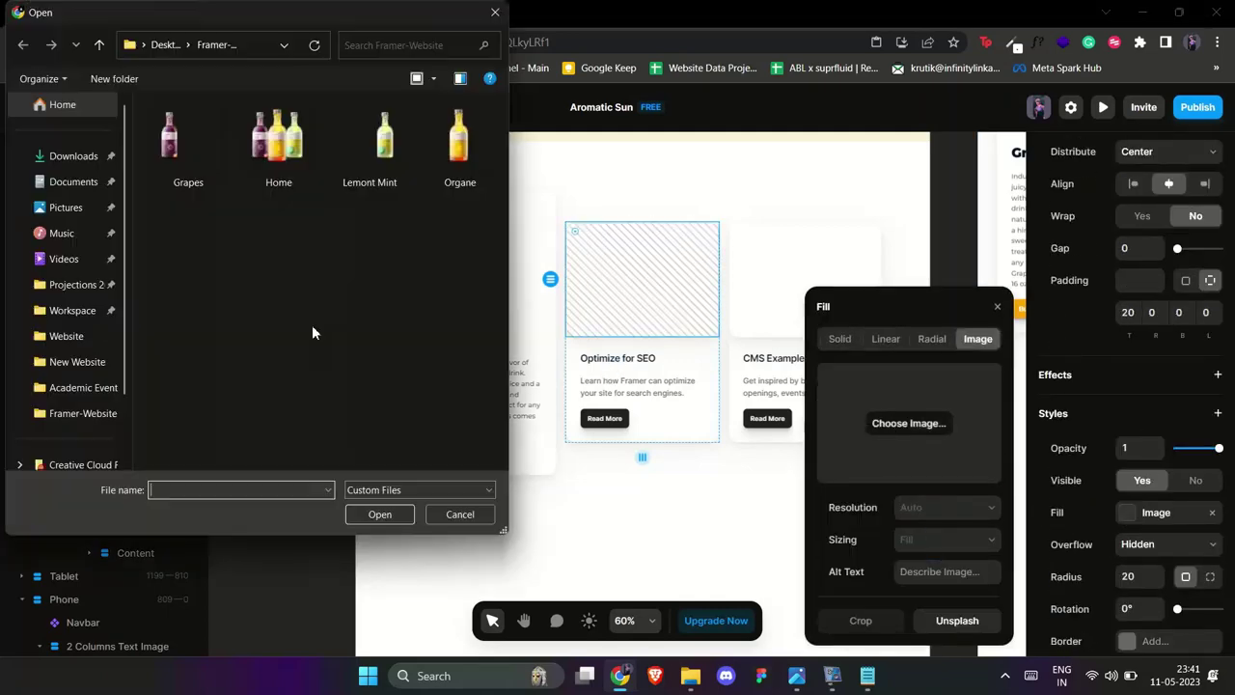
double_click(459, 145)
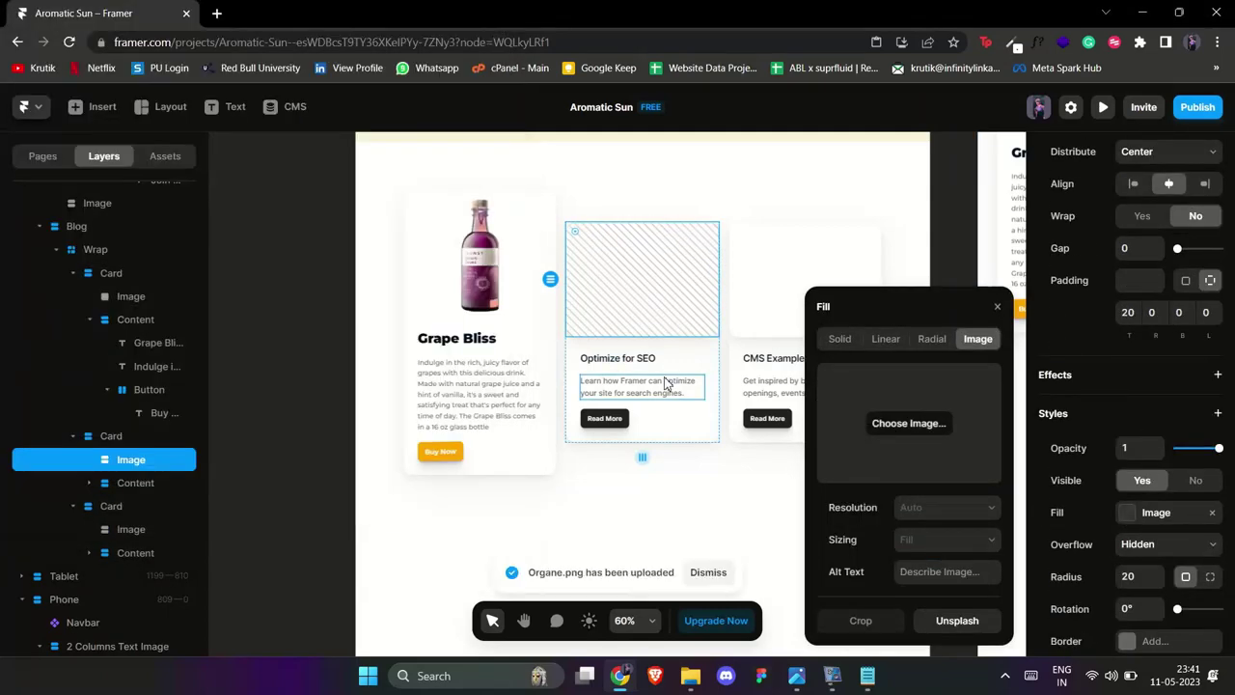
- Crop the orange bottle image closely around the bottle, to about 158 by 458
click(860, 621)
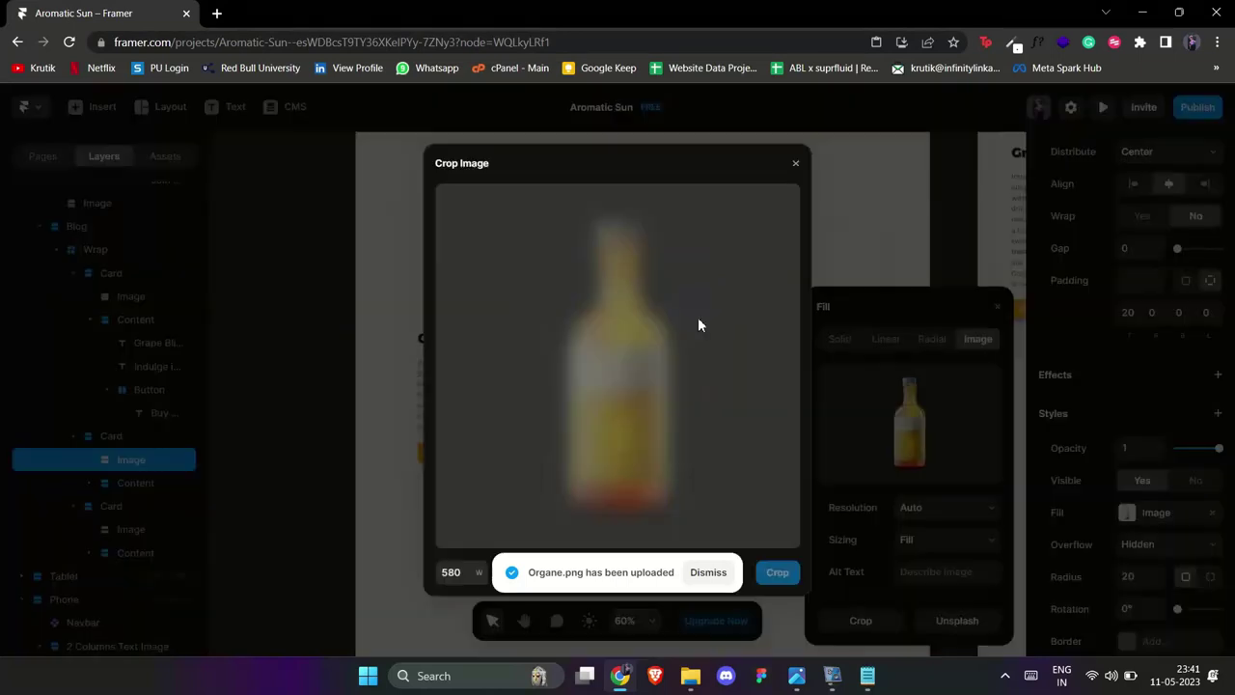
drag(786, 369, 666, 372)
drag(450, 418, 577, 449)
drag(632, 536, 632, 502)
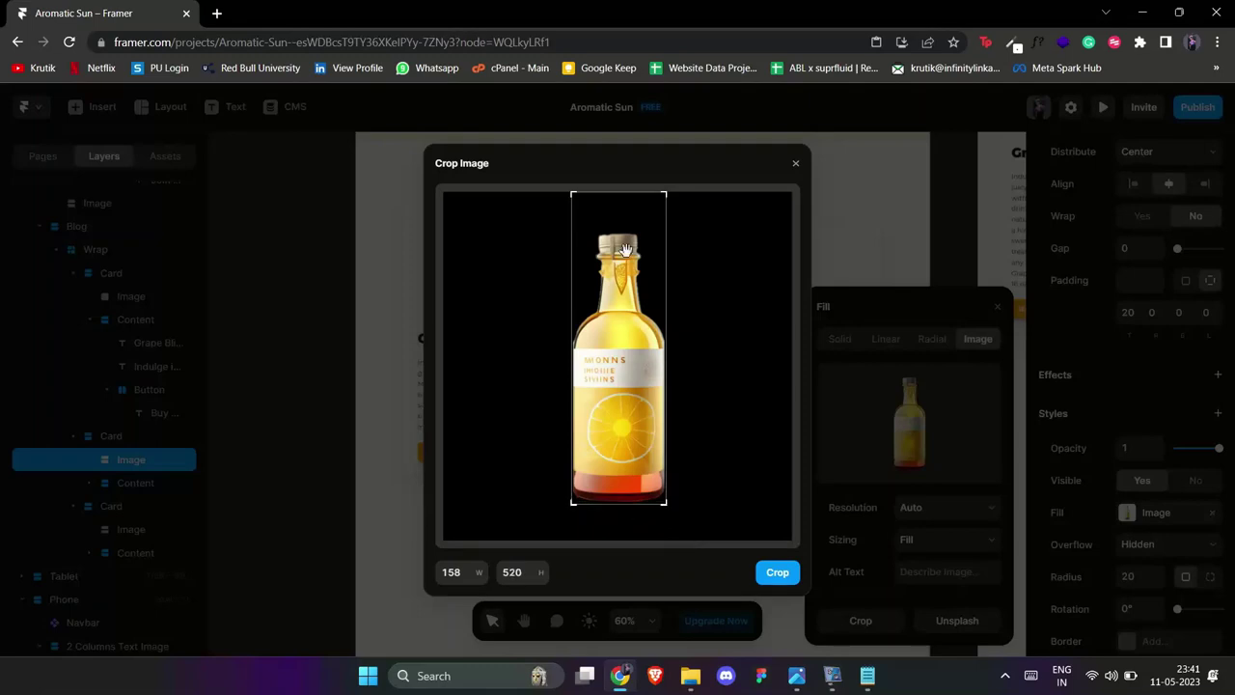
drag(627, 193, 627, 233)
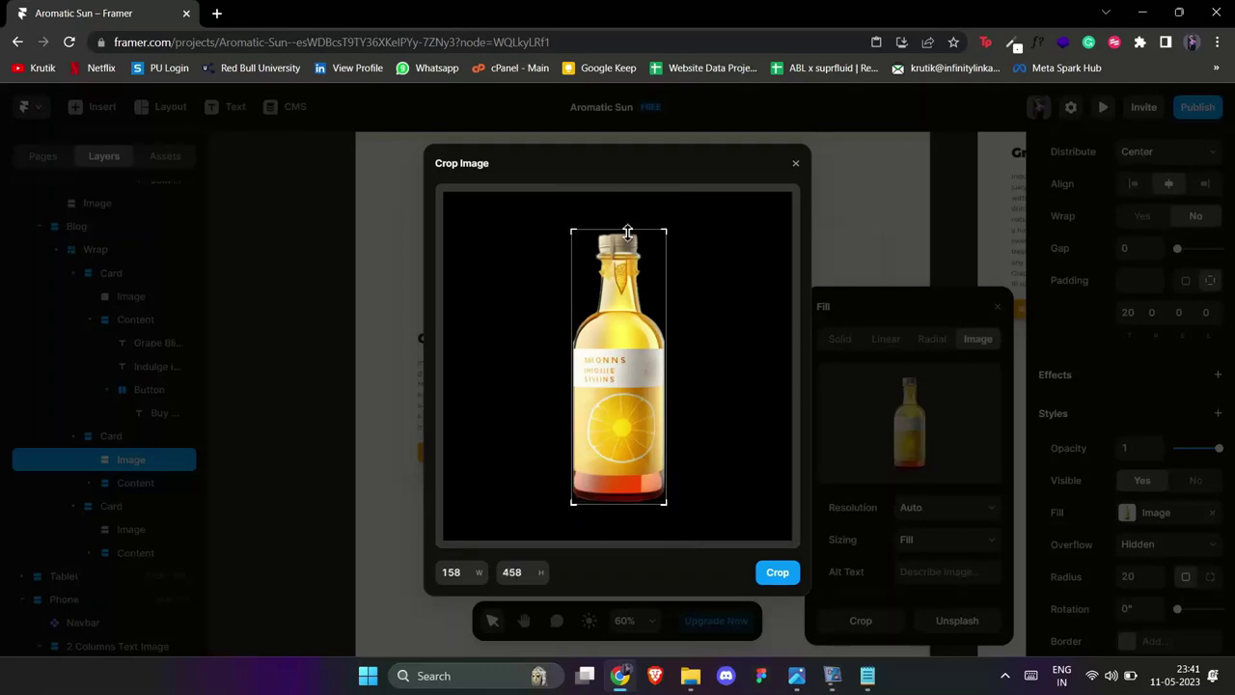
click(778, 573)
- Set the sizing of the second card's bottle image to Fit
click(965, 540)
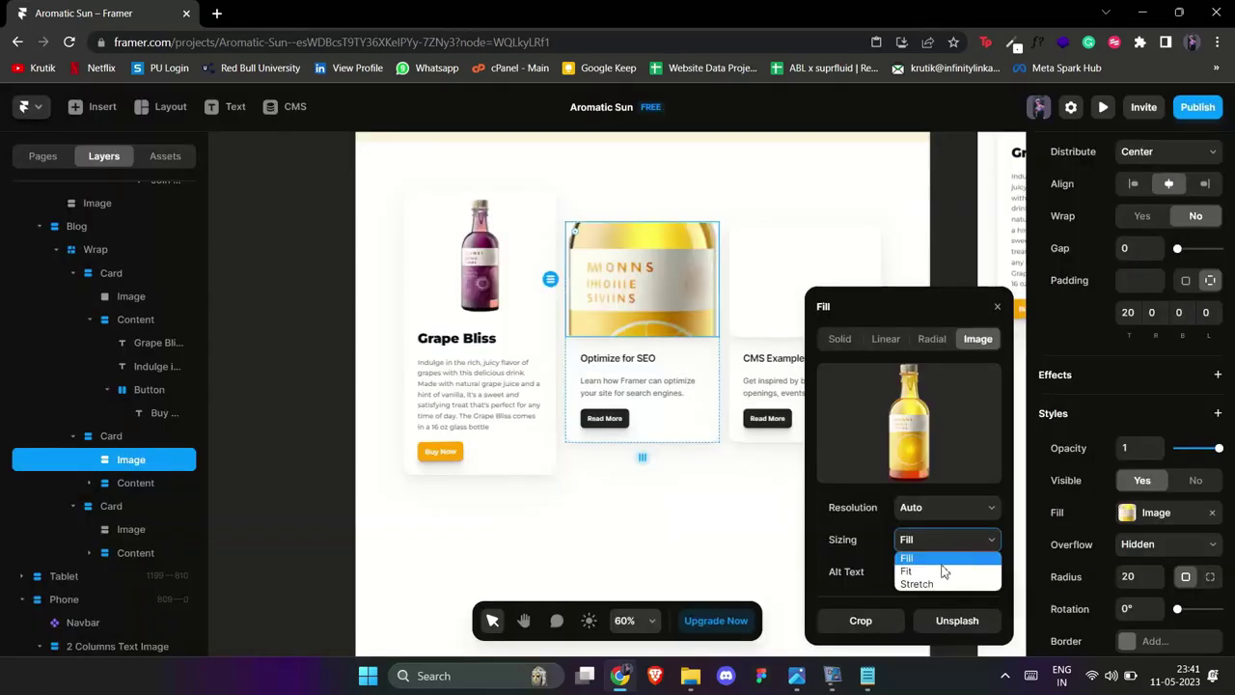
click(943, 571)
click(997, 306)
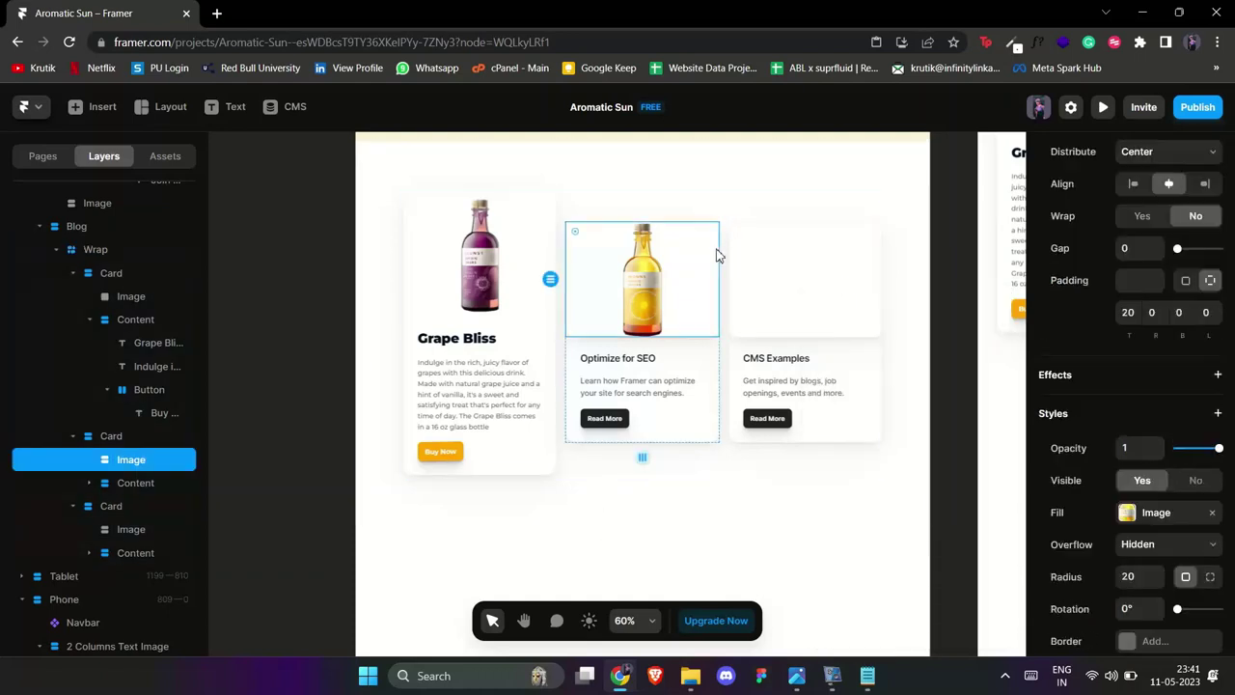
- Switch the second card to individual padding with 20 on the top side and 0 on the others
scroll(1131, 513, down, 2)
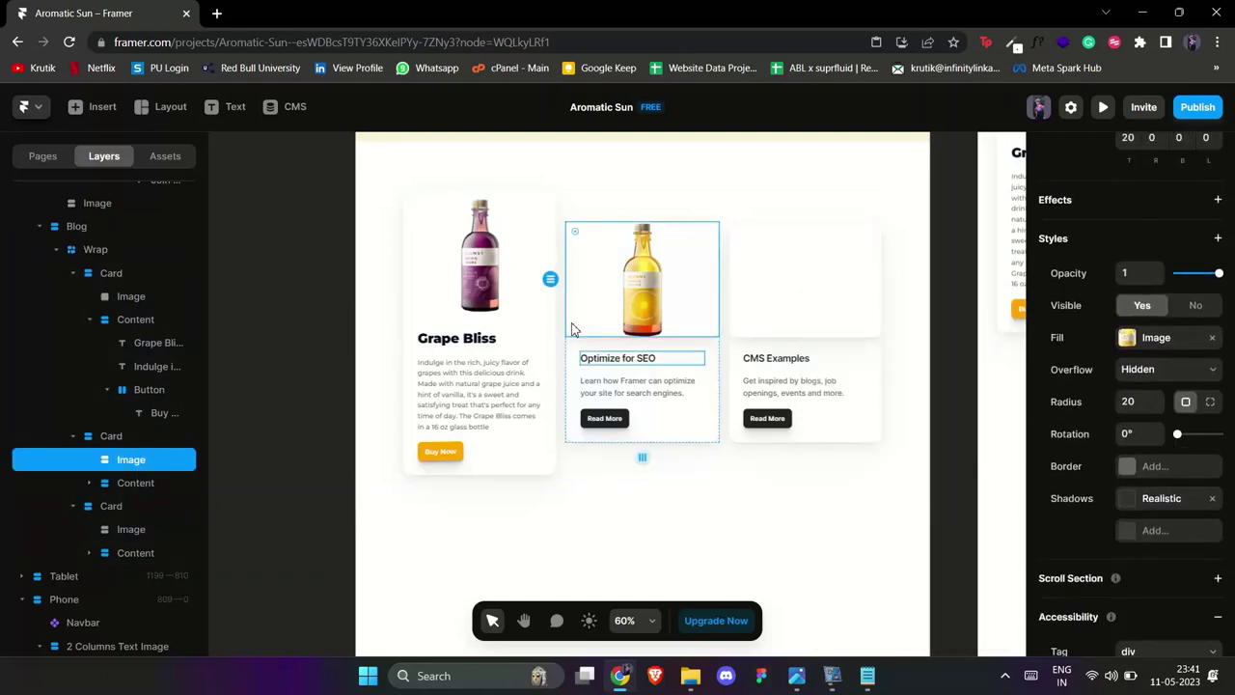
click(97, 440)
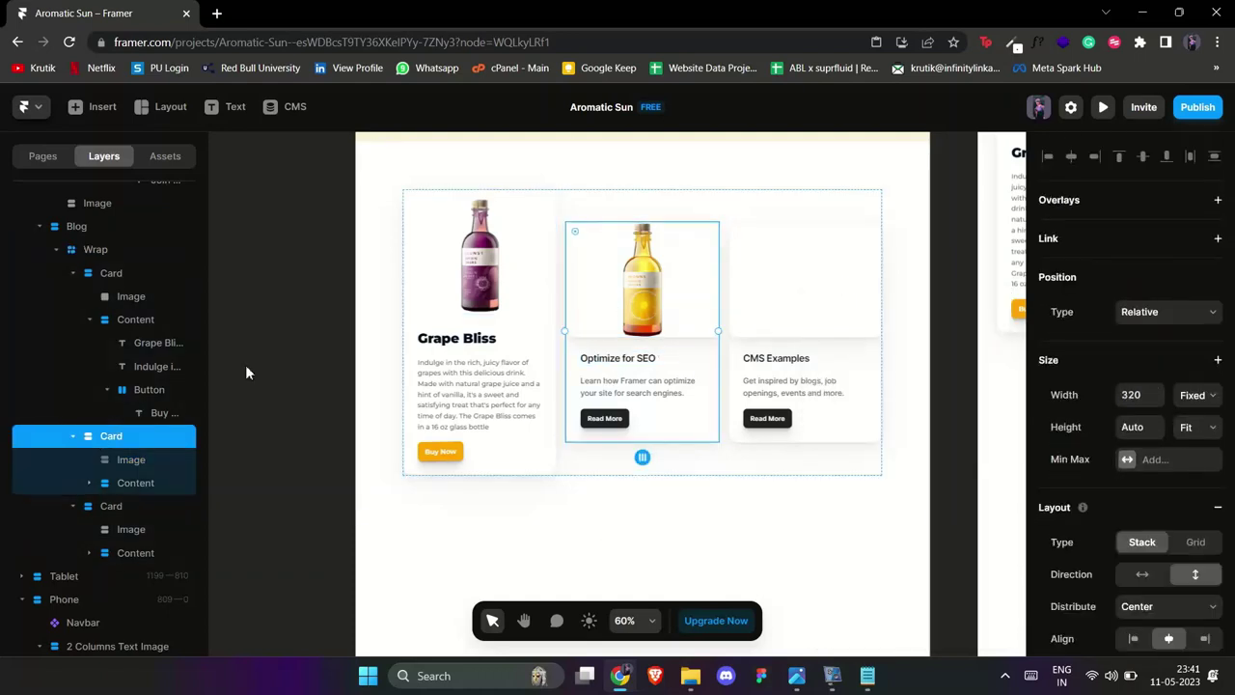
click(117, 508)
click(105, 436)
scroll(1217, 515, down, 4)
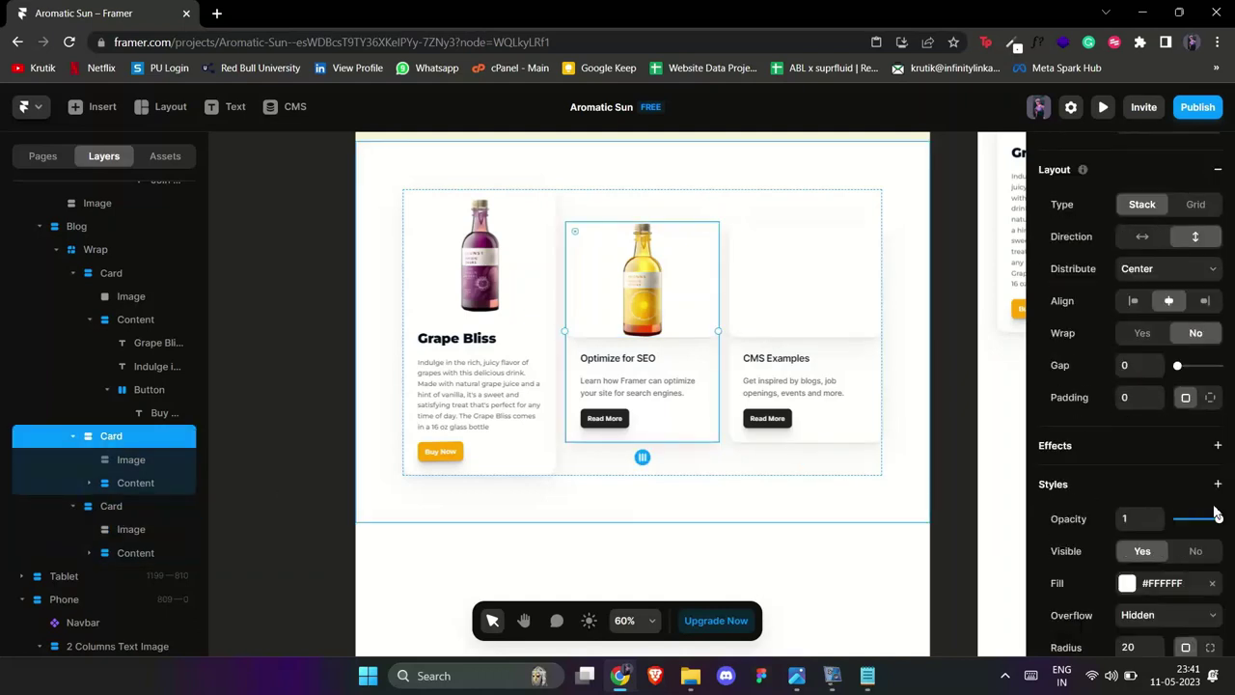
scroll(1217, 514, down, 5)
scroll(1208, 405, up, 4)
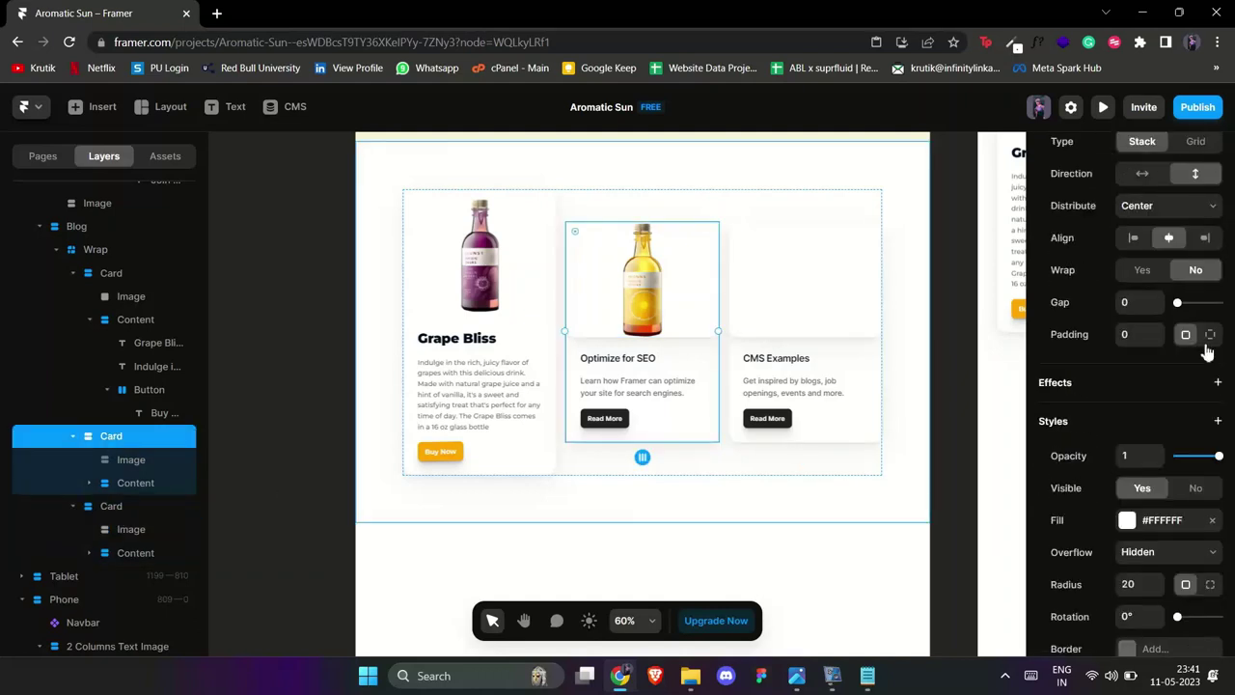
click(1210, 335)
text(20)
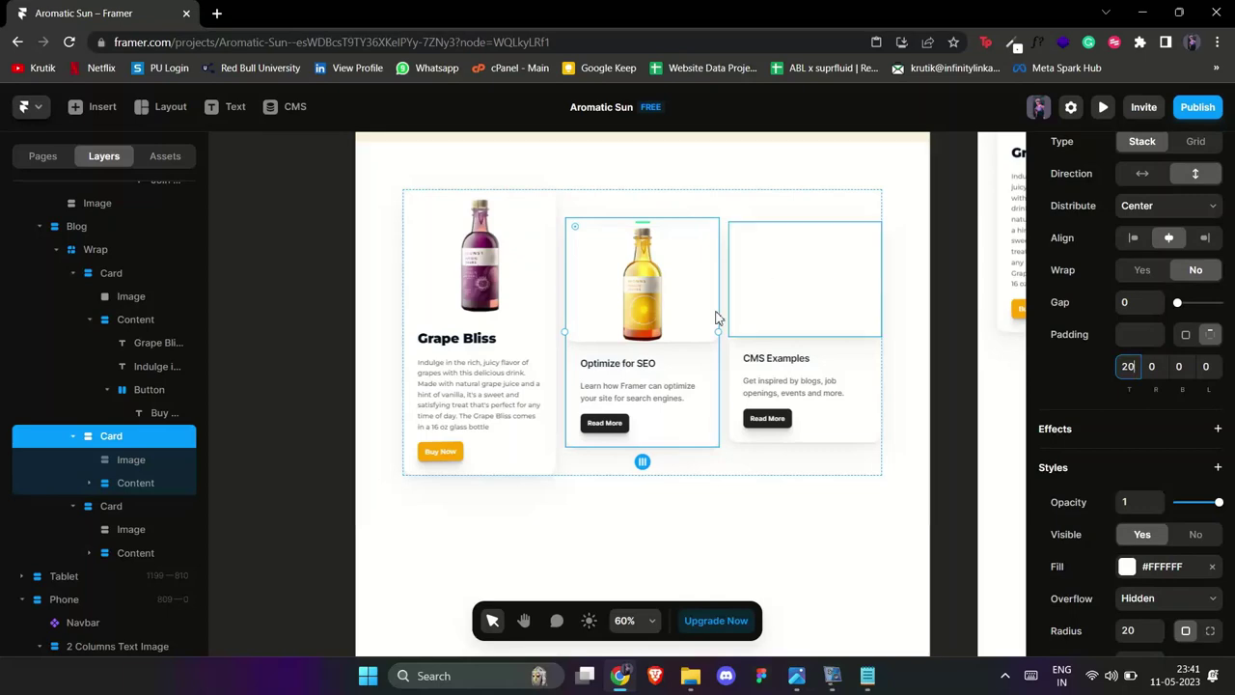
- Replace the second card's heading with "Orange Sunrise", copied from the website content structure notes
click(862, 681)
triple_click(113, 275)
key(ctrl+c)
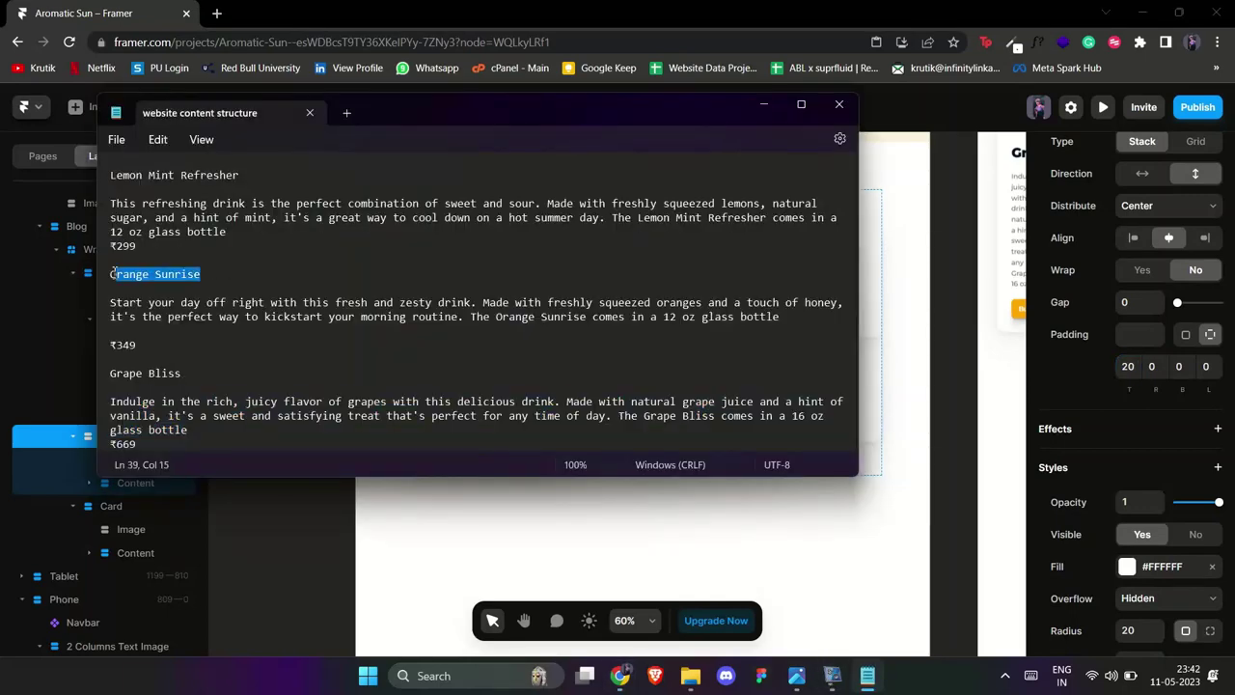
click(650, 366)
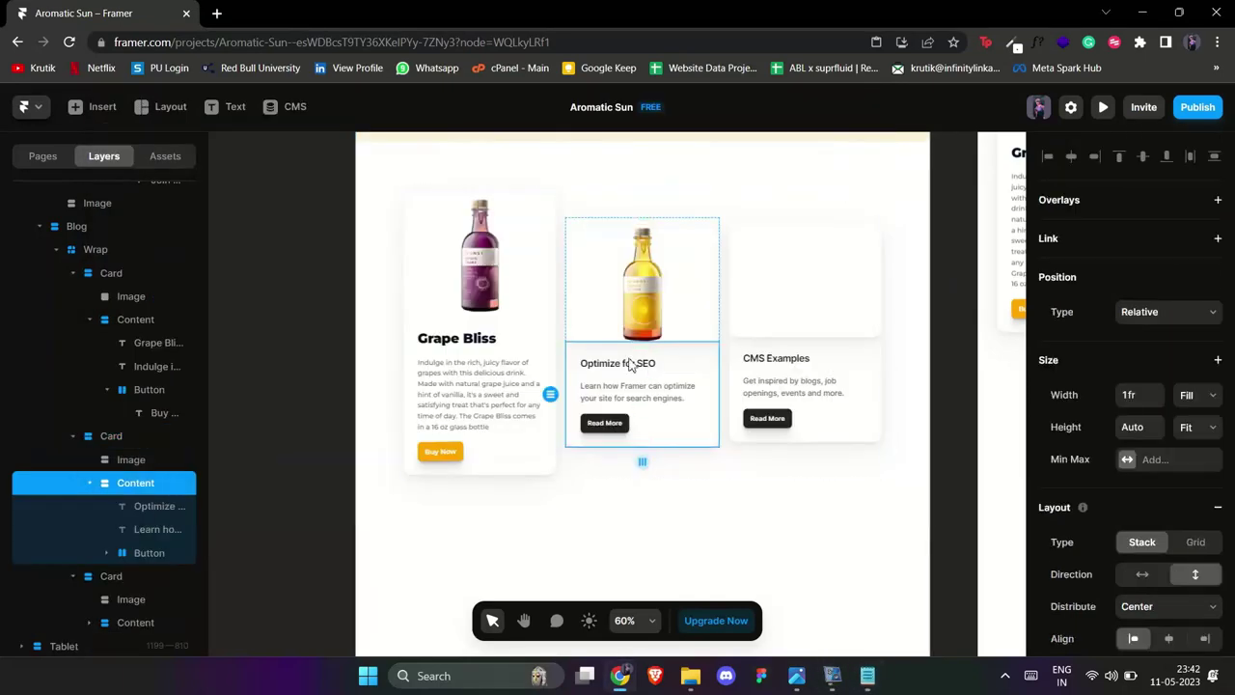
double_click(618, 368)
key(ctrl+a)
click(615, 366)
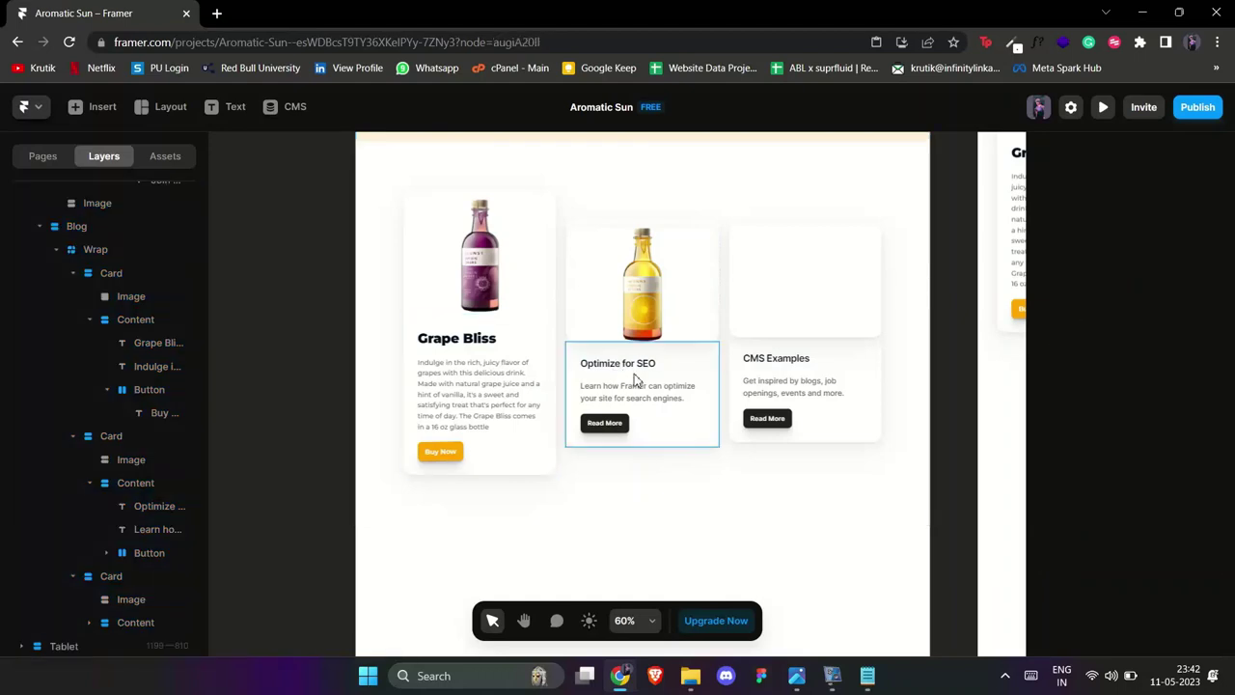
double_click(615, 366)
key(ctrl+v)
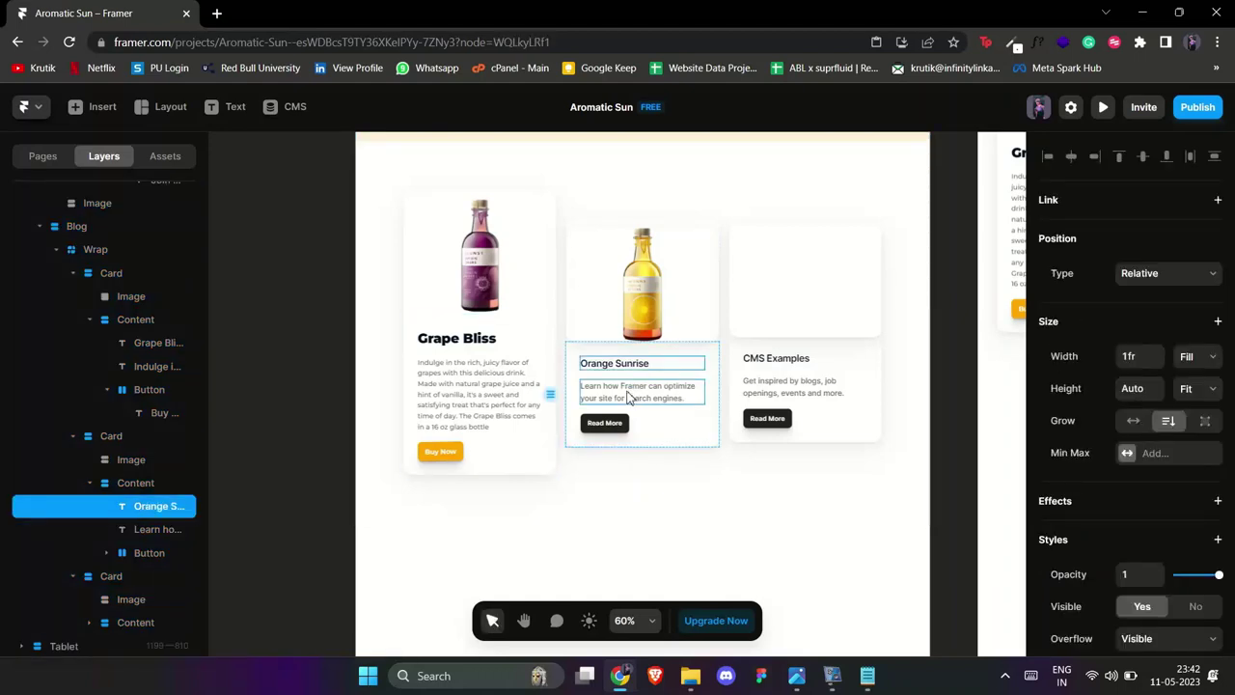
- Select all elements that share the Inter font of the second card's texts and change their font to Montserrat
ctrl+shift+click(631, 396)
ctrl+shift+click(606, 423)
scroll(1167, 551, down, 5)
click(1158, 361)
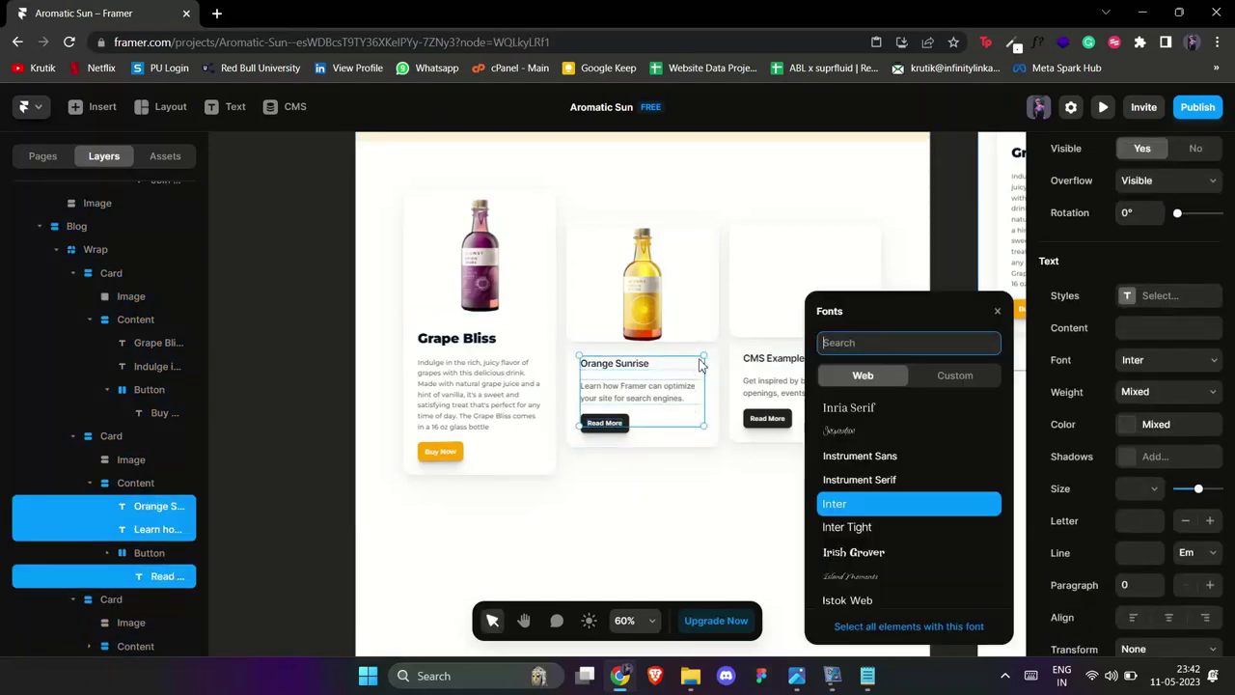
click(907, 629)
click(861, 343)
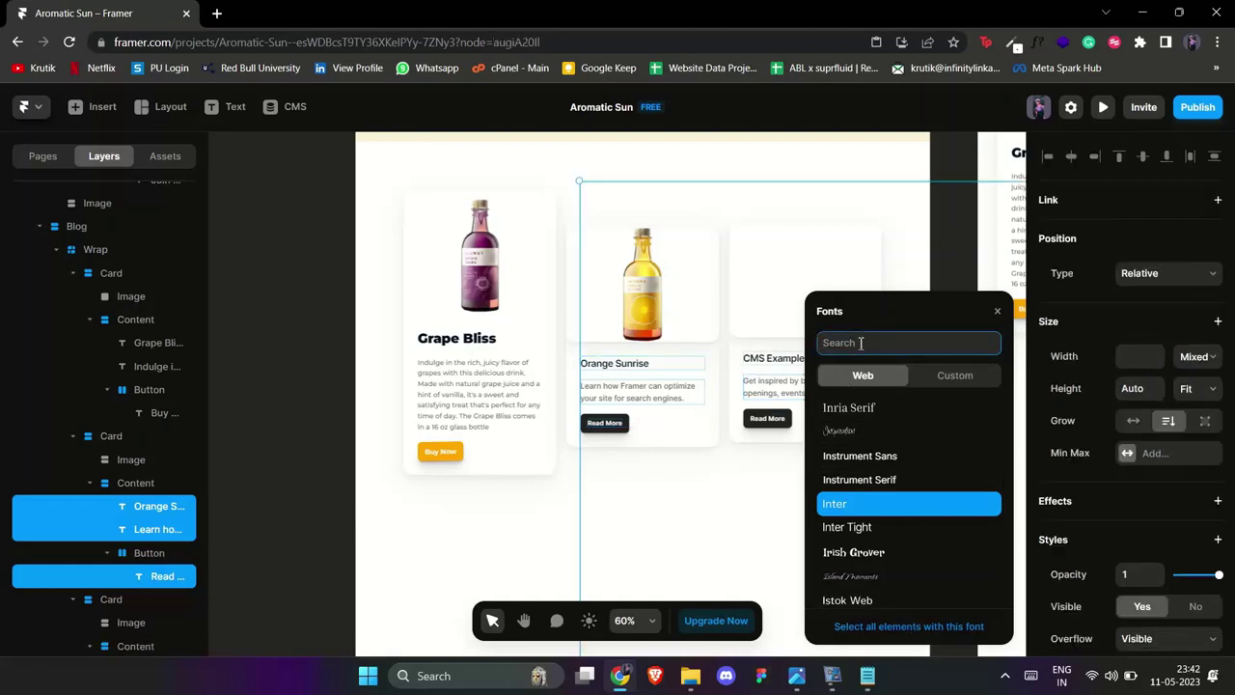
text(Monts)
key(Return)
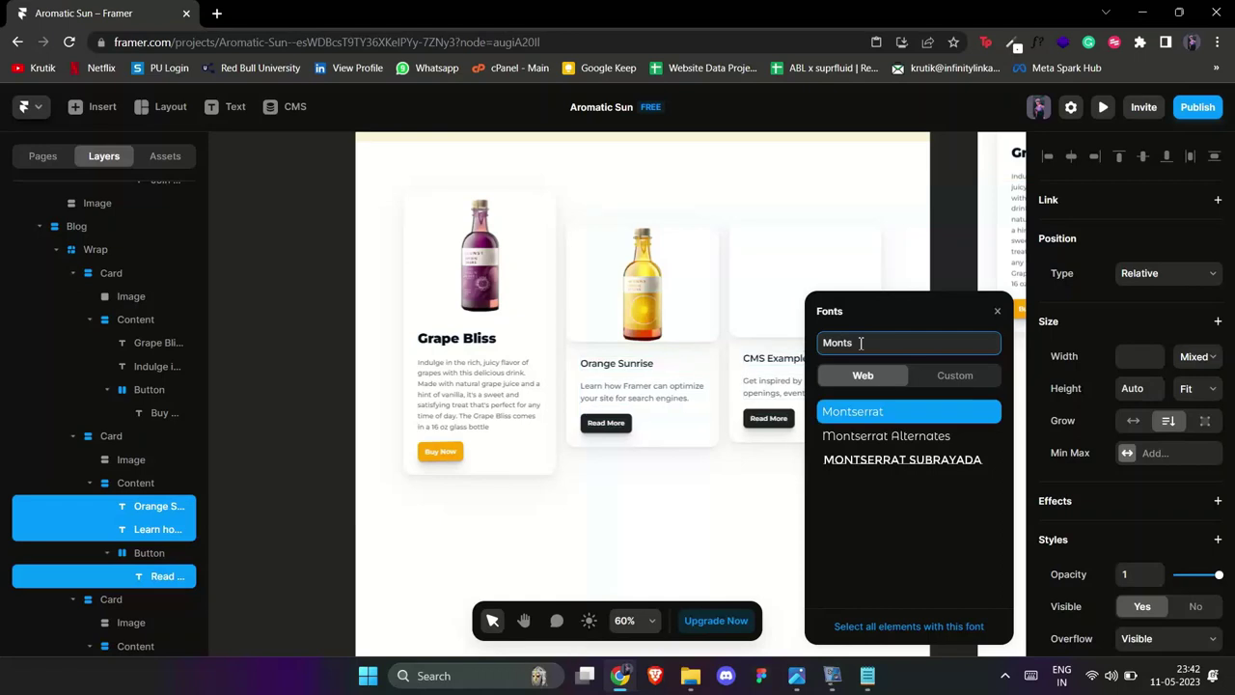
click(997, 311)
- Set the Orange Sunrise heading's text size to 26 and its weight to Black
click(637, 363)
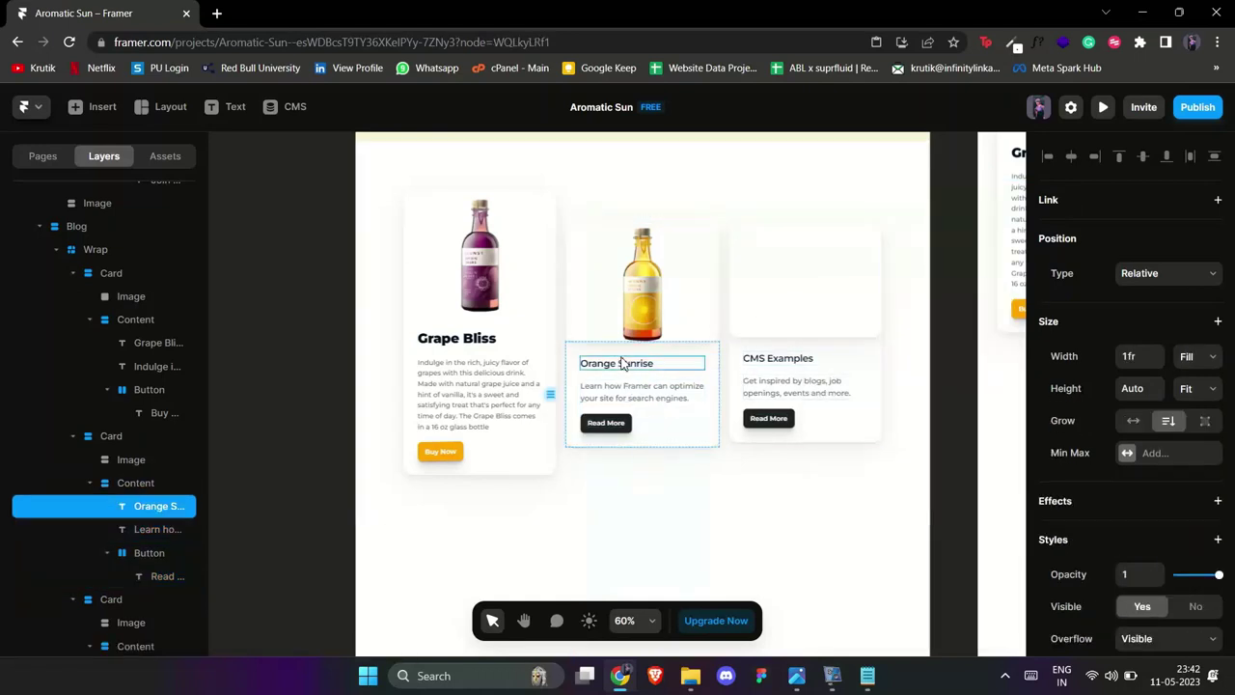
scroll(1165, 439, down, 3)
scroll(1165, 439, down, 3)
click(1130, 440)
text(26)
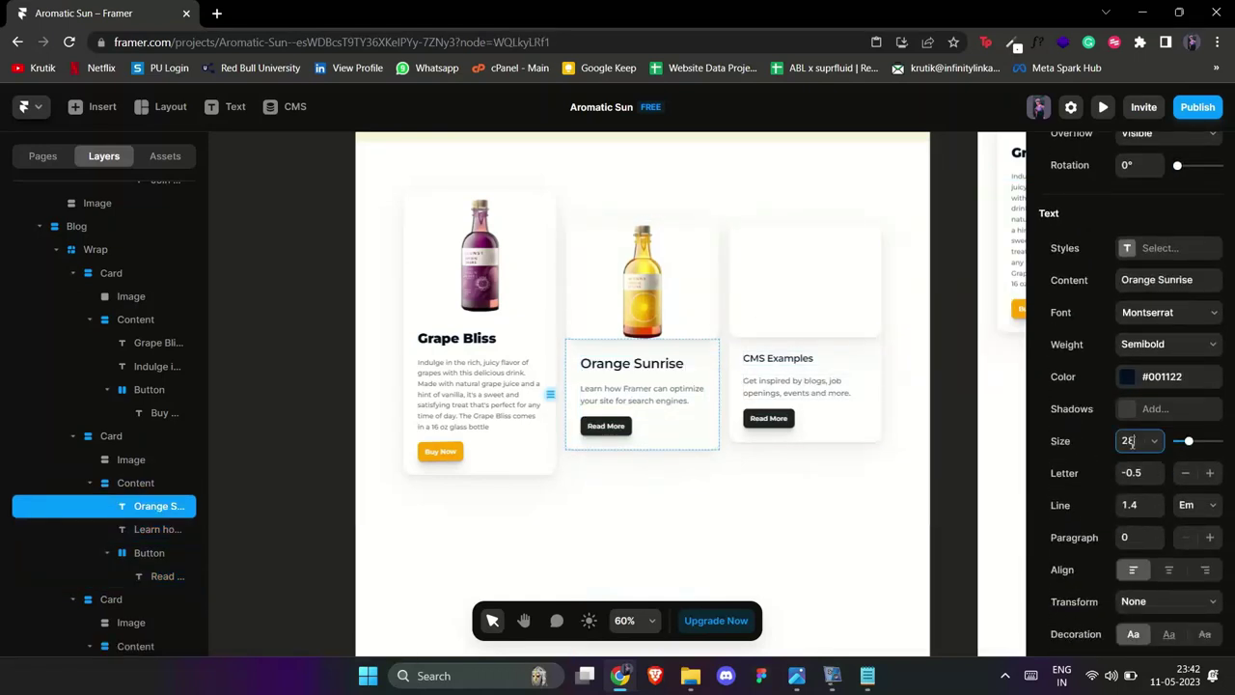
click(1168, 344)
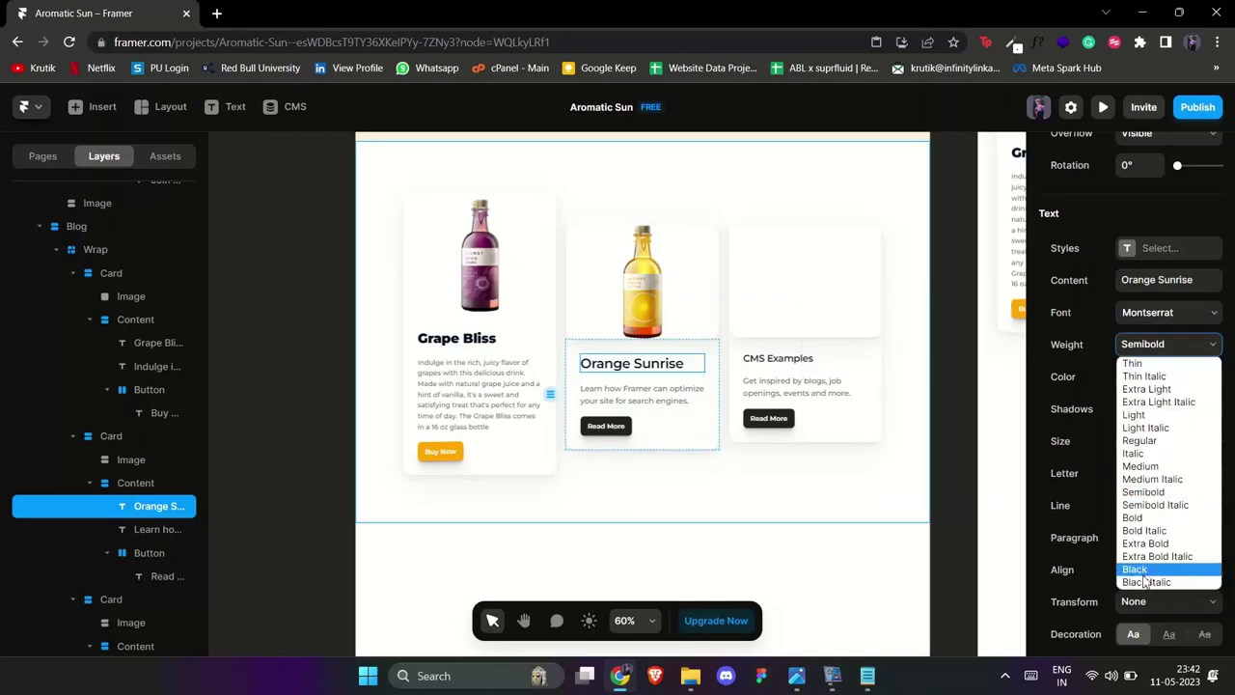
click(1143, 565)
- Replace the second card's description with the Orange Sunrise paragraph from the website content structure notes
click(669, 394)
click(867, 675)
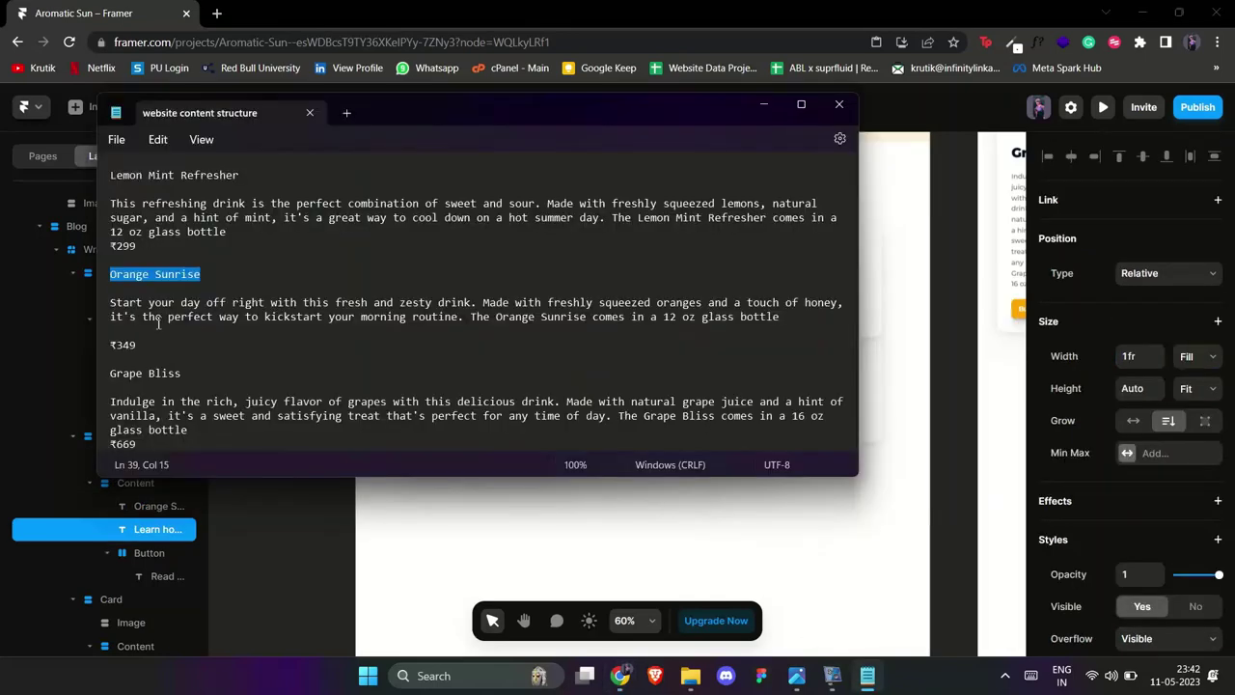
triple_click(792, 326)
key(ctrl+c)
click(941, 569)
double_click(688, 395)
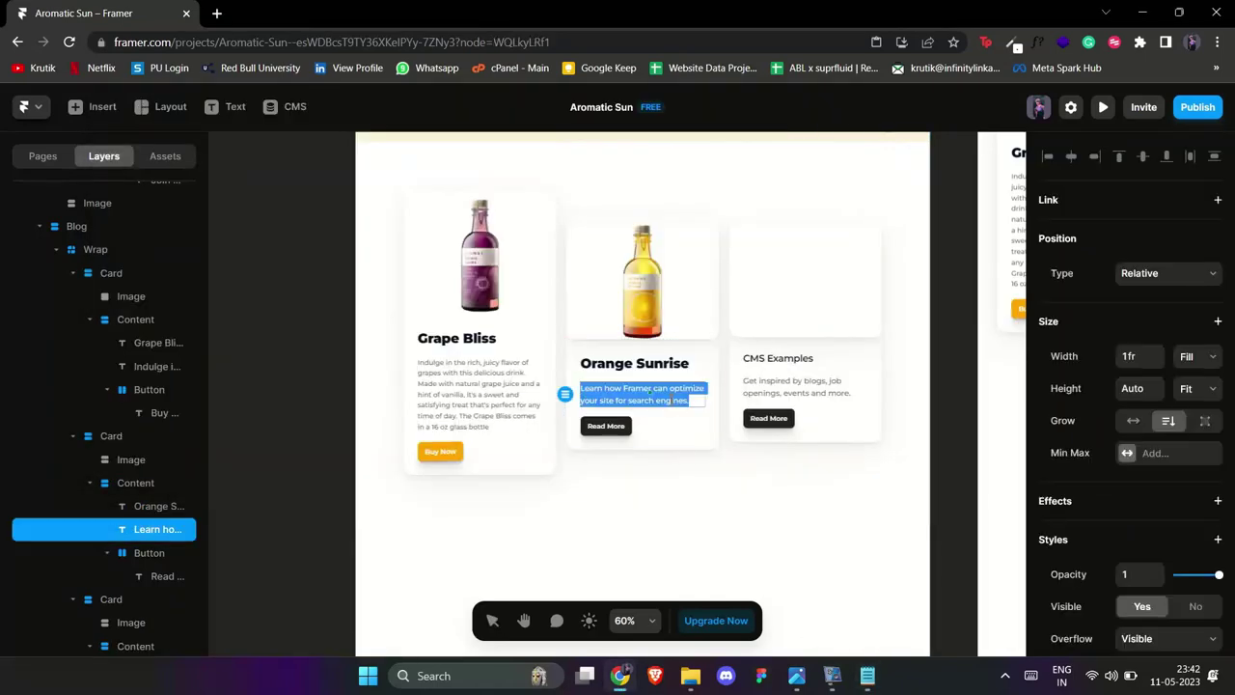
key(ctrl+v)
- Reduce the Orange Sunrise description's text size to match the Grape Bliss description
scroll(1141, 469, down, 5)
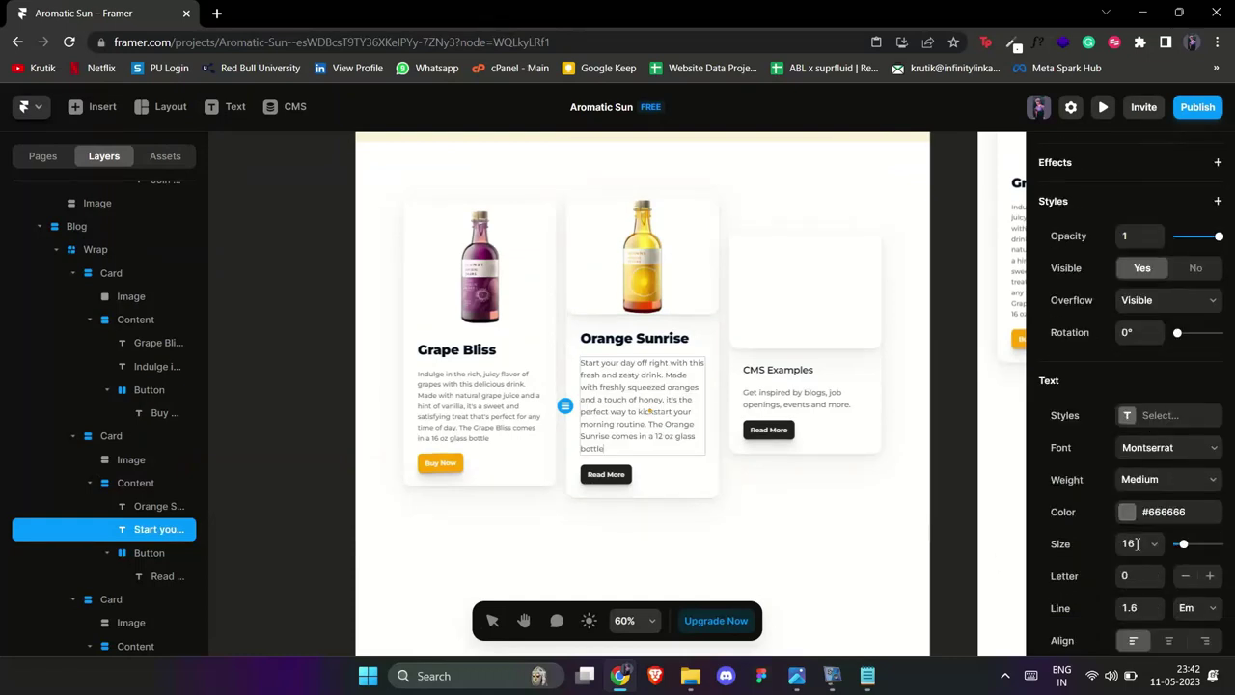
click(653, 412)
scroll(1147, 598, down, 1)
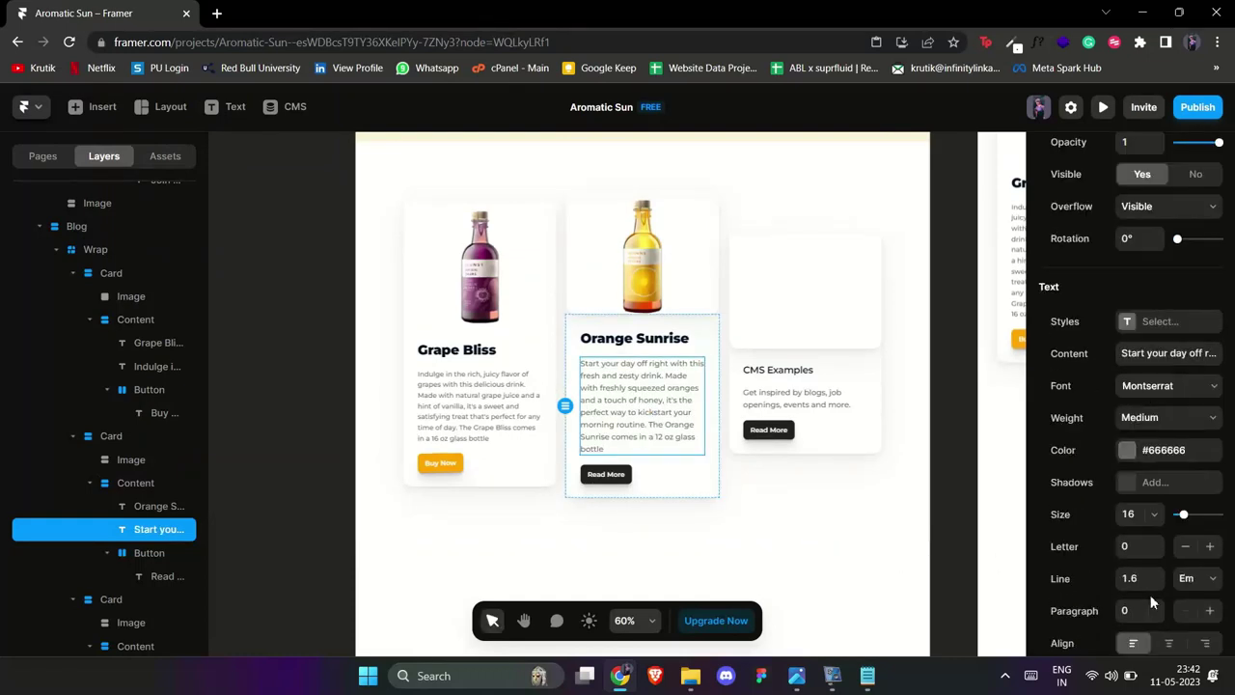
click(1137, 514)
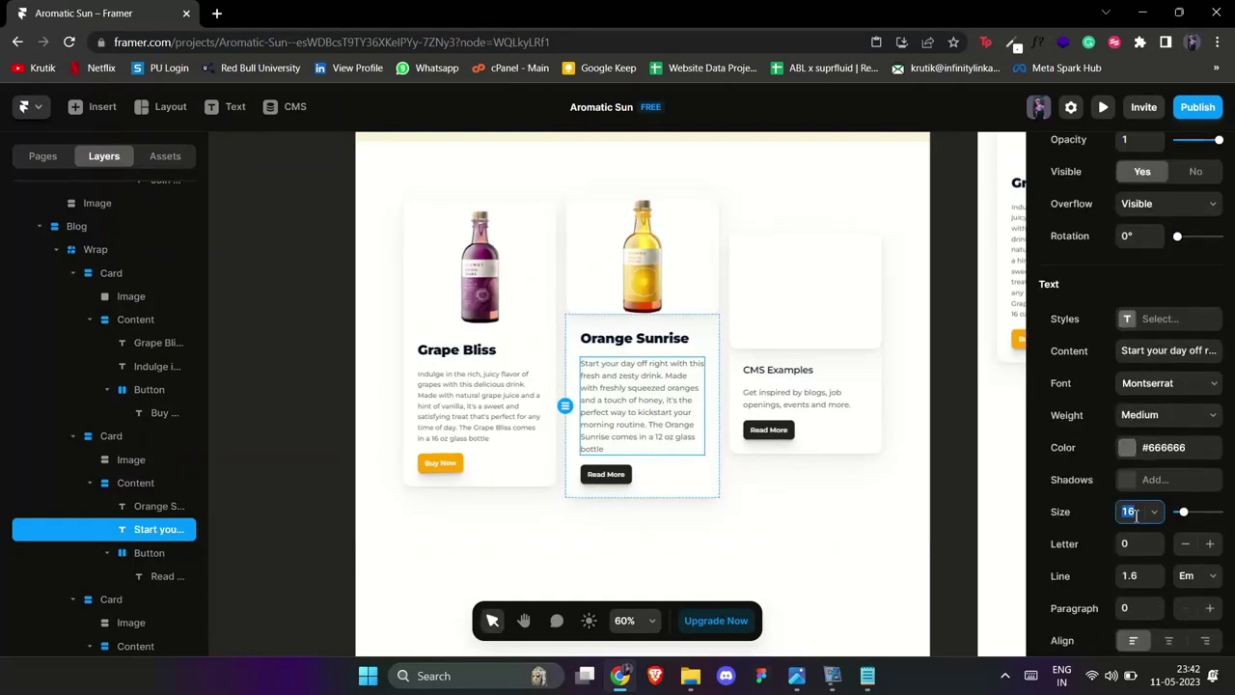
- Fill the second card's button with the orange #FFA500 from the clipboard history and change its label to "Buy Now"
click(608, 464)
scroll(1139, 434, down, 2)
click(1127, 491)
key(super+v)
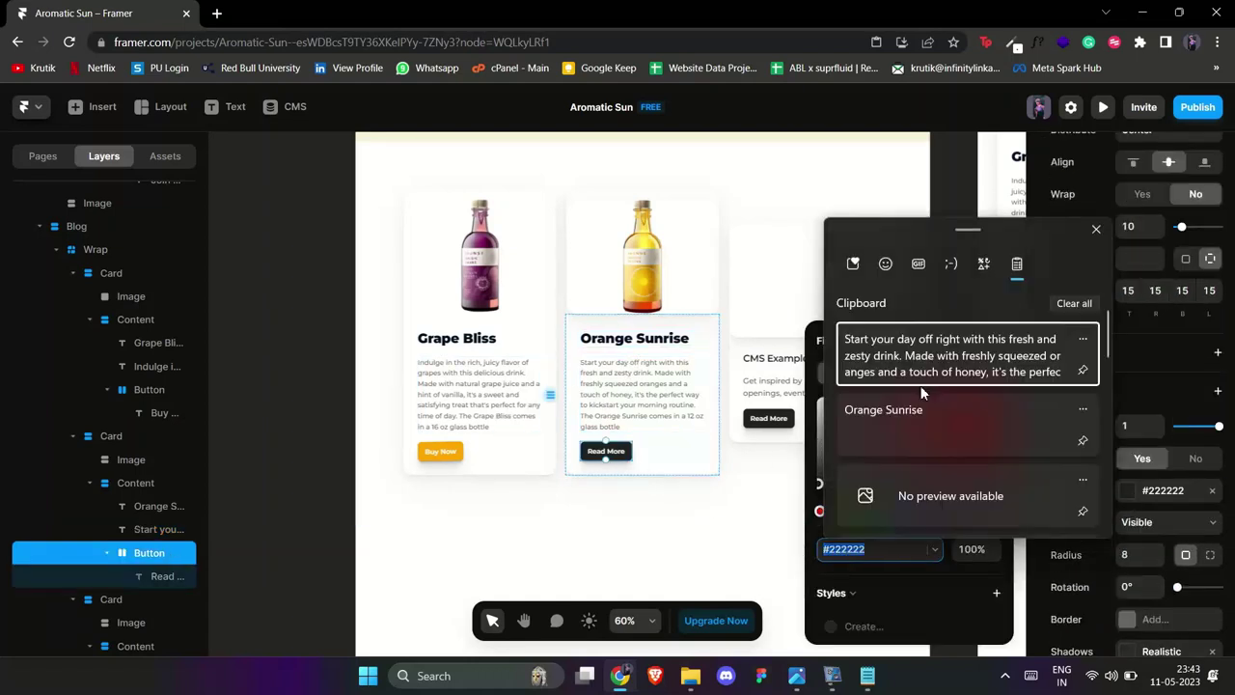
scroll(922, 390, down, 4)
click(893, 465)
click(697, 494)
double_click(606, 452)
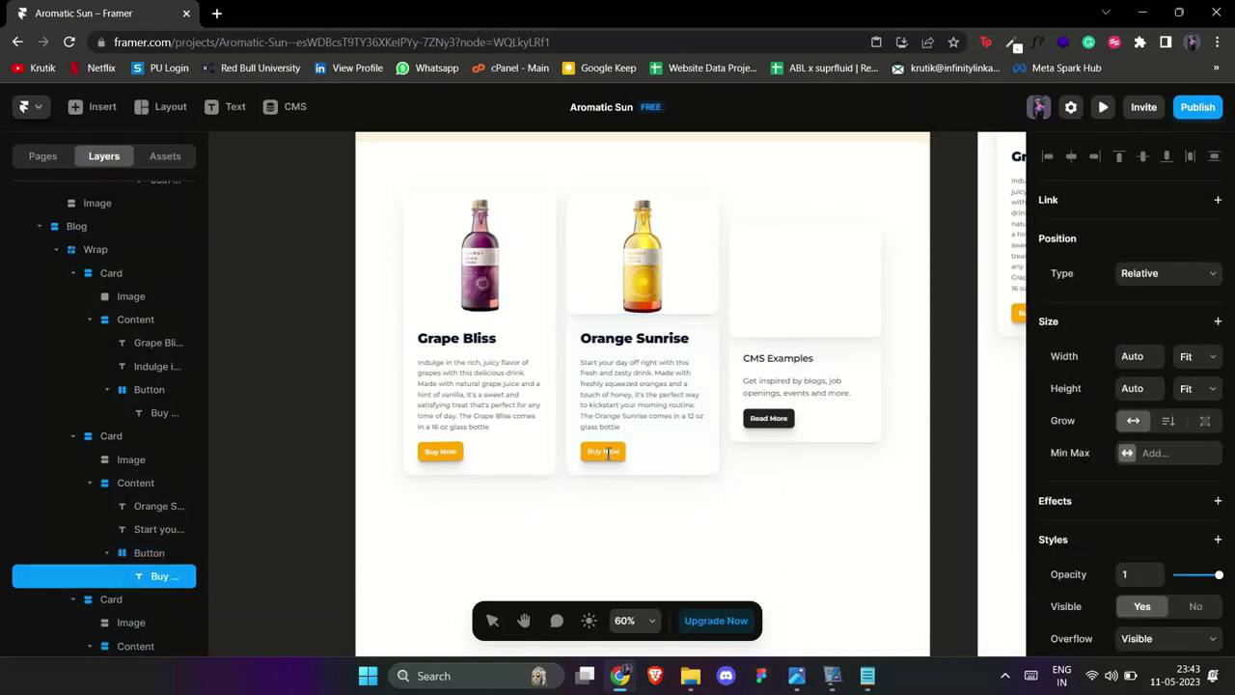
- Copy the Grape Bliss button's style onto the third card's button and change that button's label to "Buy Now"
click(440, 450)
right_click(454, 452)
mouse_move(543, 349)
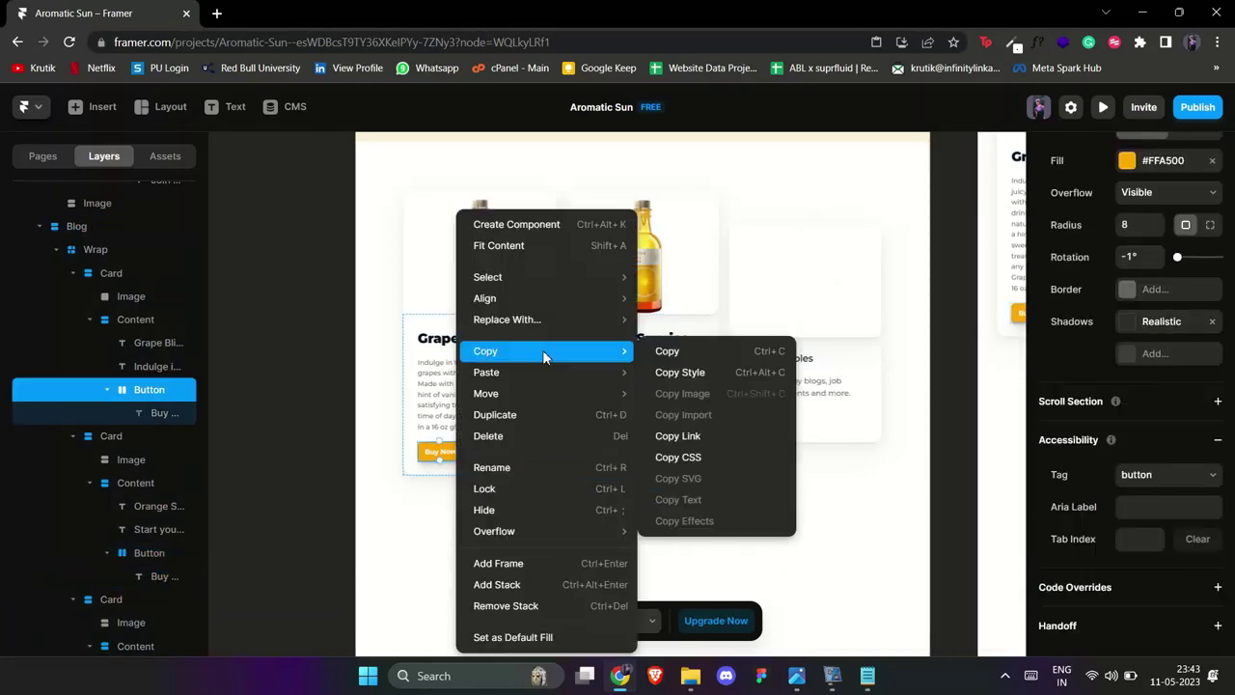
click(695, 372)
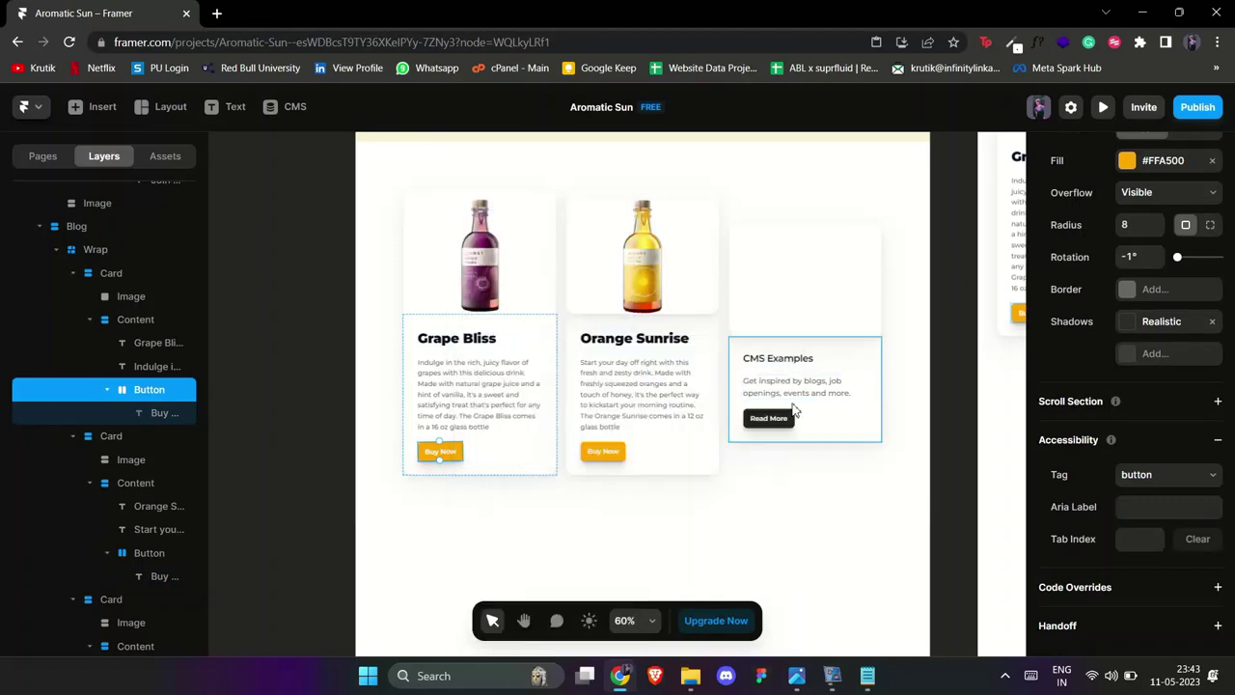
click(769, 417)
right_click(788, 419)
mouse_move(866, 277)
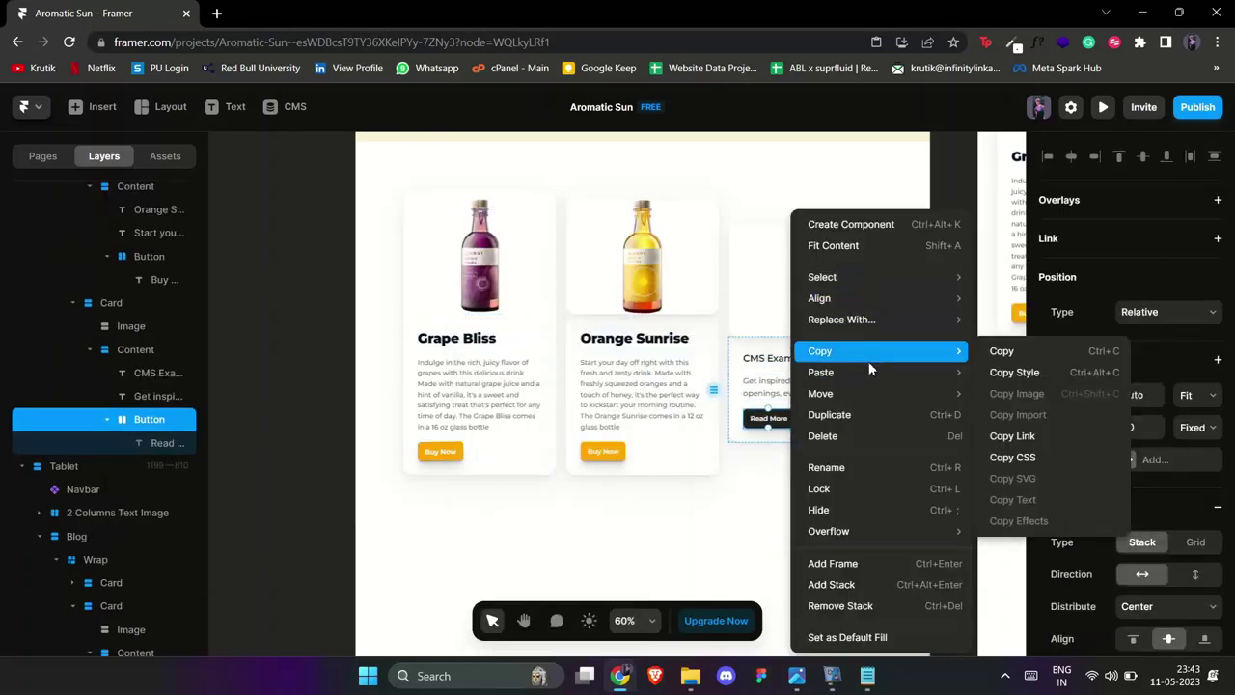
mouse_move(869, 372)
double_click(779, 421)
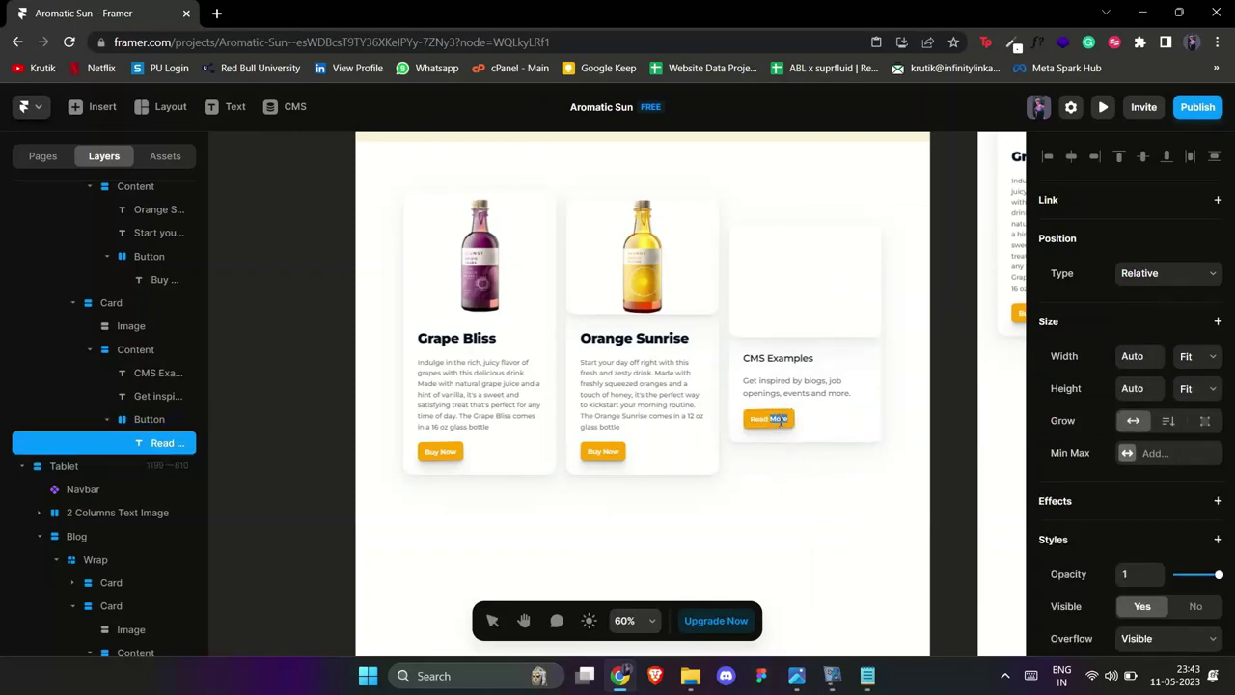
- Replace the third card's "CMS Examples" heading with "Lemon Mint Refresher" from the website content structure notes
double_click(784, 360)
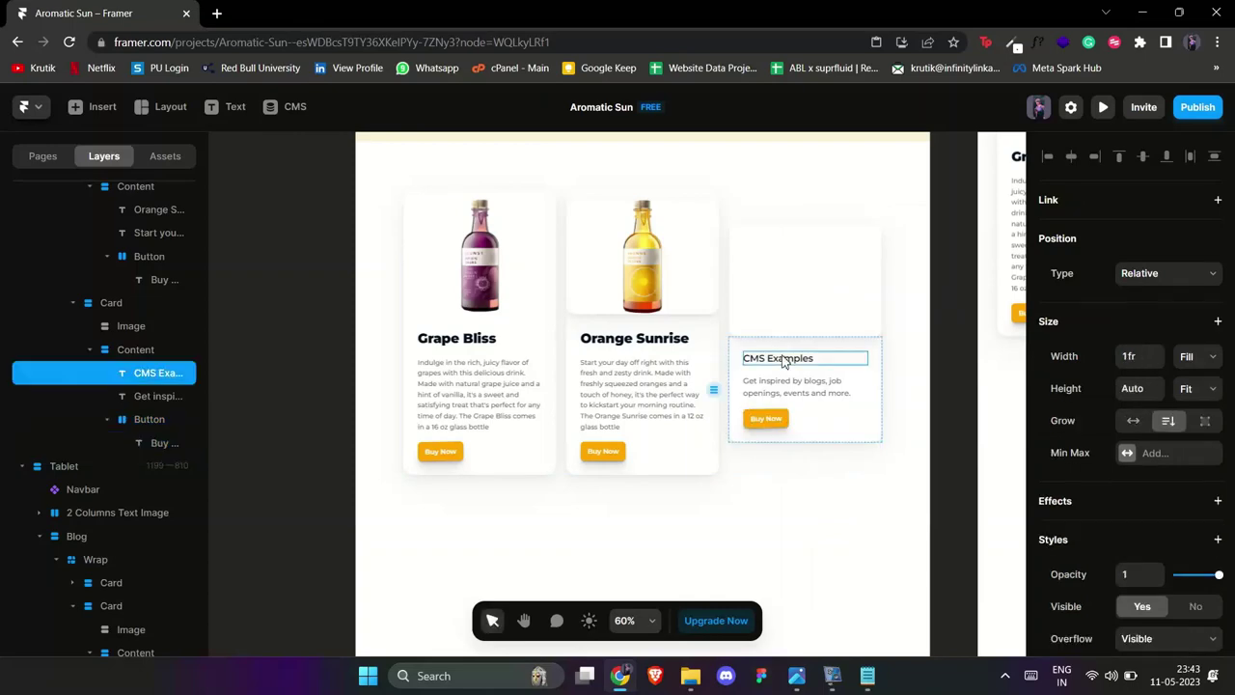
click(867, 675)
triple_click(220, 181)
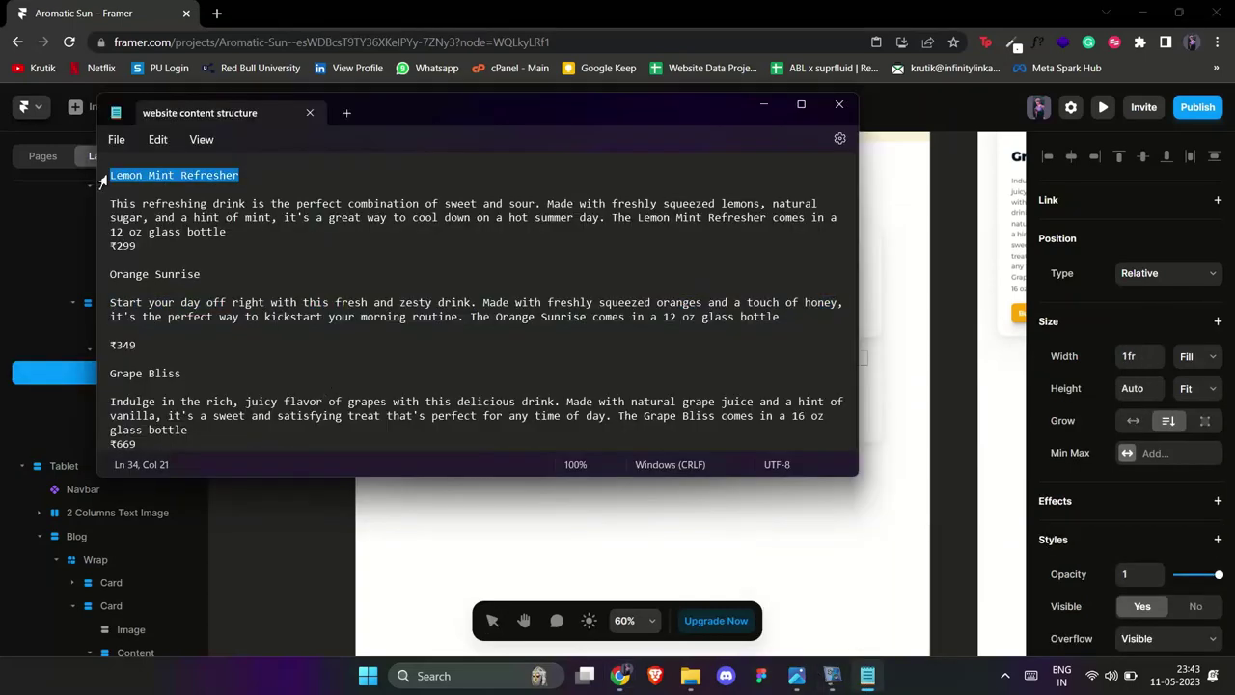
click(881, 681)
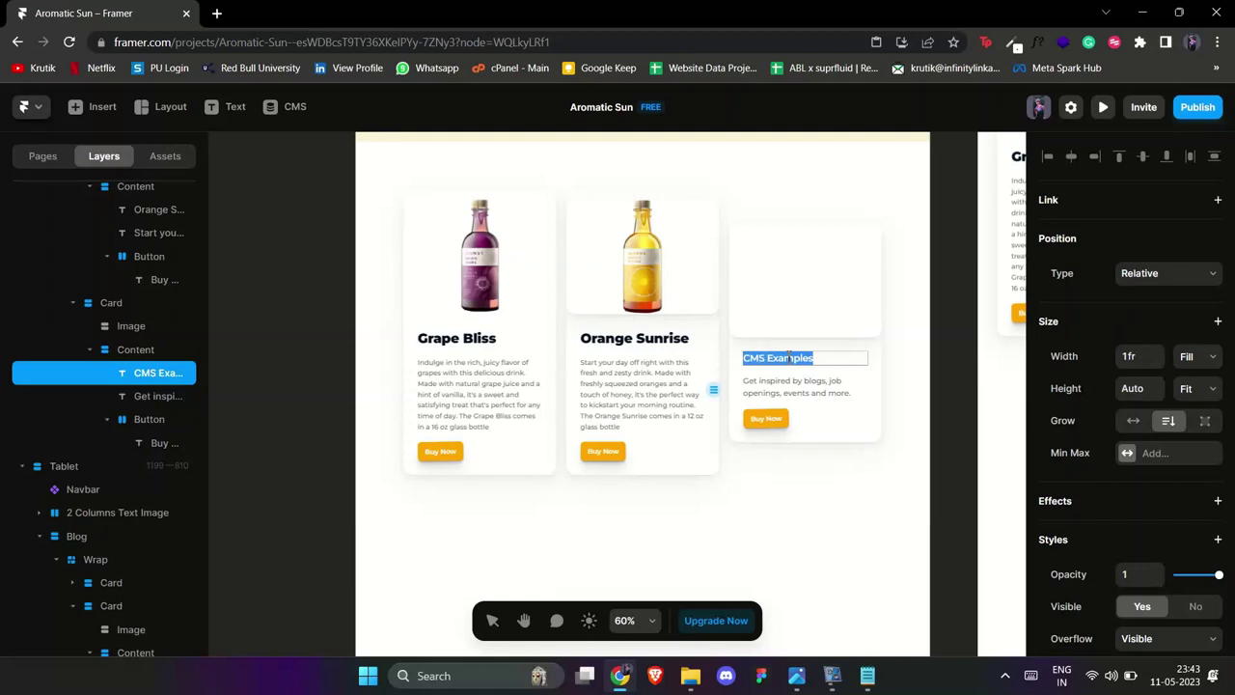
- Set the Lemon Mint Refresher heading's text size to 28 and its weight to Black
scroll(1127, 536, down, 4)
click(1136, 512)
text(28)
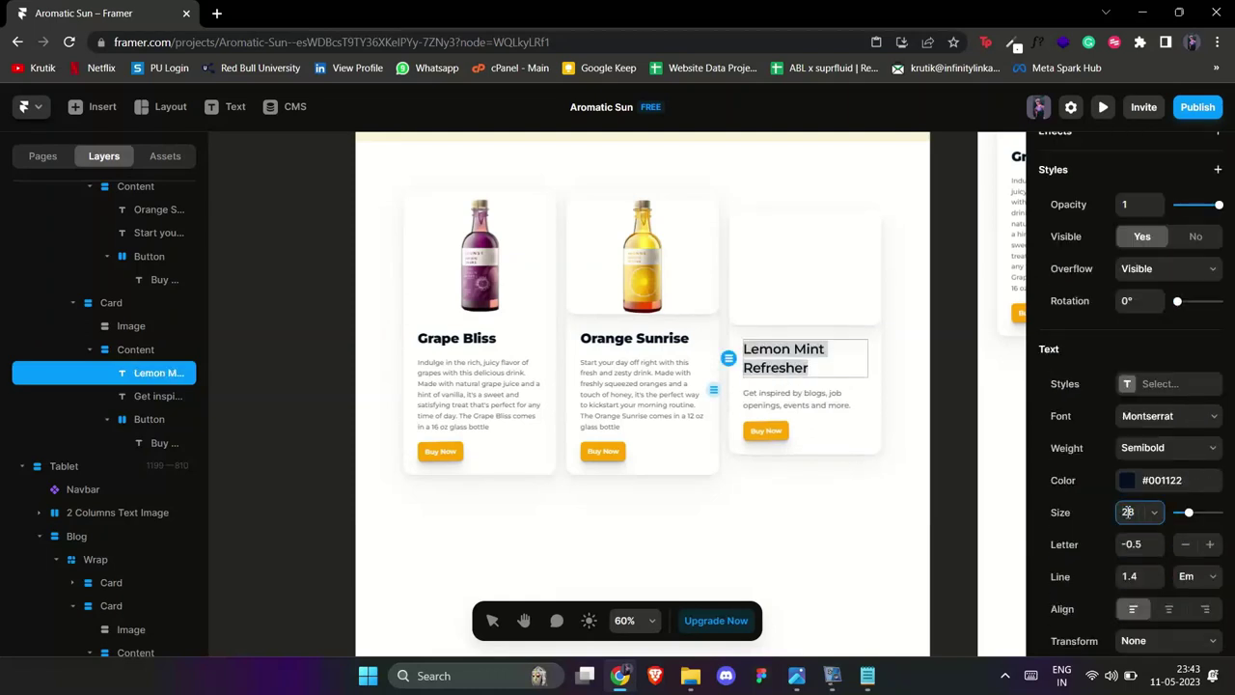
click(1185, 450)
click(1190, 436)
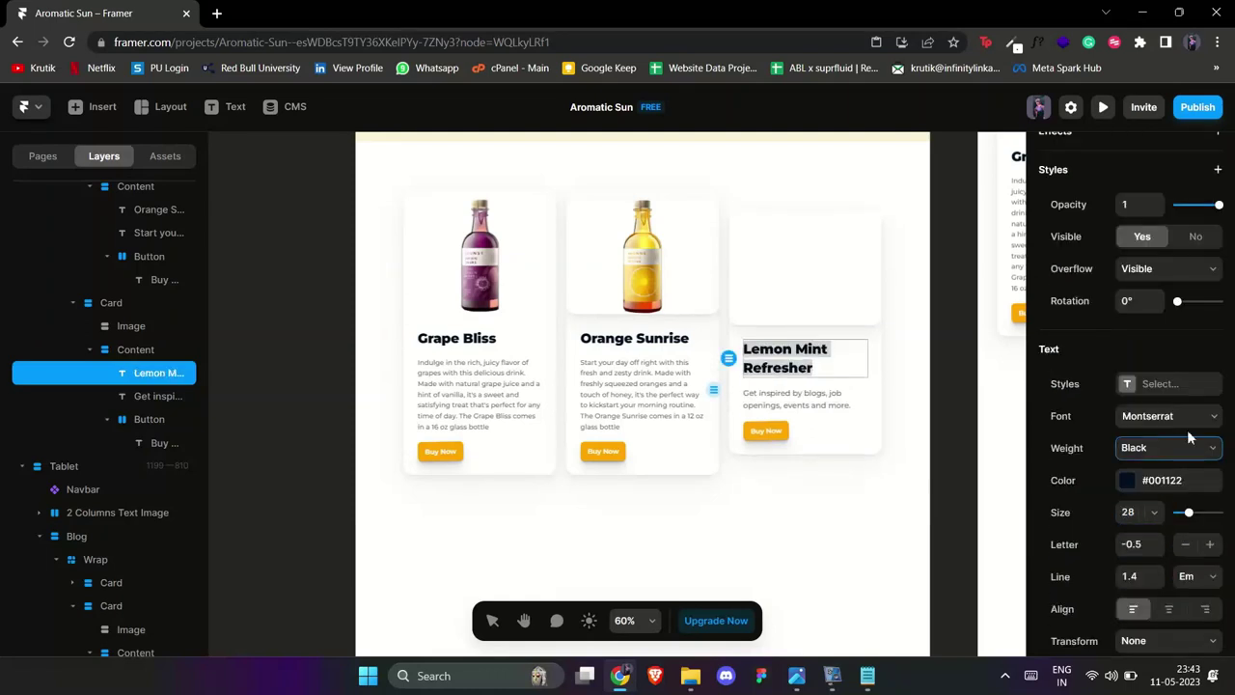
- Replace the third card's description with the Lemon Mint Refresher paragraph from the website content structure notes
click(868, 676)
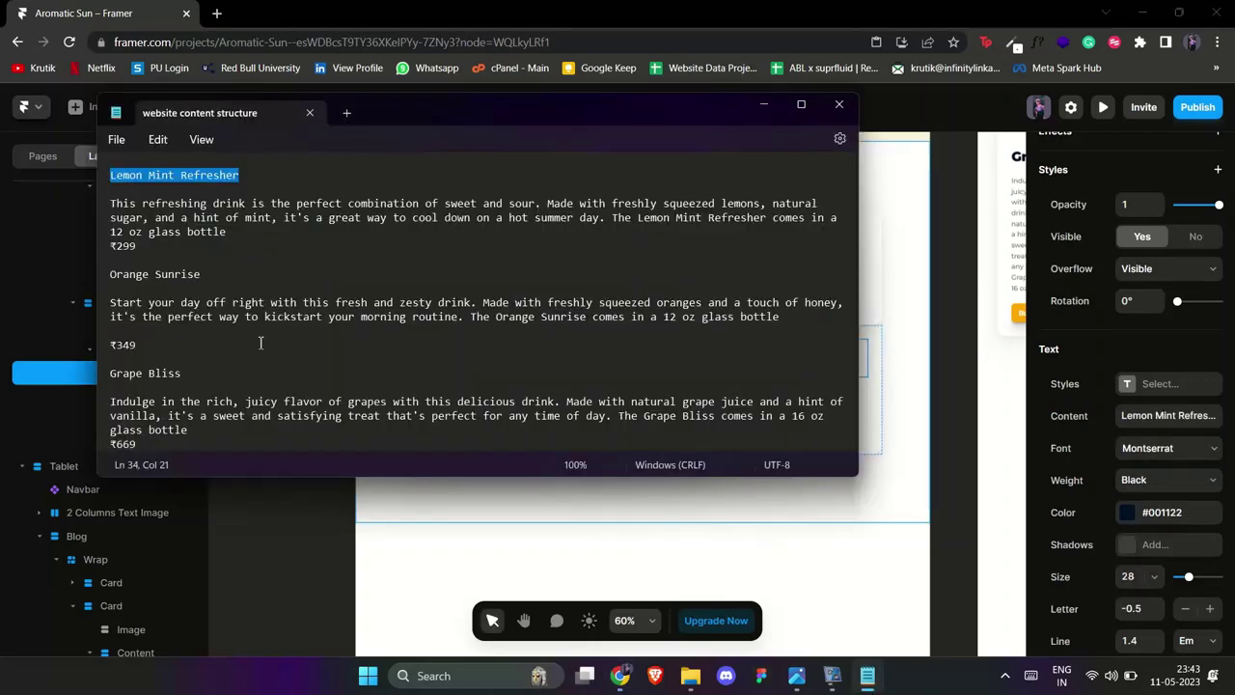
triple_click(226, 232)
click(867, 678)
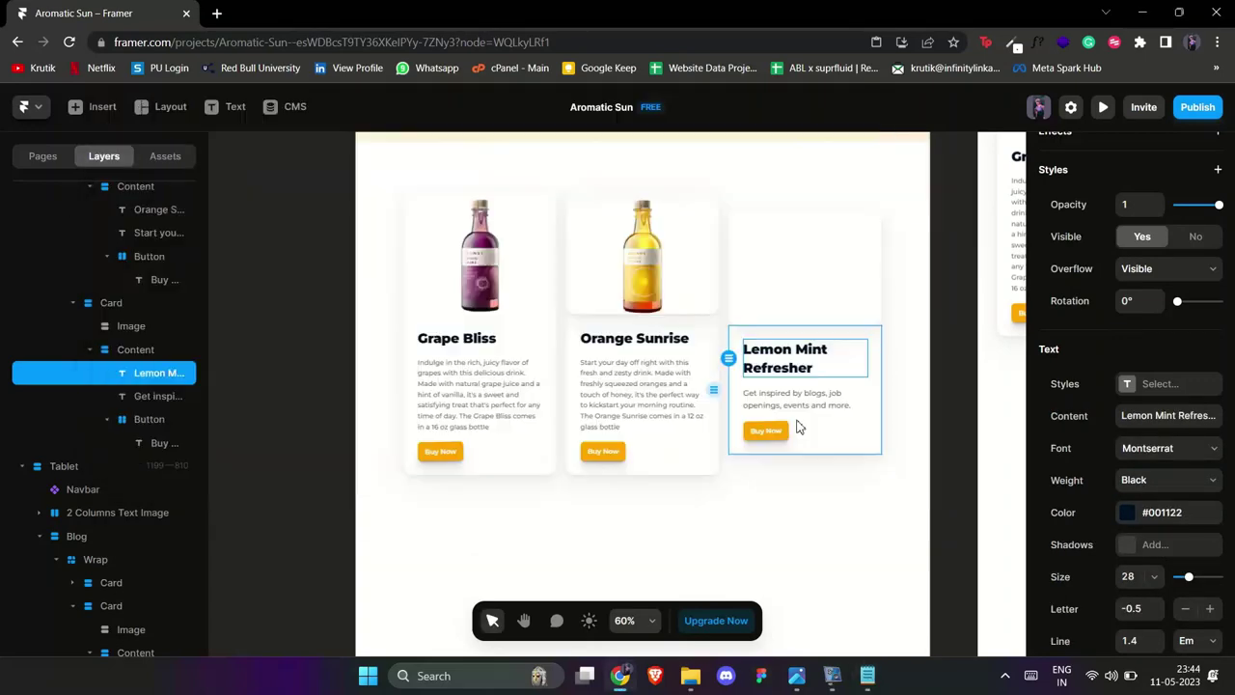
double_click(795, 407)
key(ctrl+v)
key(ctrl+a)
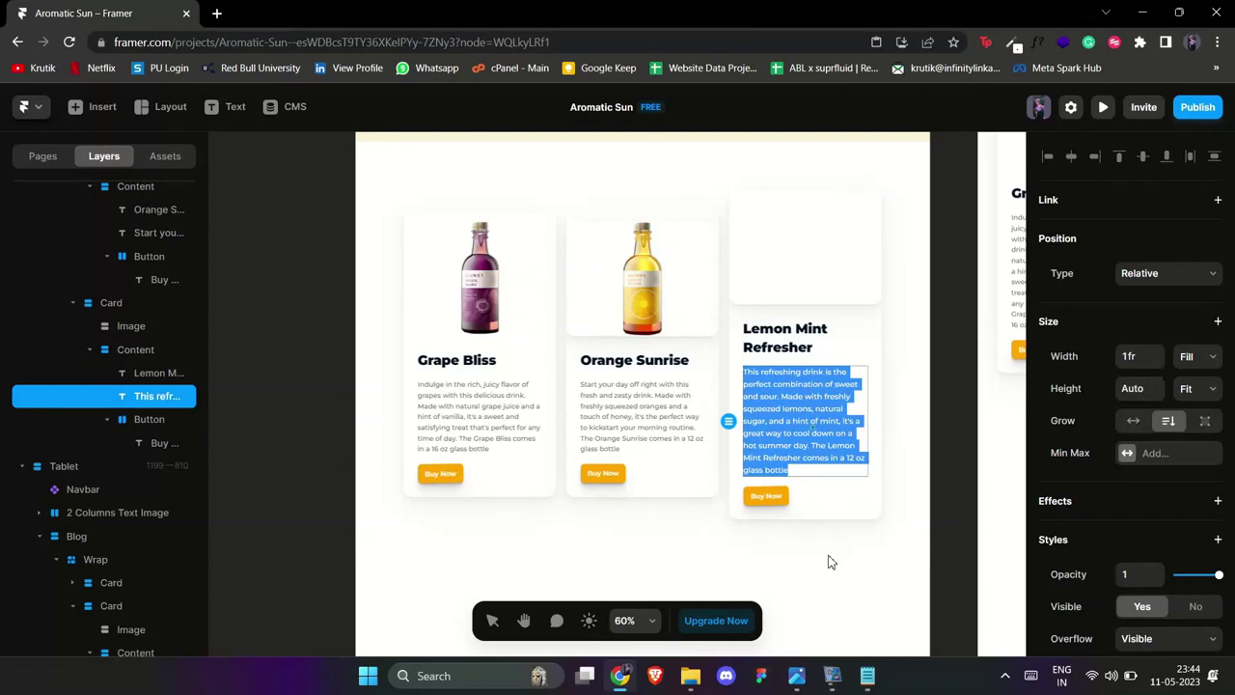
- Set the Lemon Mint Refresher description's text size to 14
key(Escape)
scroll(1141, 536, down, 5)
double_click(1141, 536)
text(14)
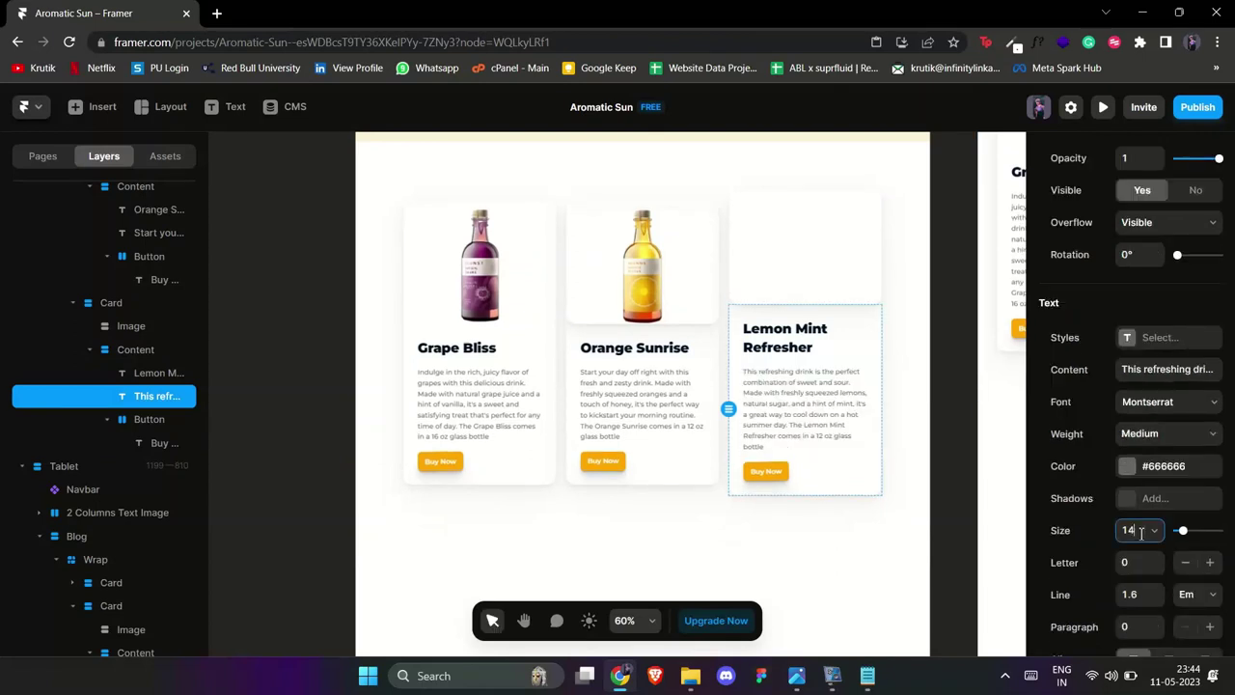
- Reduce the Lemon Mint Refresher heading's text size to 22 so it fits on one line
click(783, 333)
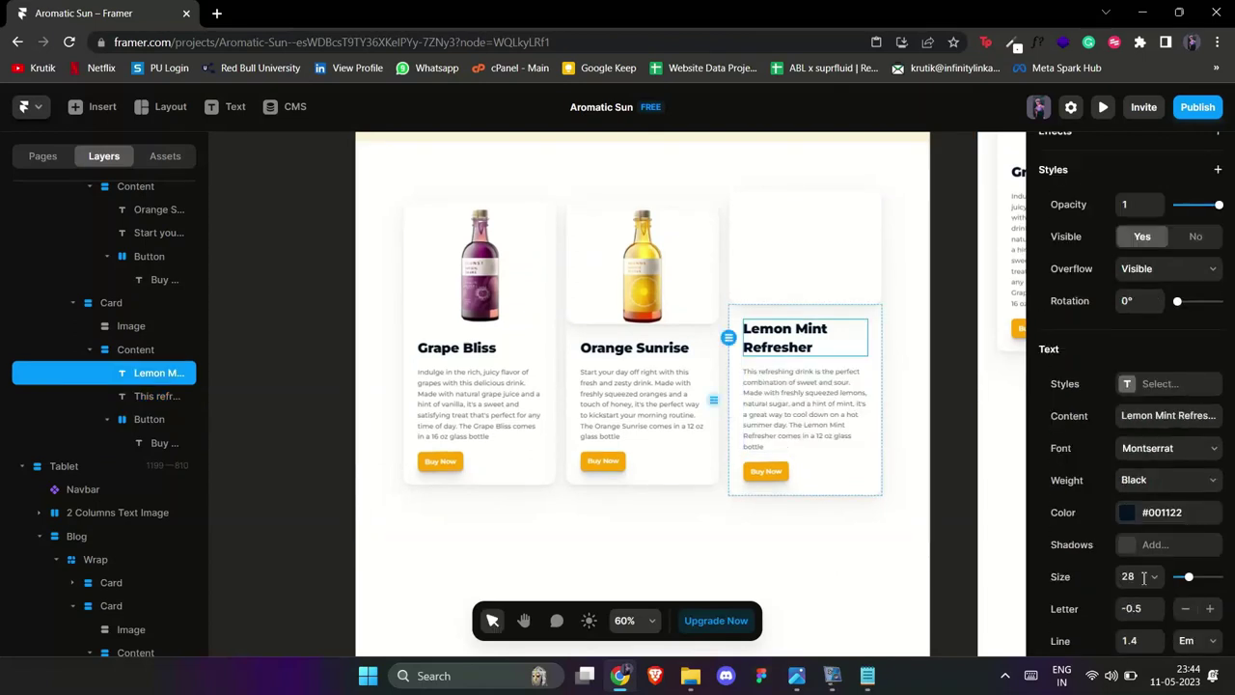
double_click(1129, 576)
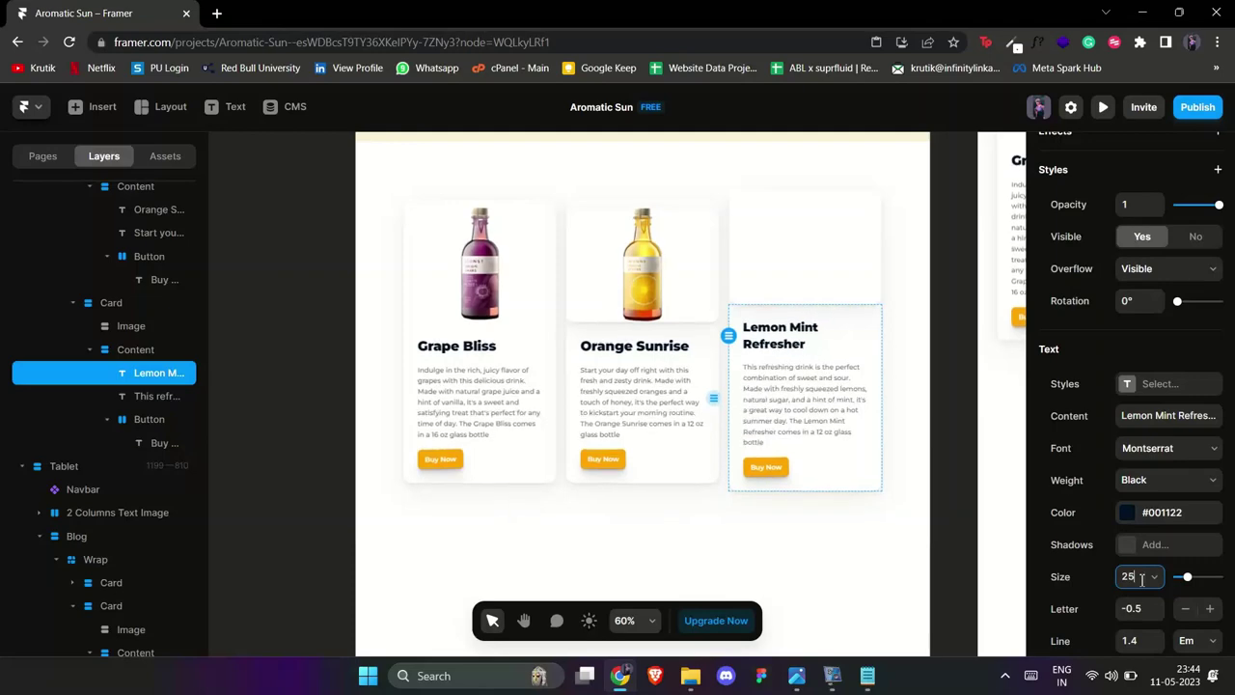
text(22)
key(Return)
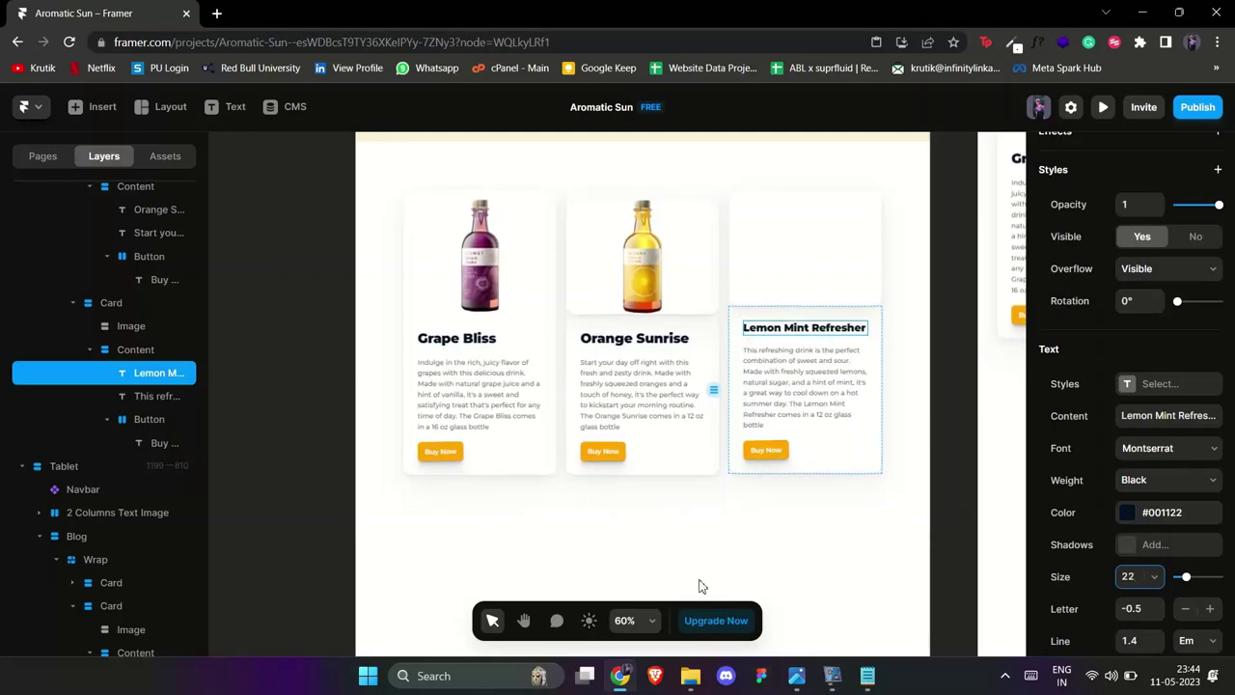
- Remove the white #FFFFFF fill from the Orange Sunrise card
click(702, 586)
click(802, 240)
click(669, 250)
scroll(627, 198, up, 3)
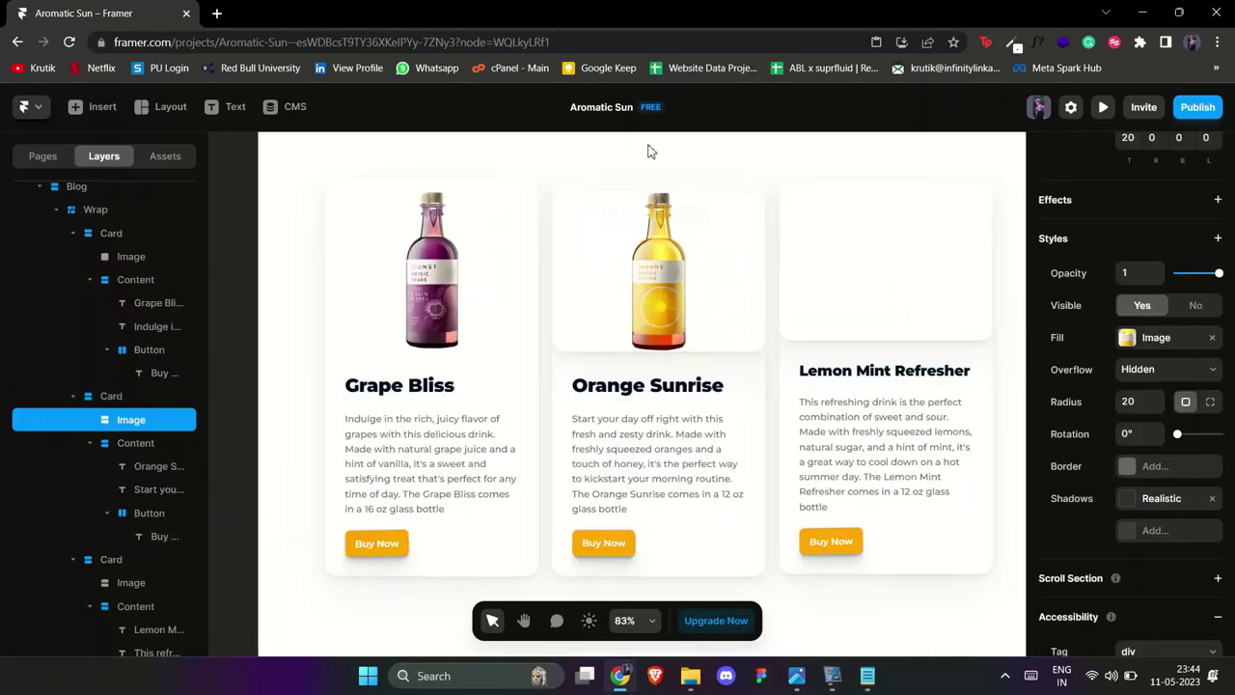
click(652, 152)
double_click(679, 210)
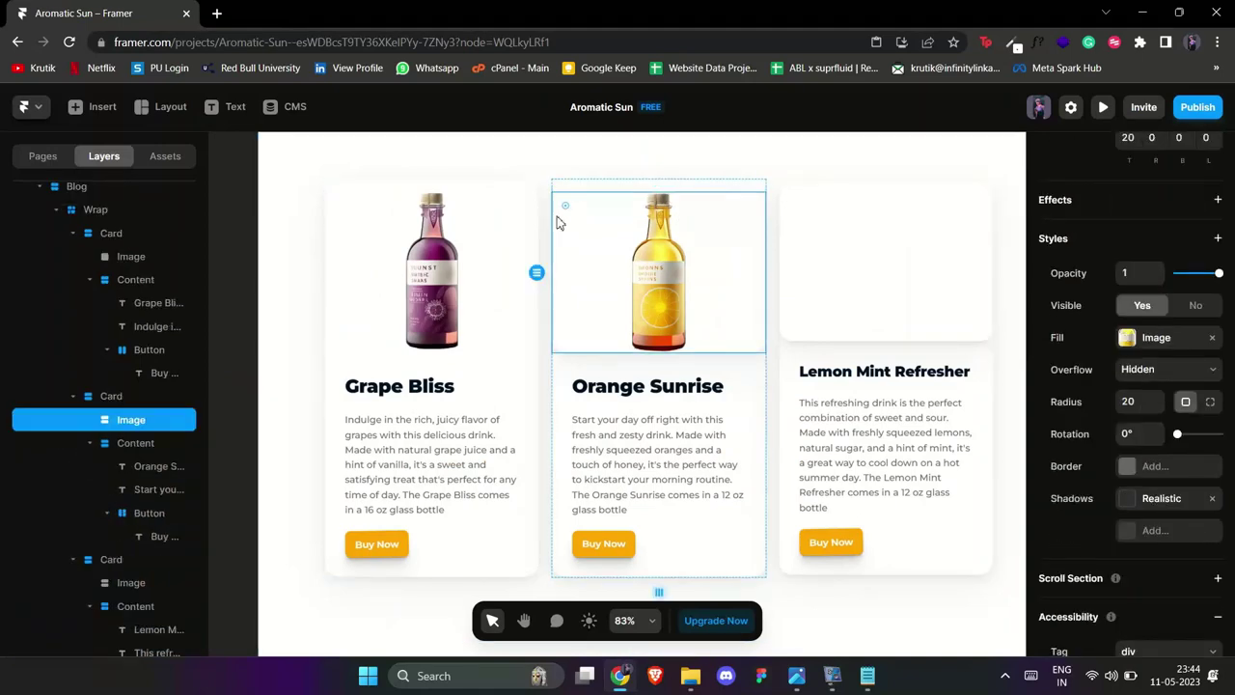
click(689, 150)
click(730, 189)
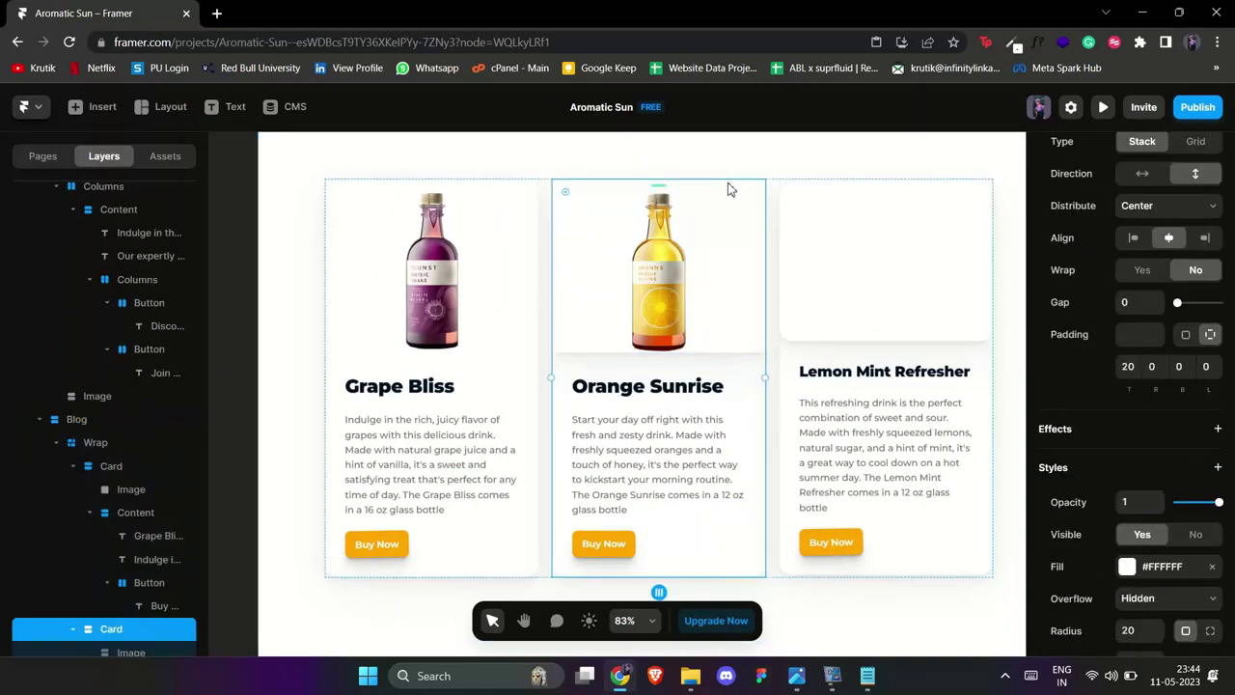
scroll(1221, 477, down, 4)
click(1211, 204)
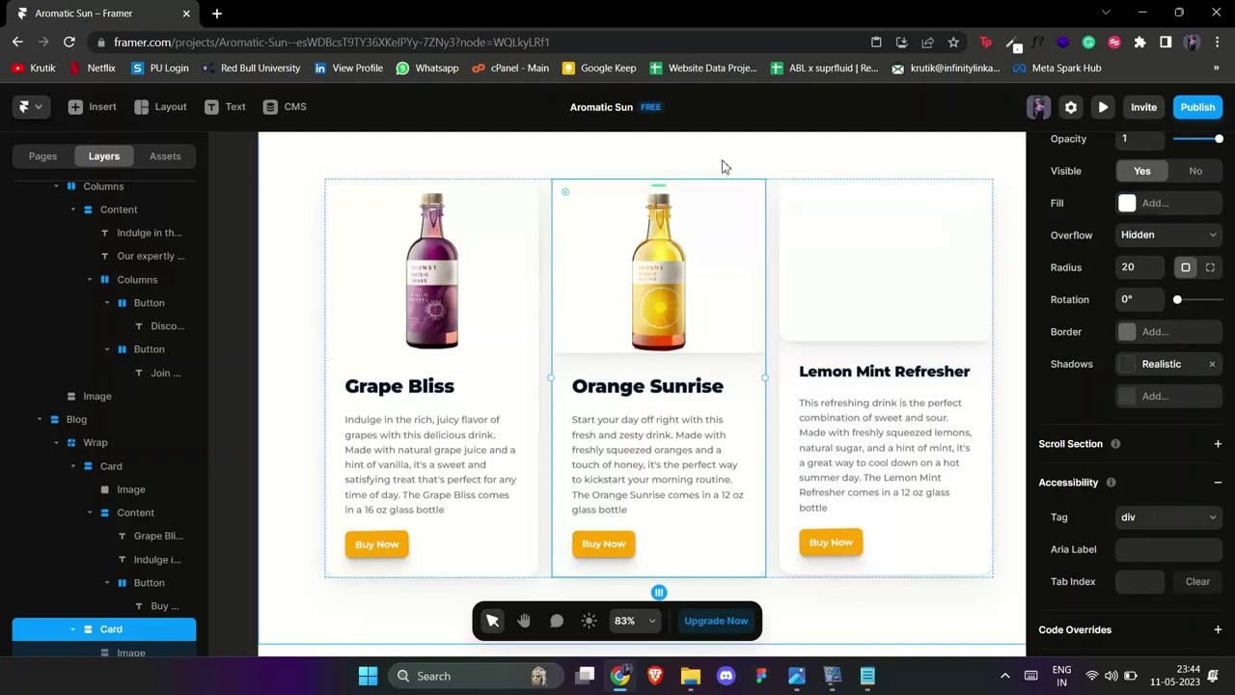
- Set the corner radius of the Orange Sunrise card's image to 0
click(721, 155)
click(745, 226)
scroll(1201, 404, down, 4)
scroll(1199, 404, up, 1)
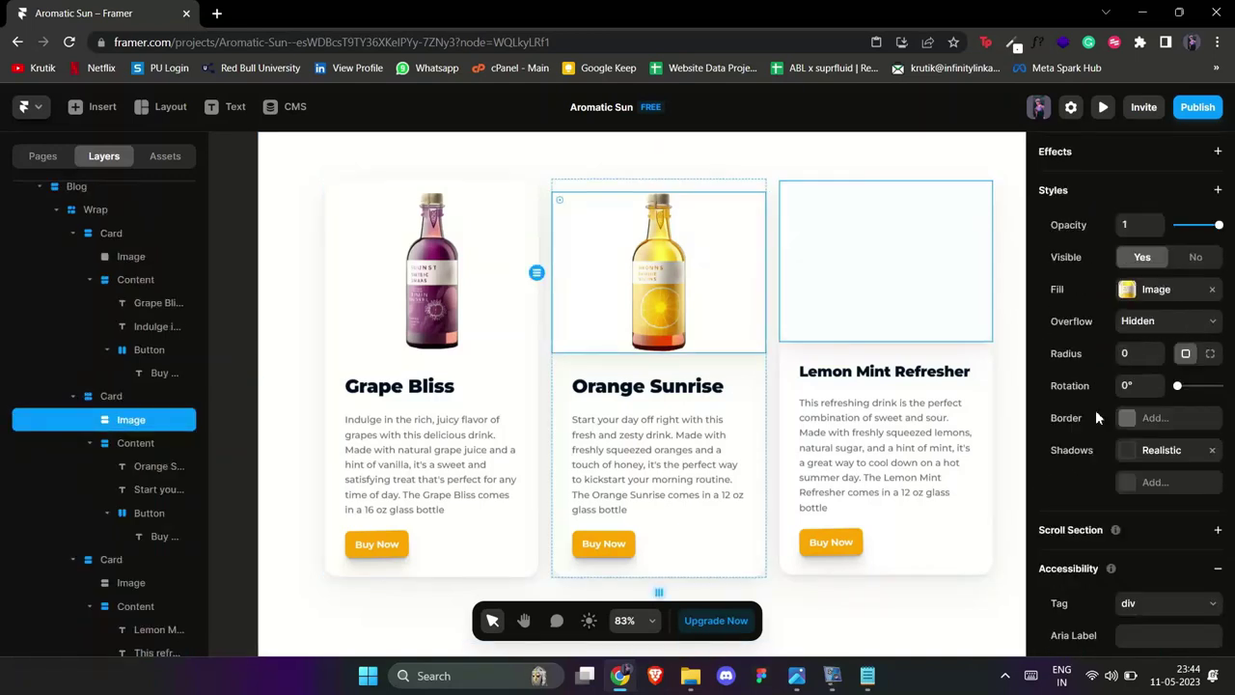
click(118, 401)
click(119, 420)
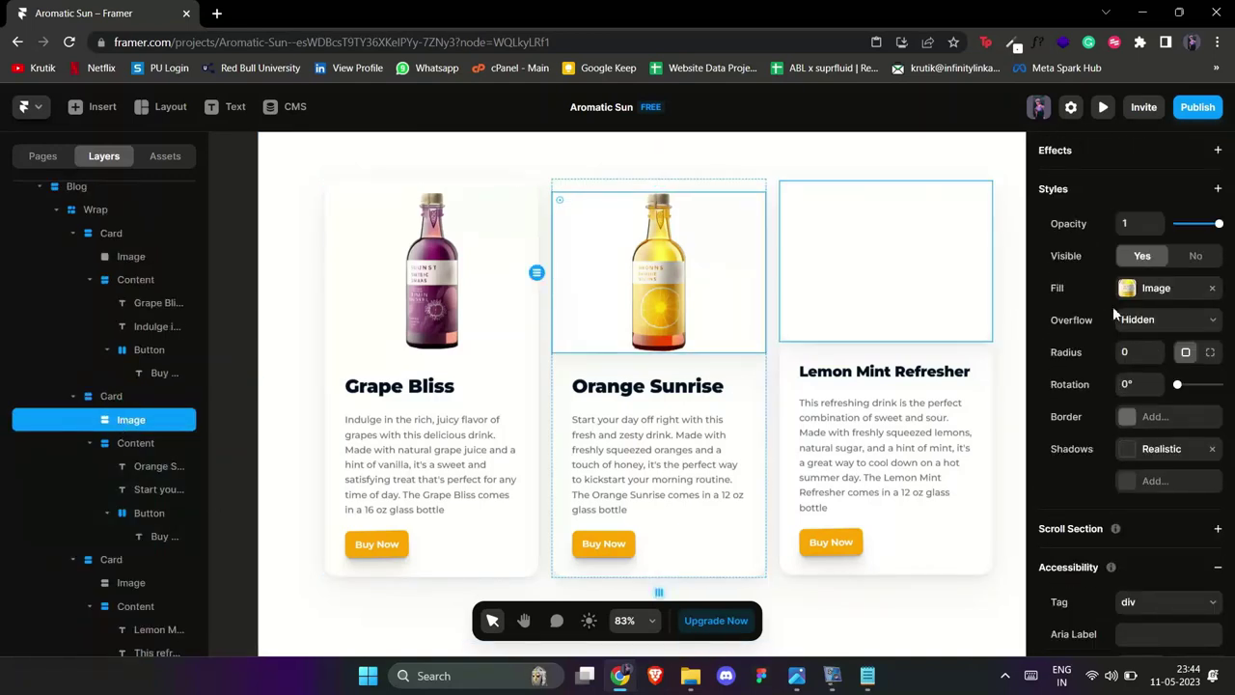
- Set the Orange Sunrise image's overflow to Visible and remove its Realistic shadow
click(1211, 322)
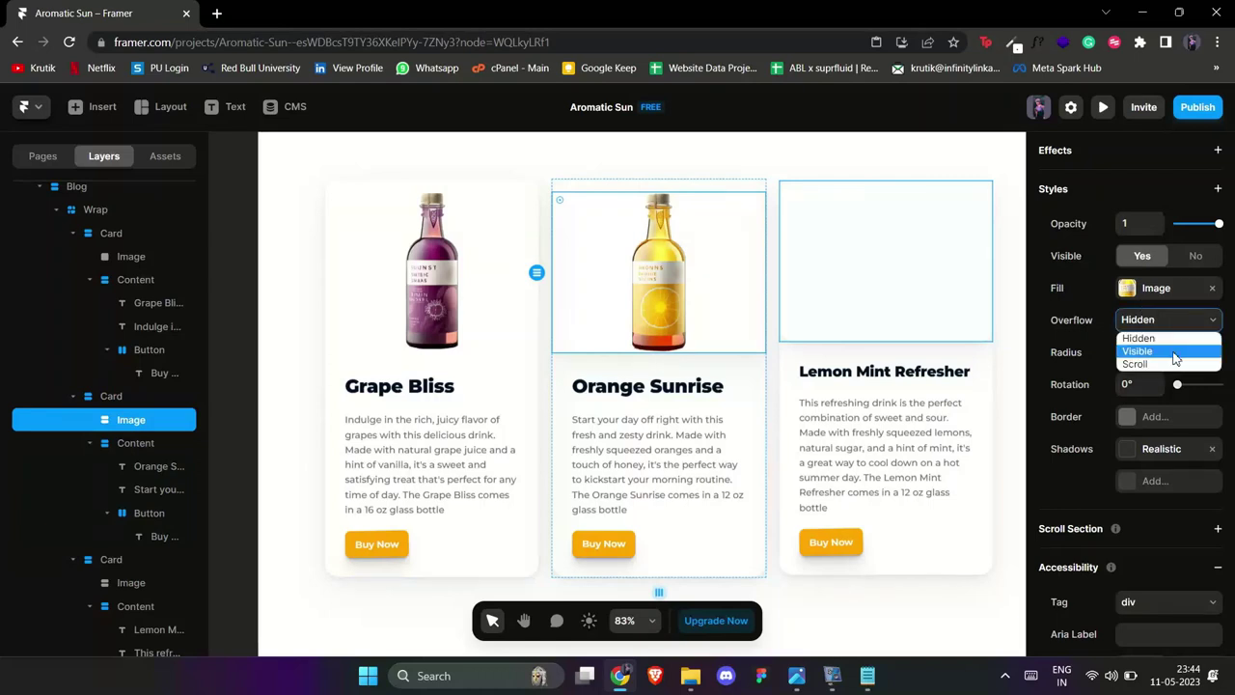
click(1175, 355)
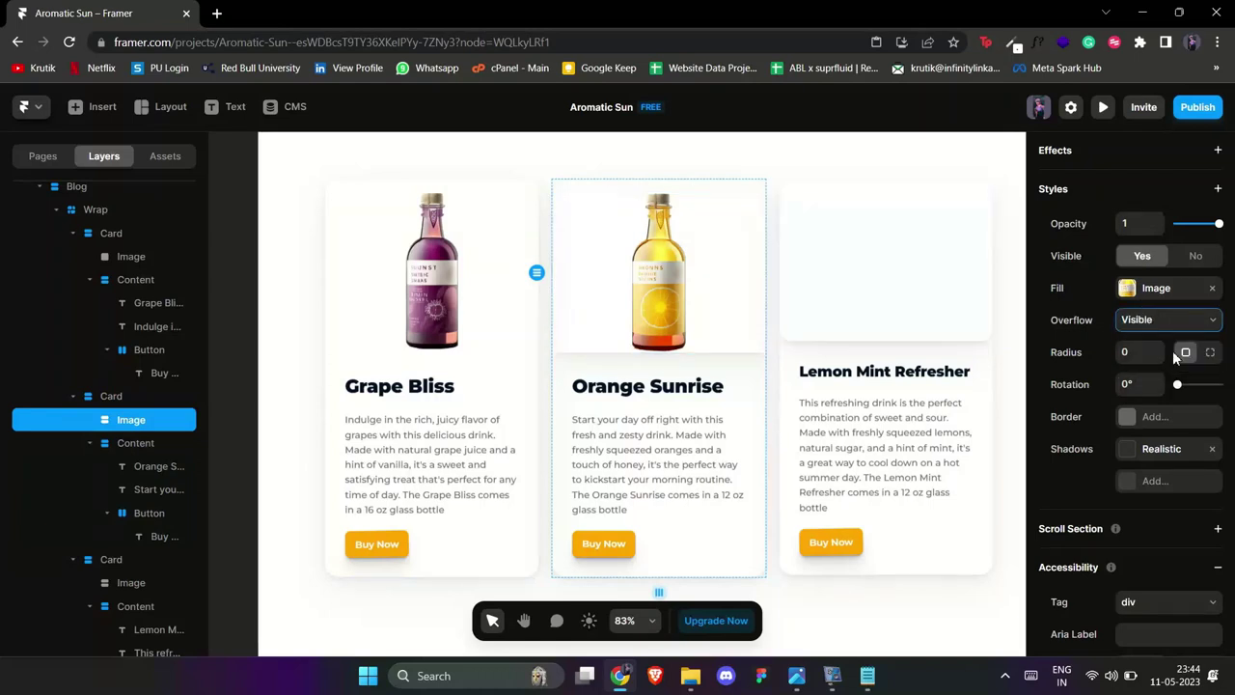
click(1212, 449)
- Examine the Grape Bliss image's fill, radius and shadow settings for comparison with the other cards
click(378, 200)
click(384, 159)
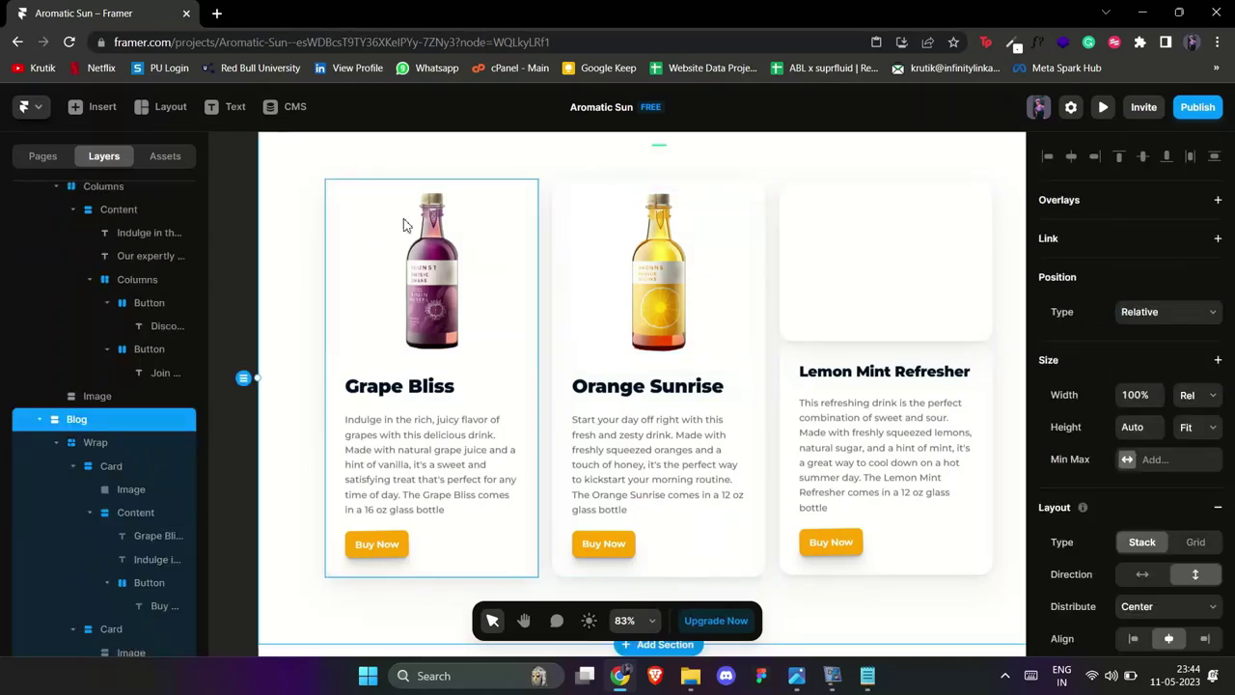
click(406, 224)
scroll(1190, 269, up, 2)
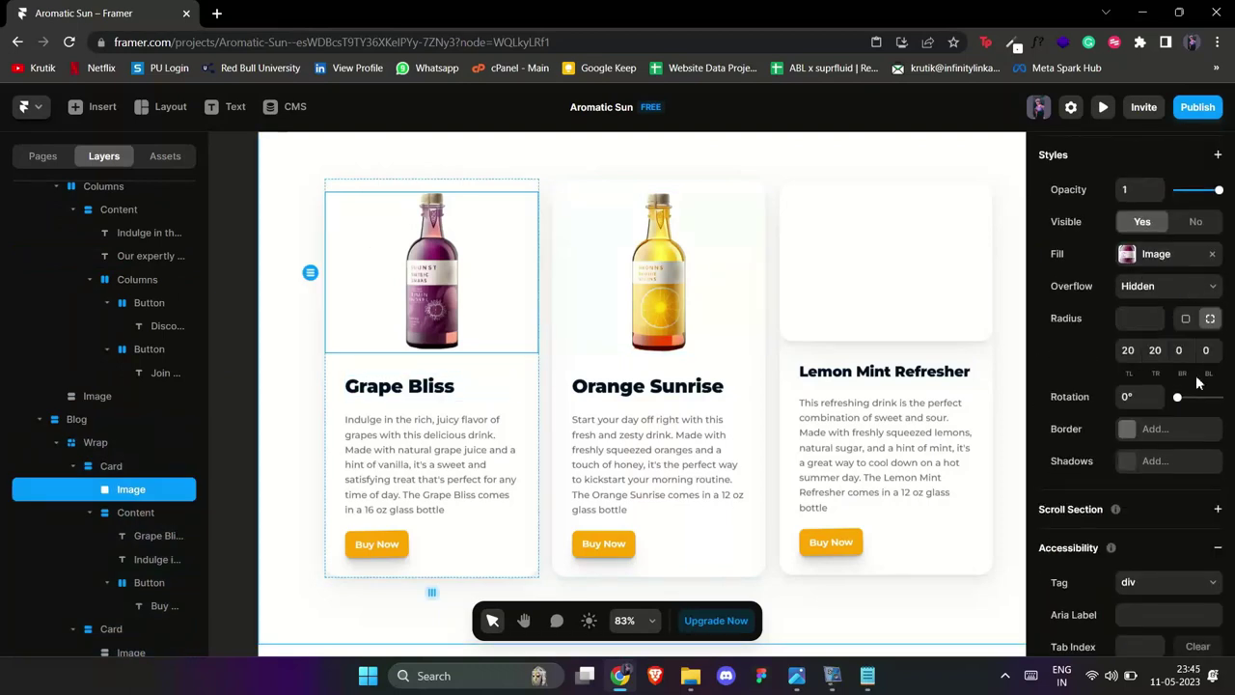
scroll(1193, 367, up, 2)
scroll(1190, 343, down, 3)
click(475, 171)
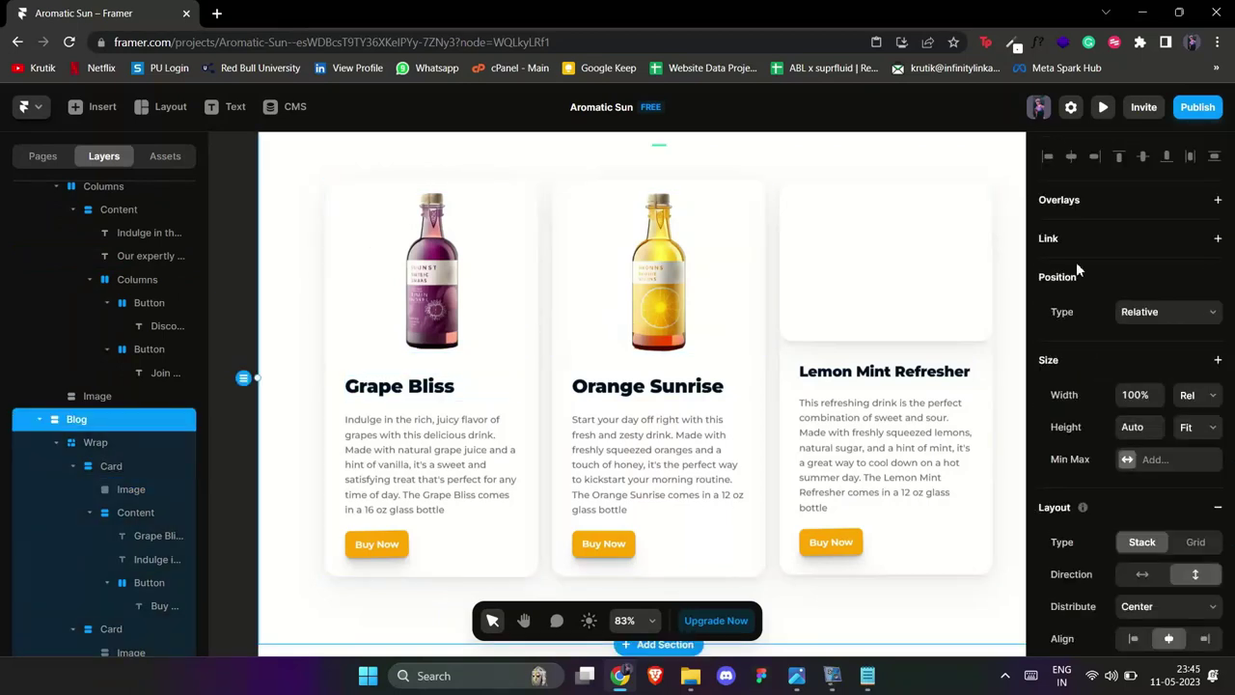
- Remove the shadow from the empty image area of the Lemon Mint Refresher card
click(934, 272)
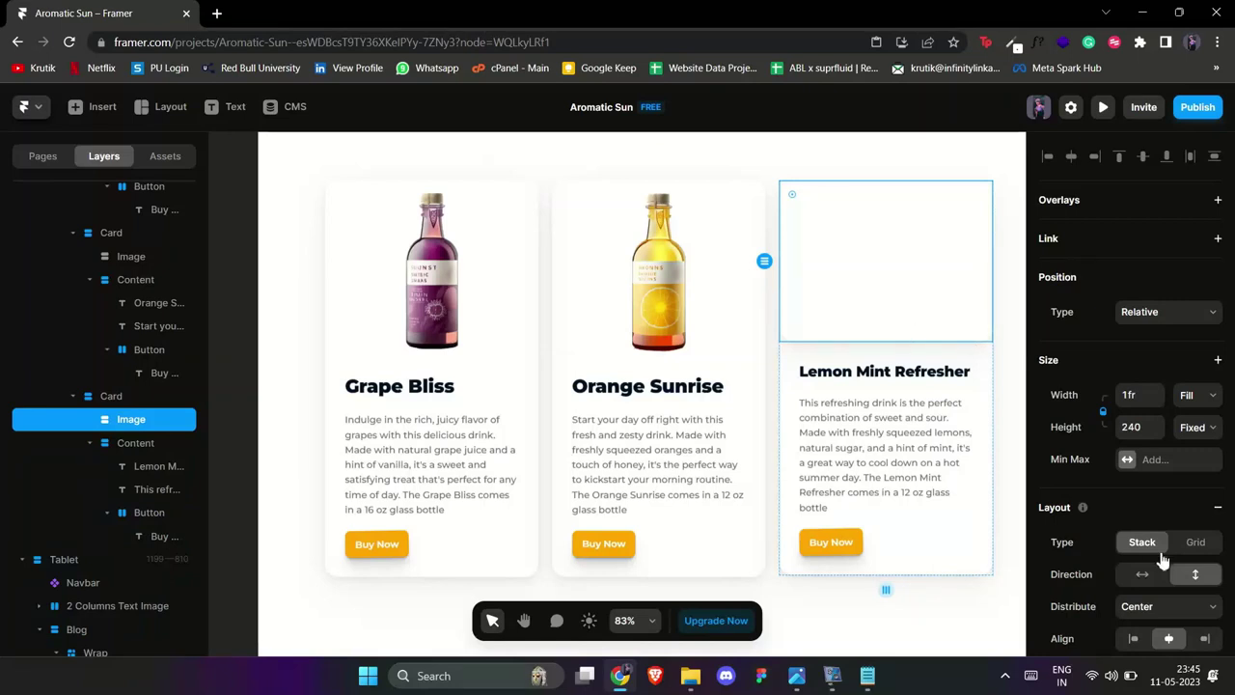
scroll(1163, 560, down, 5)
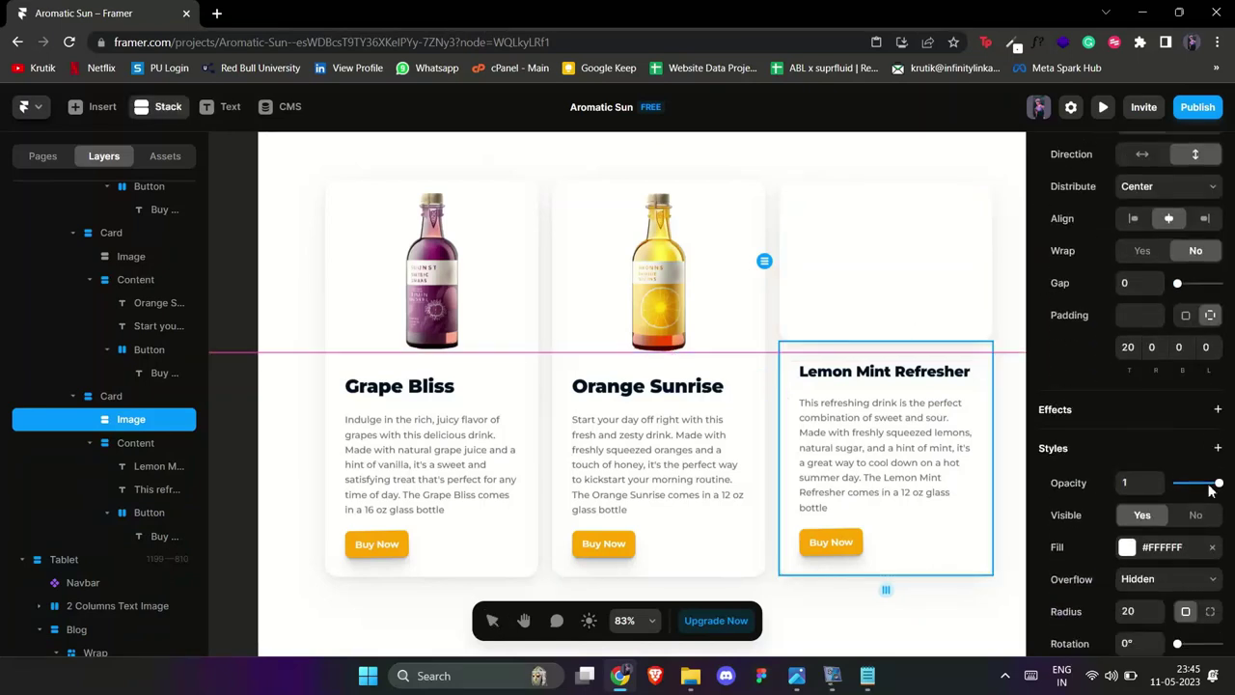
scroll(1210, 490, up, 2)
scroll(1210, 492, down, 6)
click(1212, 321)
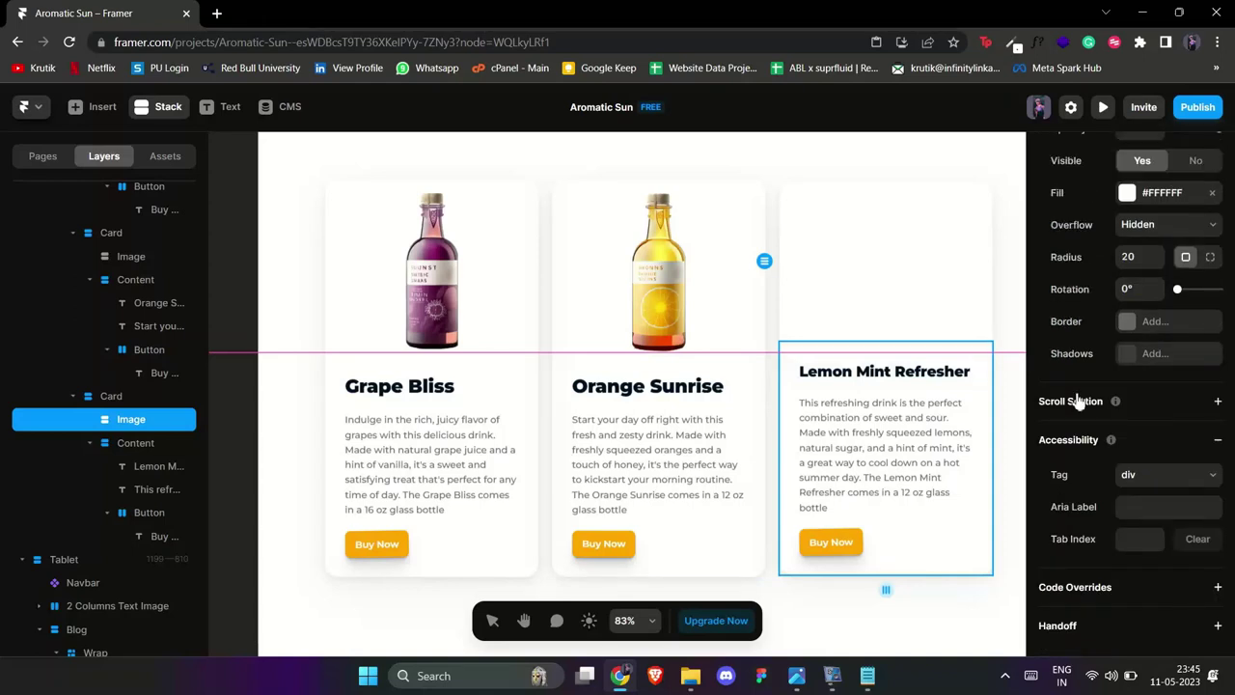
- Fill the Lemon Mint Refresher card's image area with the Lemont Mint picture and set its sizing to Fit
click(789, 193)
click(1127, 226)
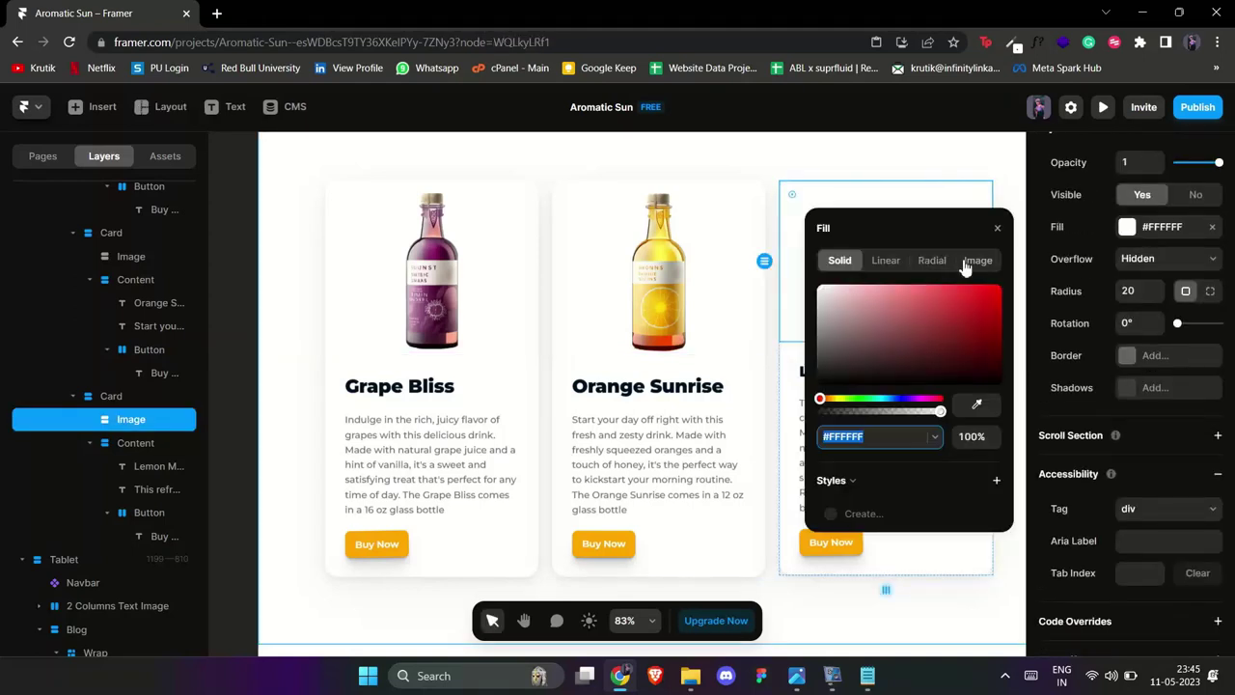
click(960, 261)
click(905, 349)
double_click(367, 140)
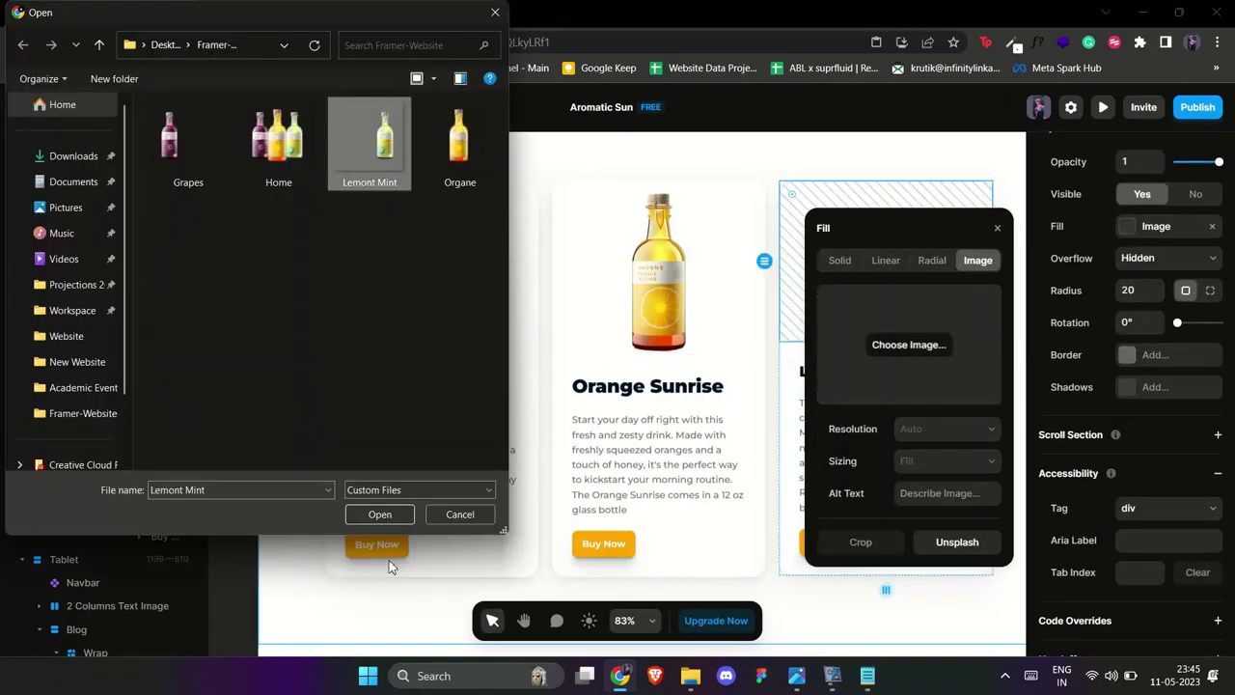
click(935, 460)
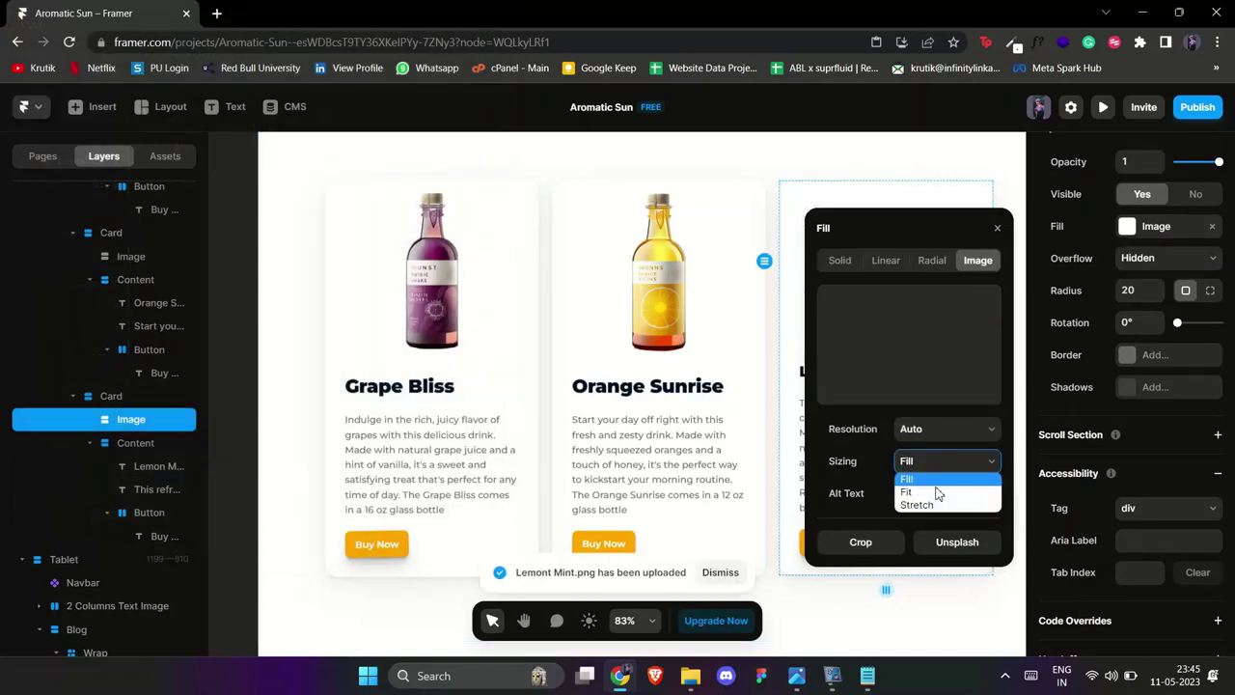
click(888, 485)
- Crop the Lemont Mint picture tightly around the bottle, to about 138 by 401
click(860, 542)
drag(441, 420, 670, 421)
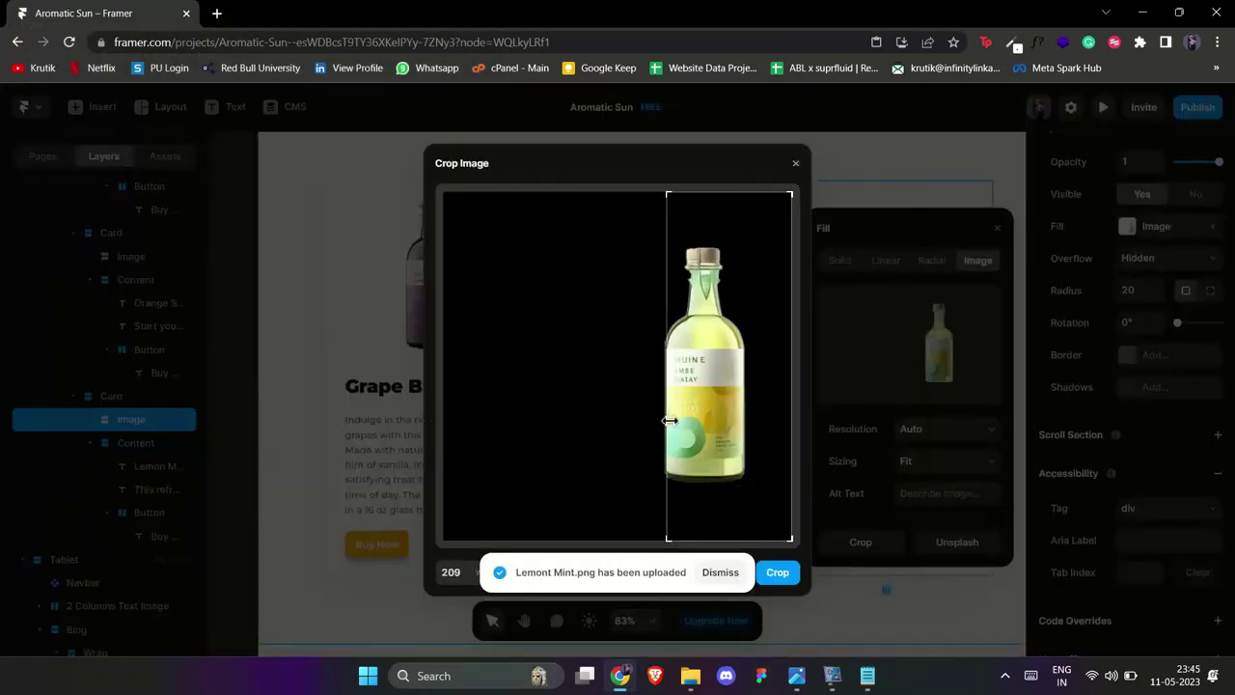
drag(716, 541, 712, 491)
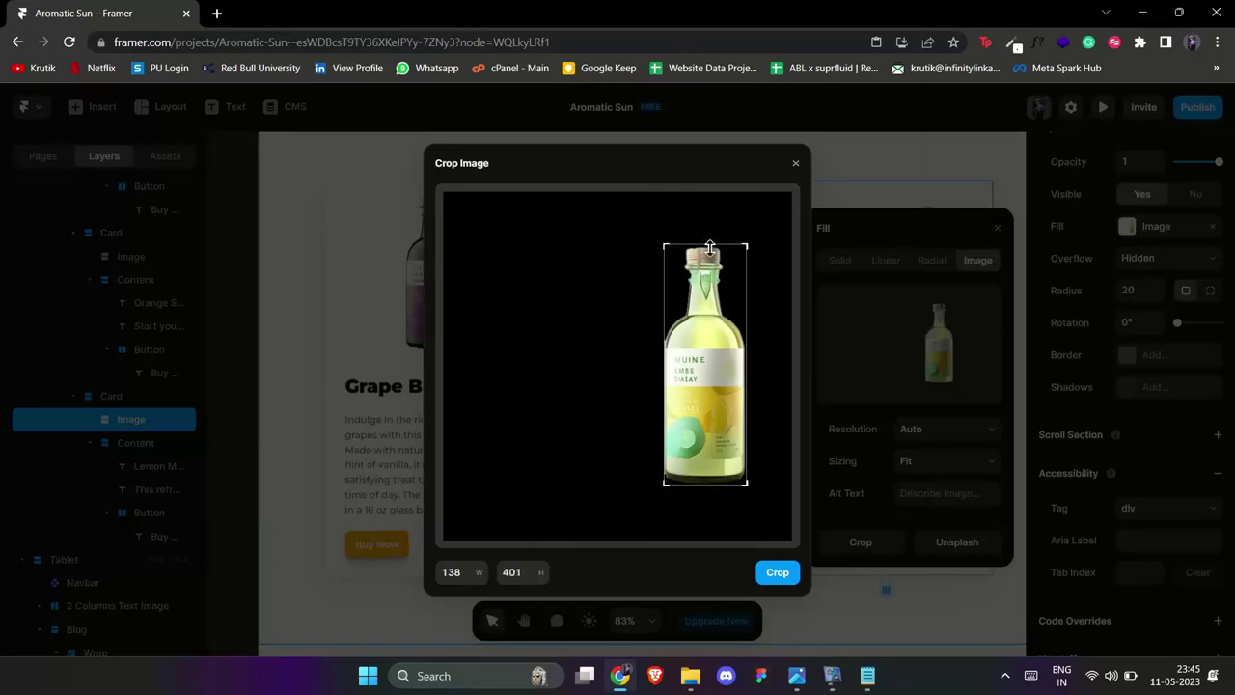
click(777, 574)
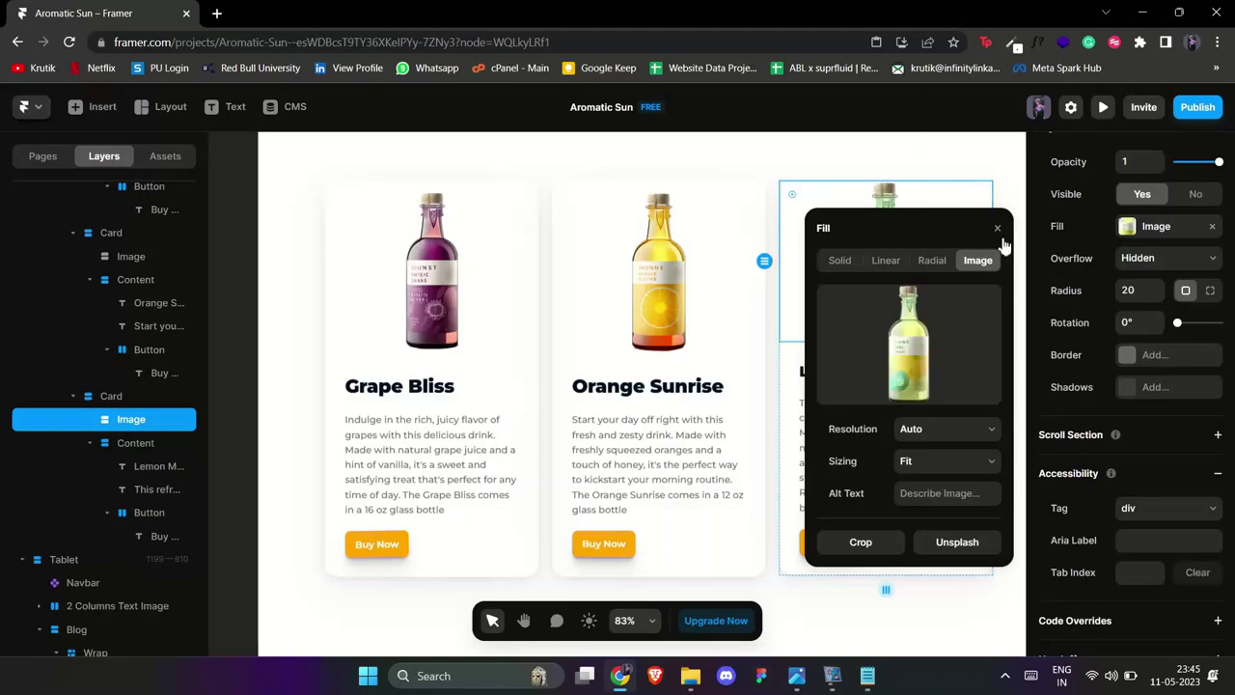
click(851, 169)
key(ctrl+z)
- Set the Lemon Mint Refresher card's top padding to 20
click(862, 364)
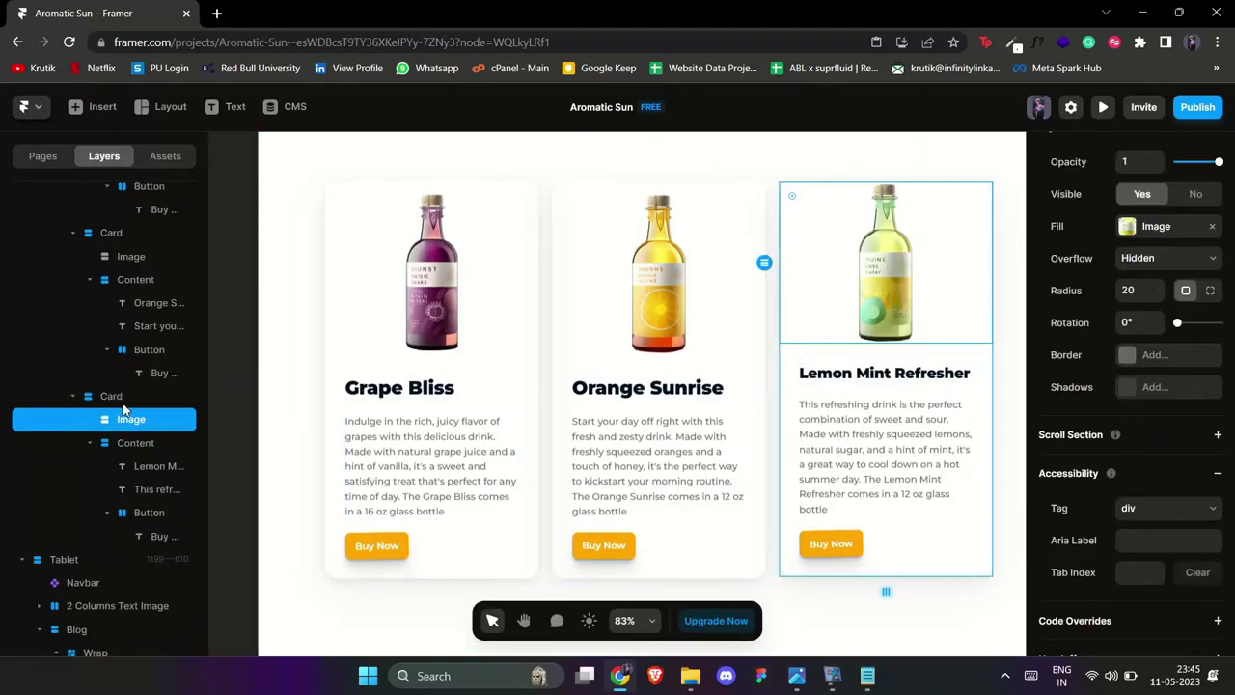
click(1211, 415)
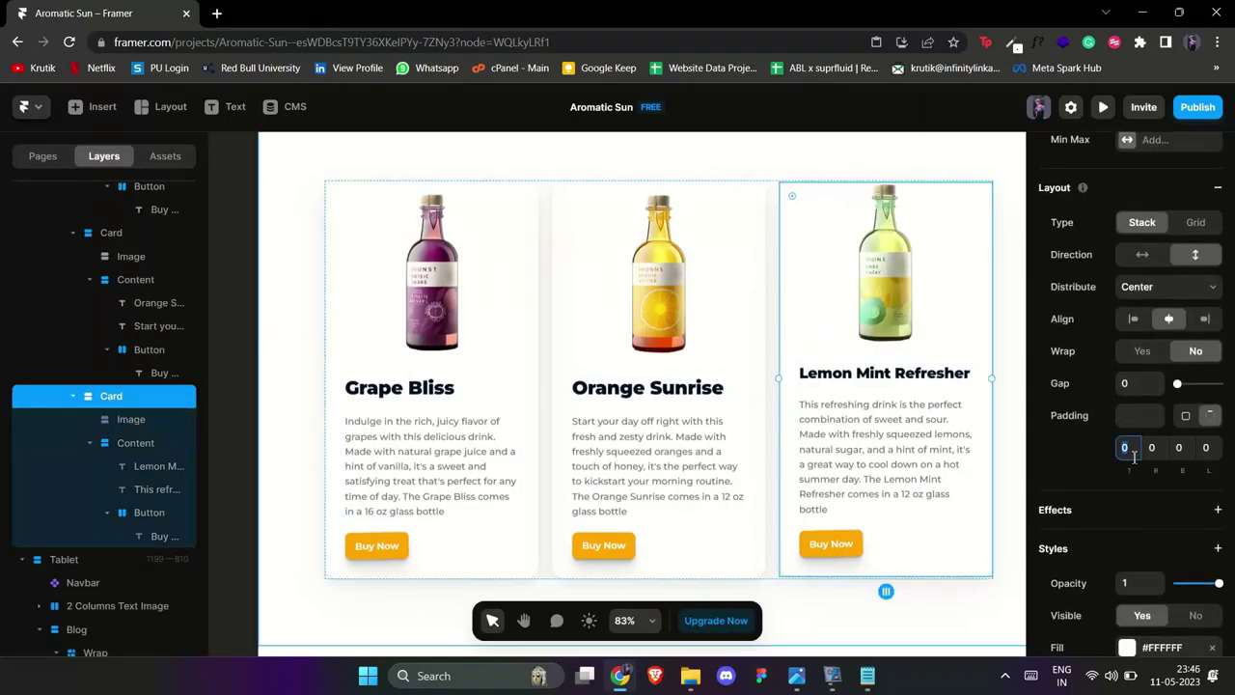
text(20)
click(869, 170)
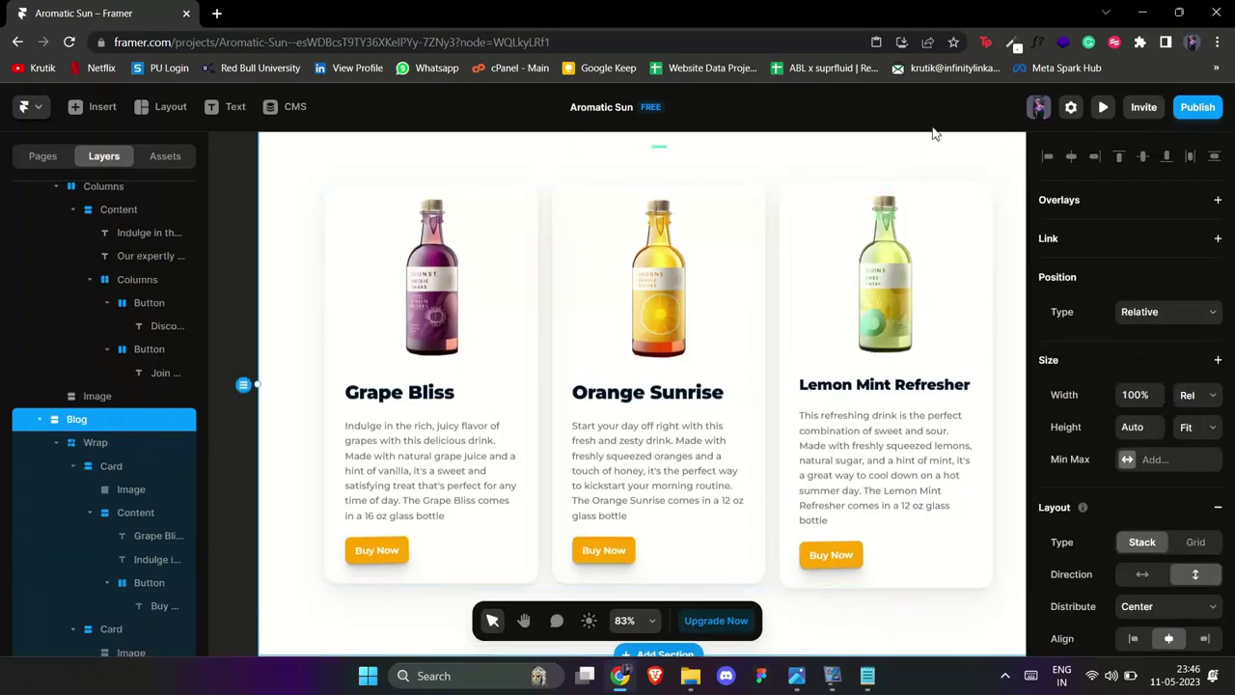
- Duplicate the Grape Bliss heading and place the copy between the description and the Buy Now button
scroll(846, 371, down, 1)
scroll(614, 363, down, 2)
ctrl+click(464, 294)
key(ctrl+d)
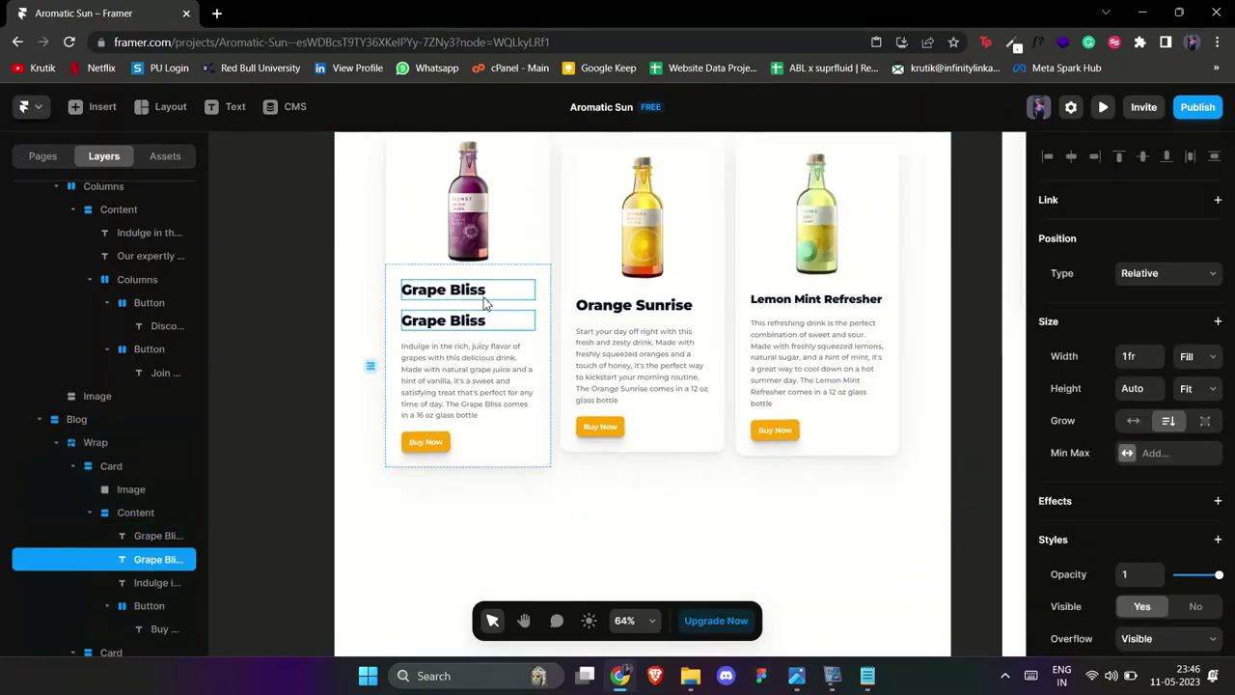
drag(482, 332, 482, 413)
- Duplicate the Orange Sunrise heading and place the copy just above that card's Buy Now button
click(622, 304)
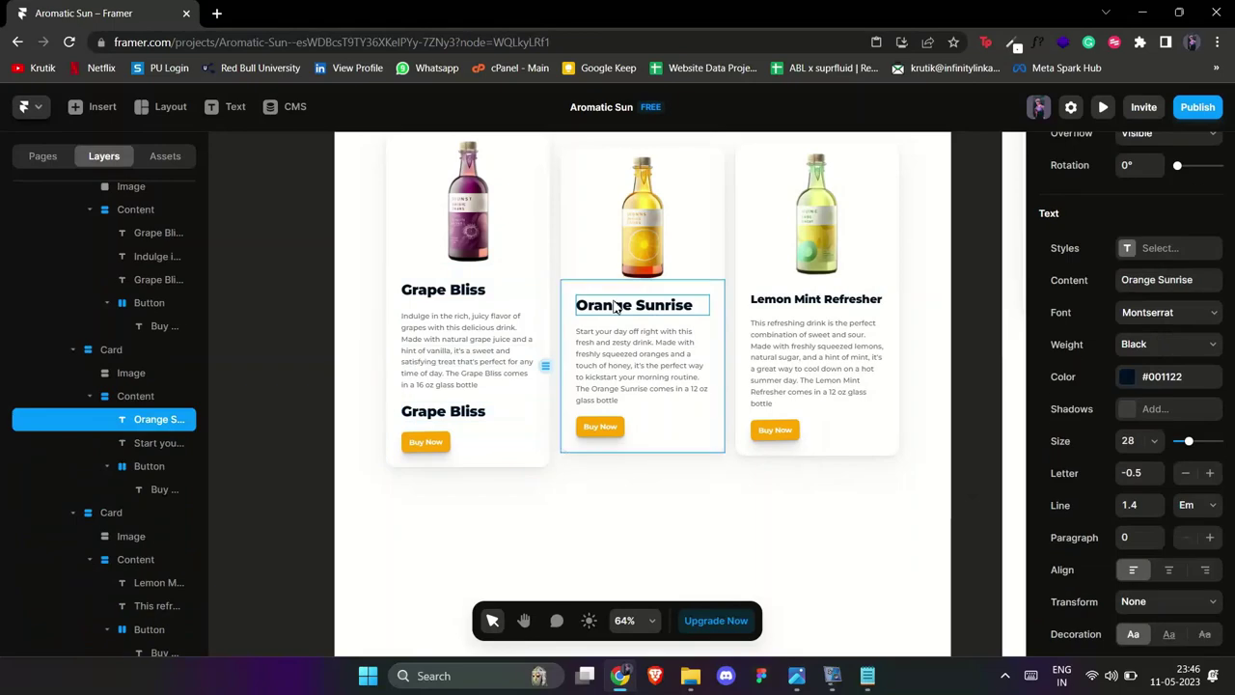
key(ctrl+d)
drag(619, 405, 622, 412)
- Duplicate the Lemon Mint Refresher heading and place the copy below its description, above the Buy Now button
click(816, 299)
key(ctrl+d)
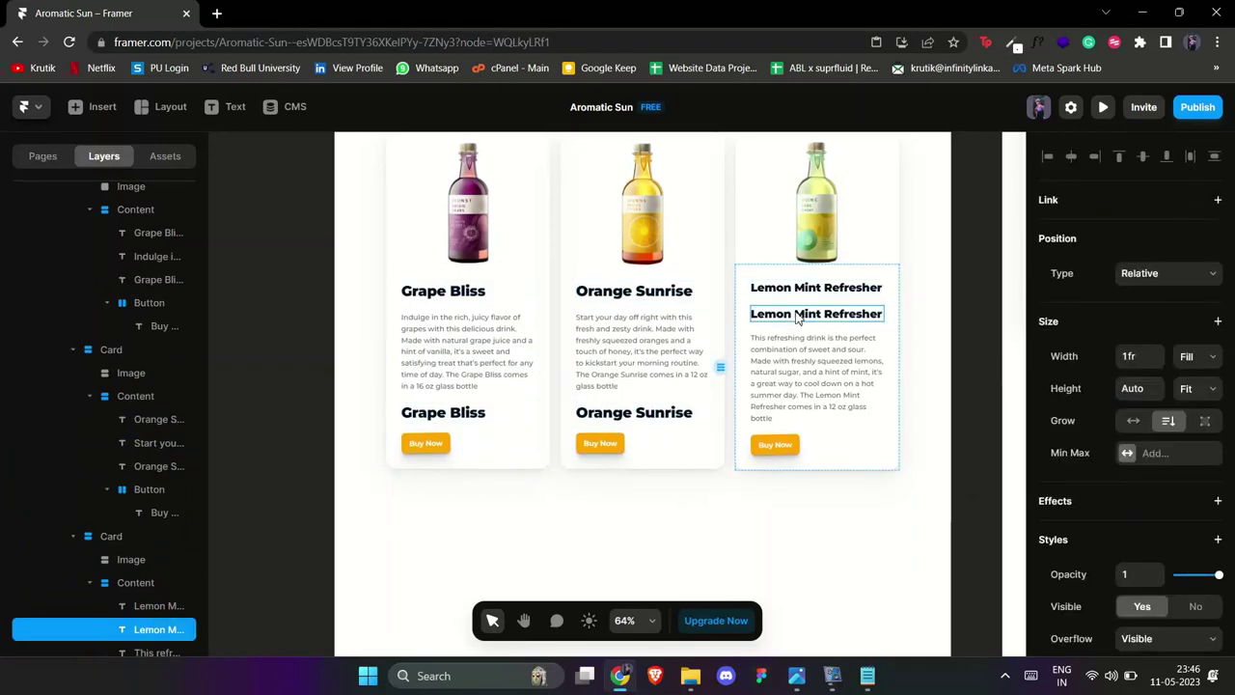
drag(791, 315, 797, 419)
- Copy the style of the lower Lemon Mint Refresher text onto the lower Grape Bliss and Orange Sunrise texts
right_click(797, 419)
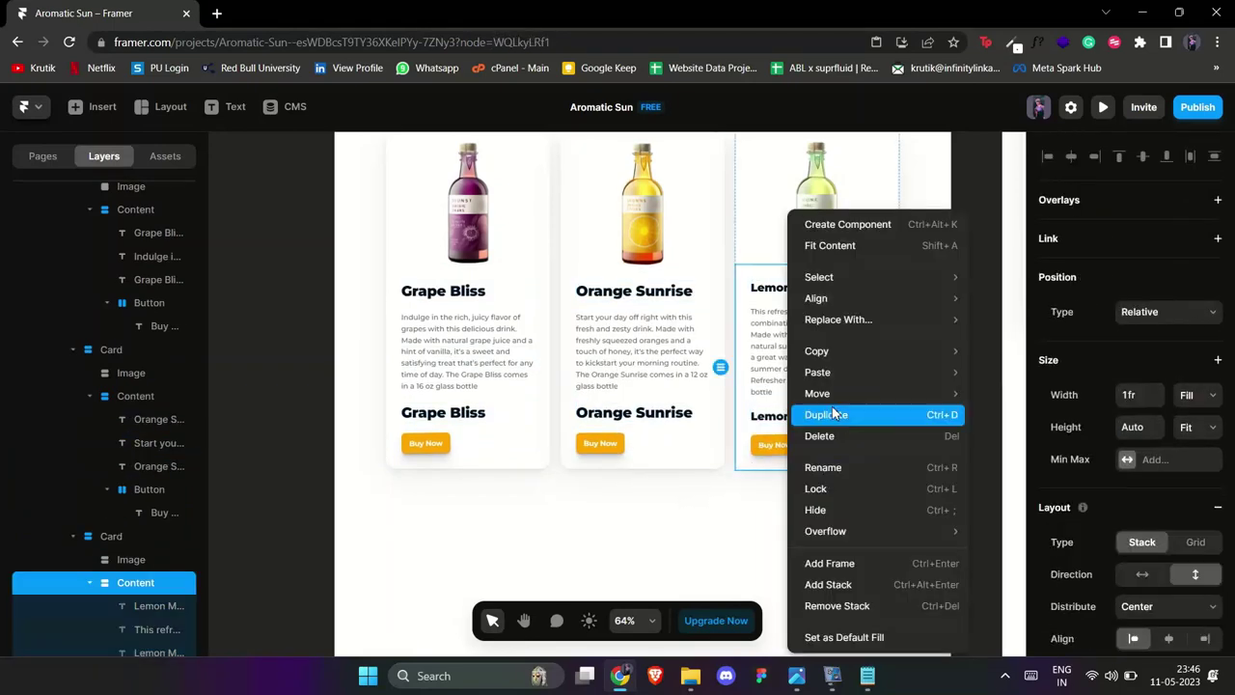
mouse_move(869, 350)
click(760, 419)
click(761, 420)
right_click(783, 419)
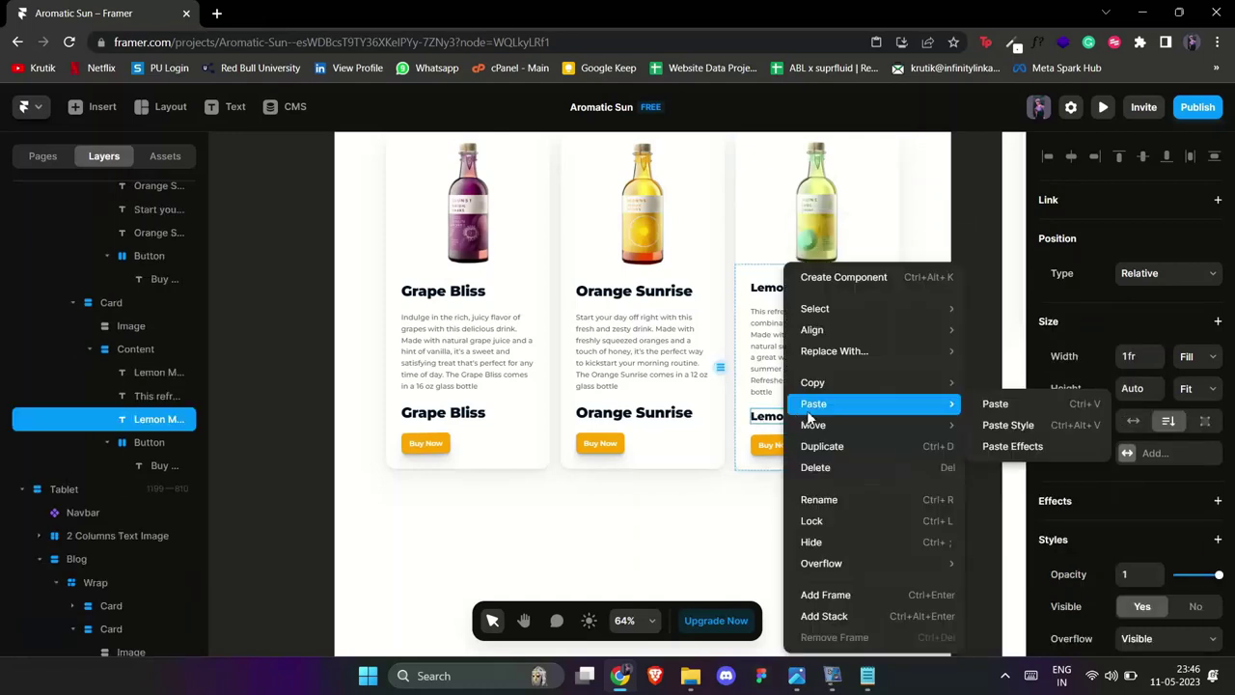
click(464, 423)
right_click(464, 423)
mouse_move(538, 417)
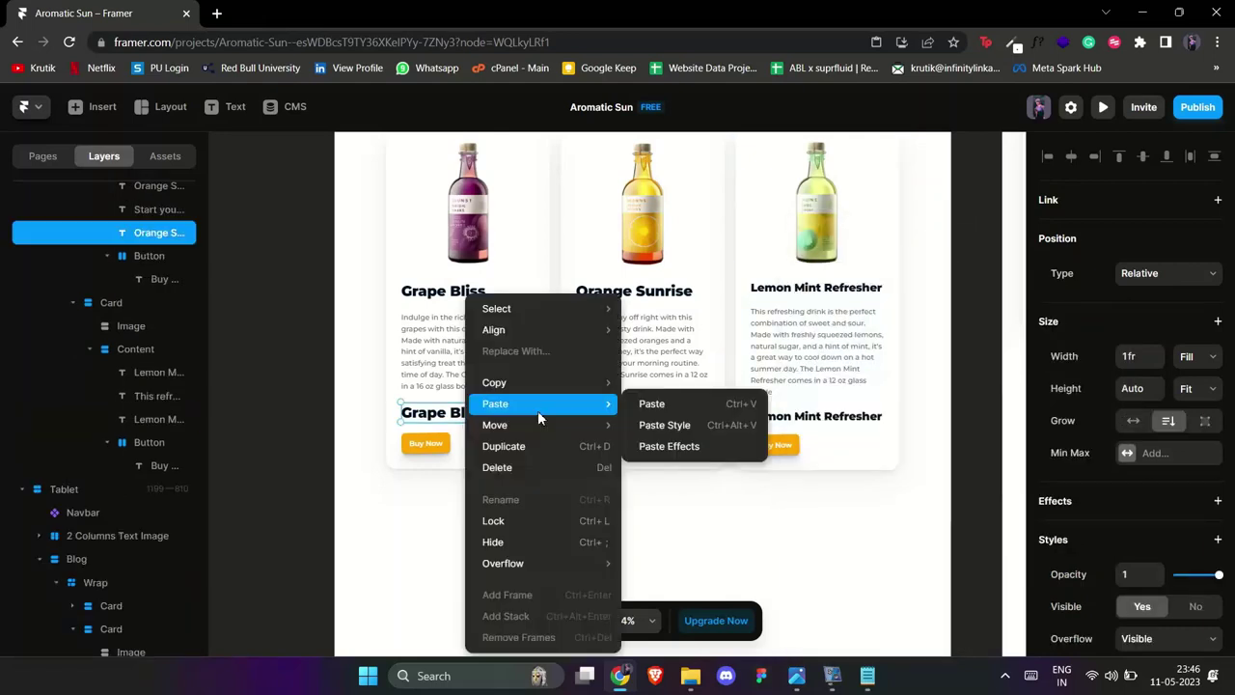
click(665, 426)
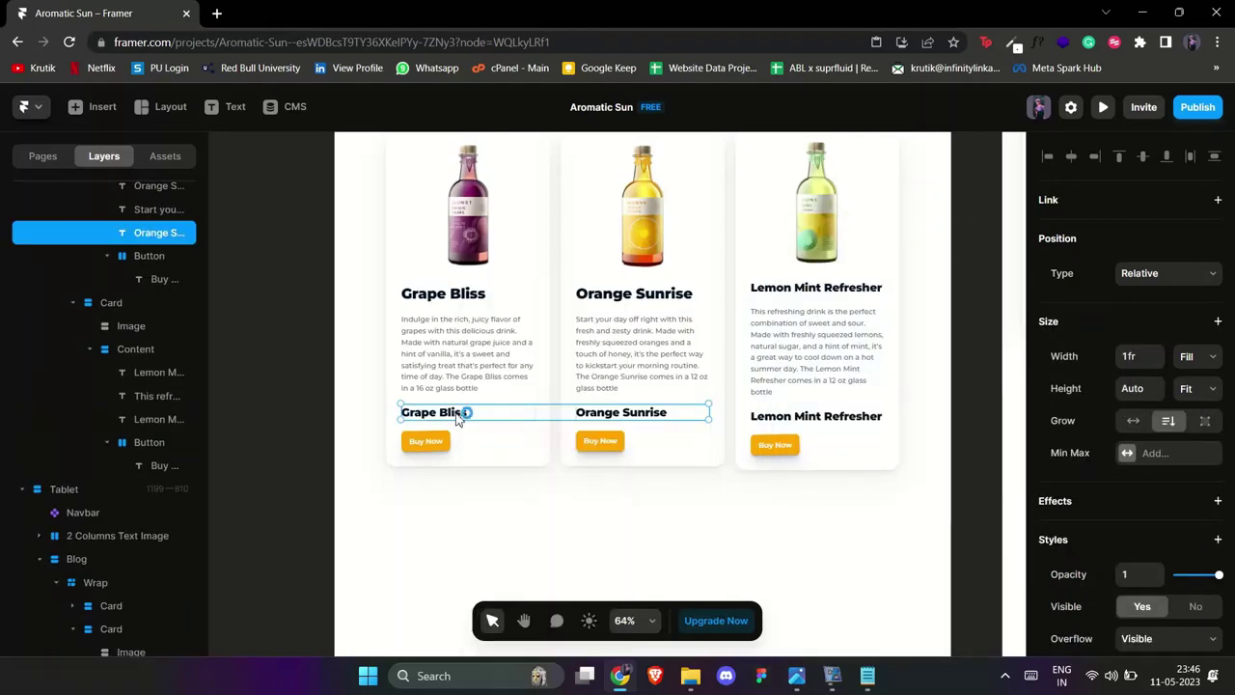
click(497, 498)
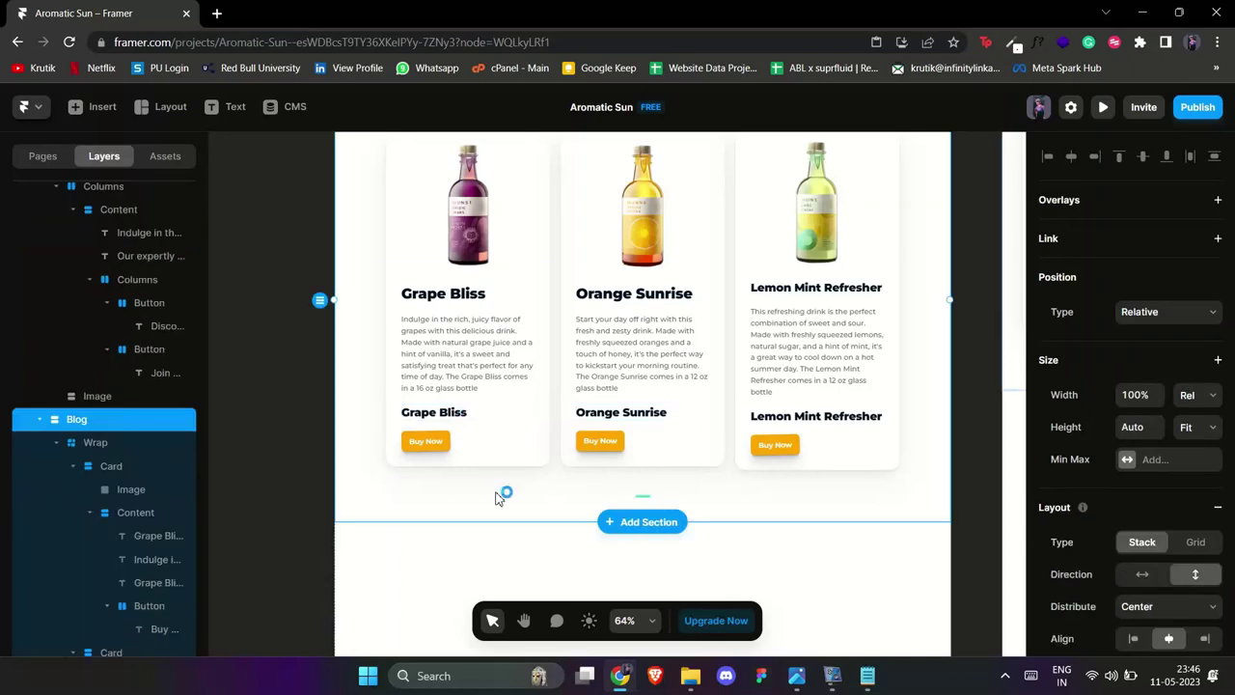
- Replace the duplicated heading texts with prices: ₹699/- on the Grape Bliss card and ₹499/- on the Orange Sunrise card
double_click(427, 413)
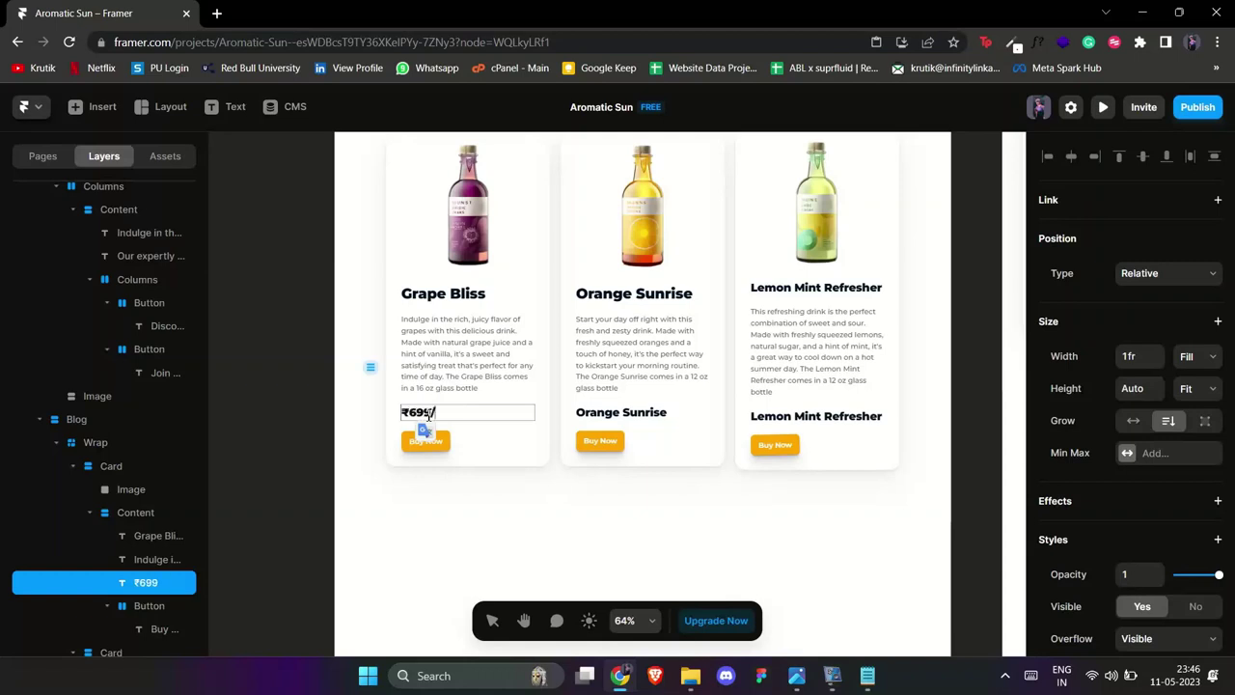
click(579, 422)
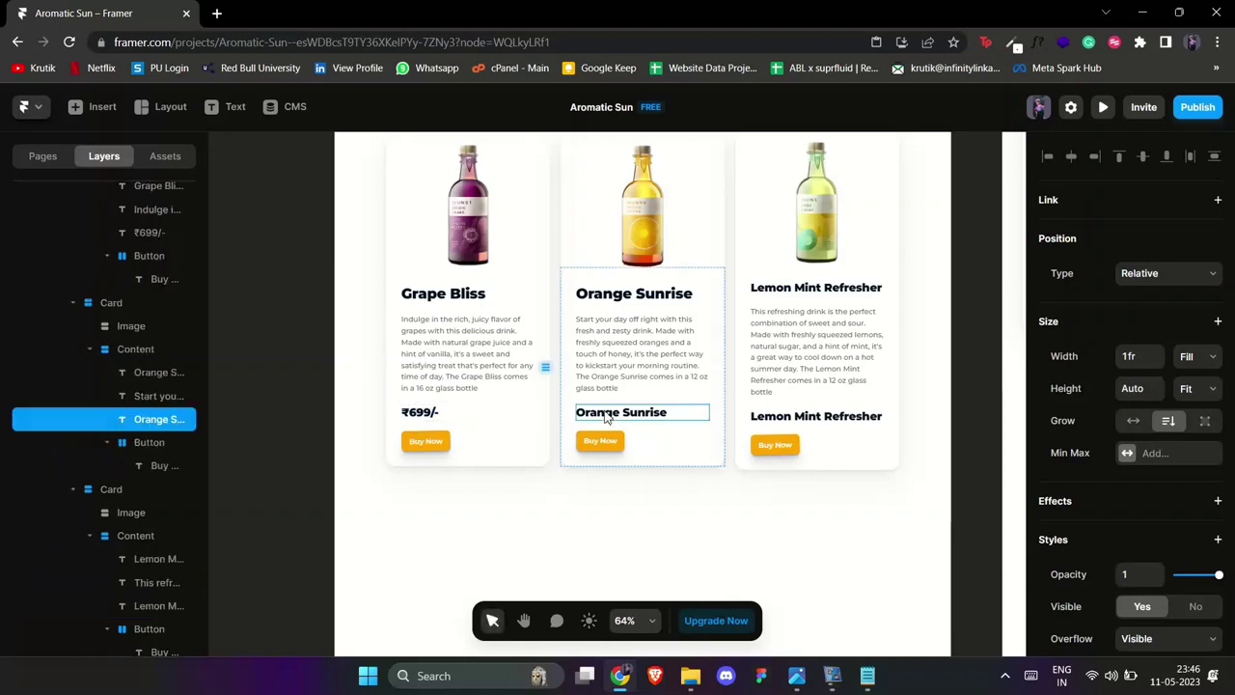
double_click(583, 417)
text(₹699/-)
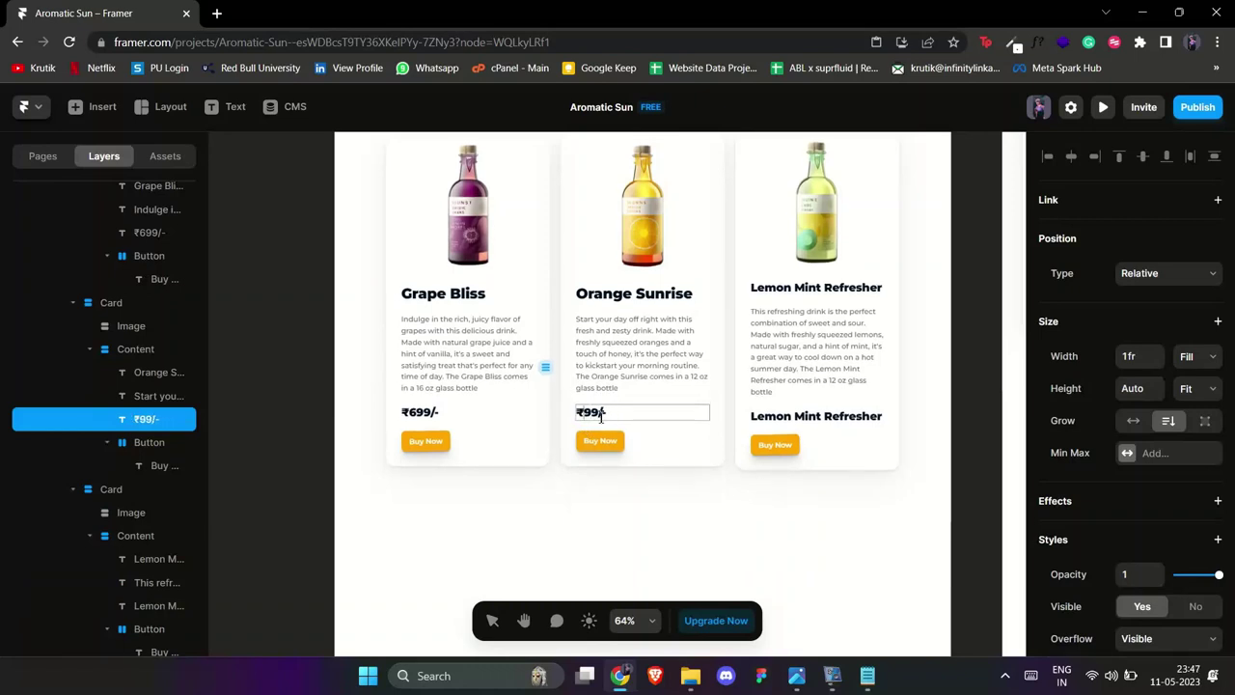
- Replace the duplicated Lemon Mint Refresher heading above the Buy Now button with the price ₹299/-
click(788, 424)
double_click(777, 420)
text(₹699/-)
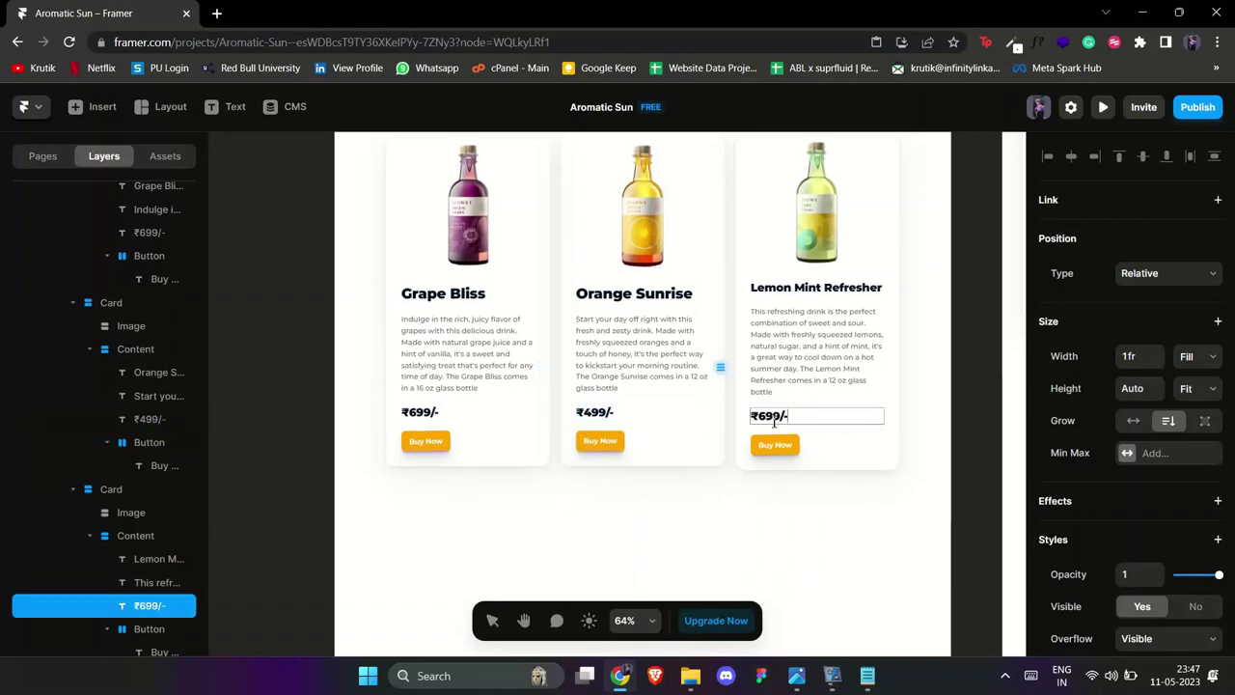
click(818, 524)
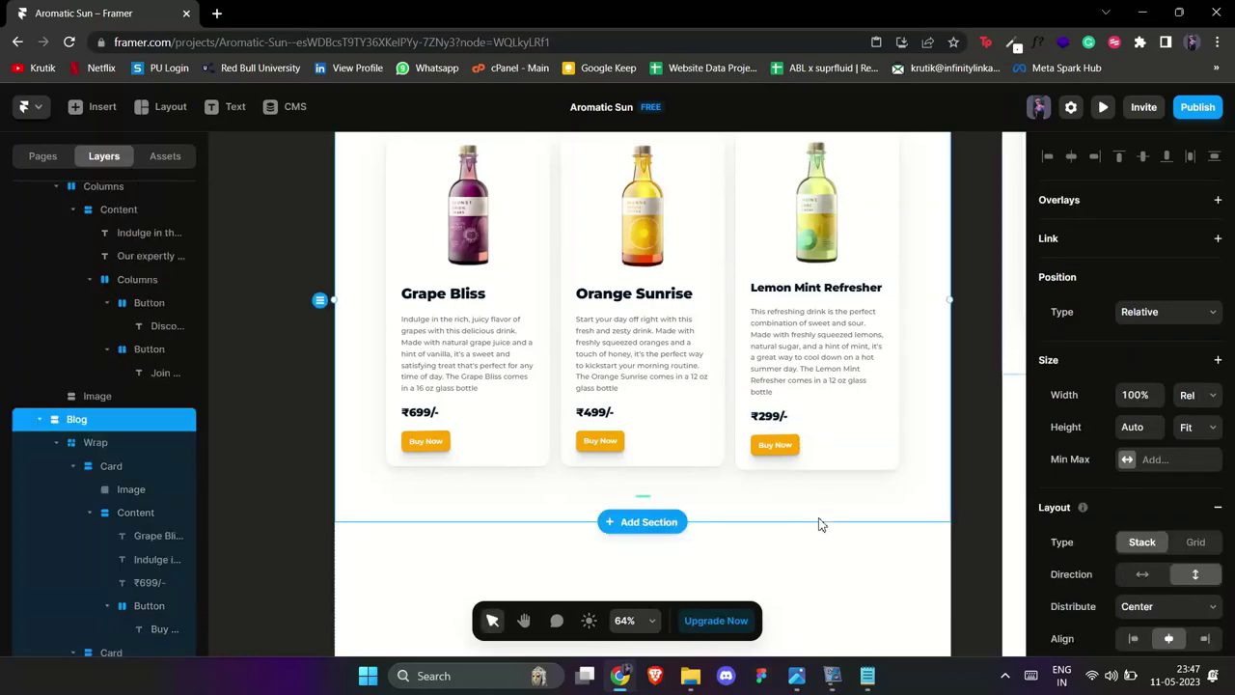
- Select the Phone breakpoint and open the sizing options for its height
scroll(819, 521, down, 6)
scroll(599, 309, down, 3)
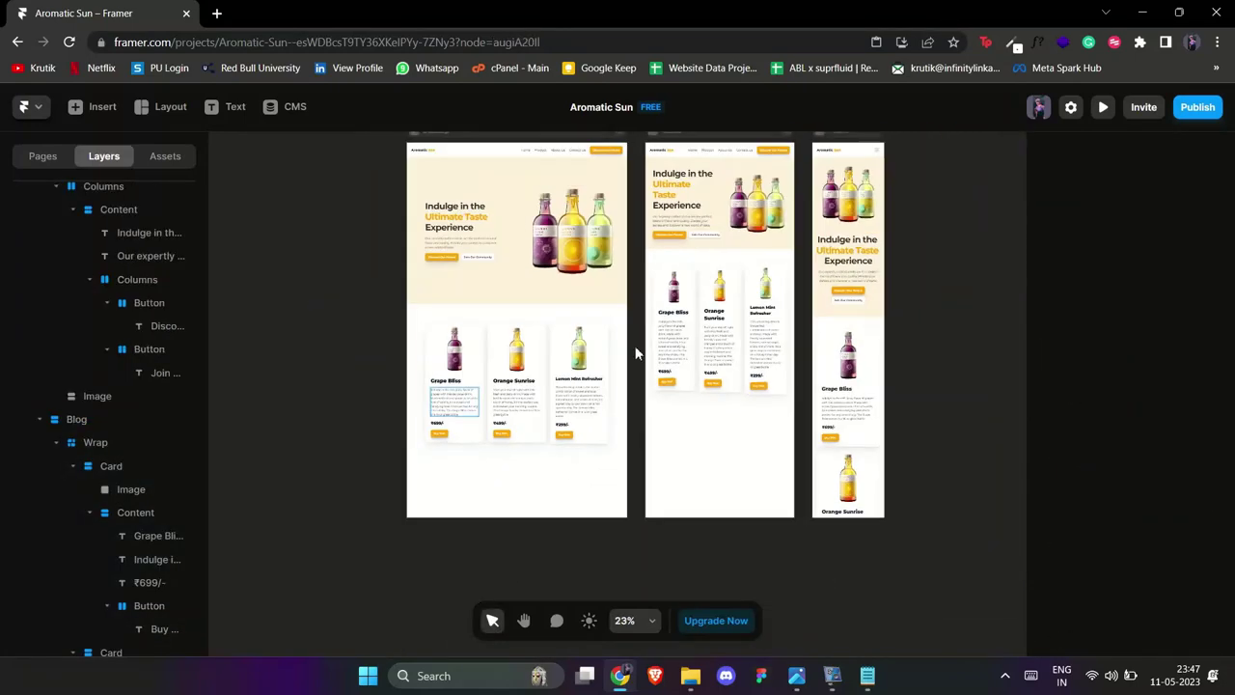
scroll(868, 290, up, 2)
click(820, 185)
click(1195, 376)
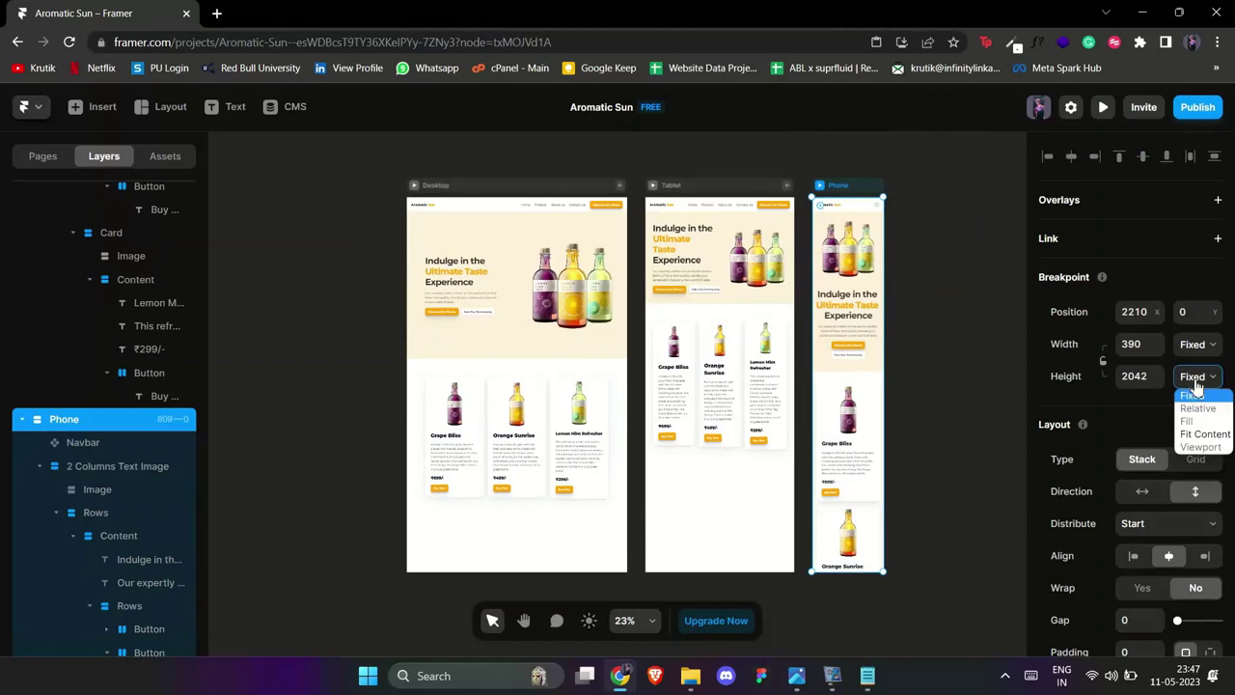
- Set the Phone breakpoint's height to Fit Content
click(1204, 434)
click(956, 233)
scroll(855, 386, down, 5)
scroll(543, 466, up, 4)
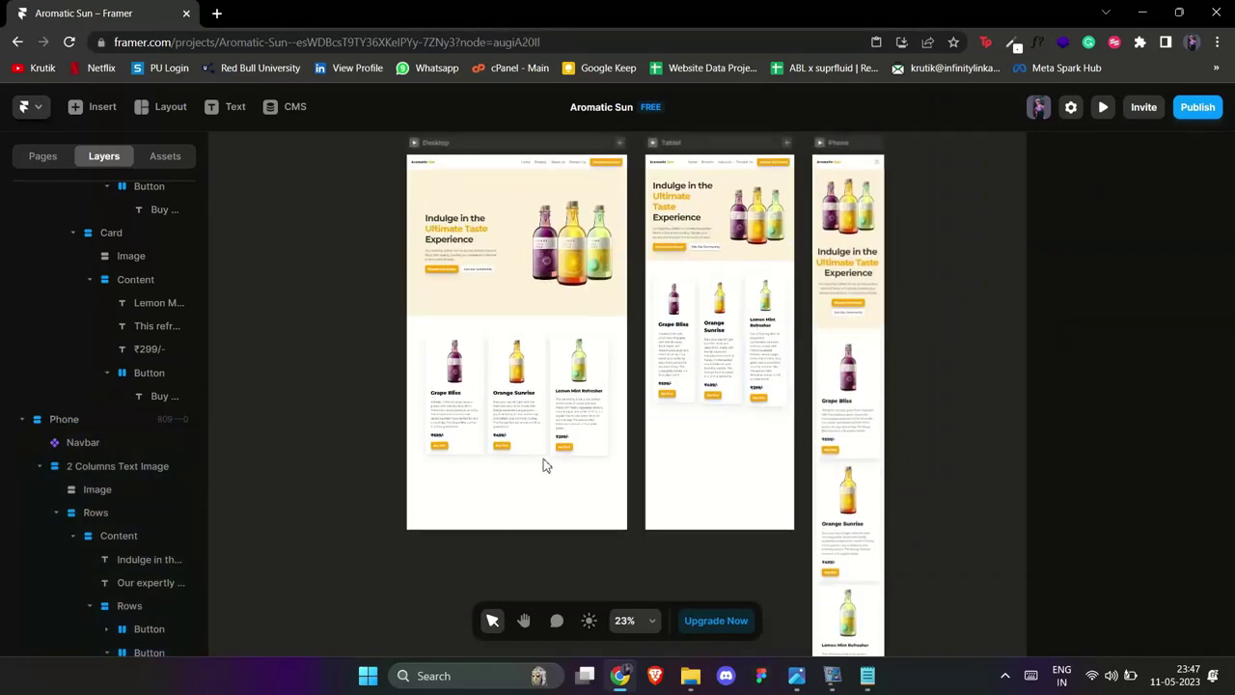
- Browse the ready-made section layouts in the insert library for one to follow the product cards
scroll(565, 271, up, 3)
scroll(570, 289, down, 3)
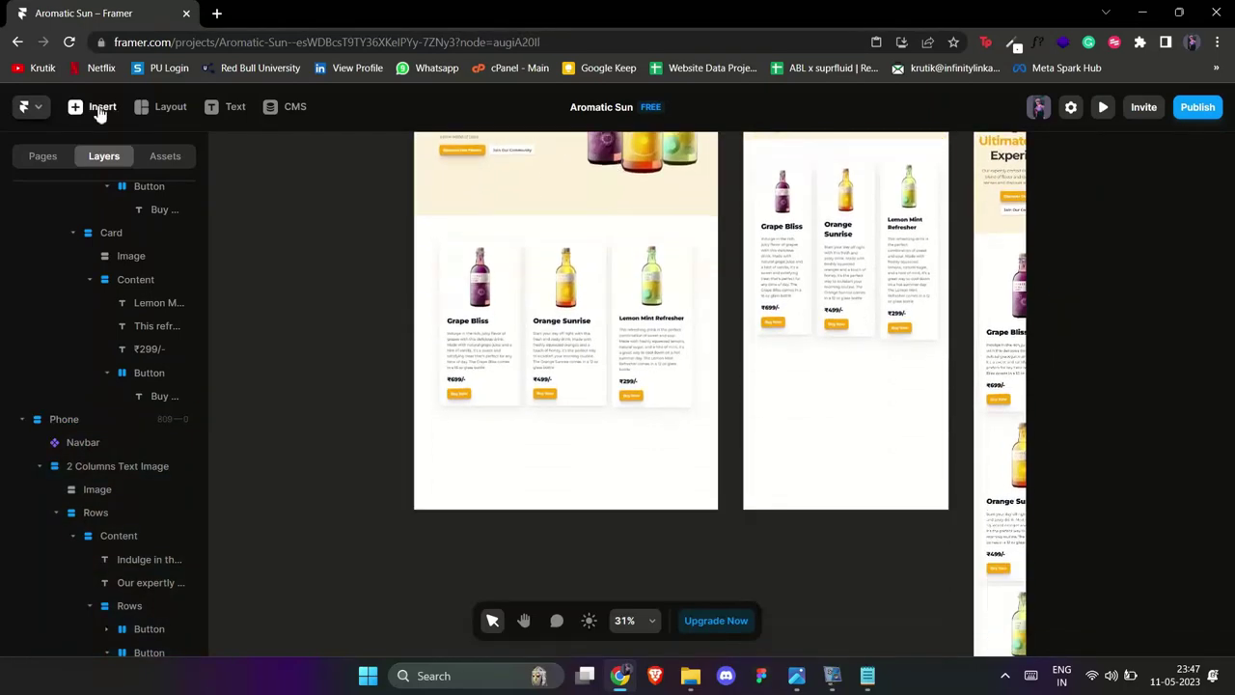
click(95, 107)
scroll(339, 414, up, 9)
scroll(339, 415, down, 2)
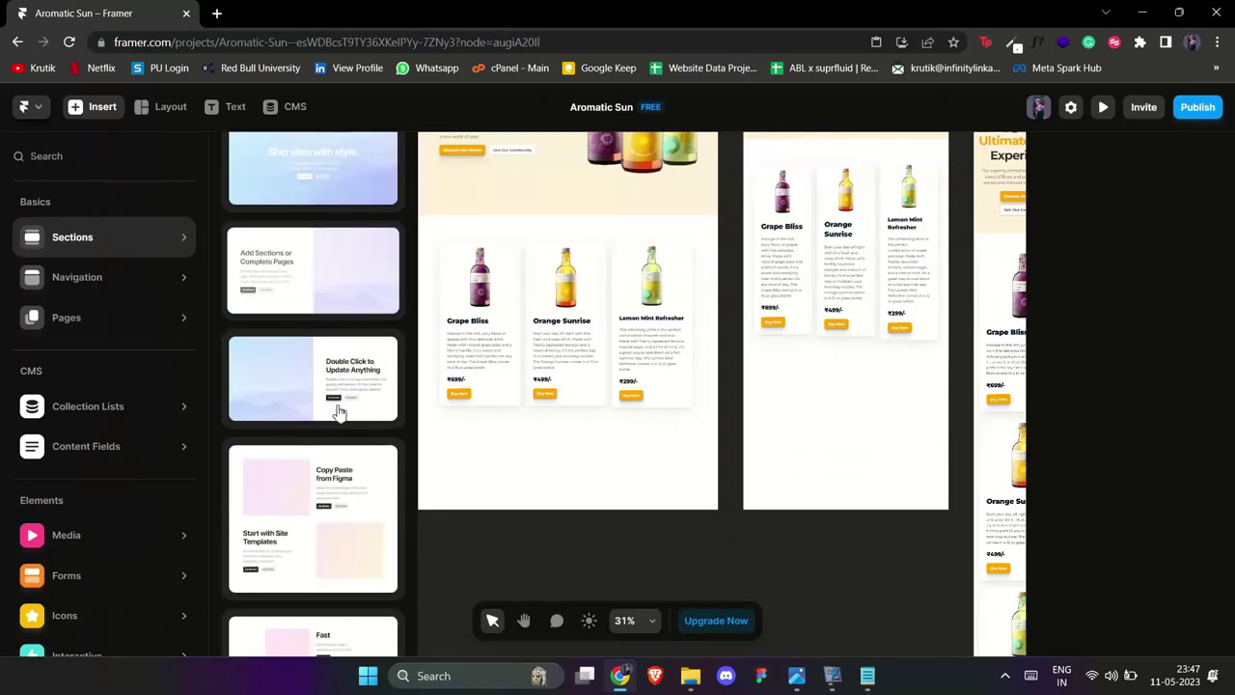
scroll(338, 415, up, 1)
scroll(309, 429, down, 2)
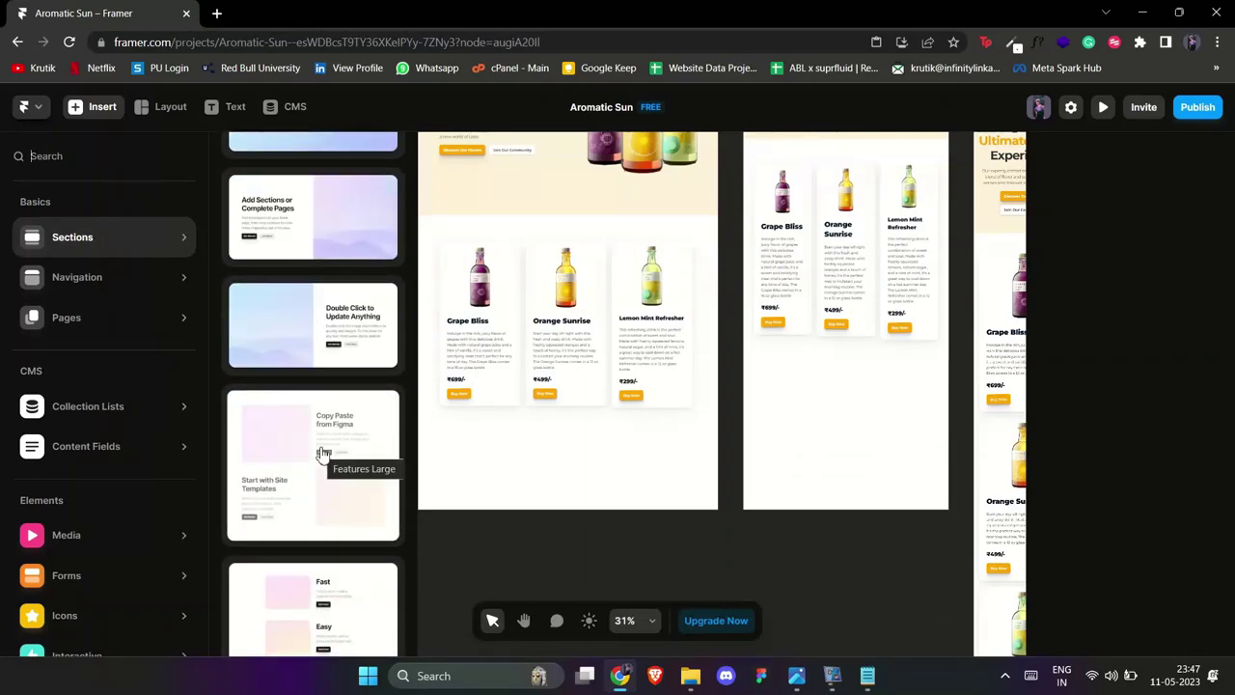
scroll(323, 454, up, 4)
scroll(323, 454, down, 10)
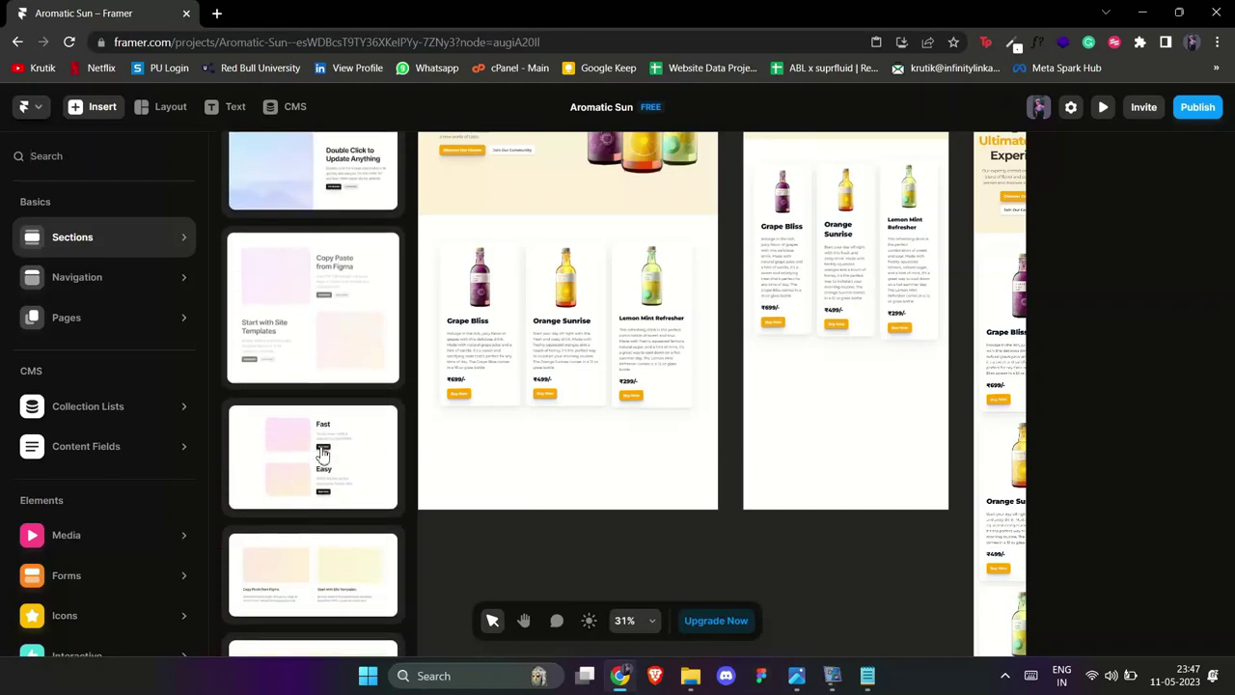
scroll(324, 453, down, 10)
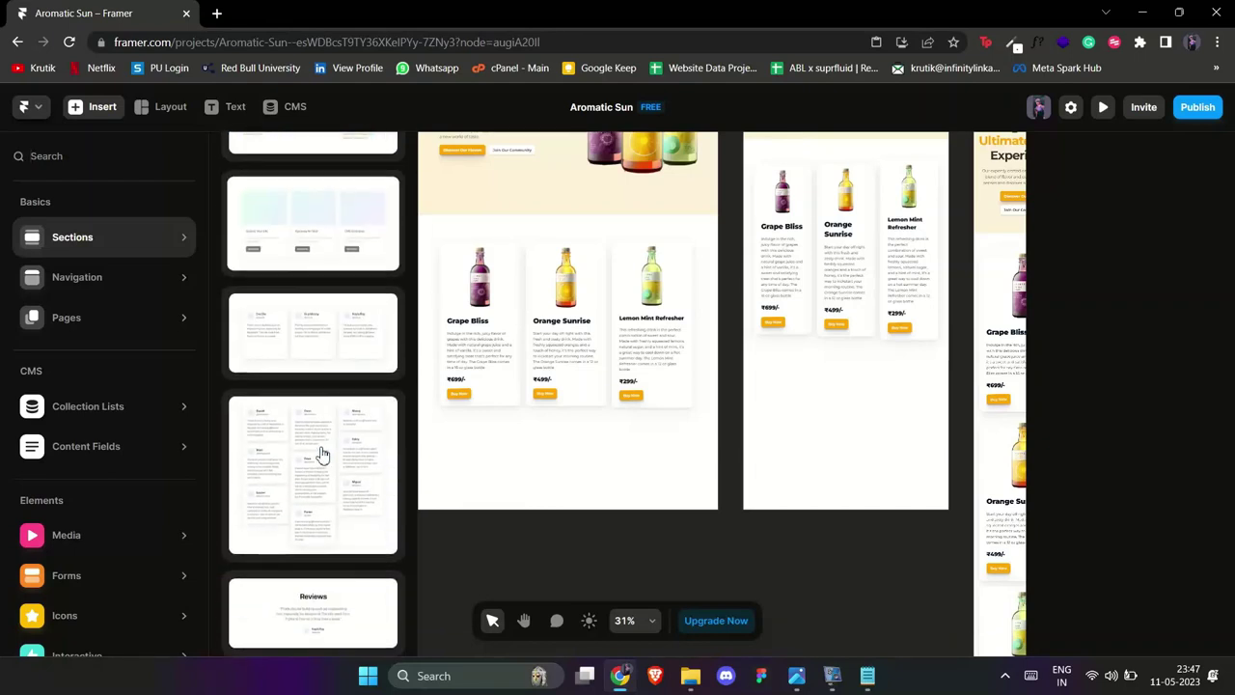
scroll(323, 454, down, 2)
scroll(323, 454, up, 10)
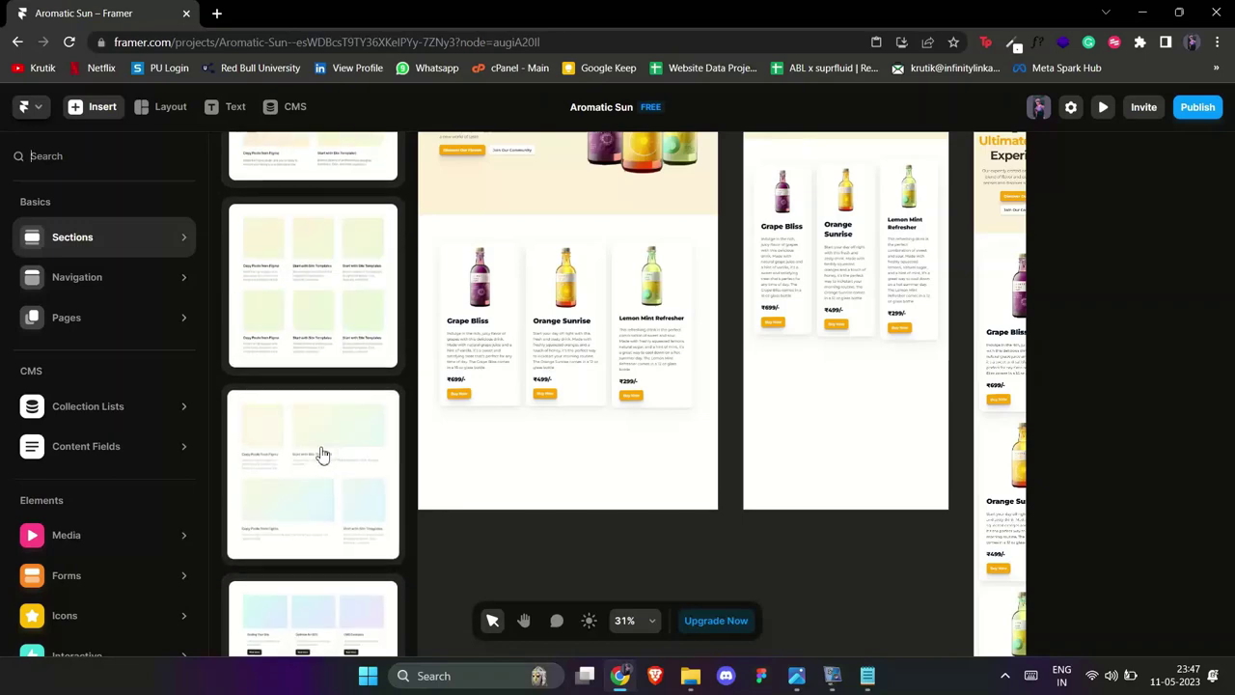
scroll(323, 453, up, 5)
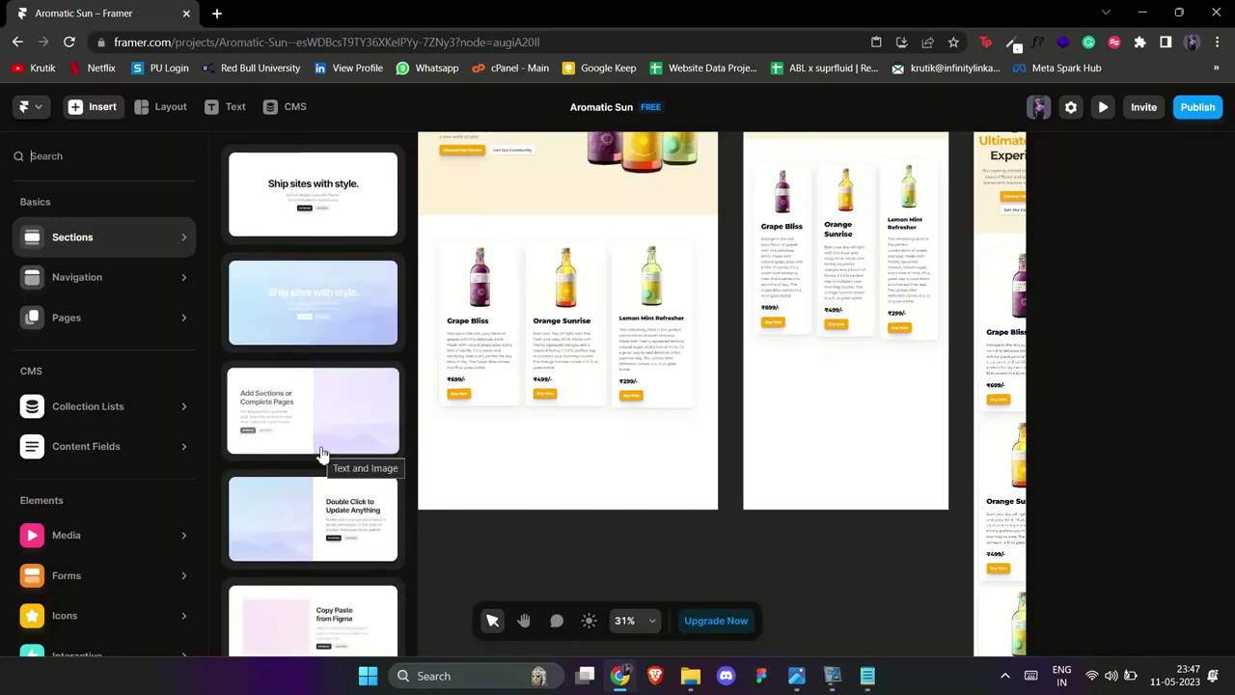
- Search Google Images for "refreshing images" in a new browser tab
click(216, 12)
text(freshing)
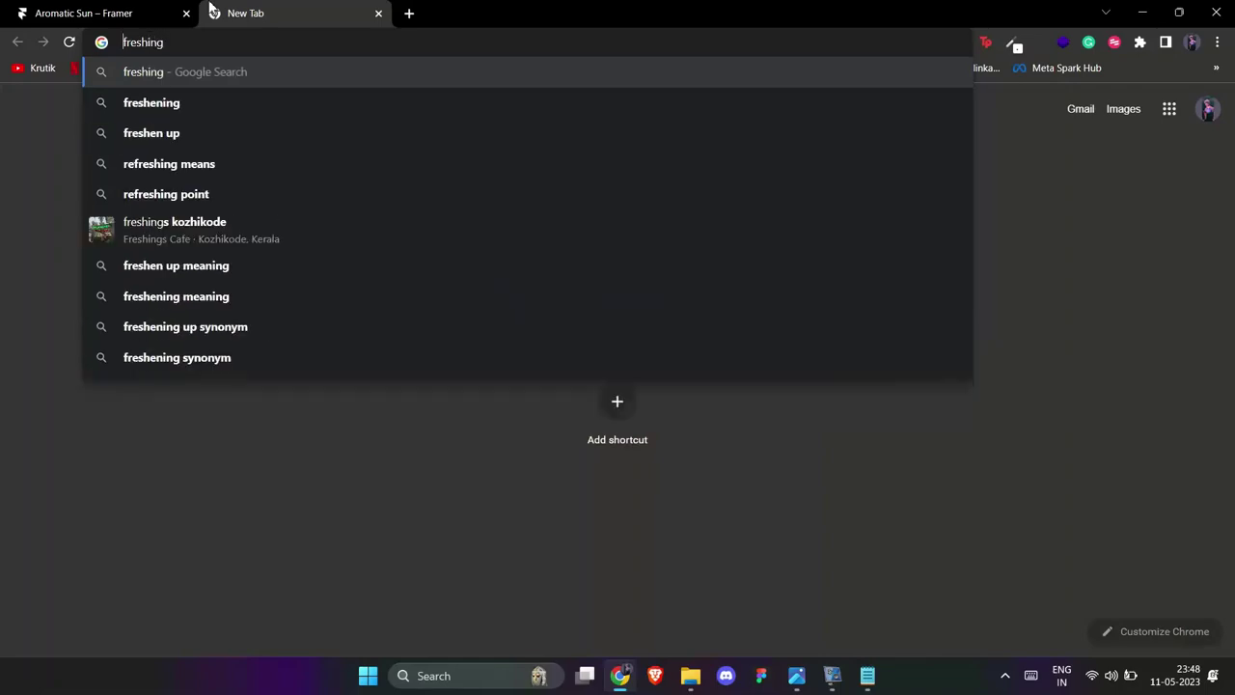
text(re)
text( images)
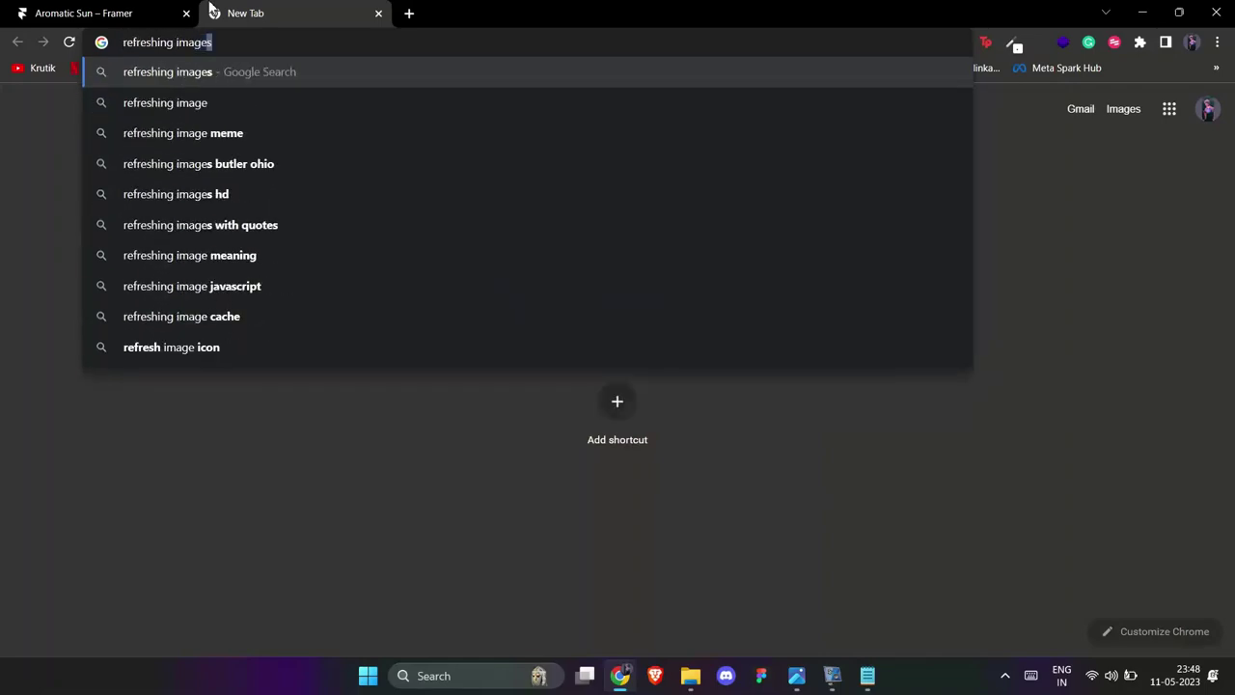
key(Return)
click(248, 186)
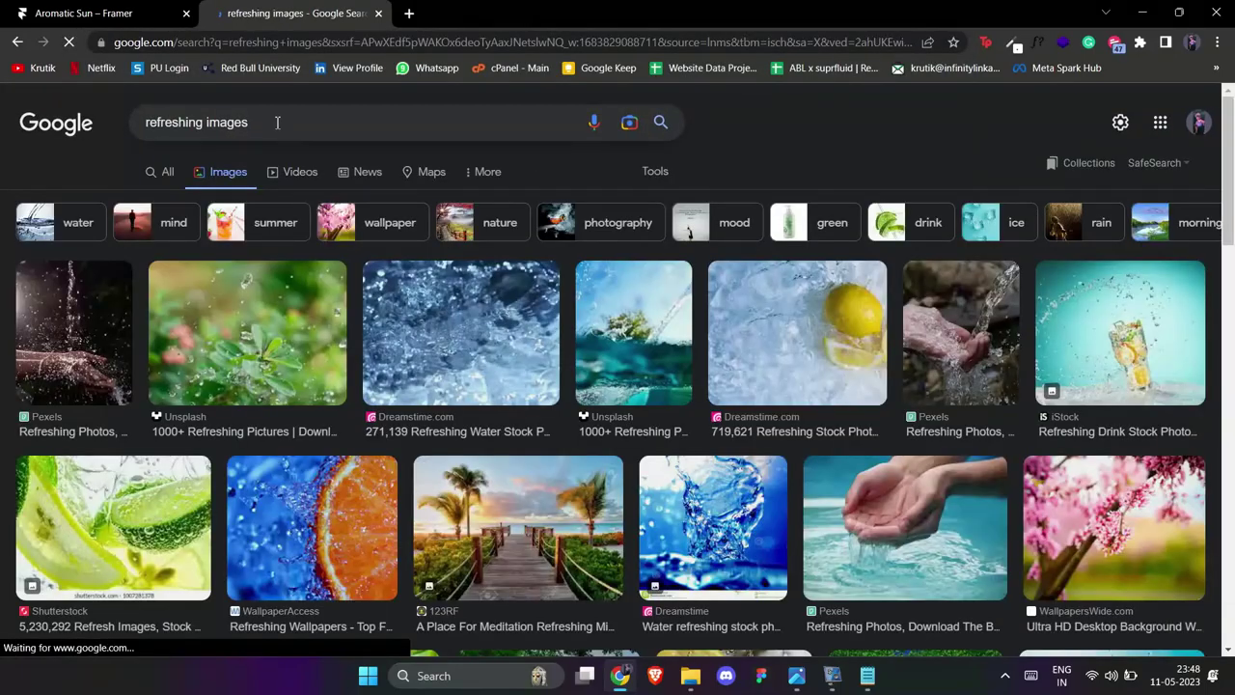
- Refine the image search to "refreshing images drinks" and preview the Lovepik picture of three drinks with a water splash
click(275, 124)
text(drinks)
key(Return)
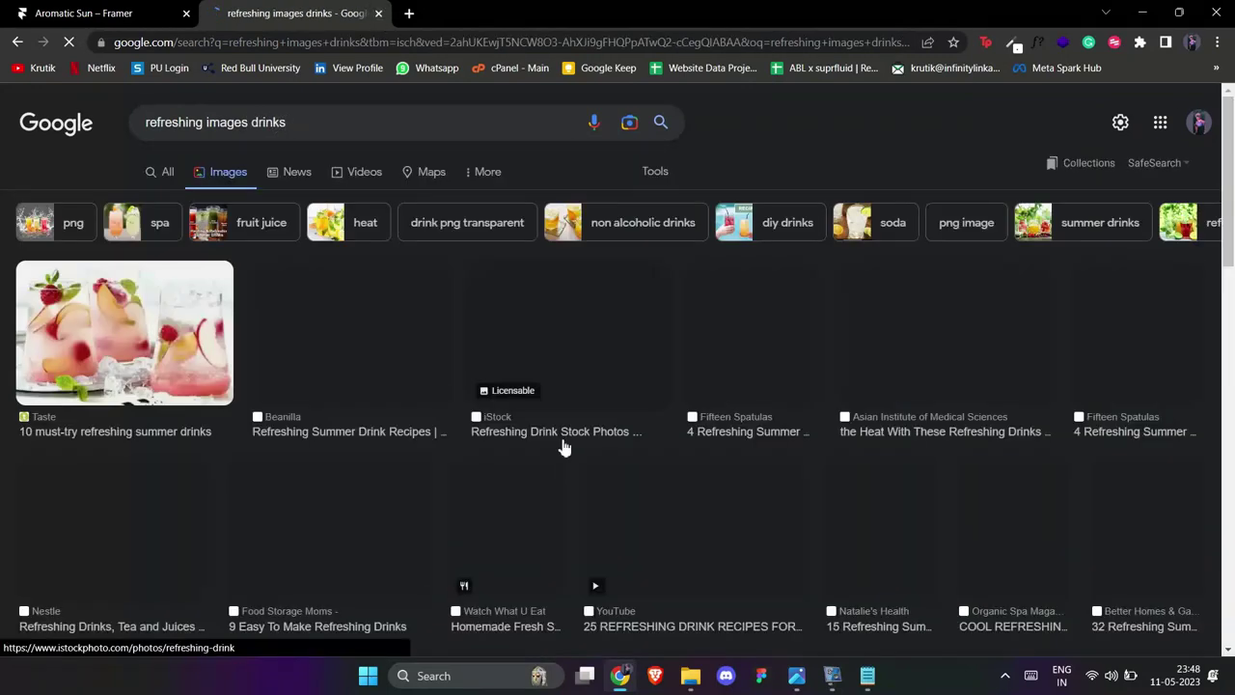
scroll(776, 310, down, 5)
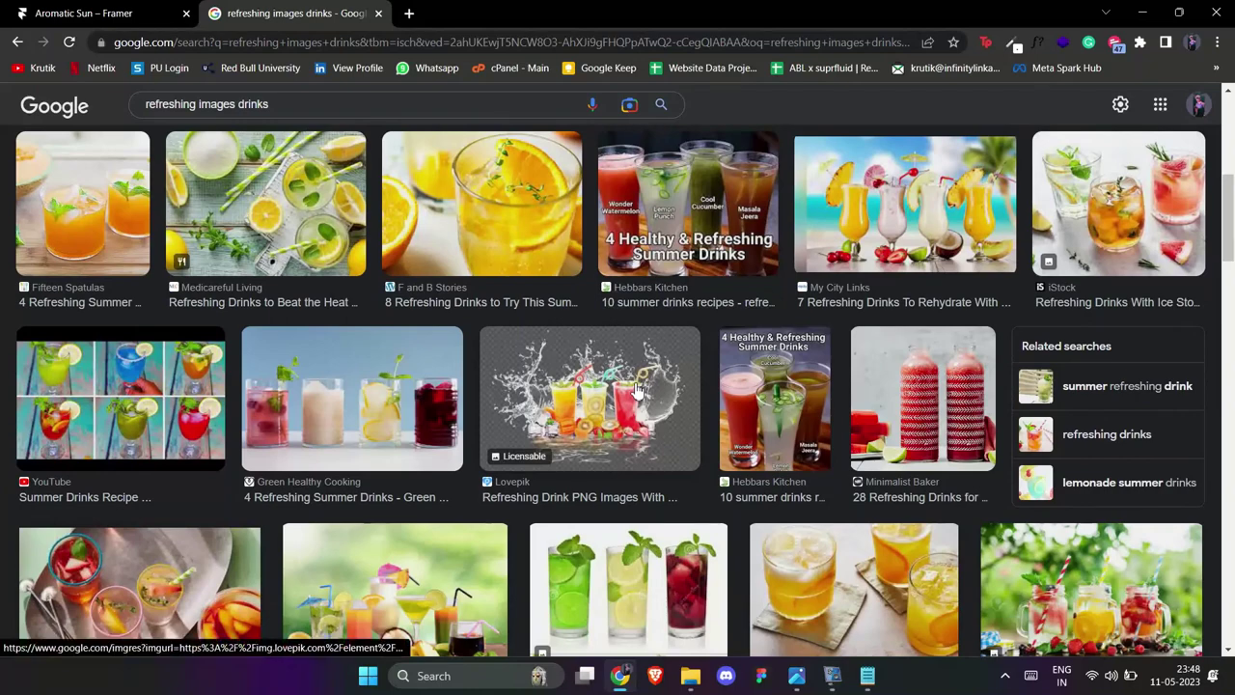
click(637, 391)
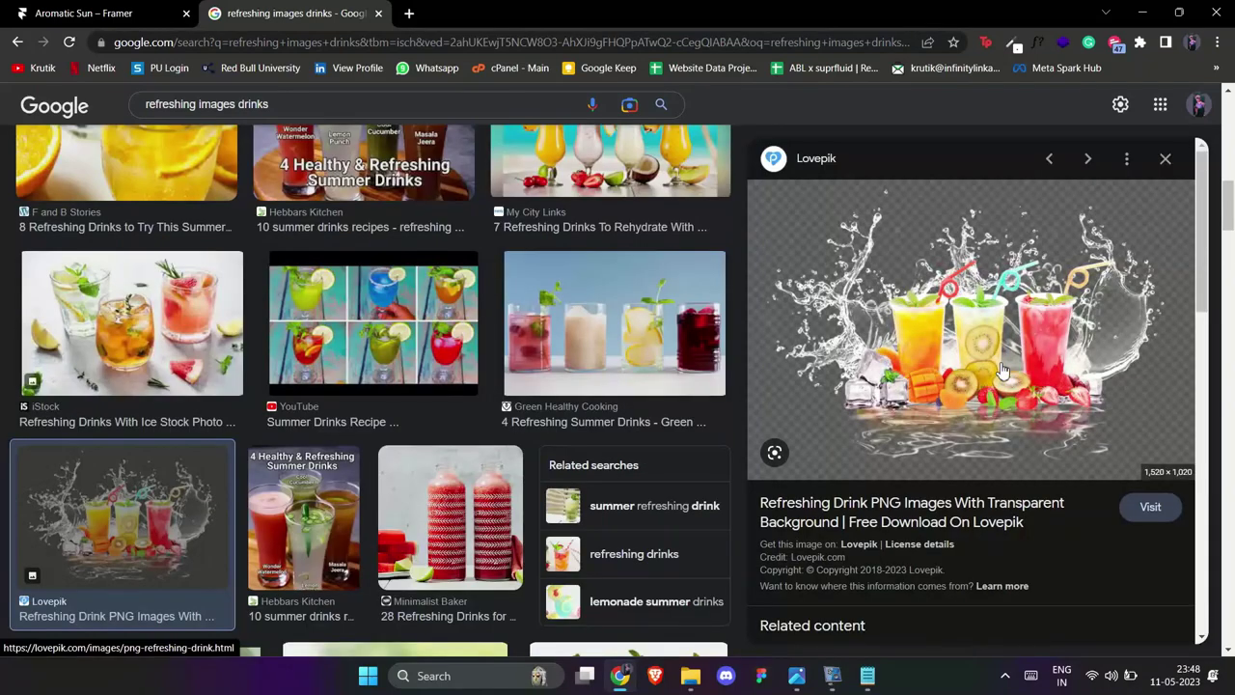
- Search the web for Freepik and open its website
click(216, 48)
text(farmer.comre)
key(ctrl+a)
key(BackSpace)
text(f)
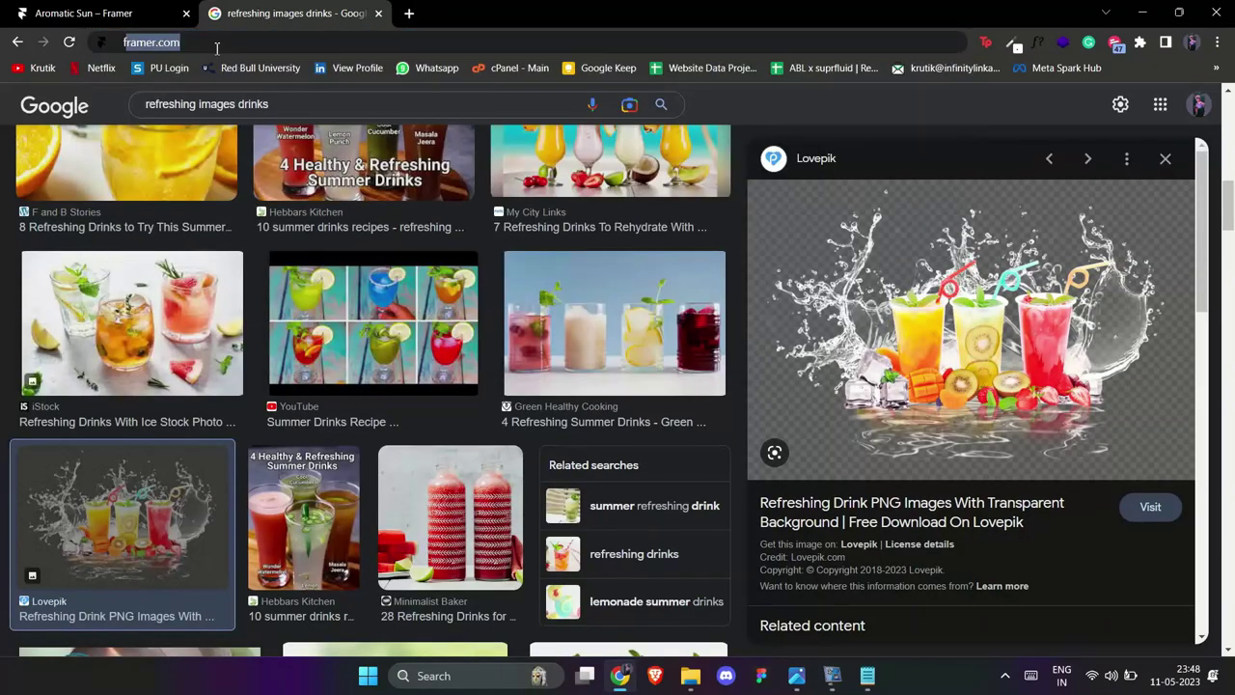
text(freepik)
key(Return)
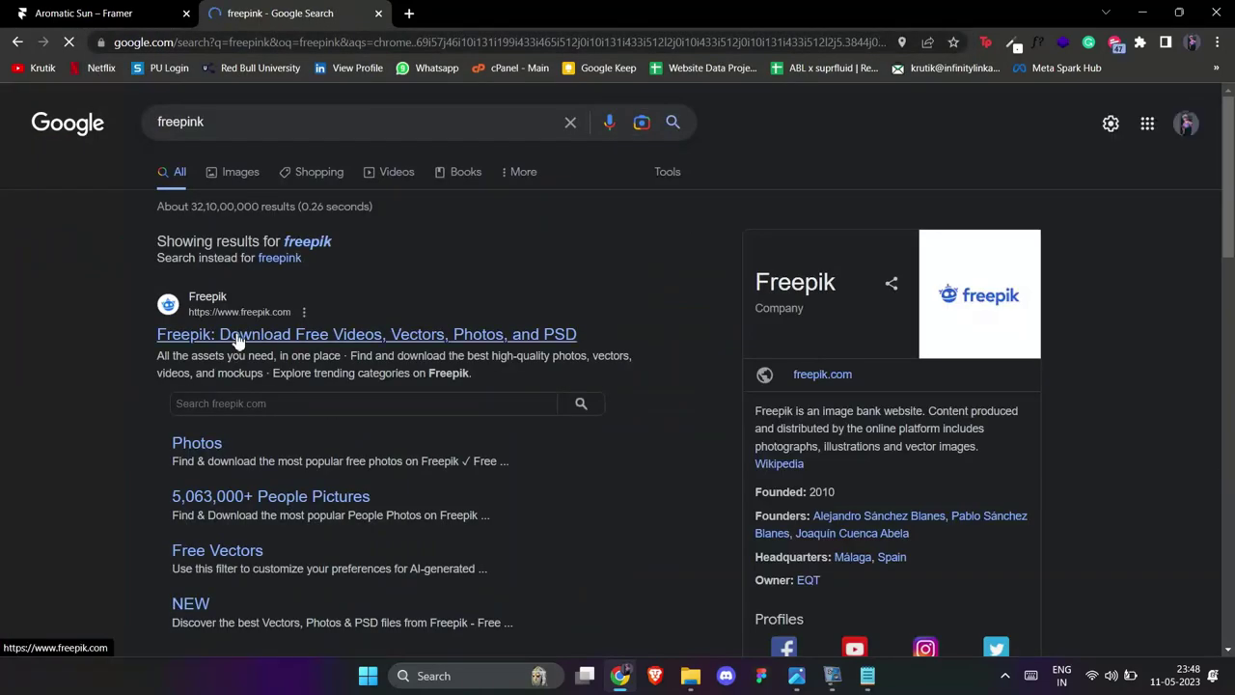
click(238, 337)
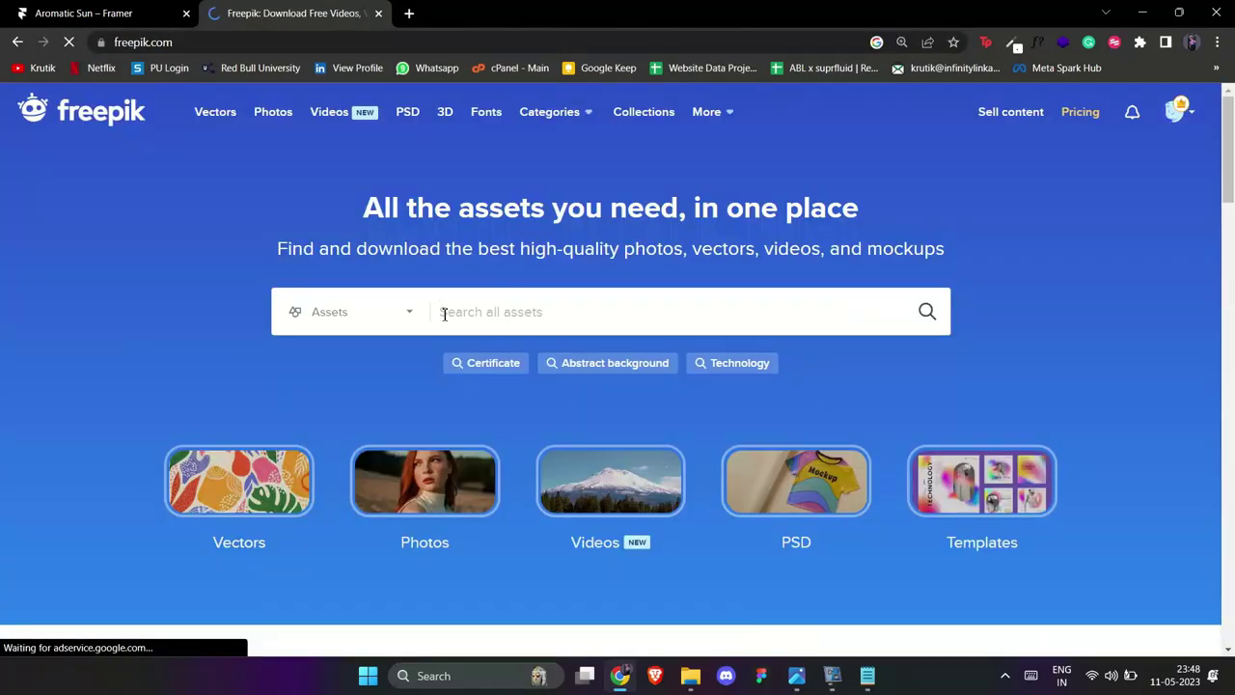
- Search Freepik's assets for "Refreshing" and look through the results
click(445, 314)
text(Refrshingshing)
key(Return)
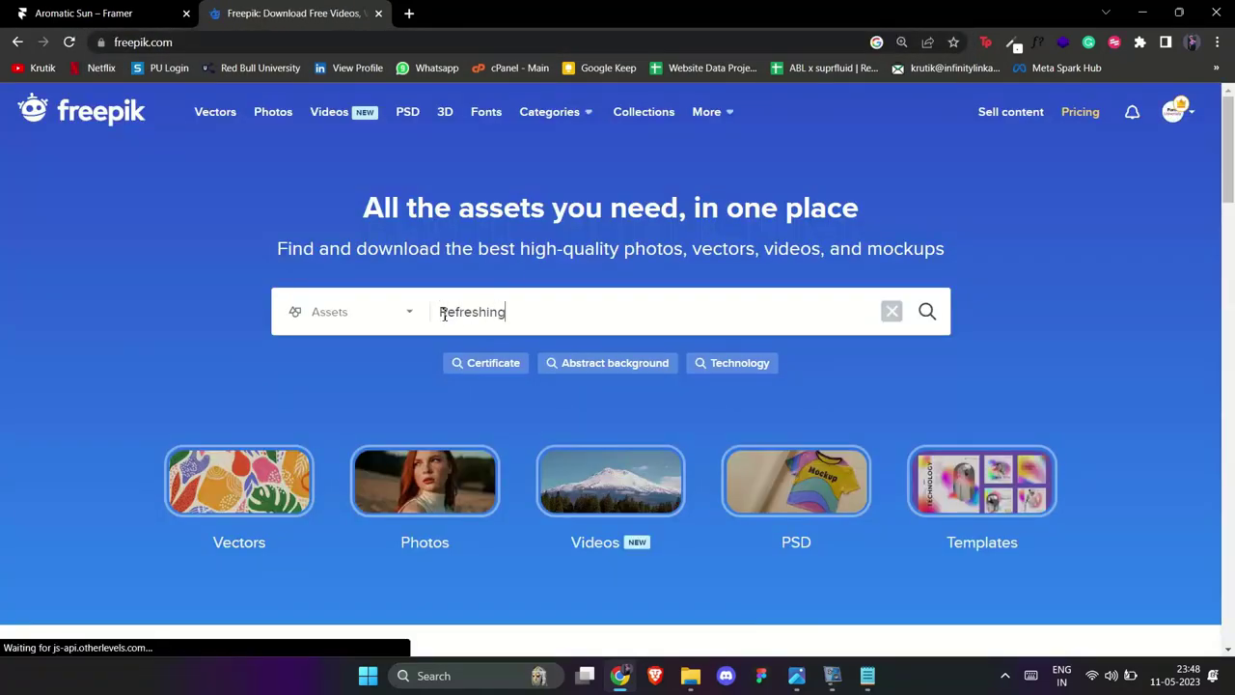
scroll(636, 338, down, 10)
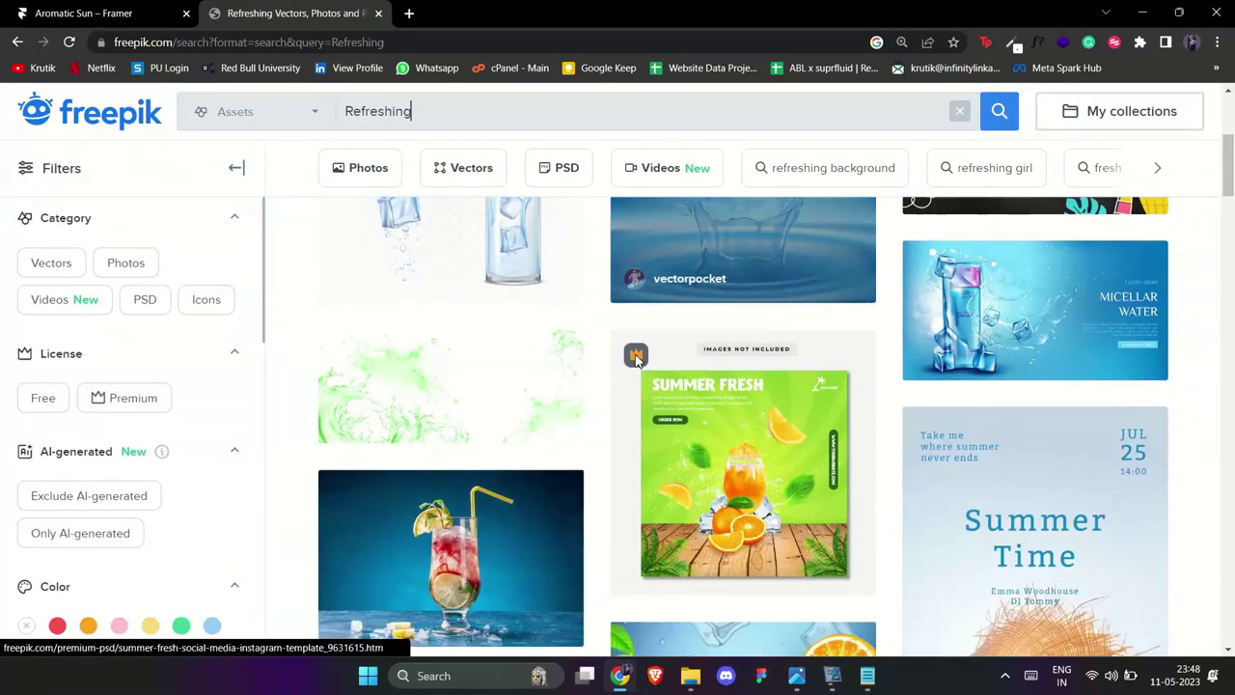
scroll(657, 312, down, 8)
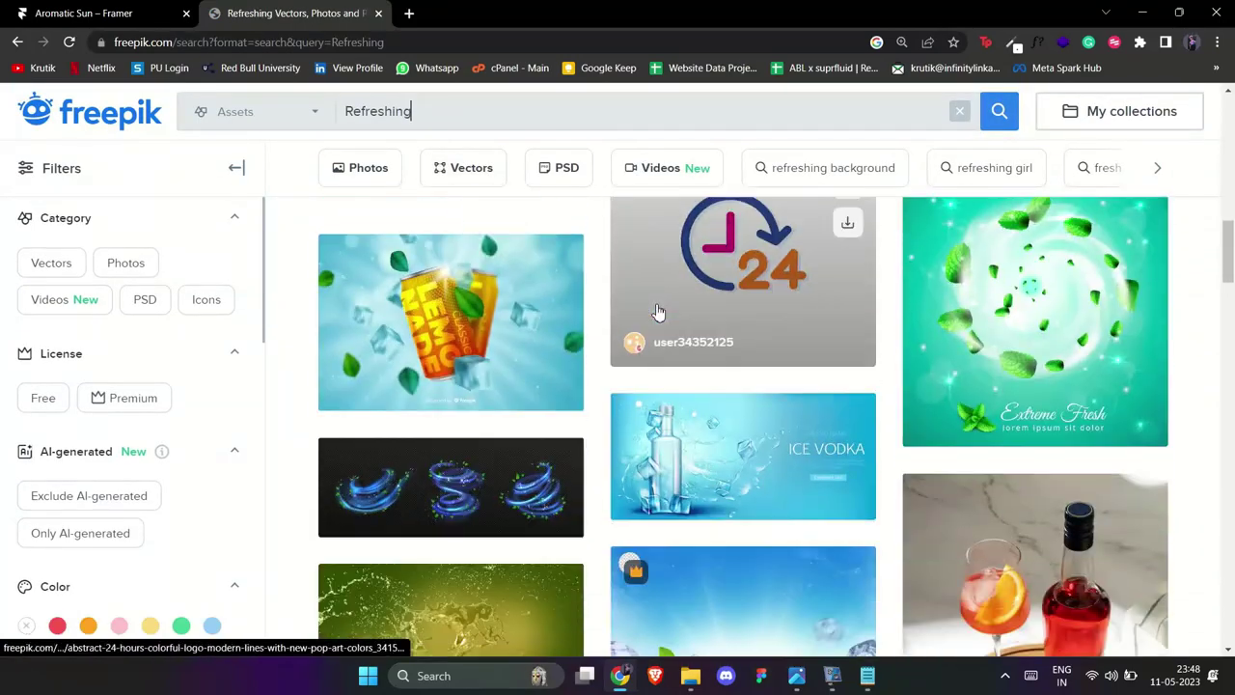
scroll(657, 312, down, 8)
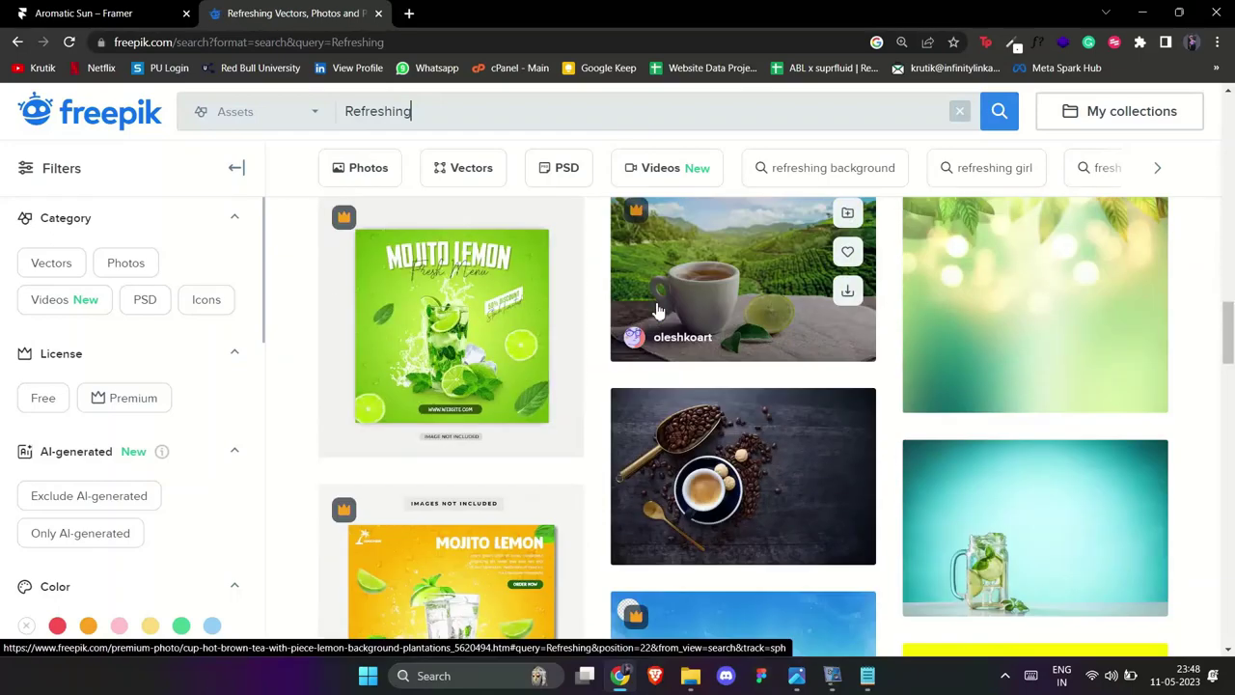
scroll(147, 415, down, 2)
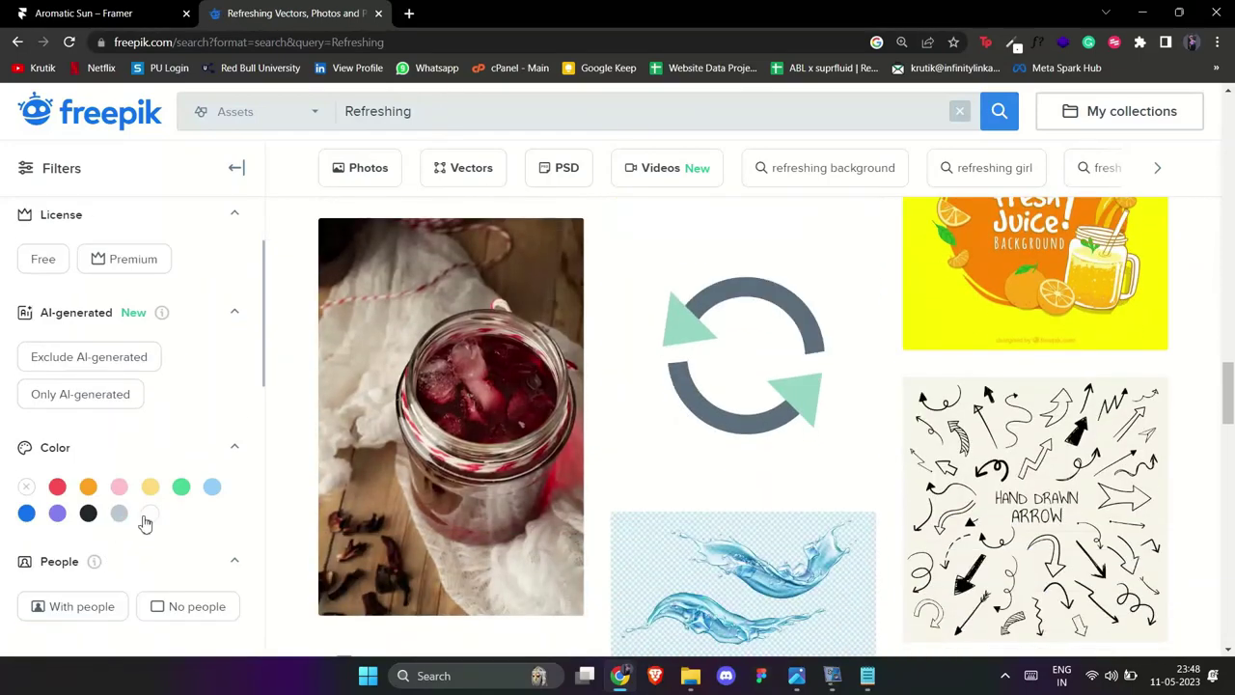
- Filter the Freepik results by the color white and extend the search to "Refreshing drinks"
click(147, 515)
scroll(618, 419, down, 10)
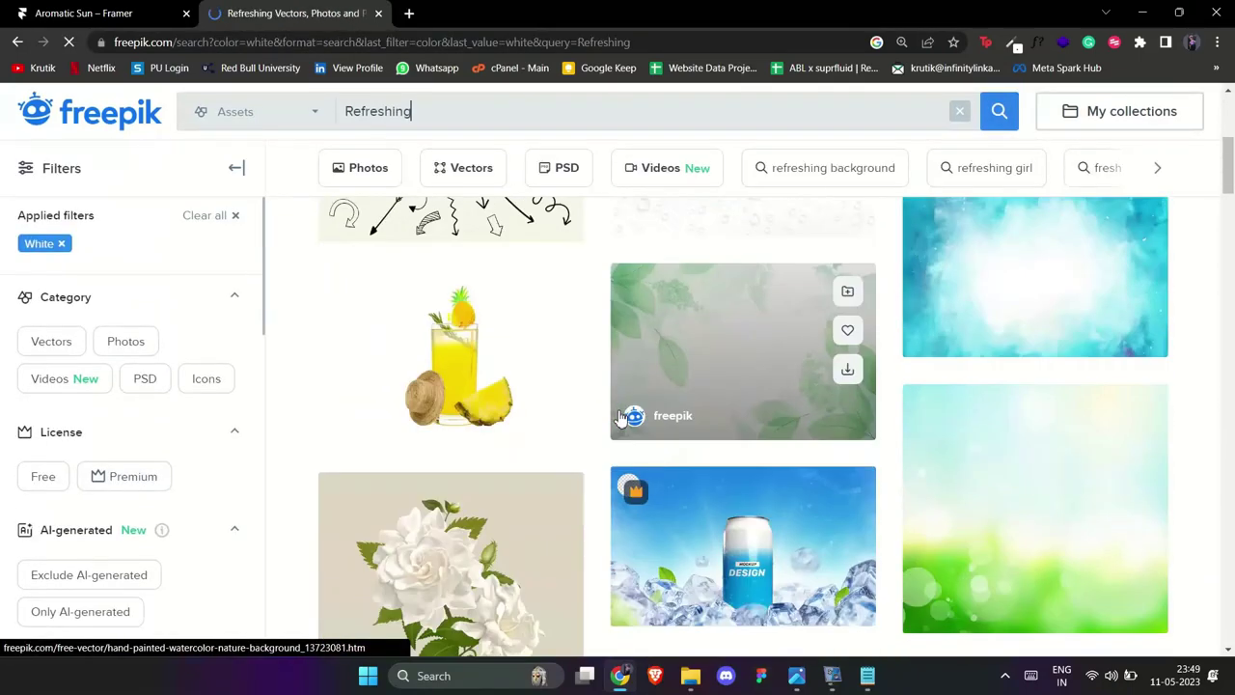
scroll(541, 319, down, 1)
text(d)
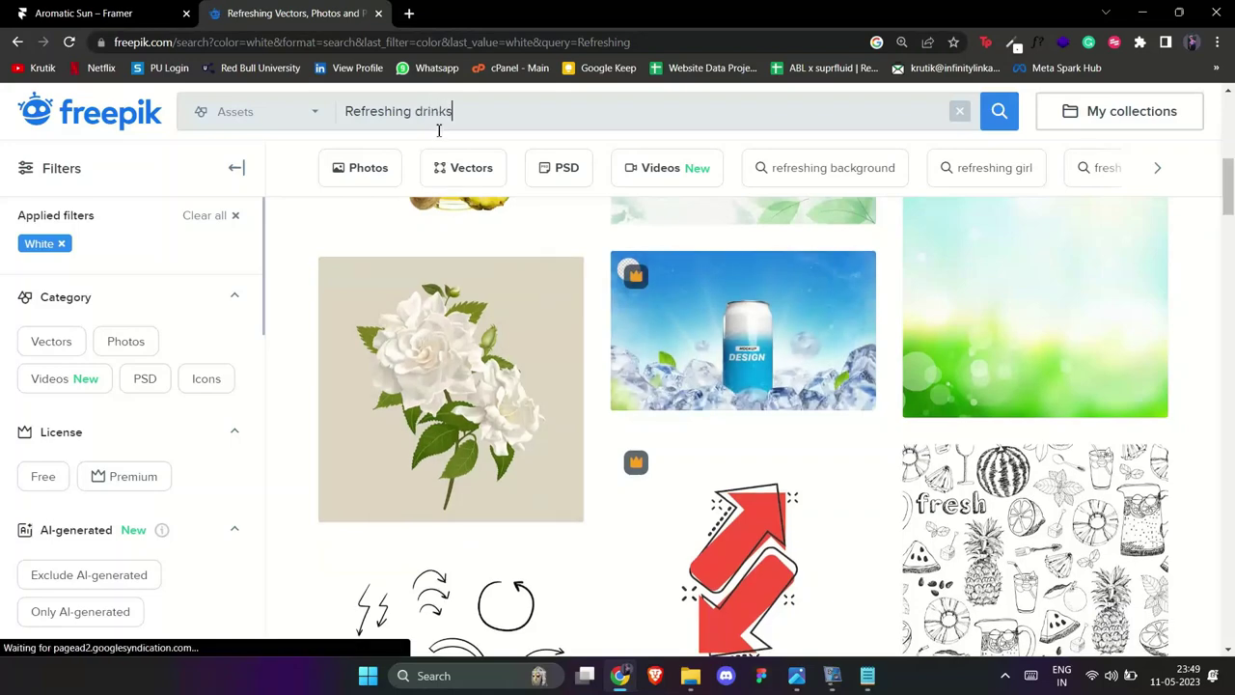
text(rinks)
key(Return)
- Find the photo of mojito ingredients with water falling into a glass on a white surface and download it
scroll(594, 343, down, 3)
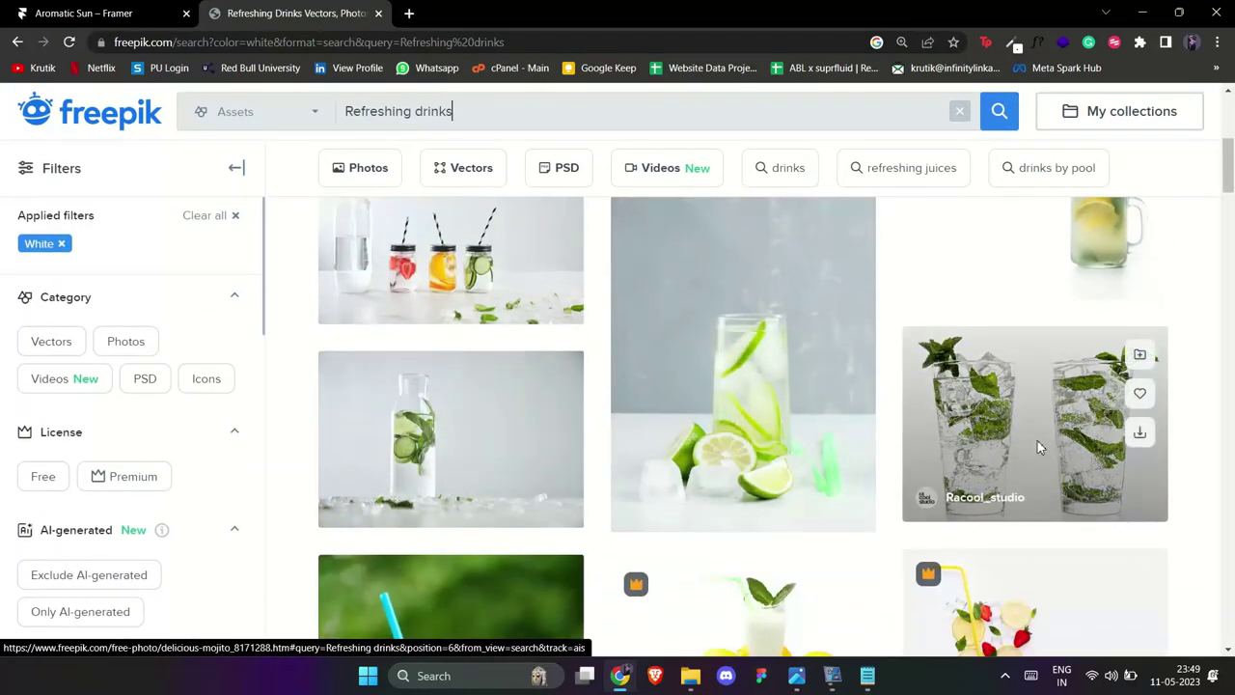
scroll(710, 372, down, 4)
scroll(709, 372, down, 6)
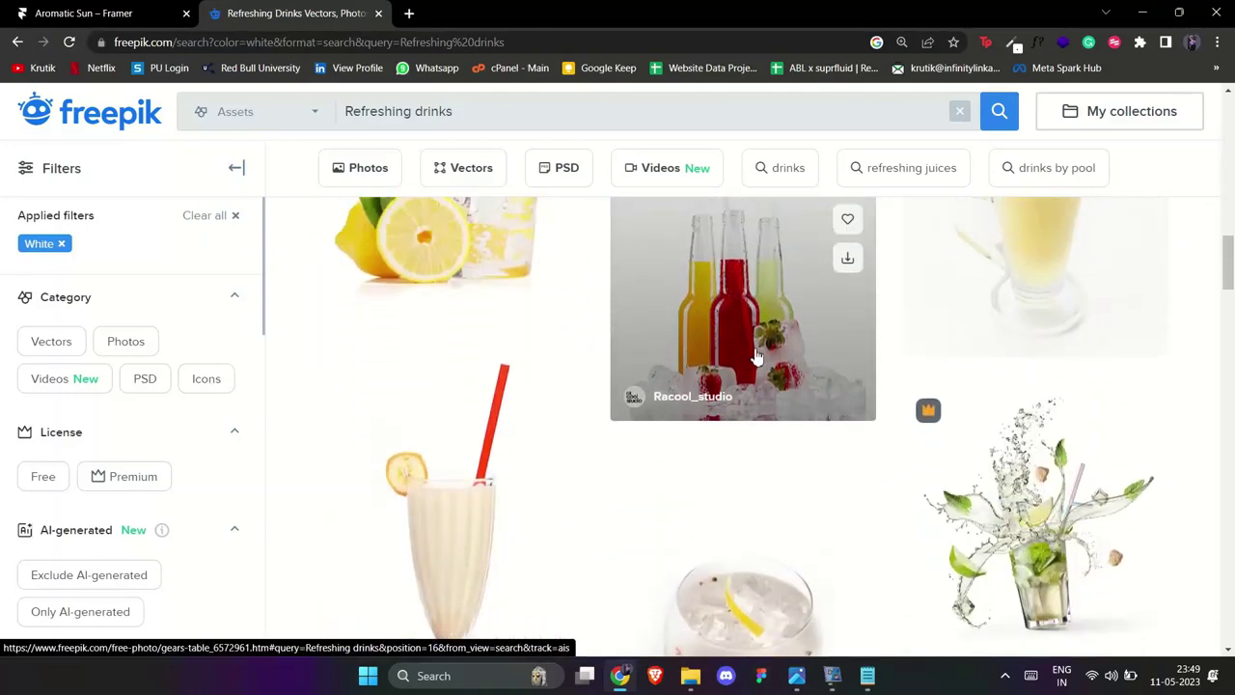
scroll(757, 357, down, 8)
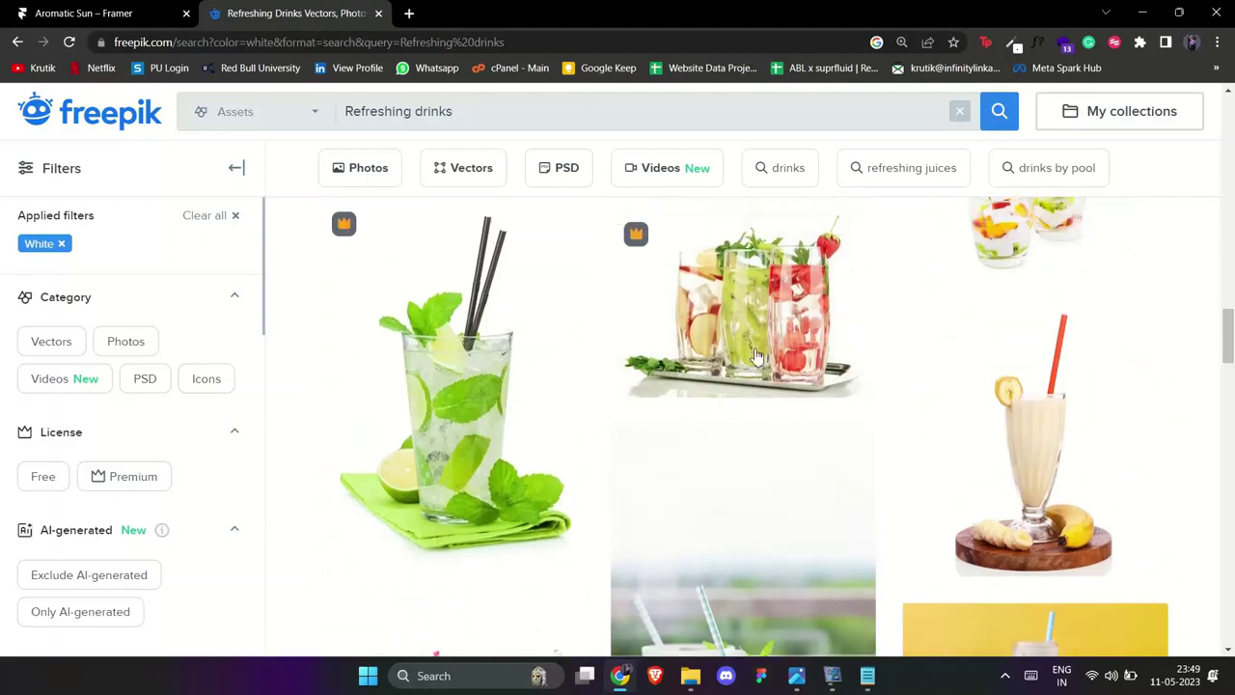
scroll(757, 357, down, 8)
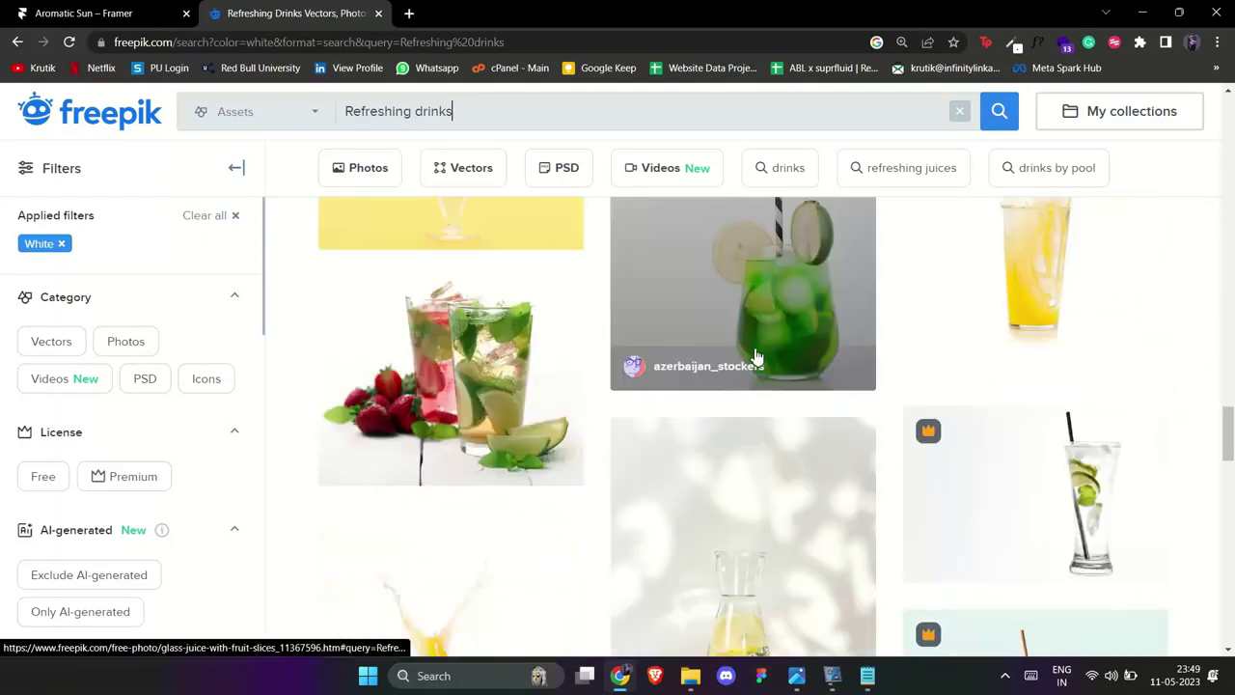
scroll(757, 357, down, 10)
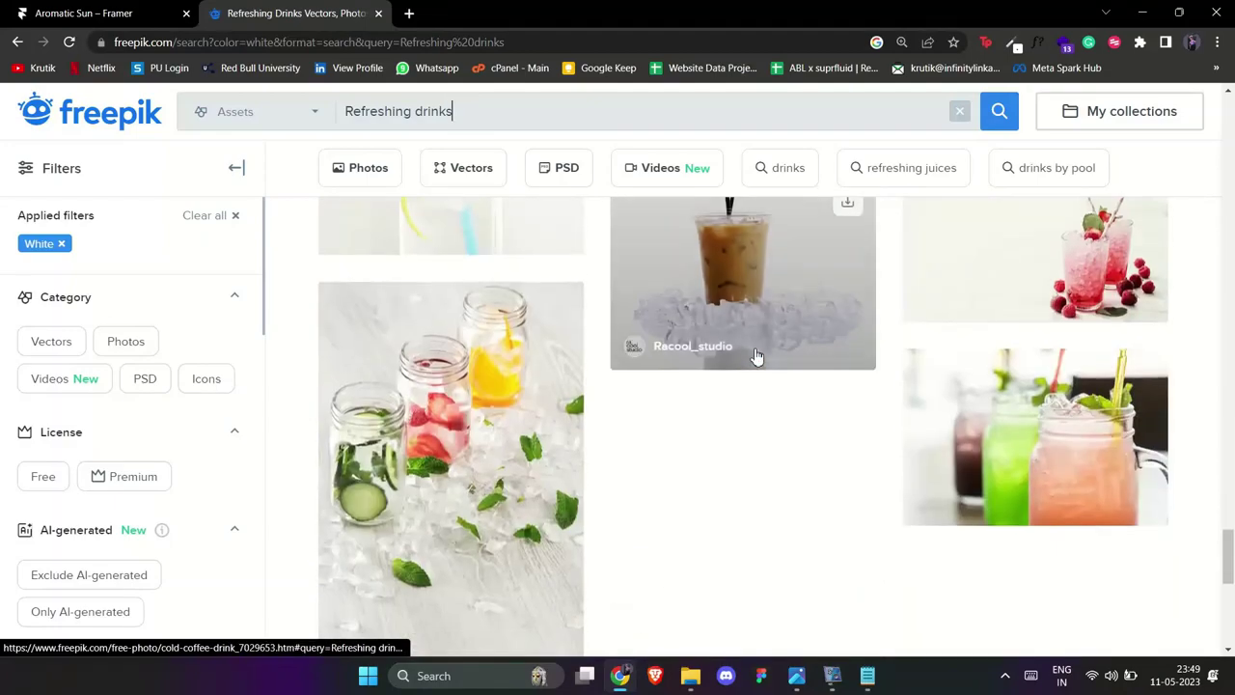
scroll(757, 357, up, 10)
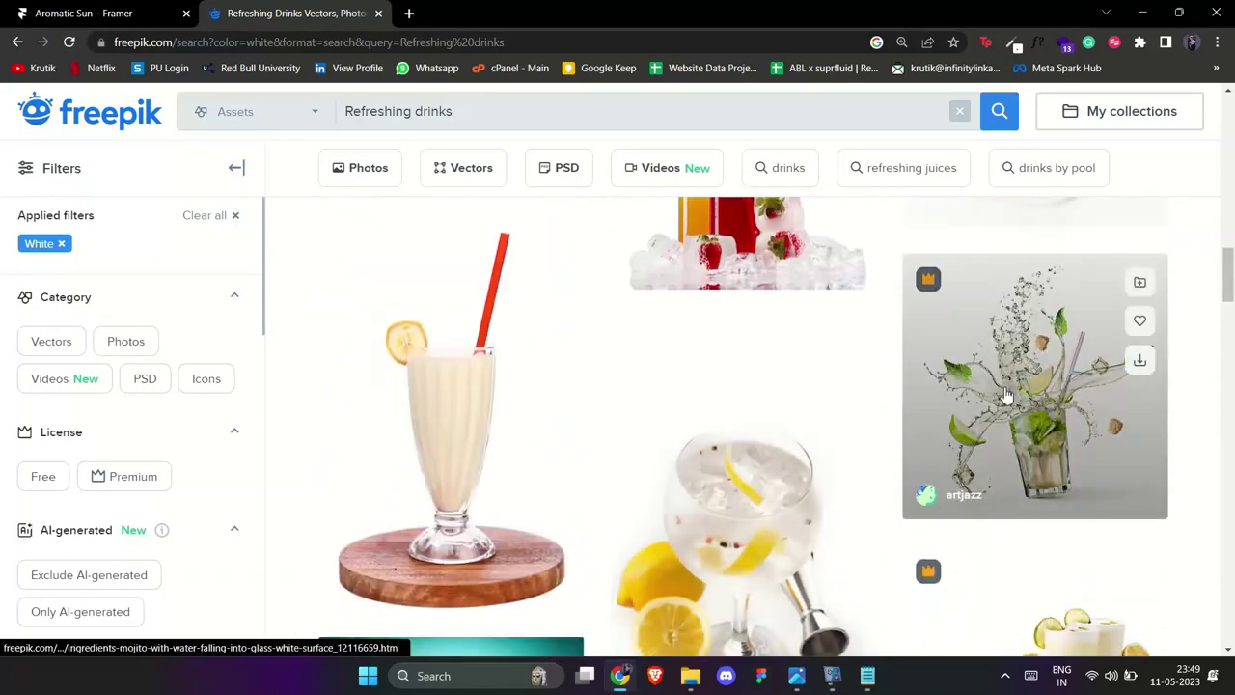
click(1006, 388)
click(996, 220)
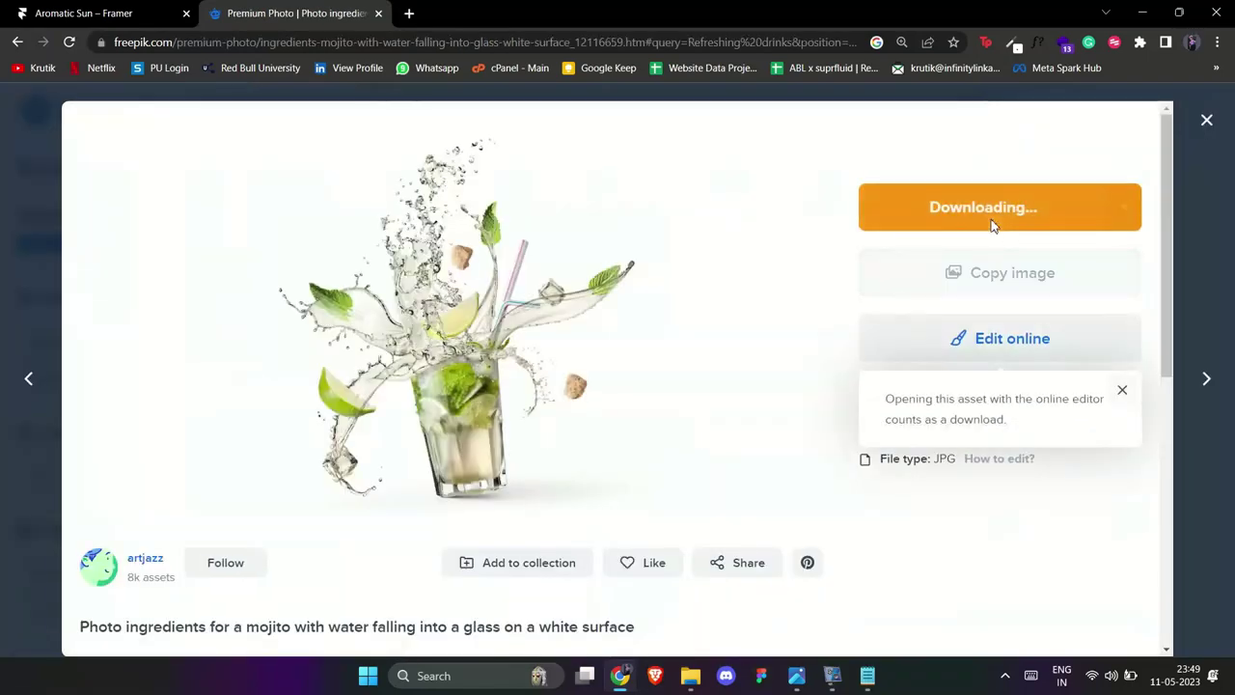
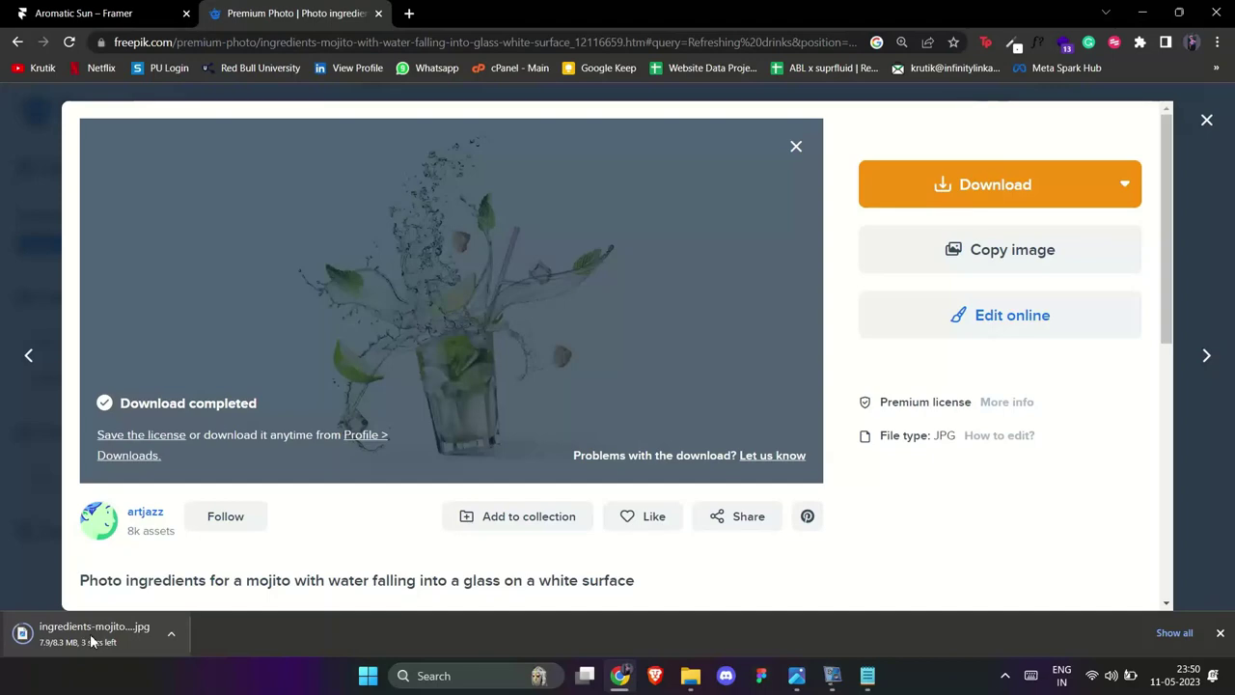
- Put the downloaded mojito image into the Framer-Website folder, then close the Freepik page to return to the Framer project
drag(81, 633, 791, 683)
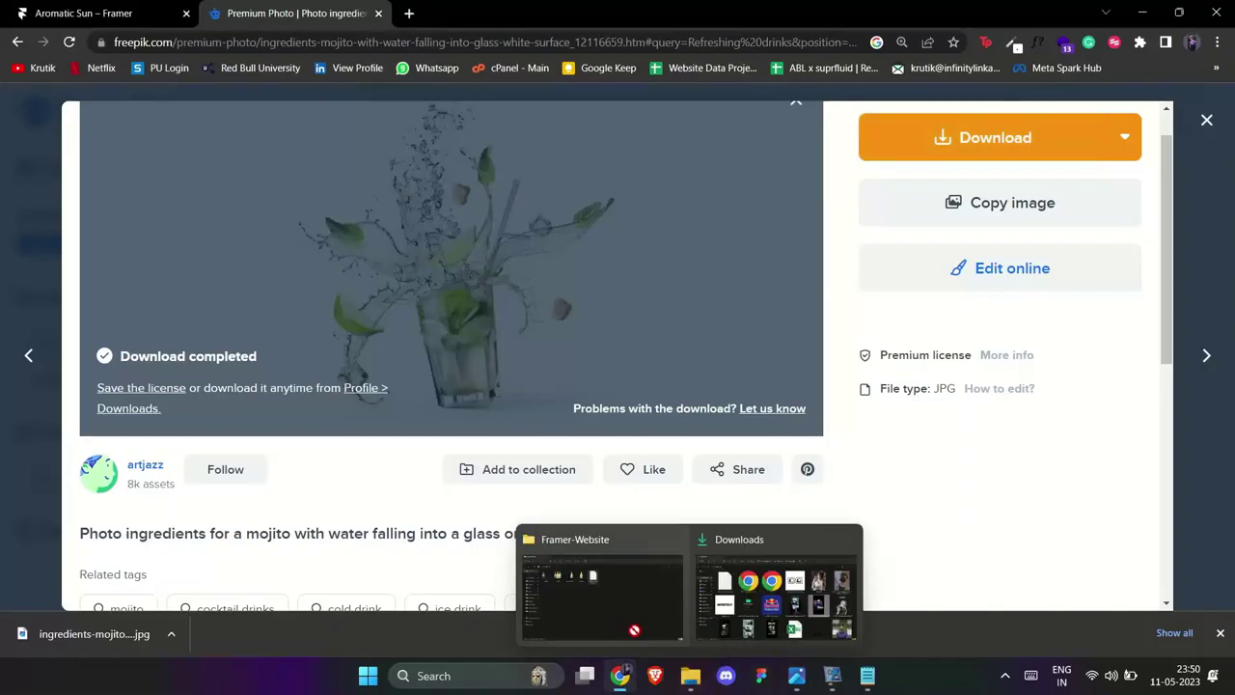
click(618, 601)
drag(617, 601, 618, 467)
click(621, 675)
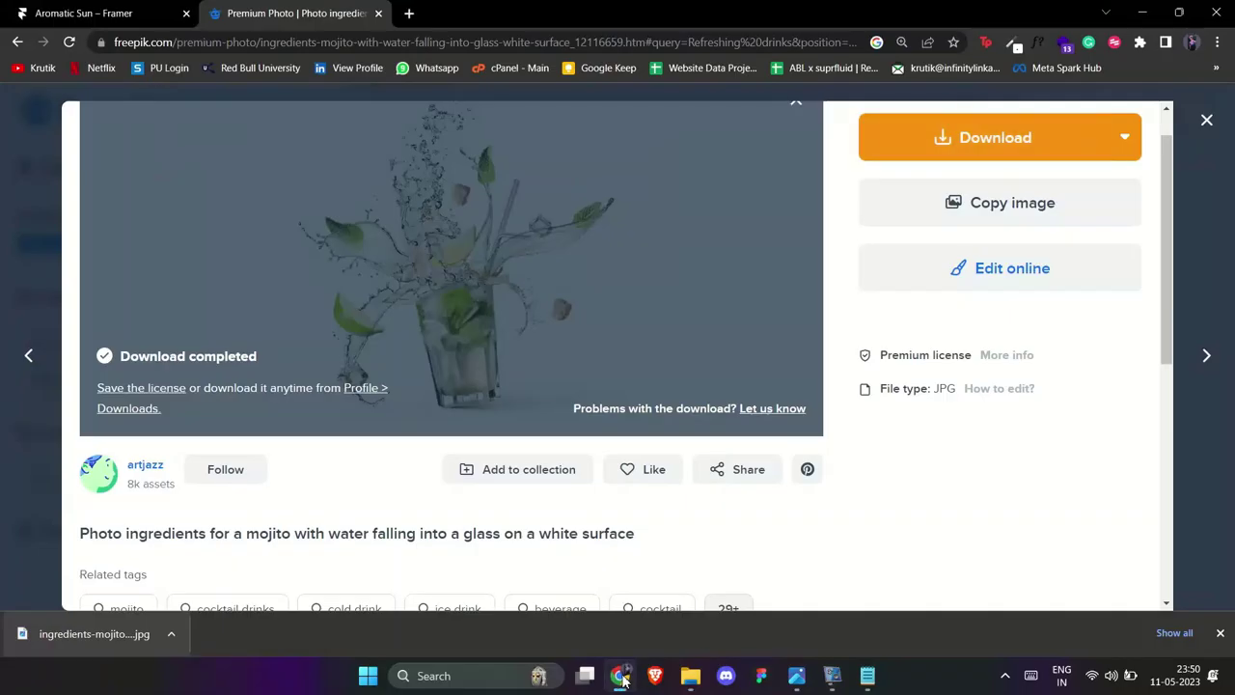
click(379, 14)
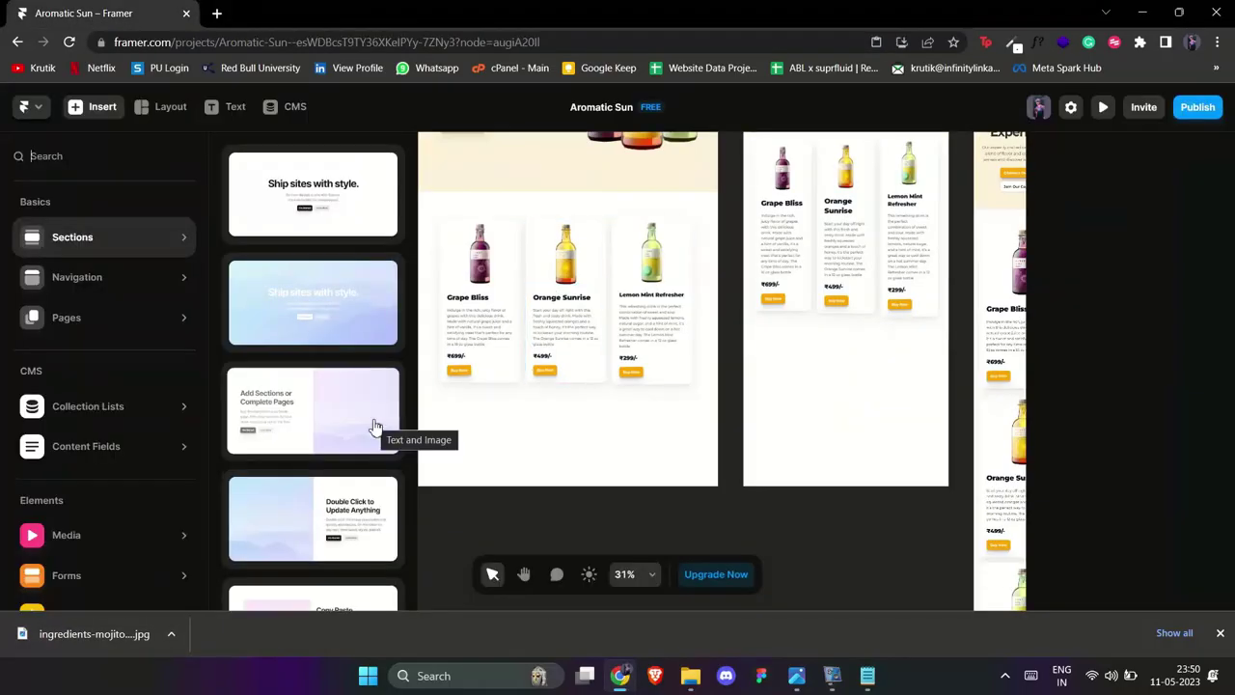
- Insert the two-row section with "Copy Paste from Figma" and "Start with Site Templates" below the desktop product cards
scroll(371, 415, down, 2)
drag(362, 428, 599, 461)
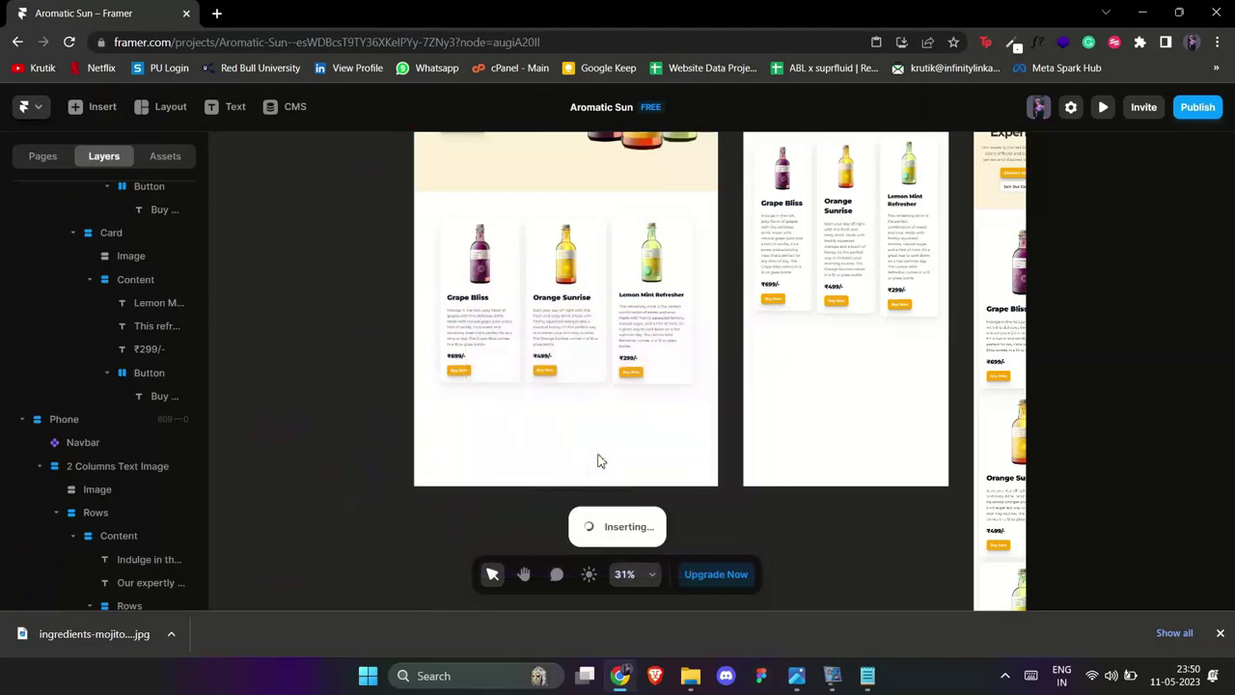
scroll(474, 428, down, 3)
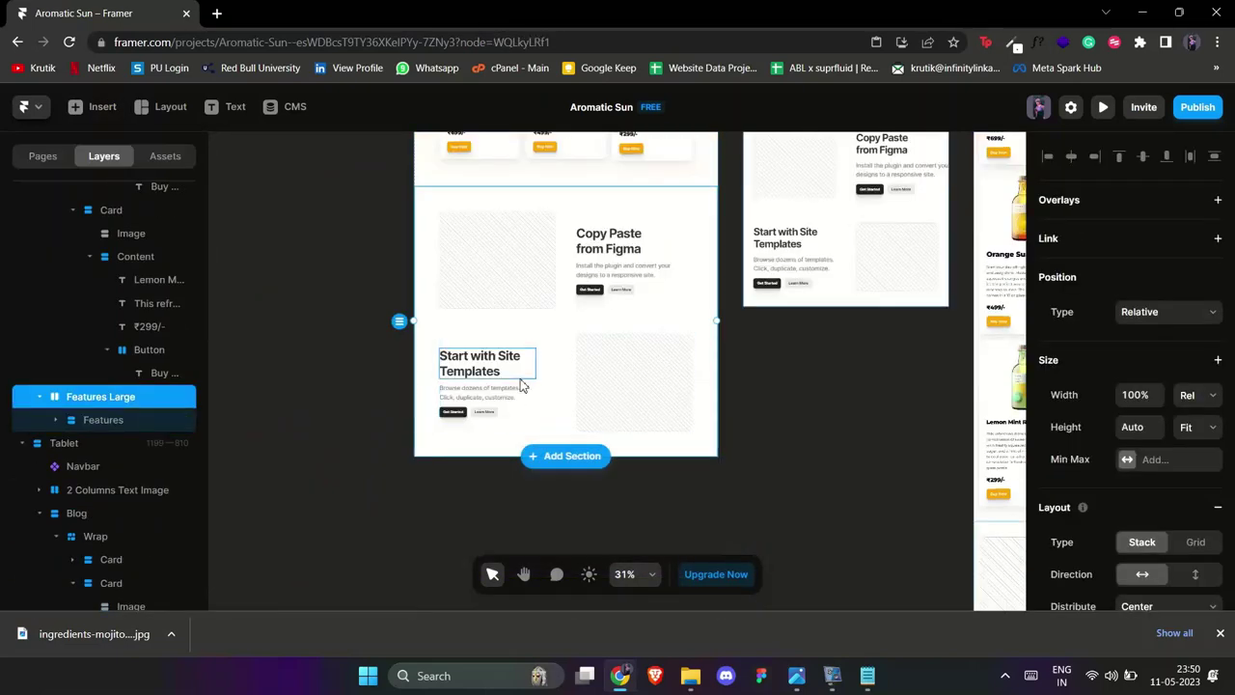
- Delete the "Start with Site Templates" row from the new section, including its heading, description, buttons and image placeholder
click(509, 376)
key(Delete)
click(505, 377)
key(Delete)
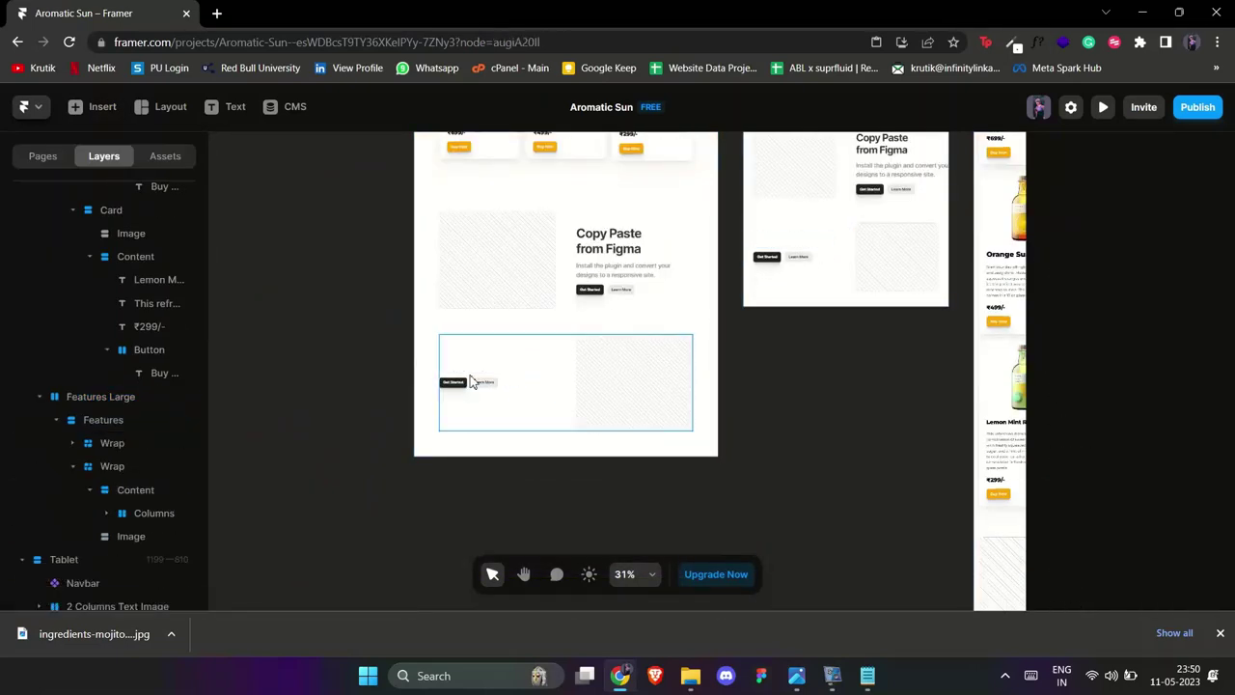
click(470, 383)
key(Delete)
- Change the remaining "Copy Paste from Figma" heading to "About Us"
click(614, 248)
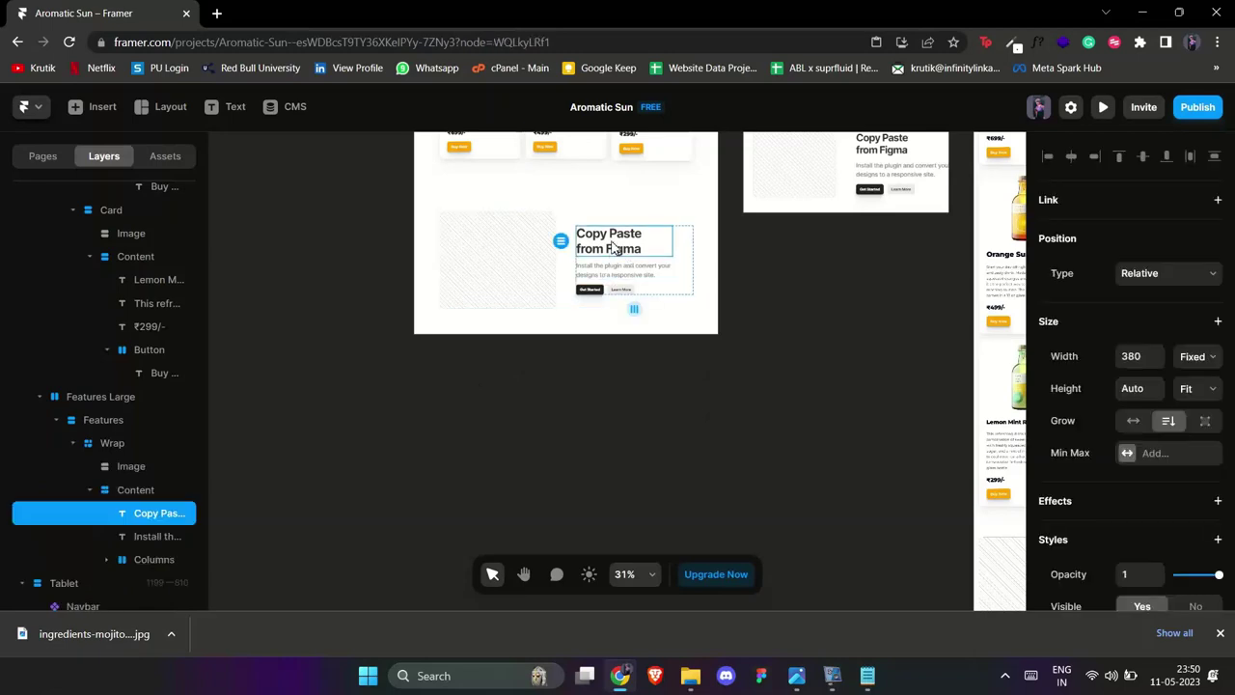
double_click(614, 241)
text(AN)
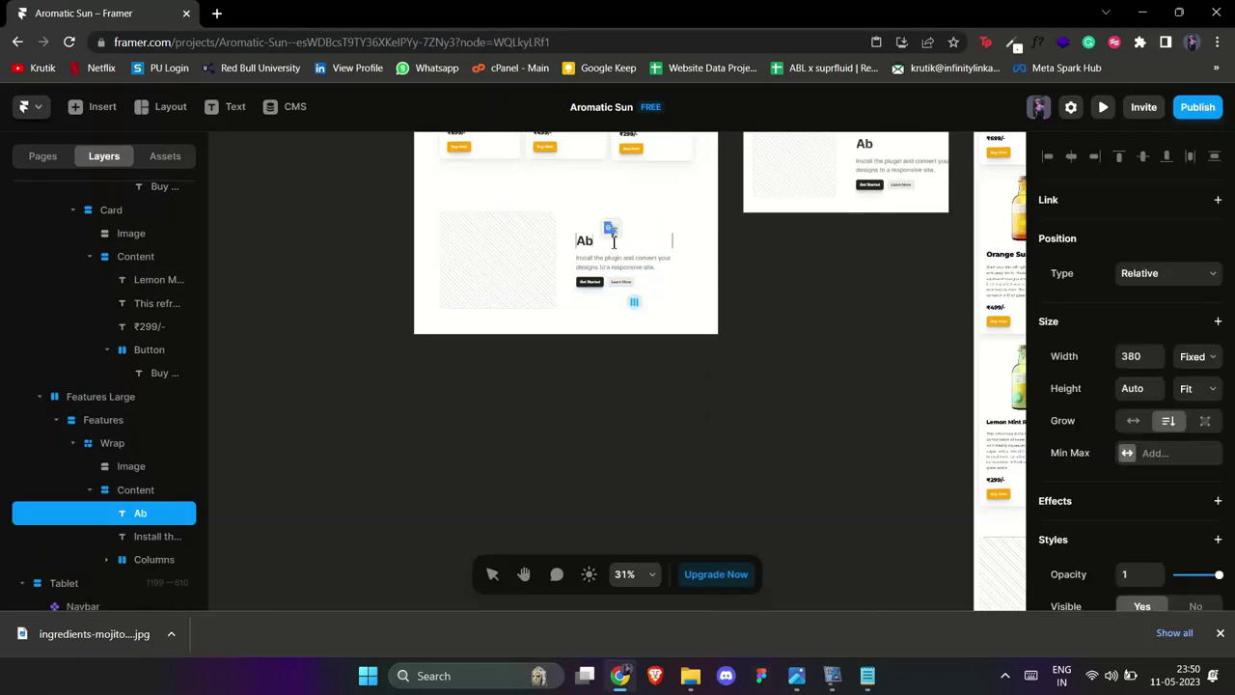
key(Escape)
- Copy both About Us paragraphs from the "website content structure" notes and replace the description under the About Us heading with them
click(617, 260)
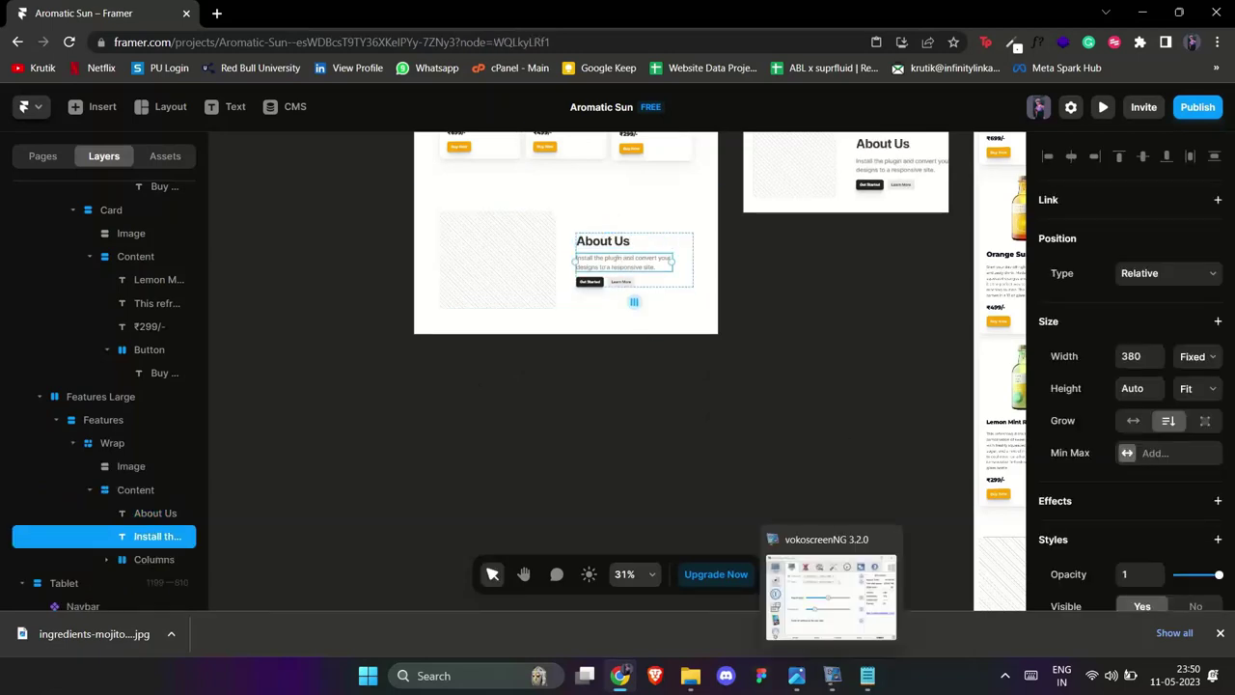
click(868, 675)
scroll(302, 356, up, 10)
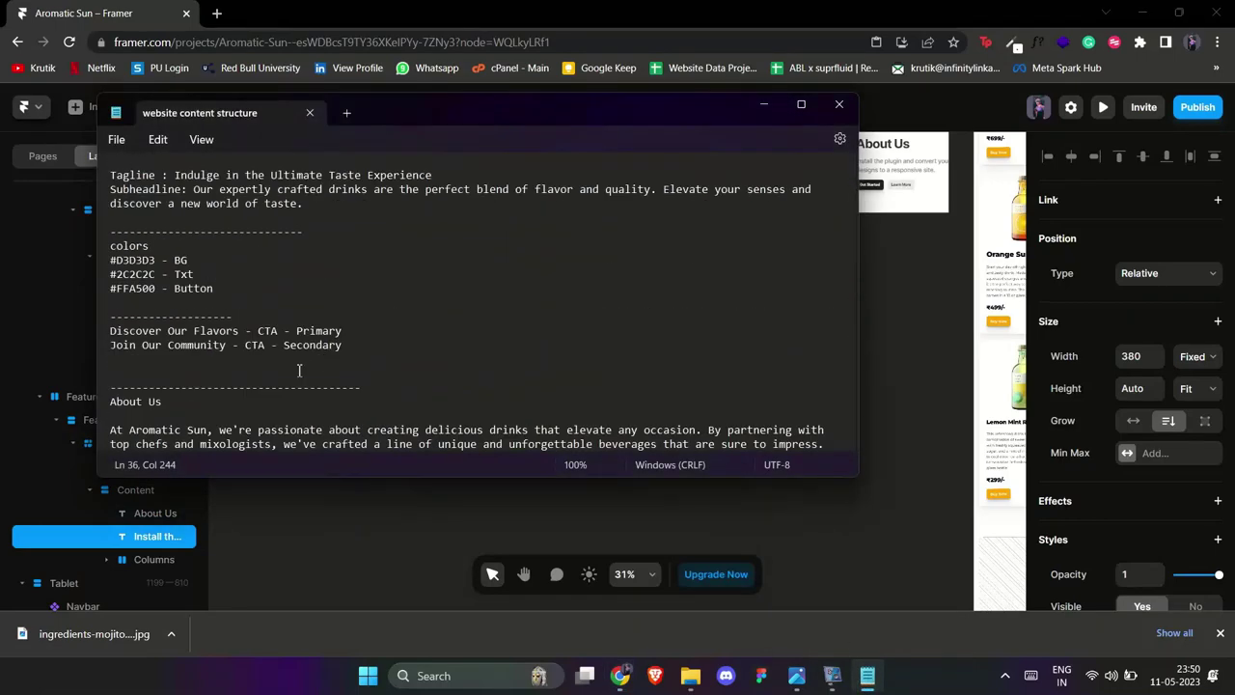
scroll(299, 371, down, 3)
drag(335, 359, 109, 287)
key(ctrl+c)
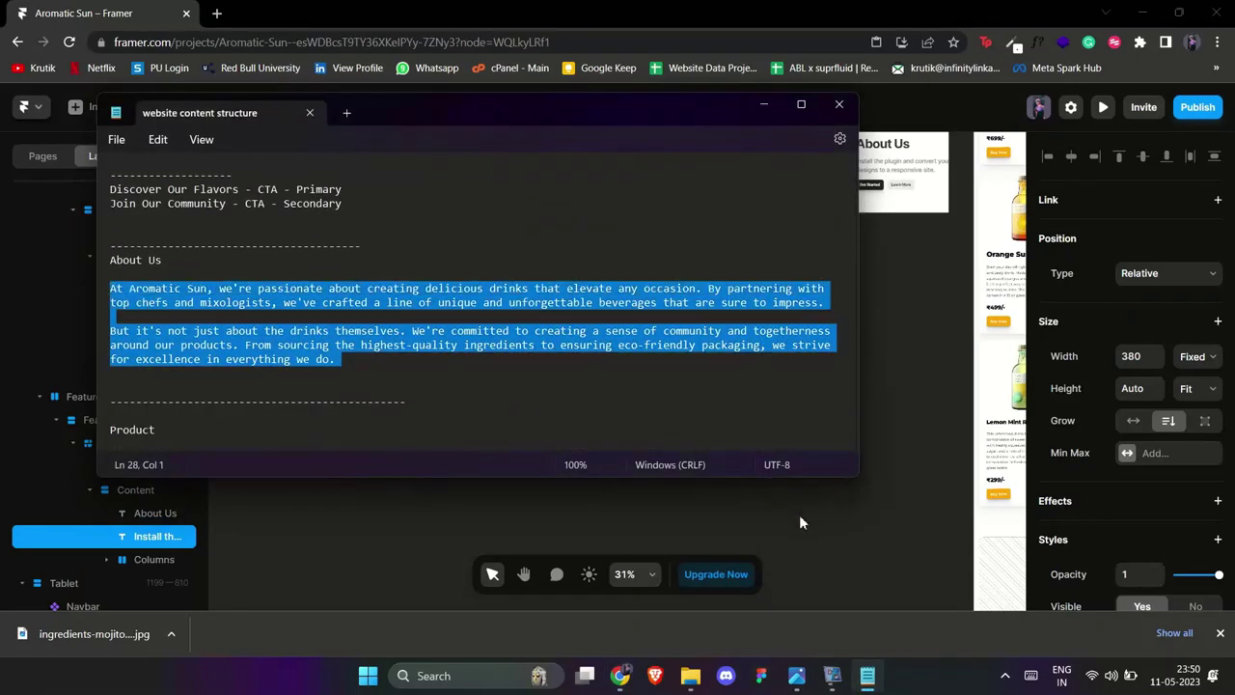
click(624, 263)
key(ctrl+v)
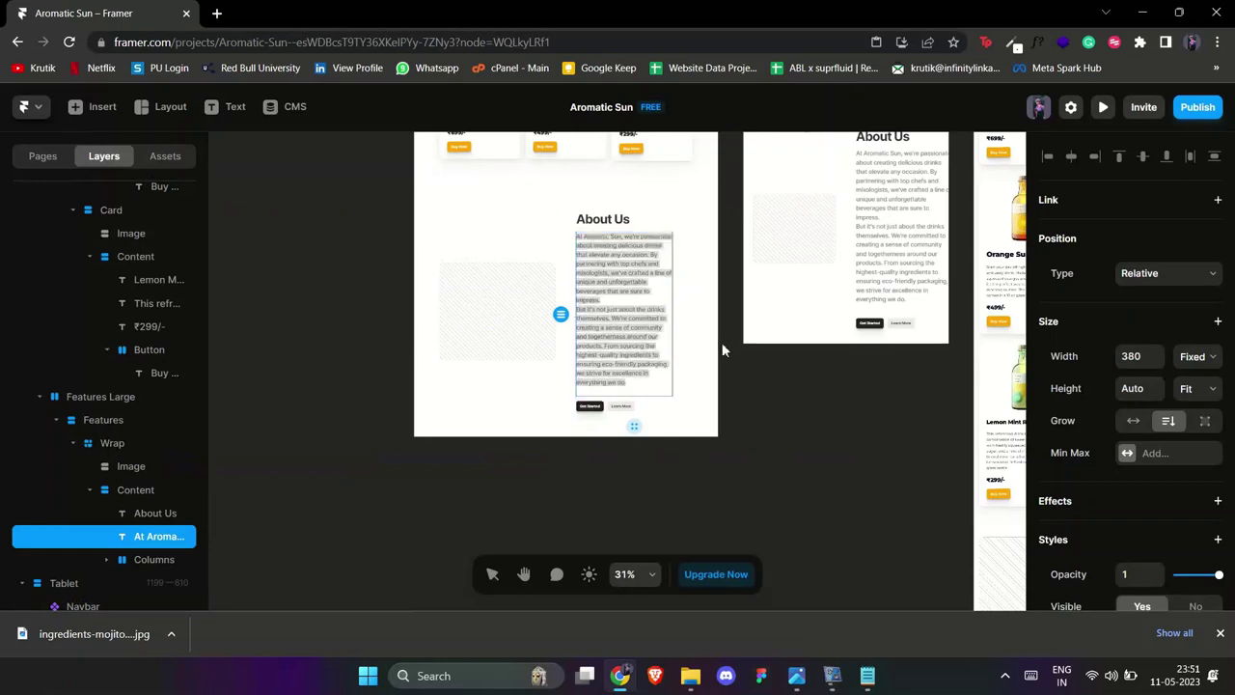
key(Escape)
- Widen the desktop About Us paragraph to about 452 px and set its text size to 16
drag(678, 315, 694, 307)
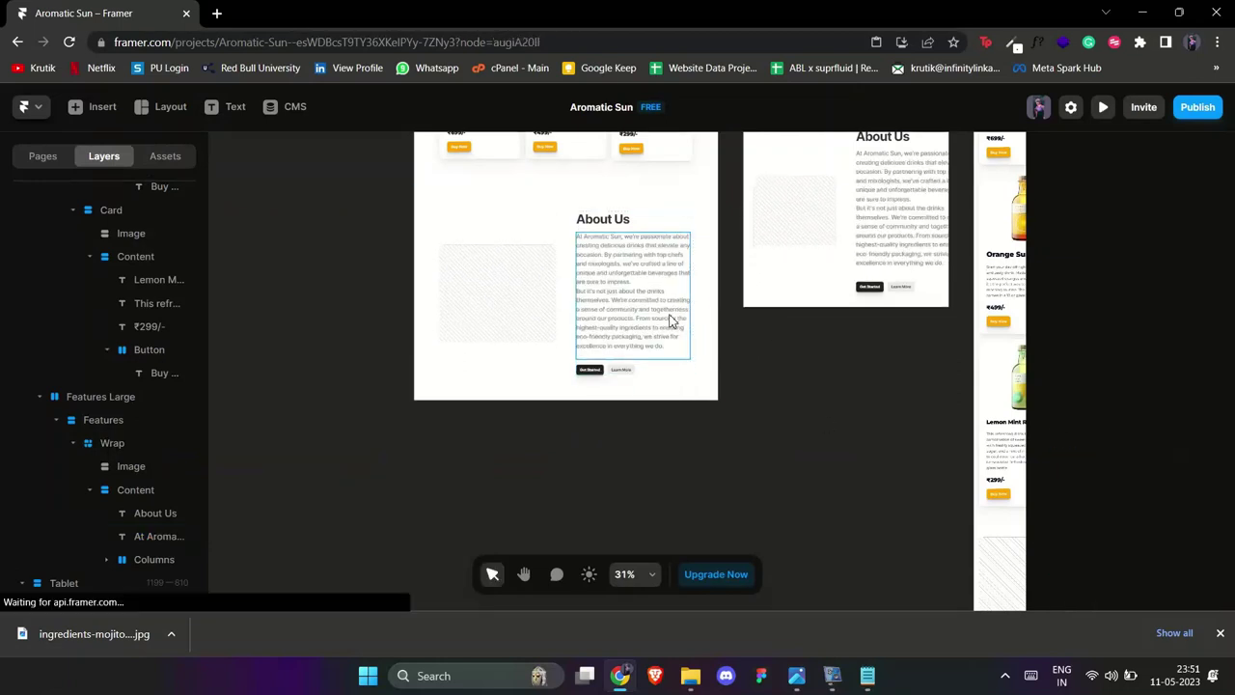
scroll(1181, 496, down, 5)
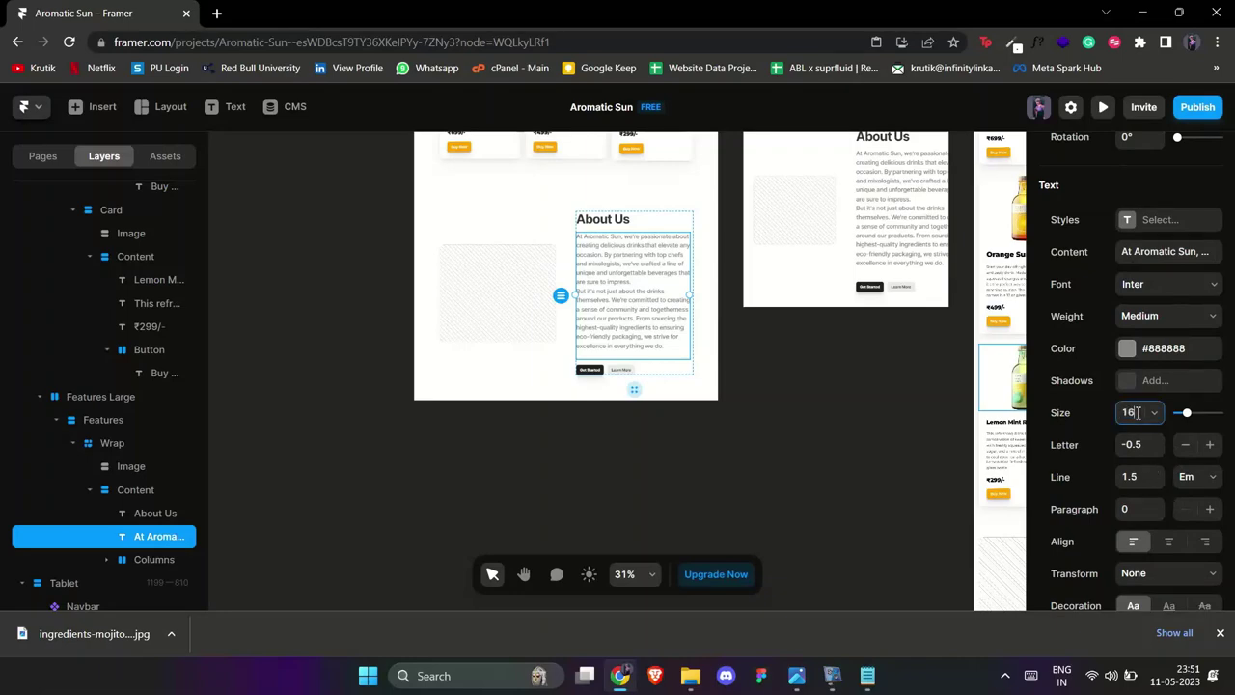
scroll(600, 318, up, 5)
- Delete the "Get Started" and "Learn More" buttons beneath the About Us paragraph
click(598, 386)
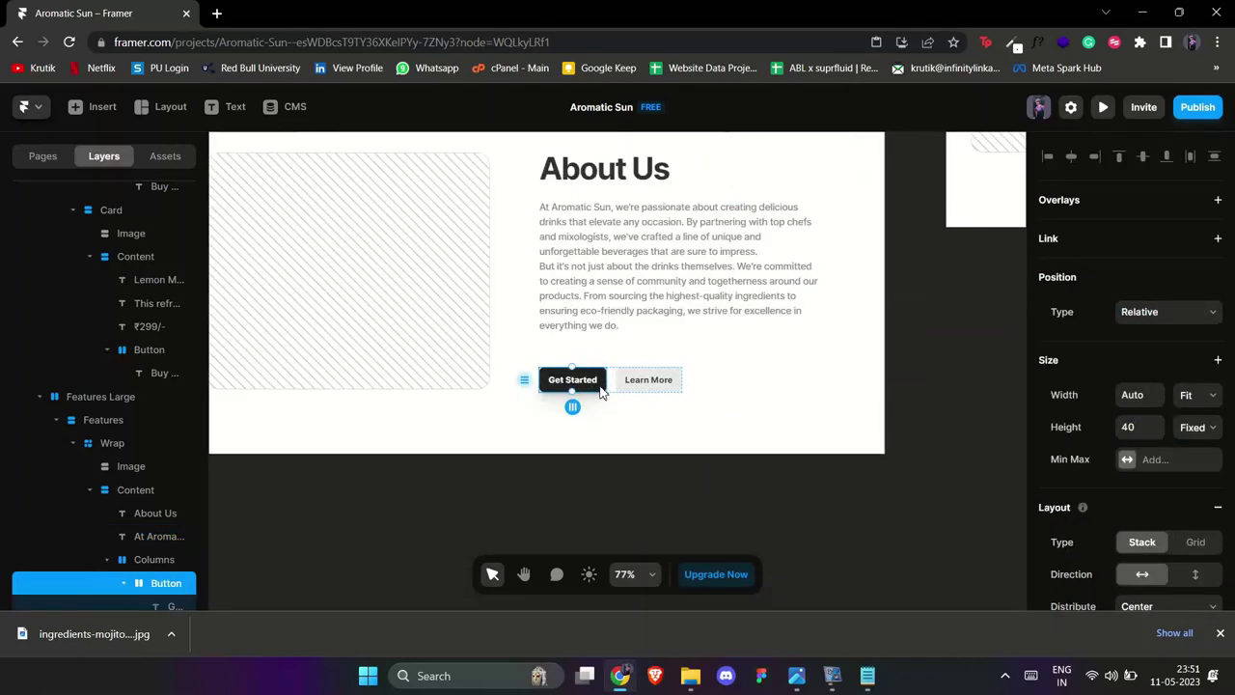
key(Delete)
click(598, 386)
key(Delete)
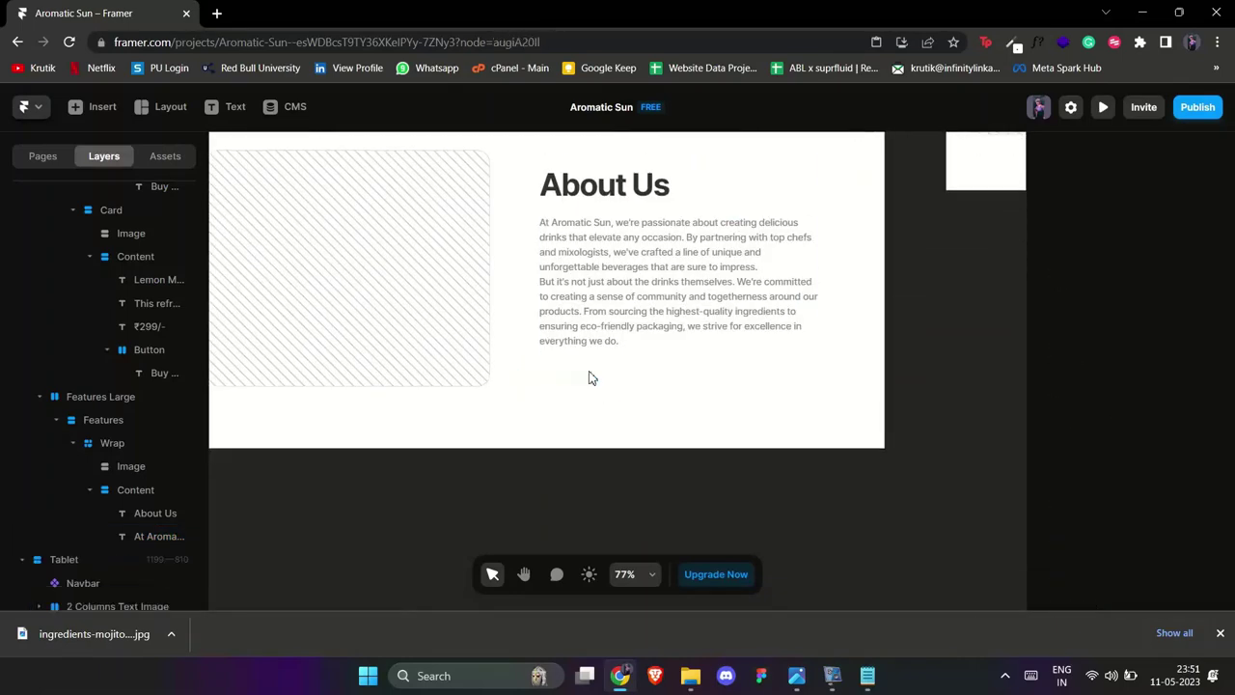
- Color the words "Aromatic Sun" in the About Us paragraph orange using the color code from the clipboard history
click(611, 284)
double_click(570, 222)
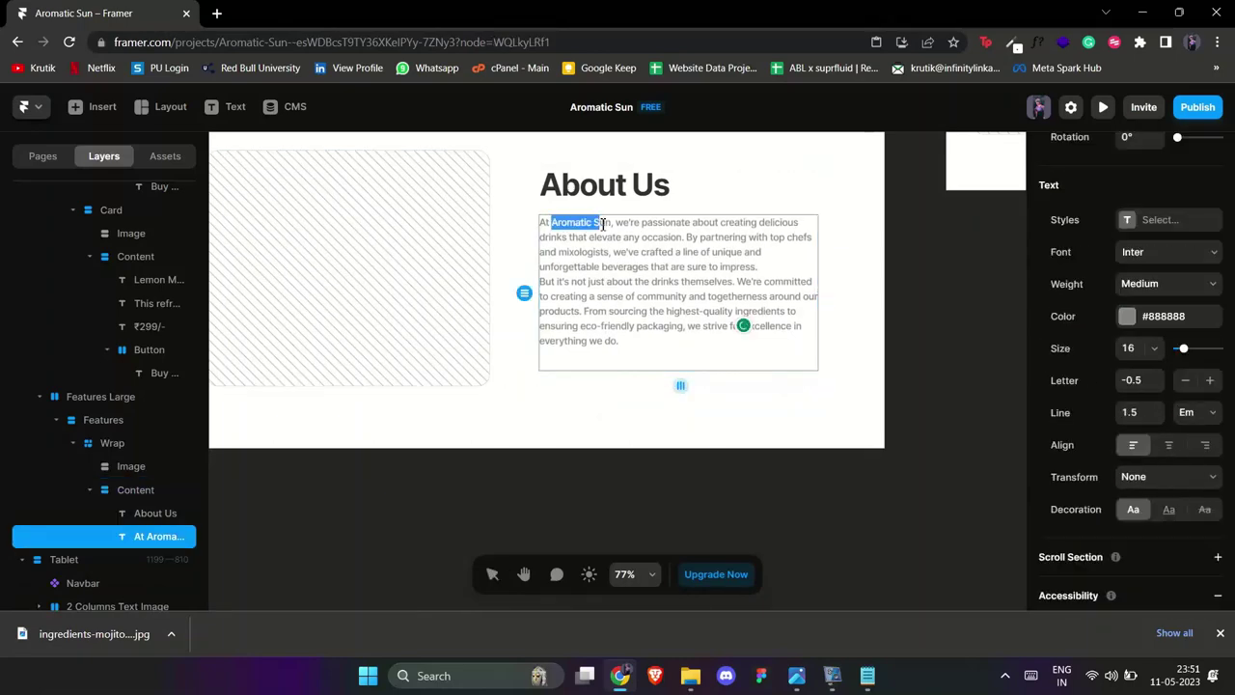
scroll(1116, 438, up, 3)
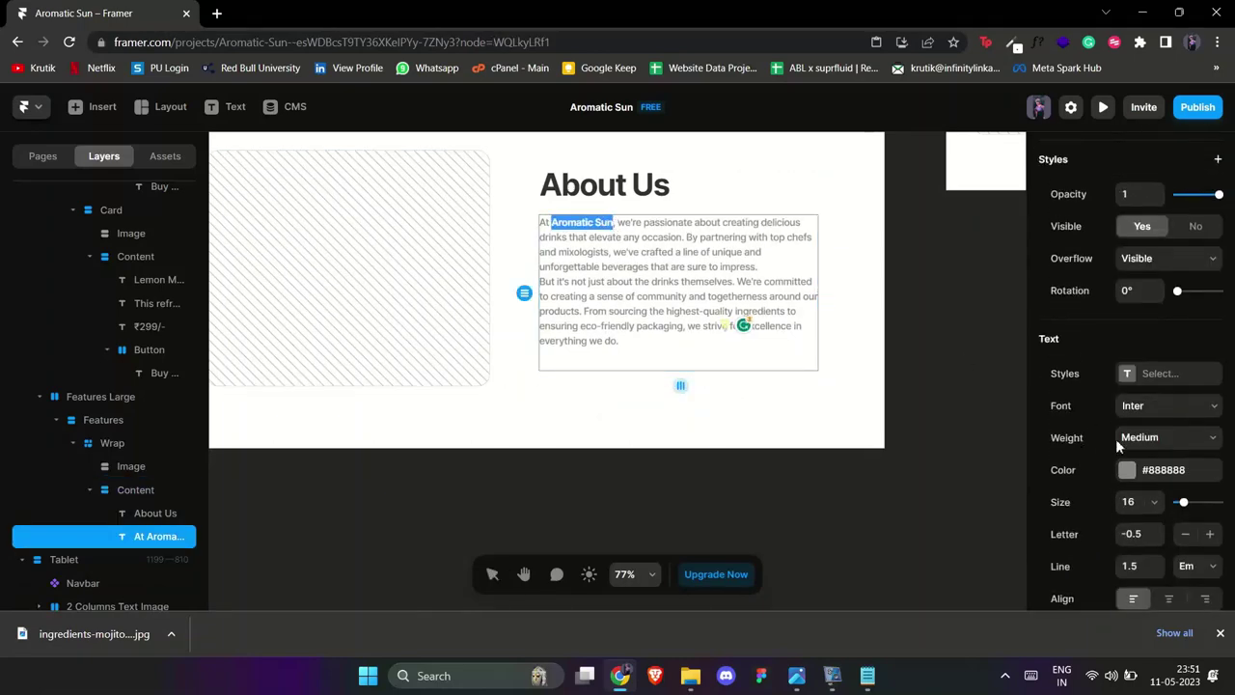
click(1148, 471)
key(super+v)
scroll(946, 409, down, 8)
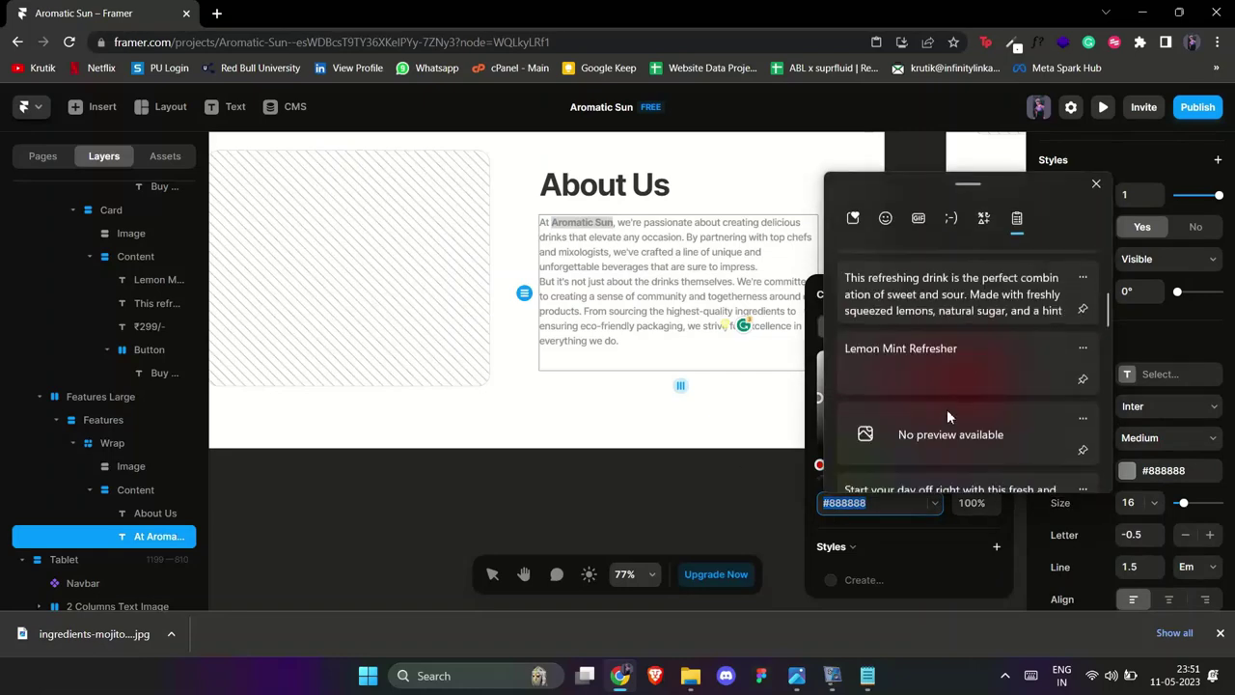
scroll(948, 409, up, 1)
click(927, 365)
click(606, 463)
- Fill the About Us image placeholder with the ingredients-mojito-with-water-falling-into-glass-white-surface picture from the Framer-Website folder
scroll(605, 469, down, 5)
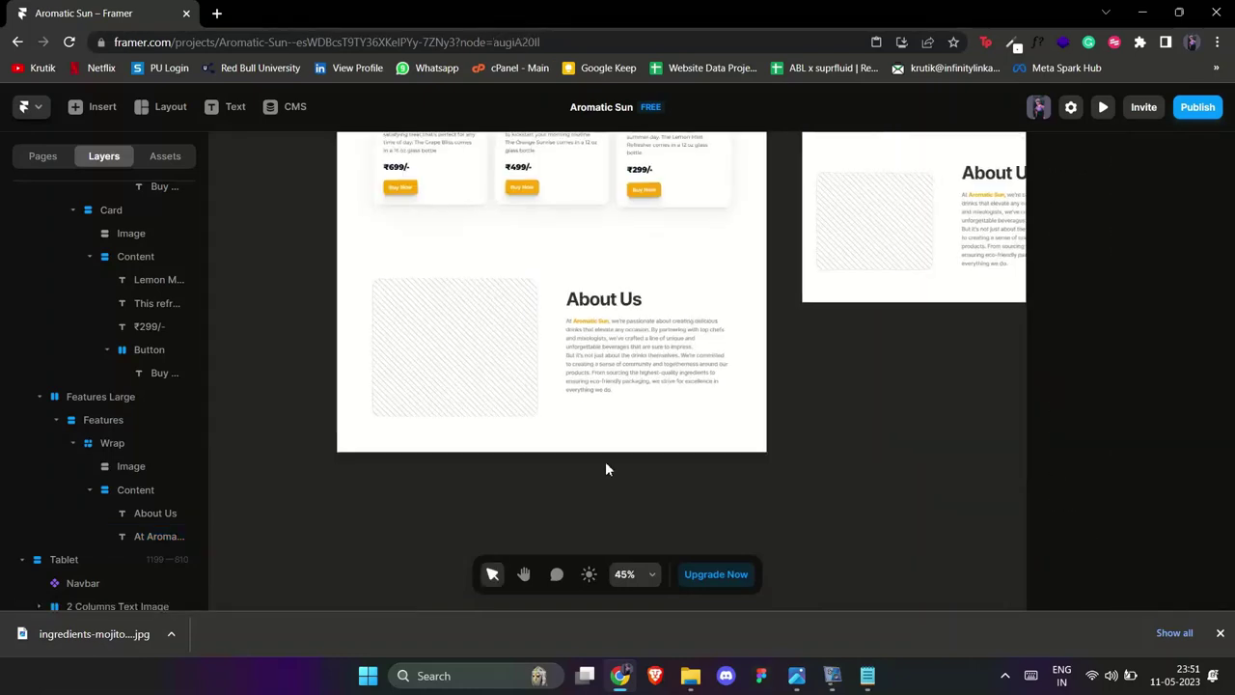
double_click(496, 378)
click(369, 138)
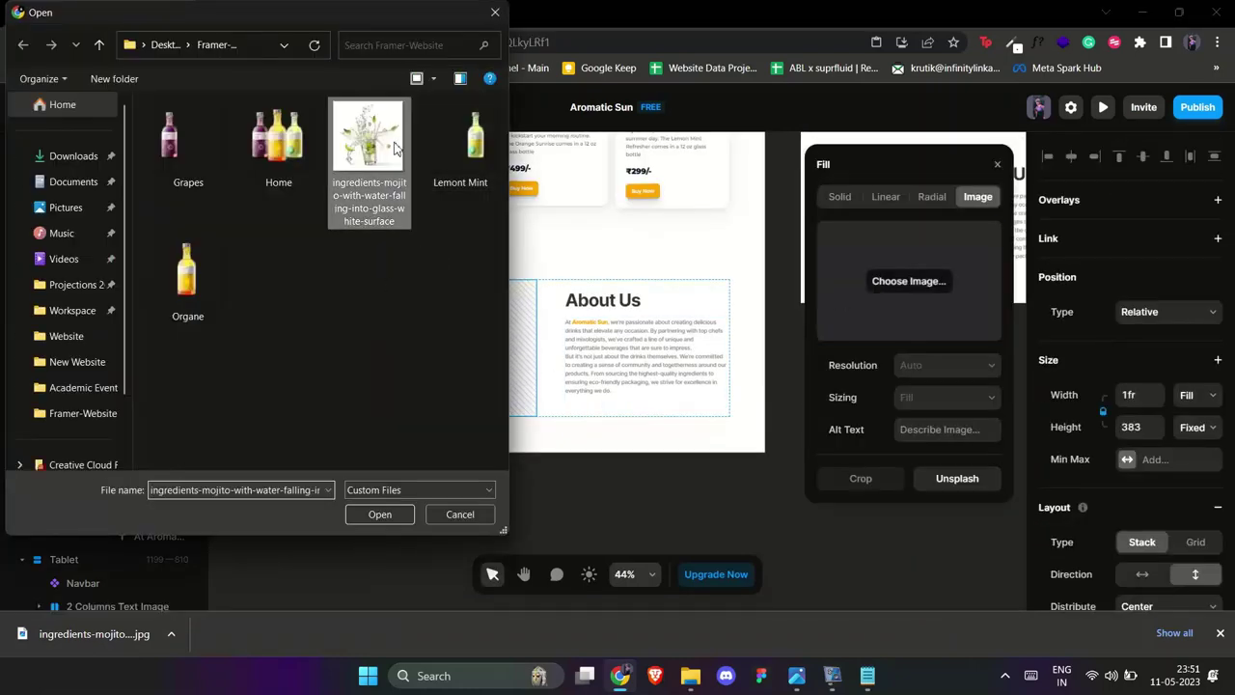
click(386, 513)
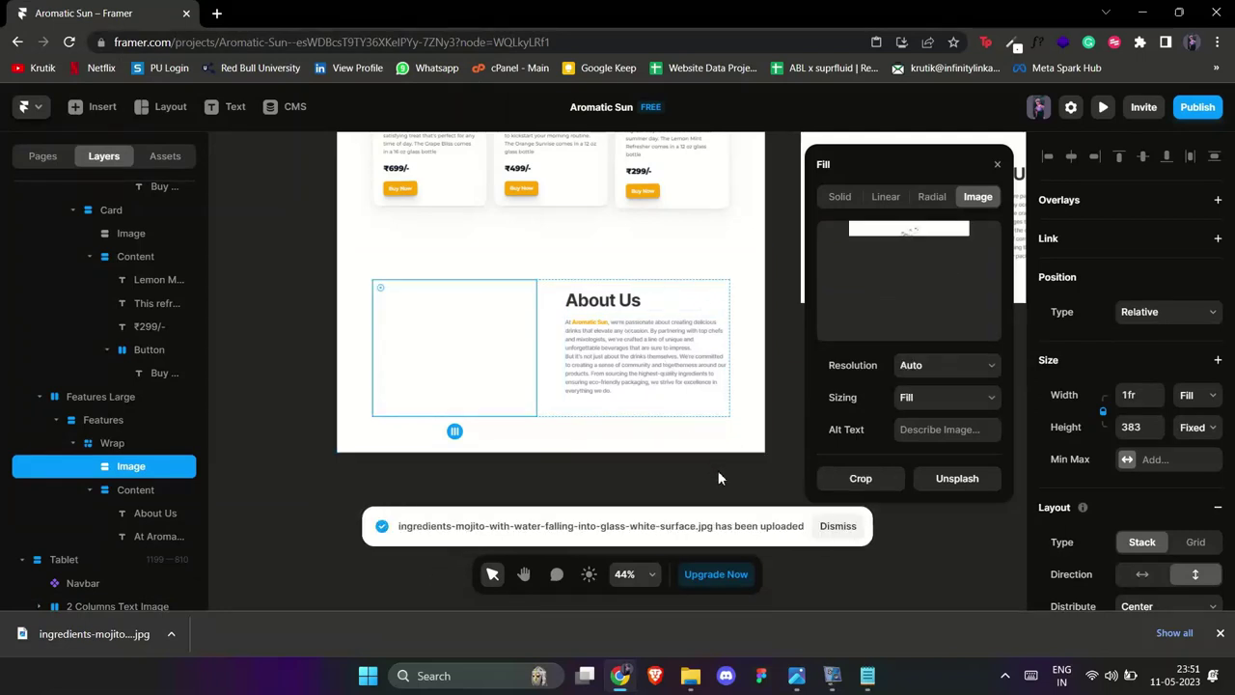
- Compare the Fit and Fill sizing options for the mojito image and set its sizing to Fit
click(947, 396)
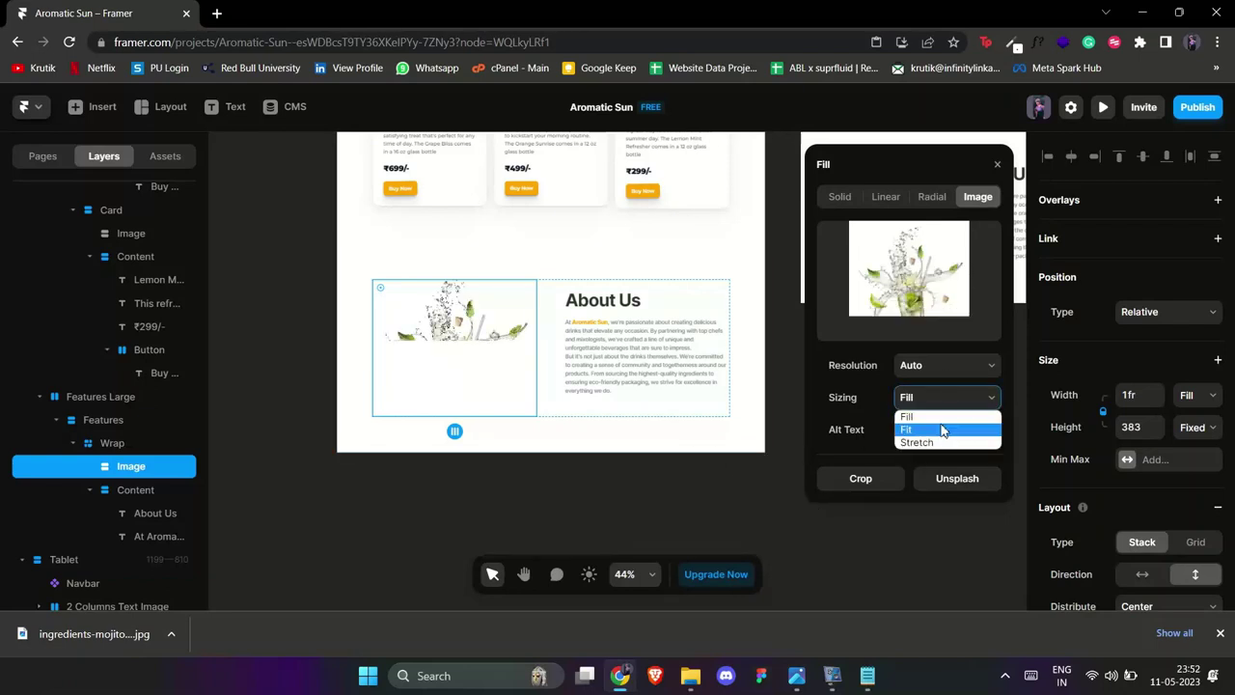
click(927, 427)
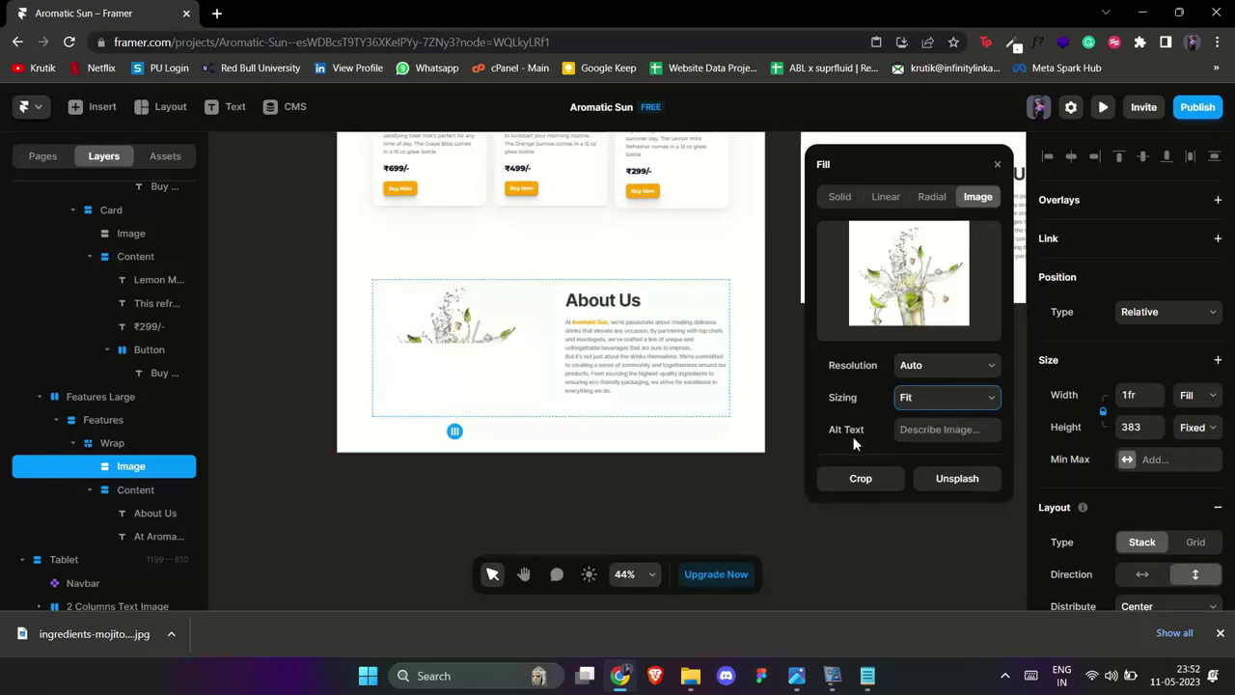
click(952, 399)
click(947, 413)
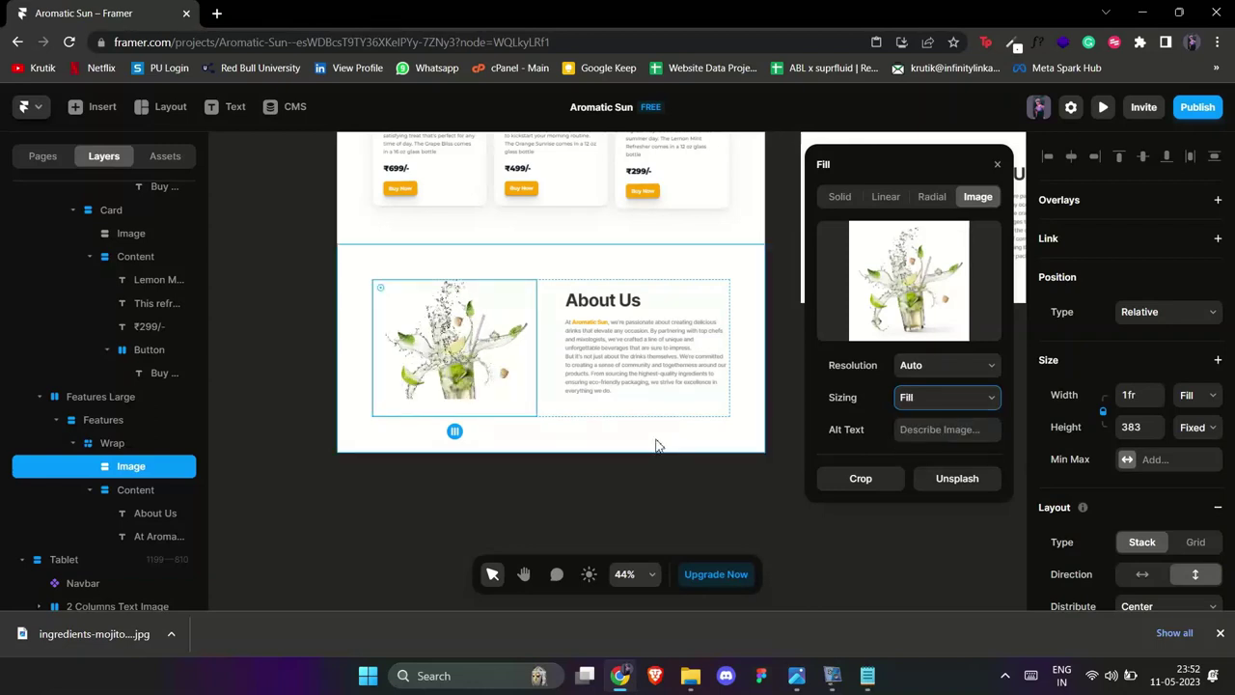
click(925, 404)
click(924, 430)
click(595, 467)
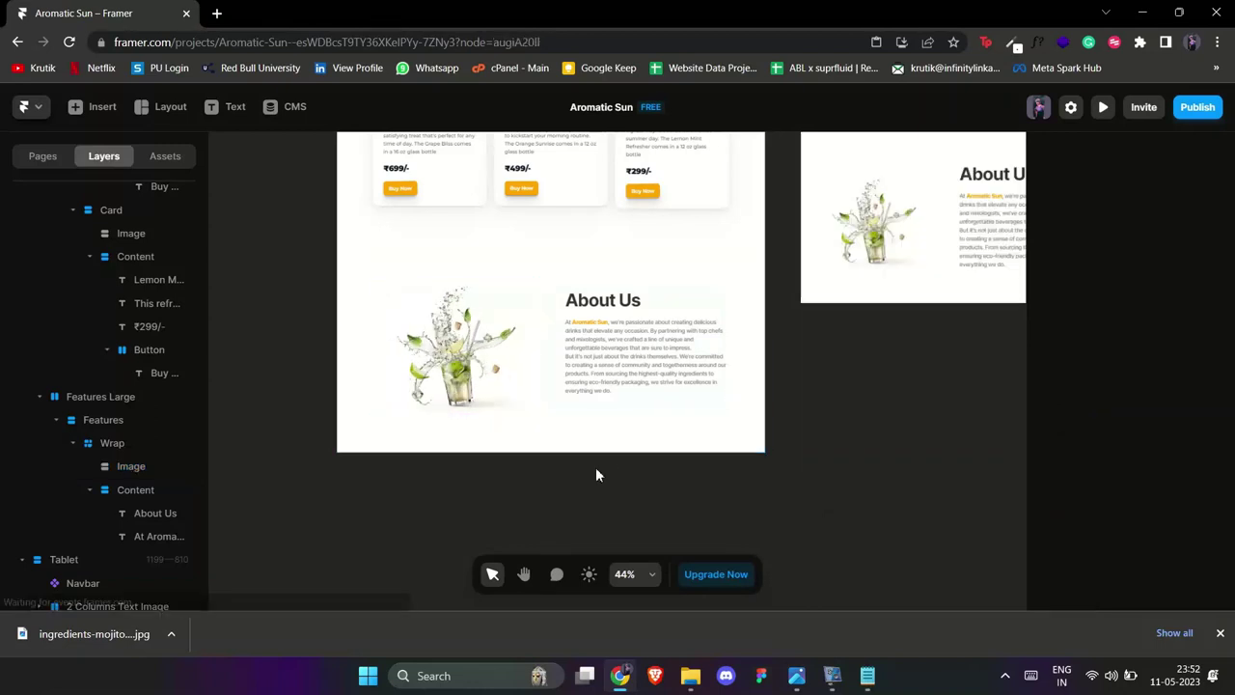
- Narrow the About Us paragraph in the phone layout to about 348 px so it fits its column
scroll(569, 444, down, 1)
scroll(552, 415, down, 2)
scroll(552, 415, right, 5)
scroll(660, 378, down, 5)
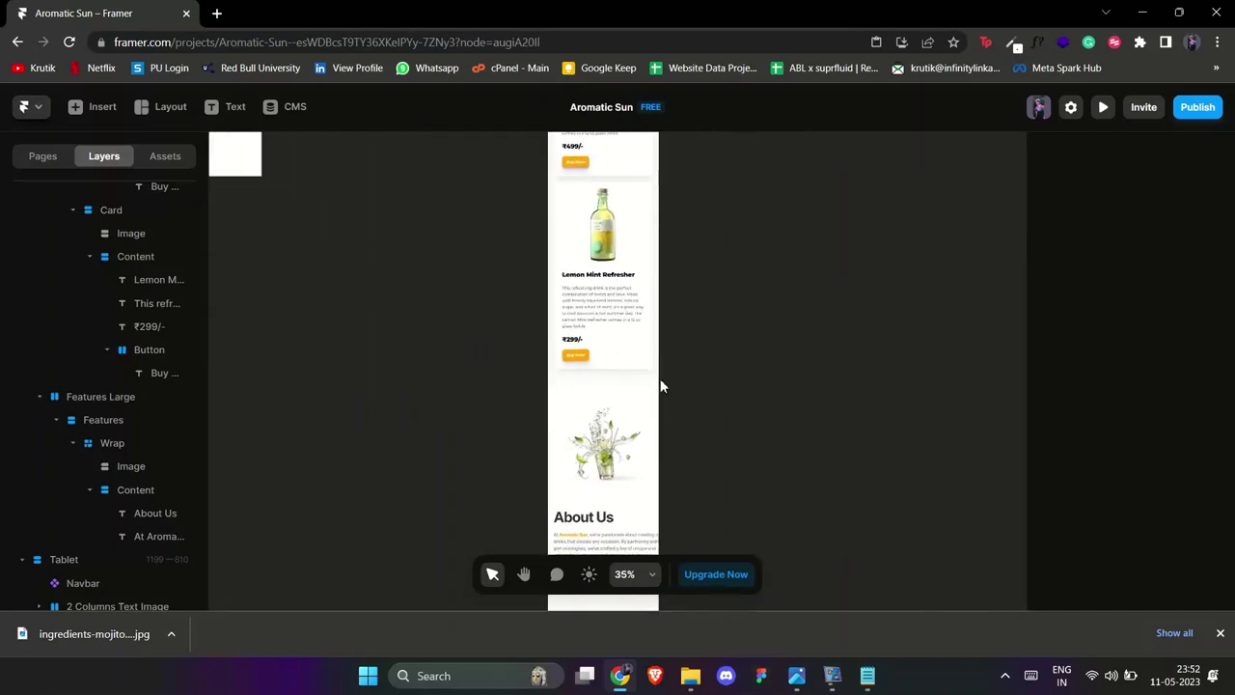
click(620, 347)
scroll(632, 346, up, 4)
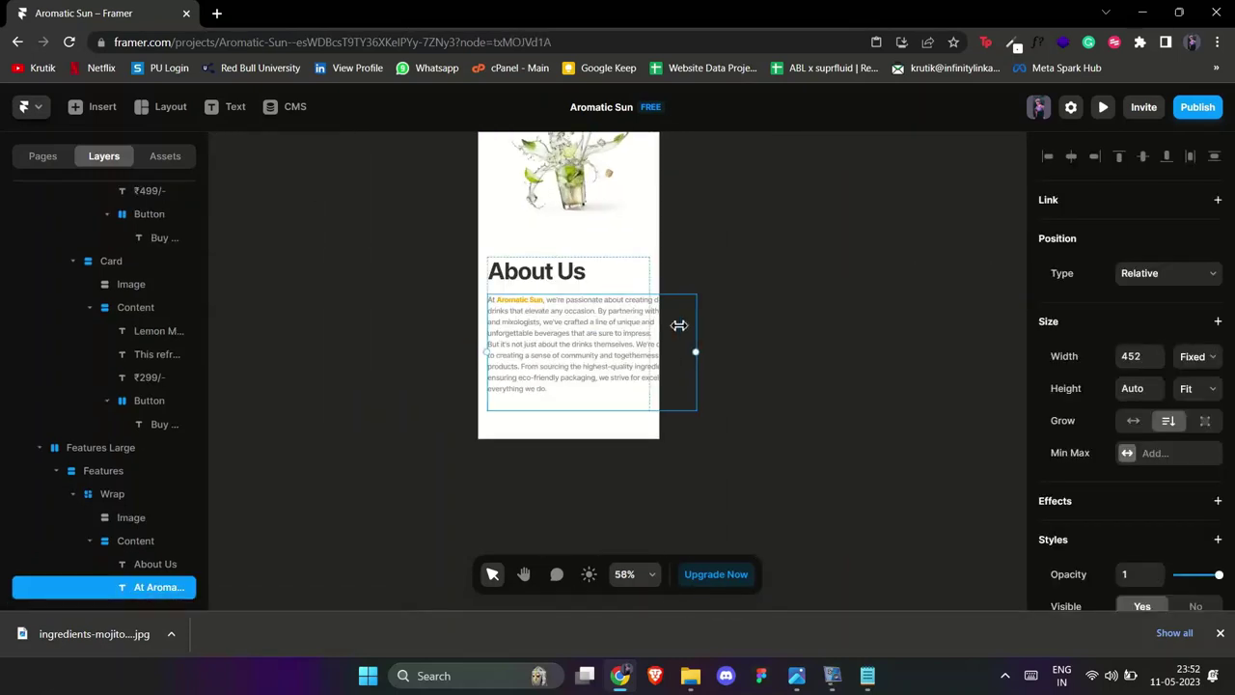
drag(679, 325, 648, 332)
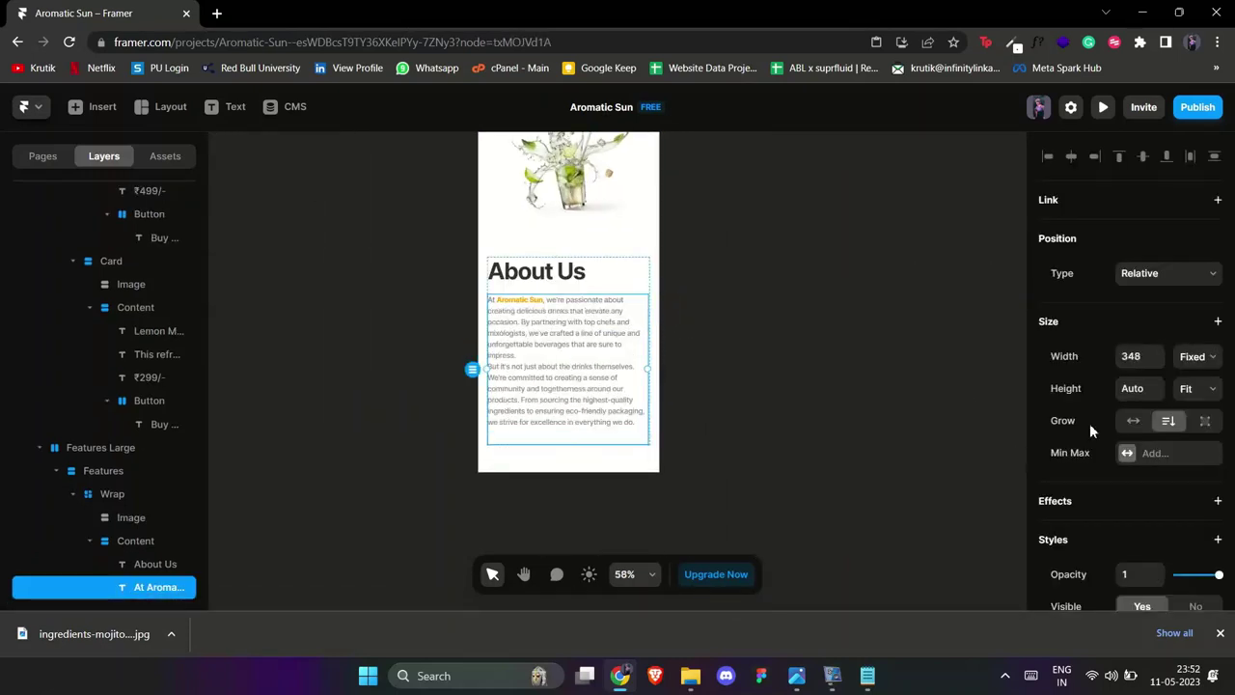
- Try a text size of 15 on the phone layout's About Us paragraph
scroll(1119, 444, down, 5)
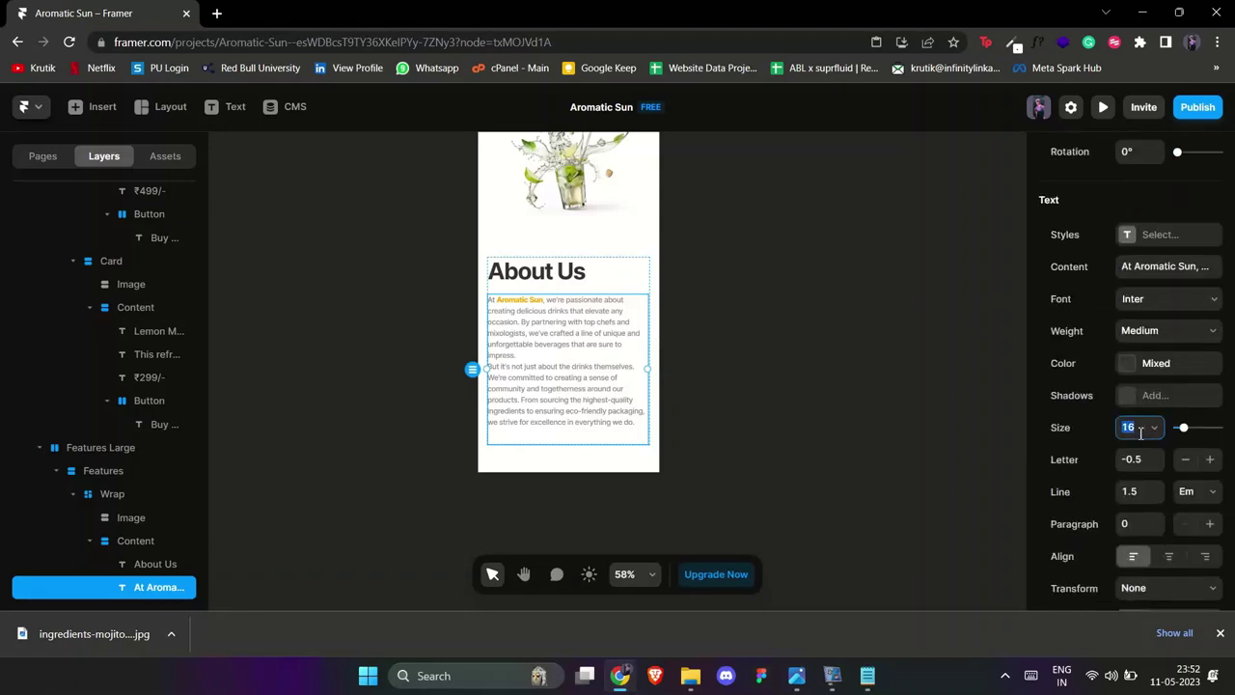
key(Down)
key(Down)
key(Up)
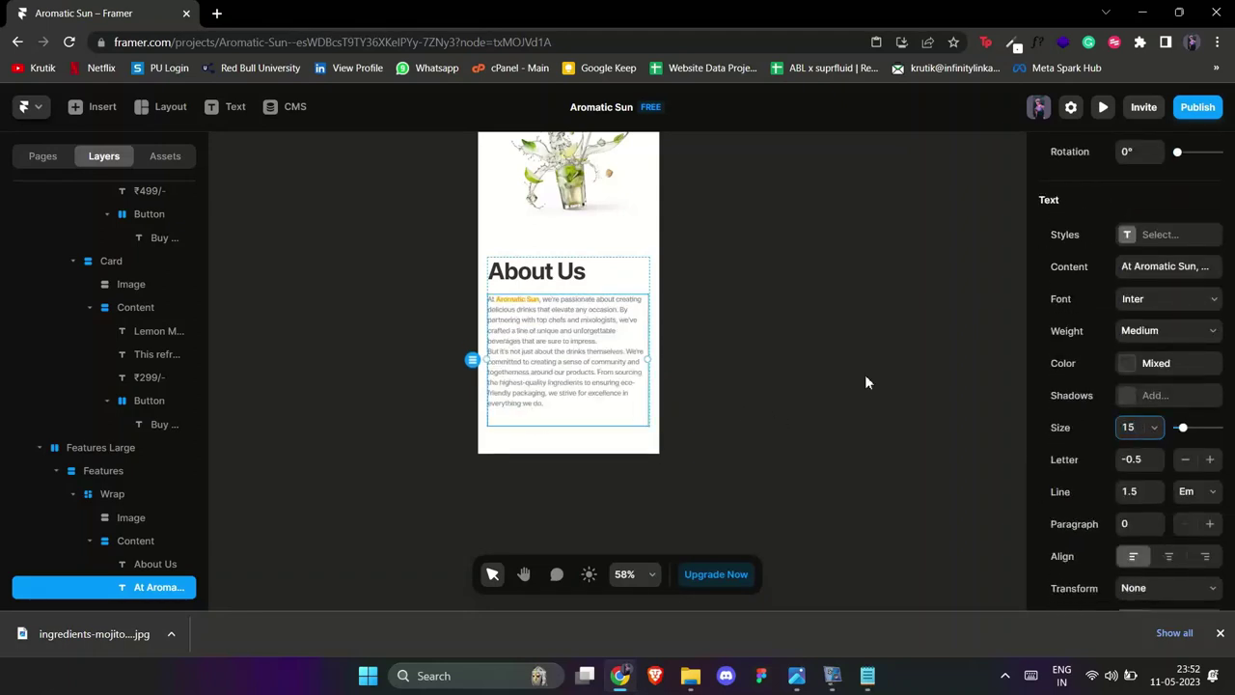
- Center-align the phone layout's About Us paragraph and return its text size to 16
scroll(1119, 415, down, 1)
click(1169, 453)
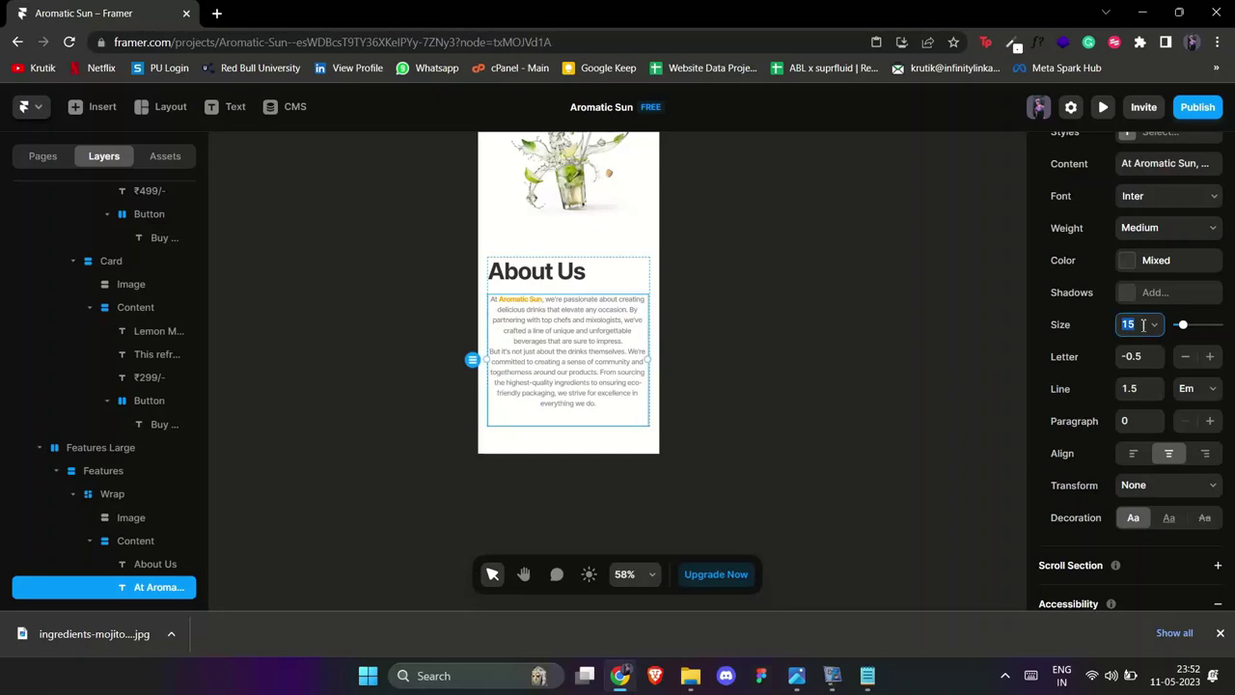
scroll(676, 353, down, 2)
- Center-align the About Us heading in the phone layout and narrow its text box to the column width
click(607, 305)
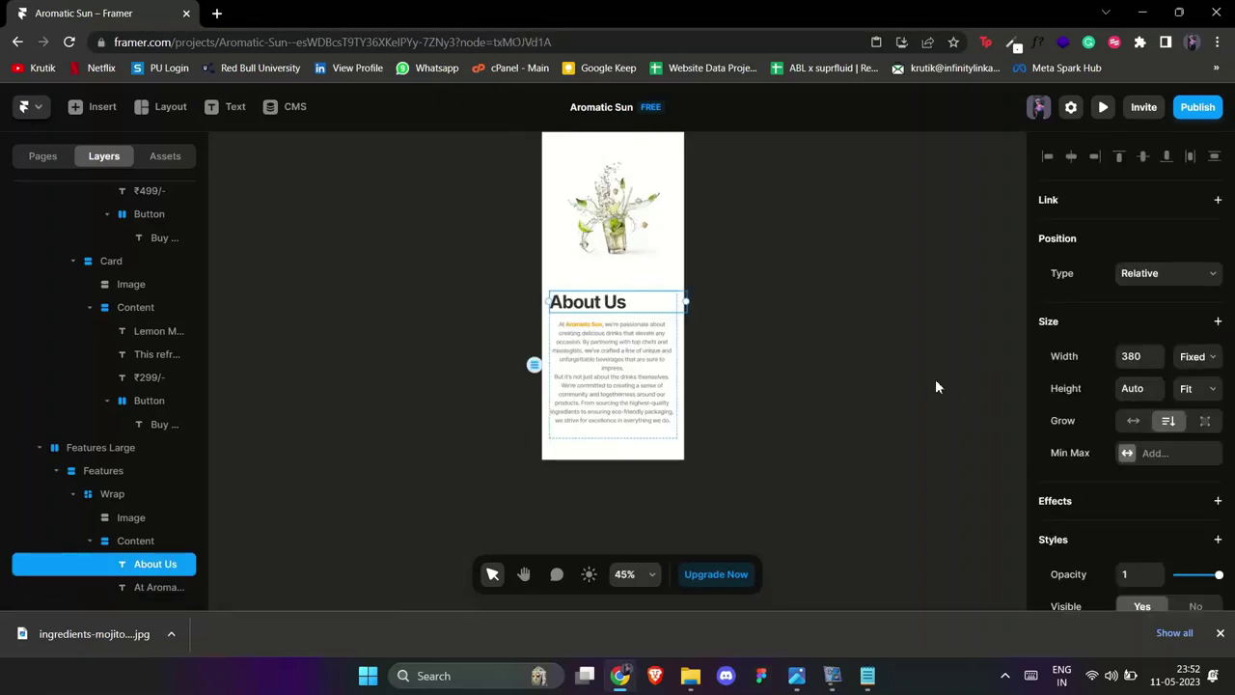
scroll(1182, 447, down, 5)
scroll(694, 296, up, 2)
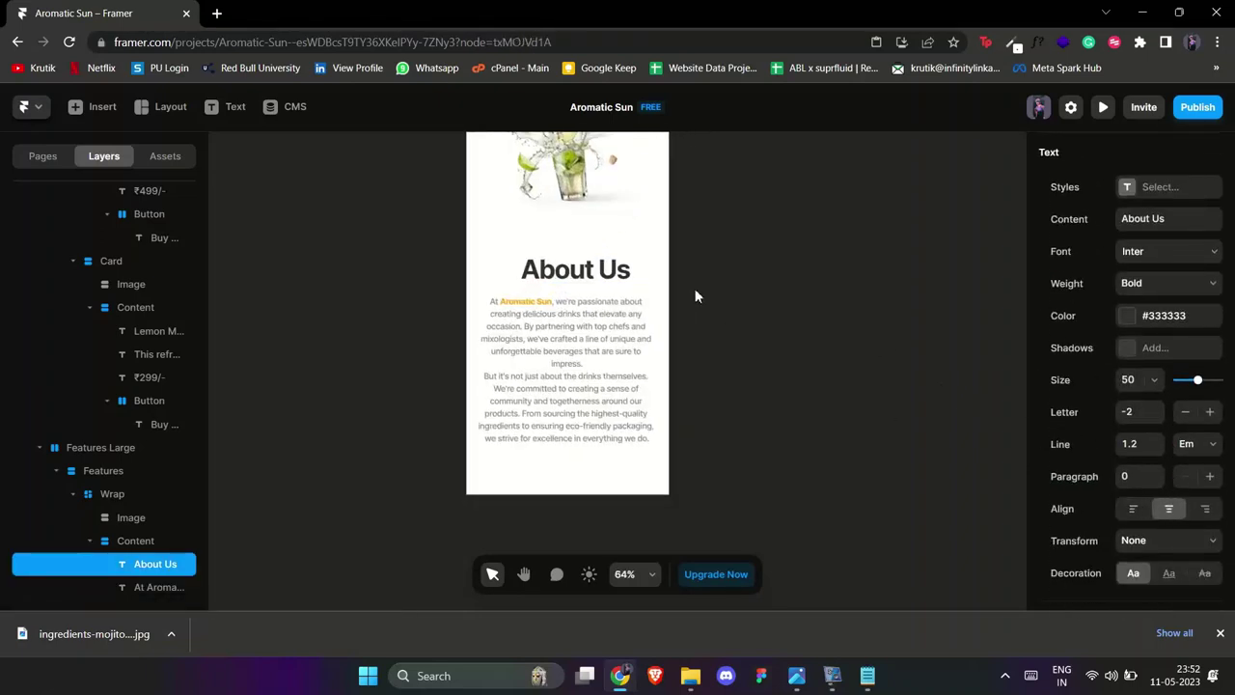
drag(675, 271, 663, 272)
- Narrow the About Us paragraph in the tablet layout to about 327 px so it stays inside its column
scroll(755, 244, down, 5)
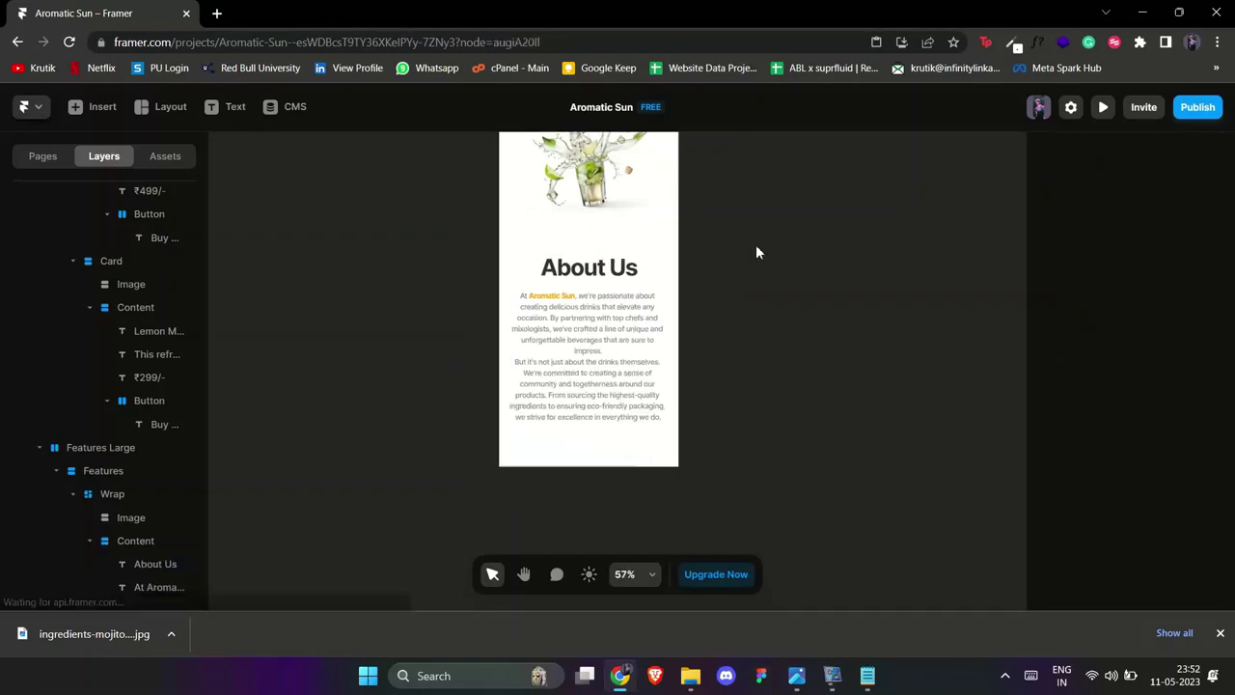
click(636, 299)
scroll(637, 299, up, 4)
click(640, 303)
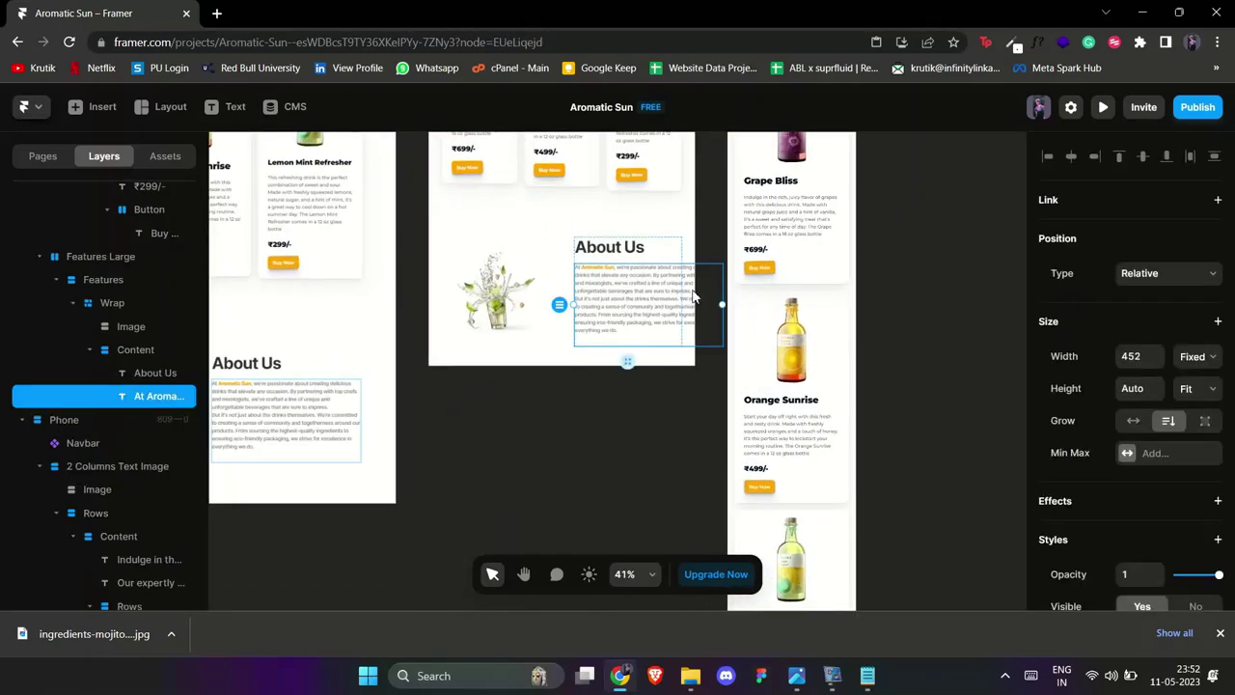
drag(727, 287, 680, 293)
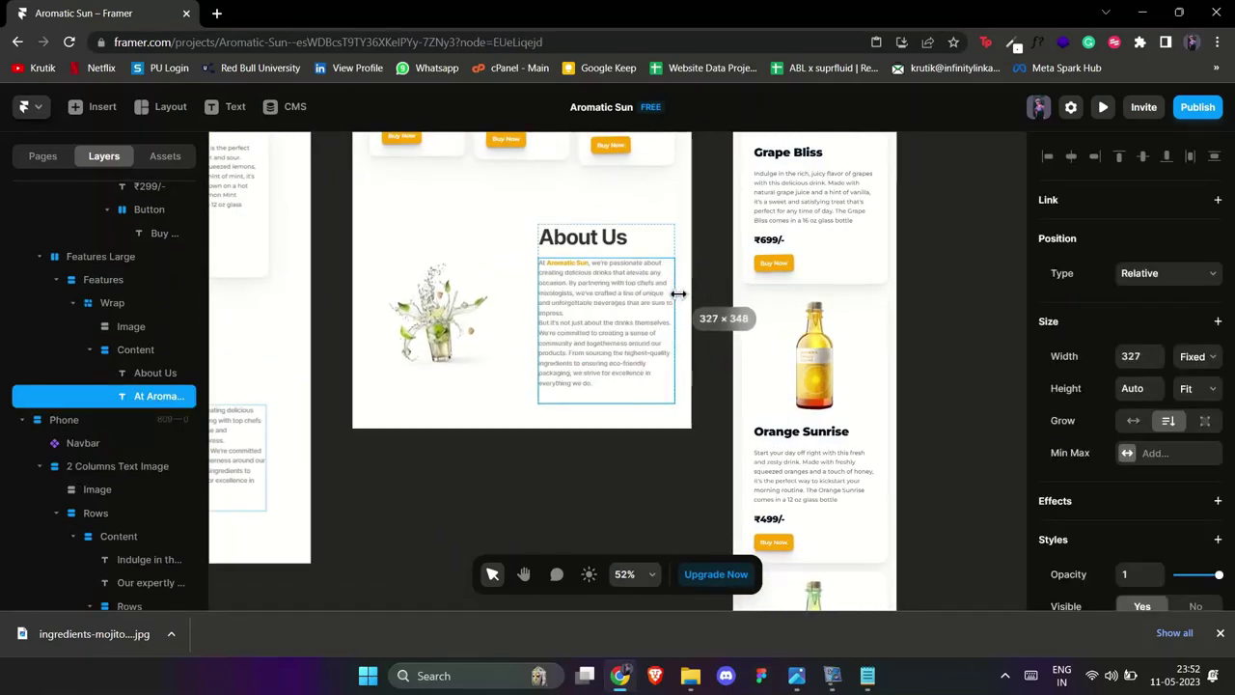
- Set the text size of the tablet layout's About Us paragraph to 17
scroll(1147, 487, down, 8)
click(1136, 394)
key(Up)
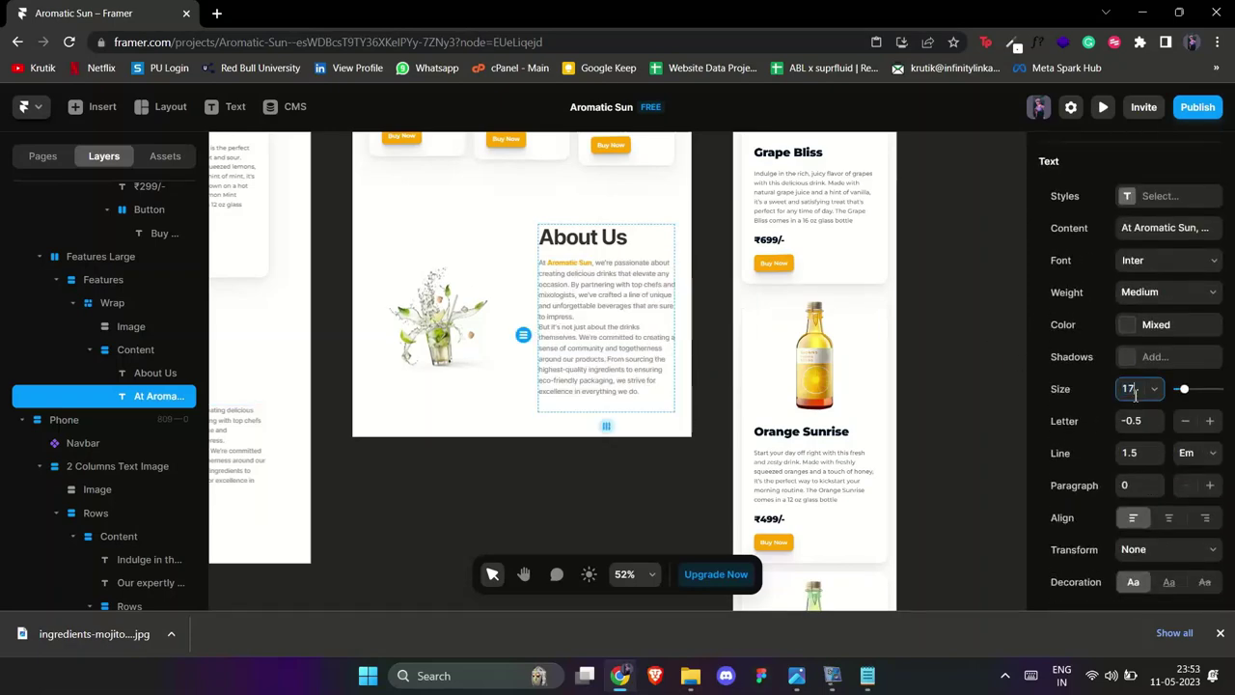
- Examine the About Us section and product cards across the desktop, tablet and phone layouts
key(Up)
key(Down)
click(656, 519)
scroll(656, 519, down, 5)
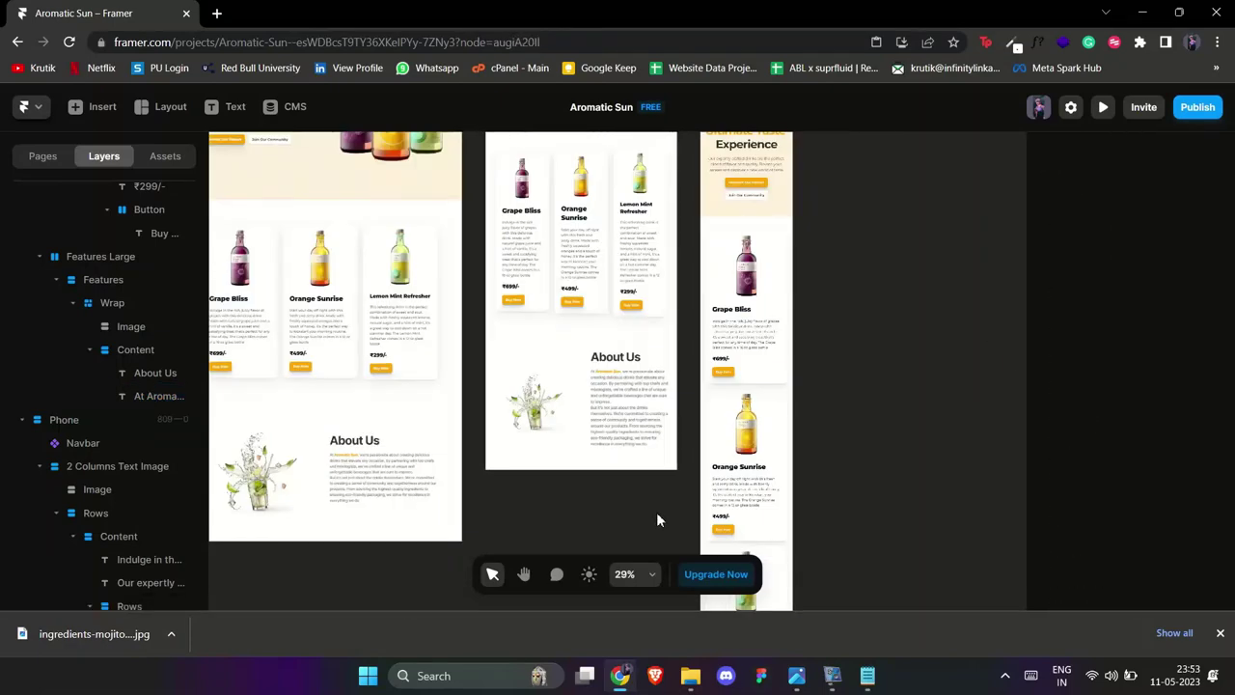
scroll(656, 516, down, 2)
scroll(656, 516, up, 3)
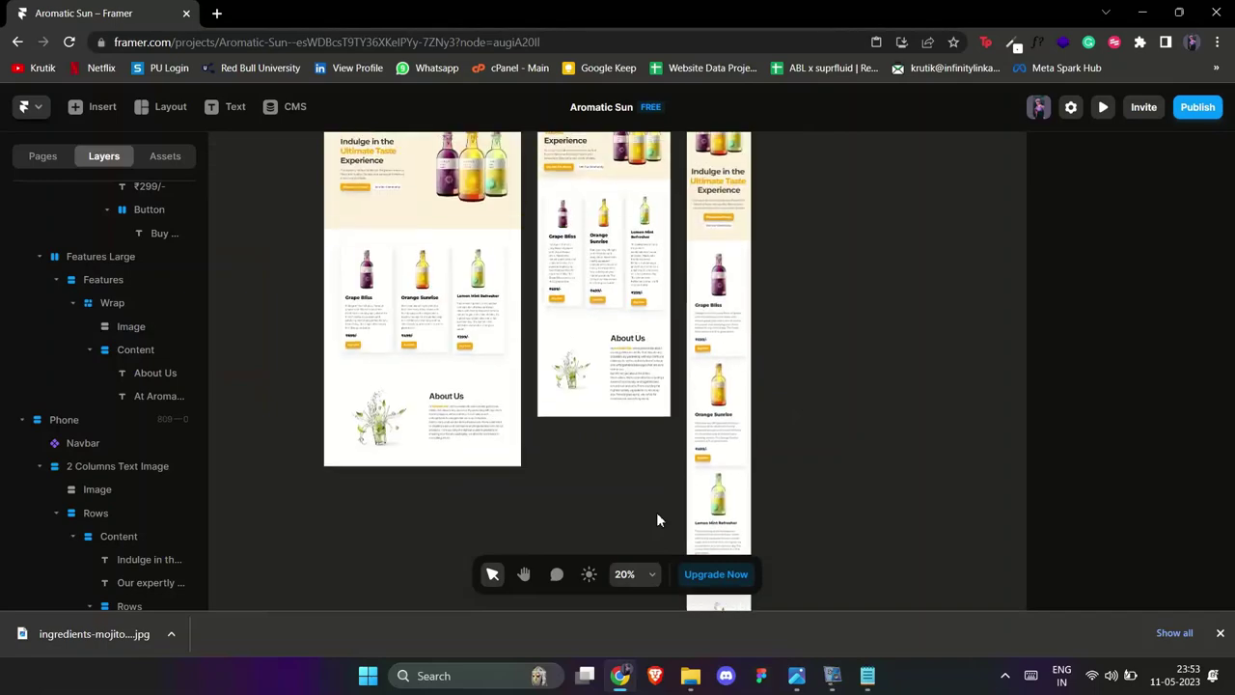
scroll(750, 284, up, 3)
scroll(723, 312, up, 2)
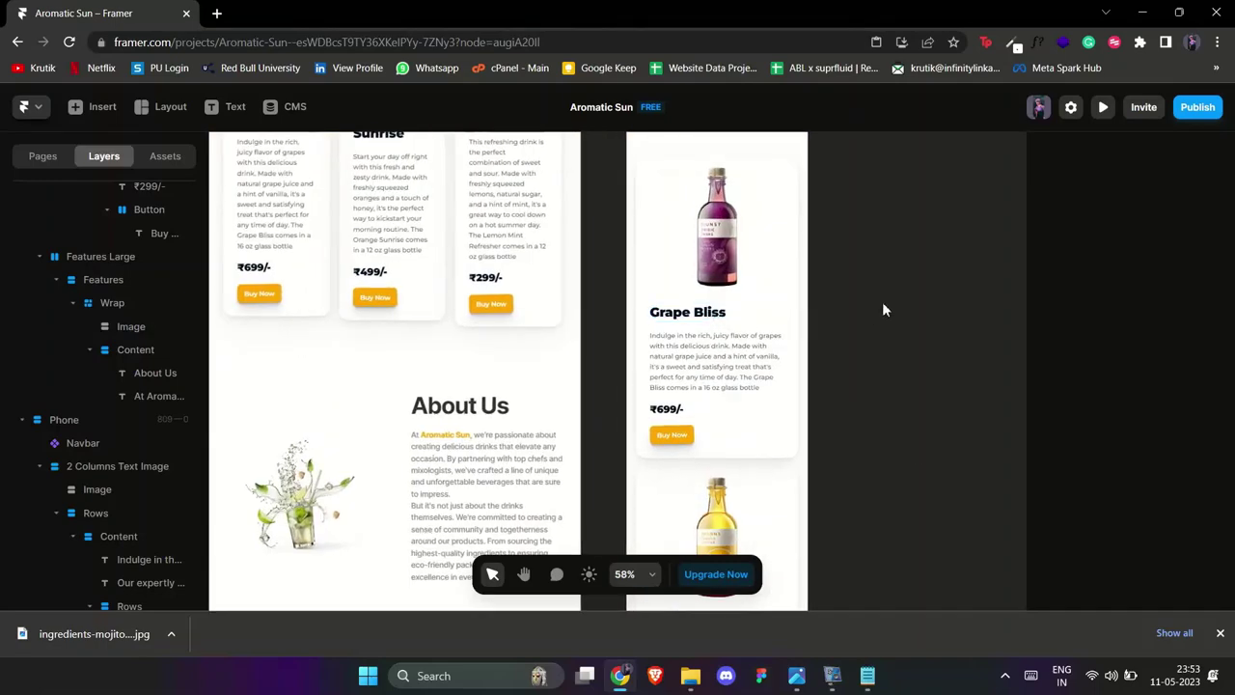
scroll(882, 310, down, 5)
scroll(882, 310, up, 1)
- Insert the ready-made Contact form section below the About Us section in the desktop layout
click(97, 108)
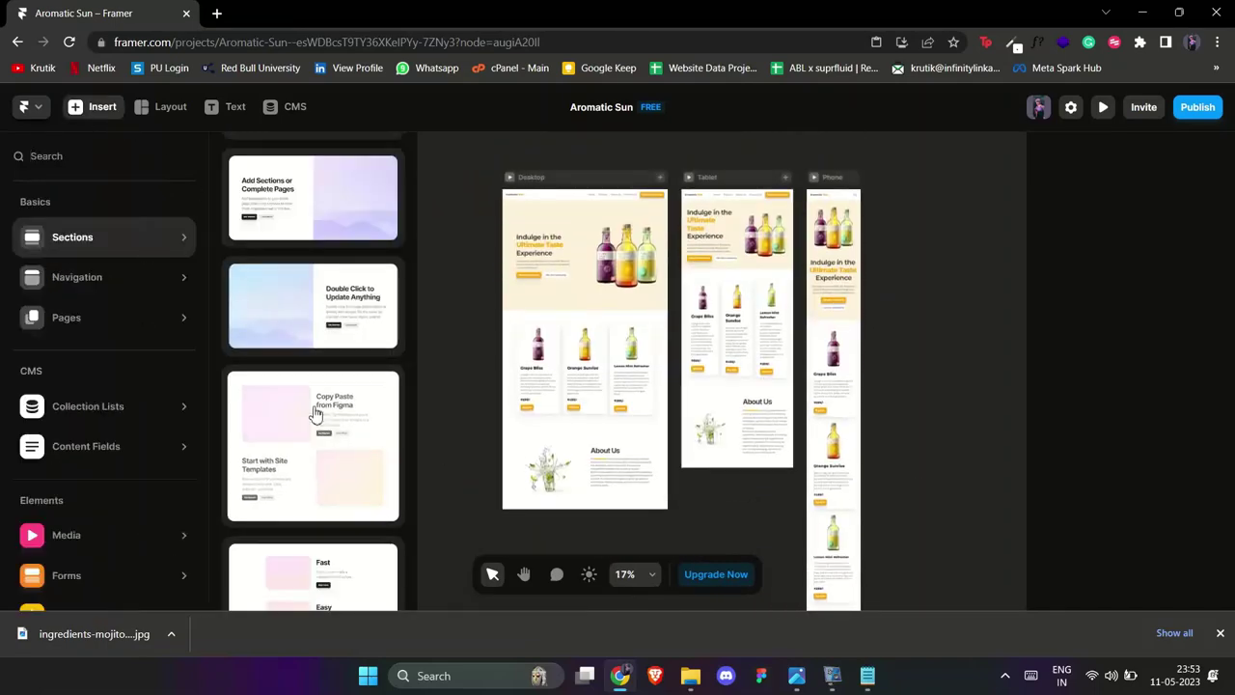
scroll(313, 413, down, 10)
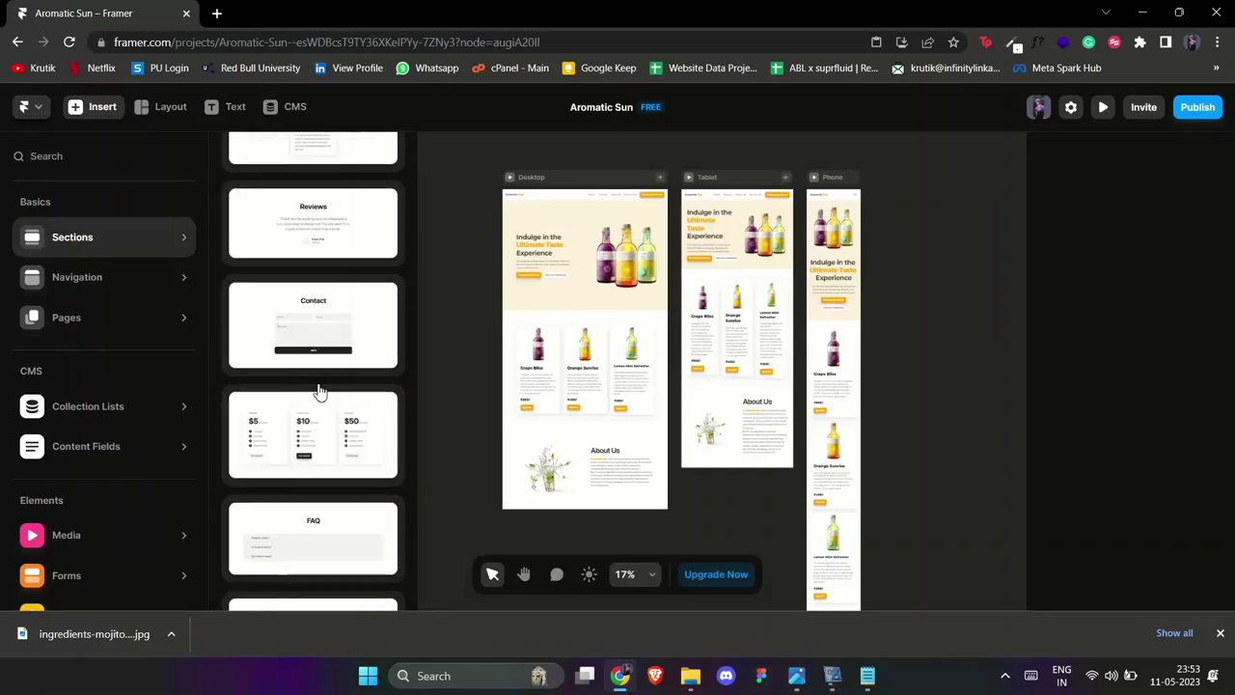
drag(321, 391, 581, 512)
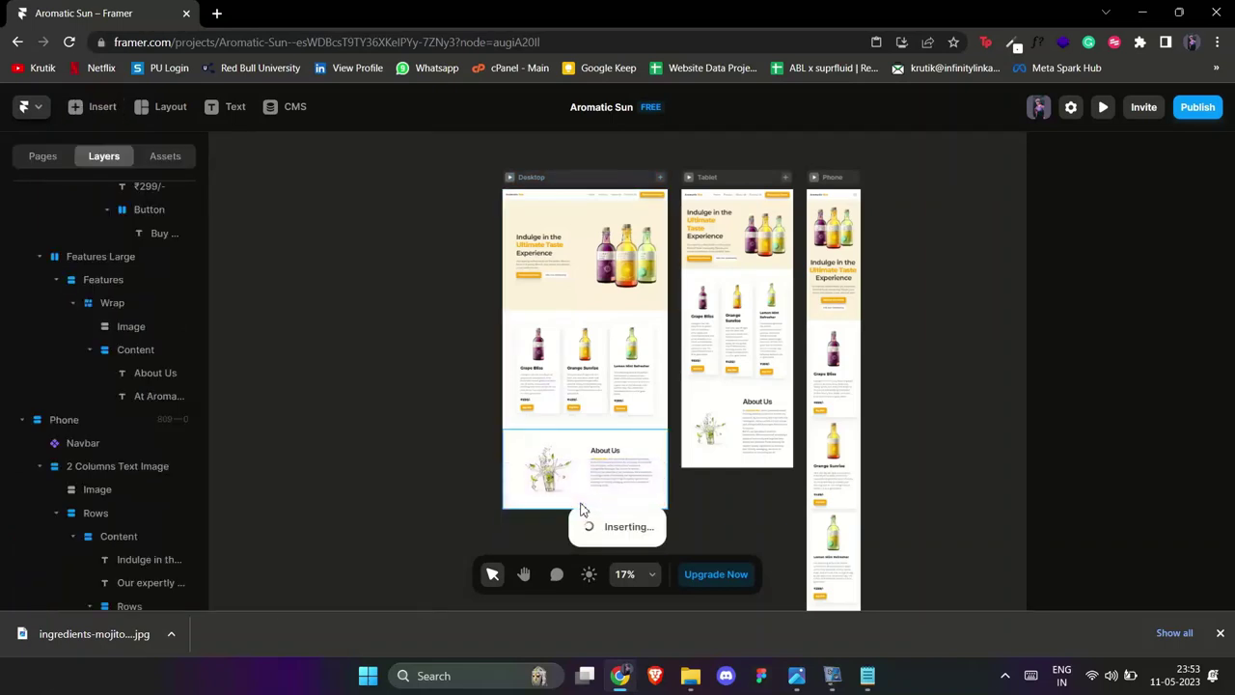
scroll(603, 342, down, 2)
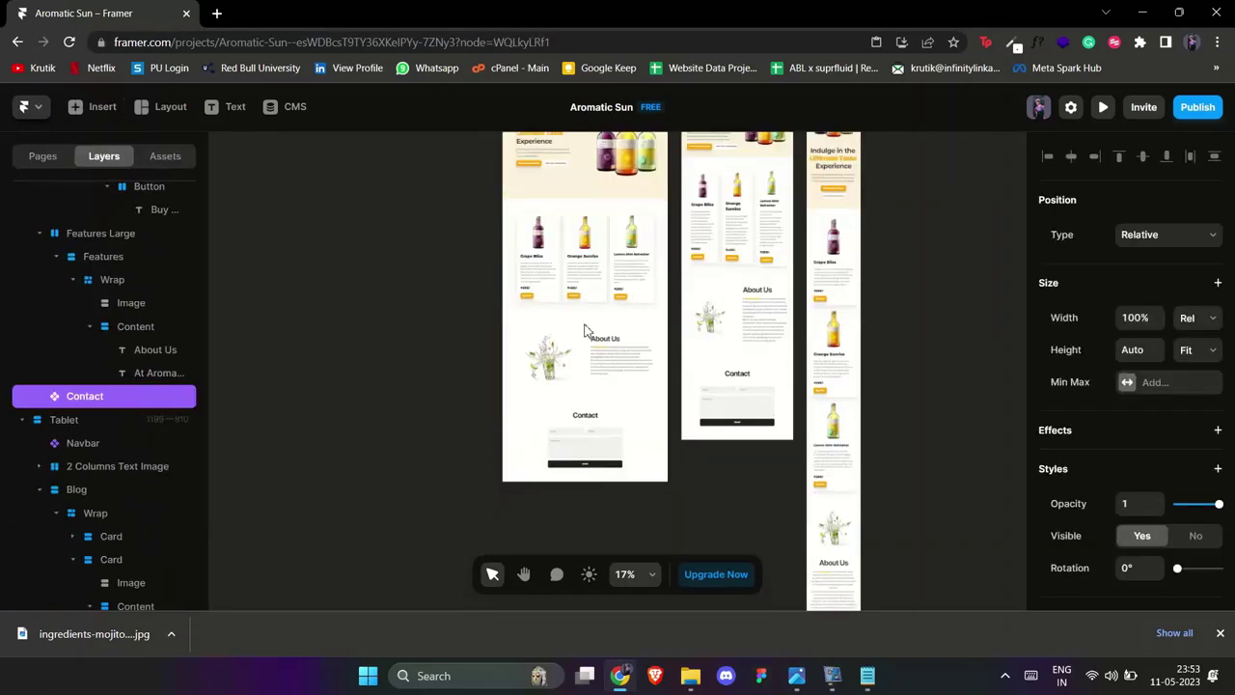
- Fill the desktop About Us section's background with the cream colour sampled from the hero banner
click(579, 357)
scroll(1102, 495, down, 10)
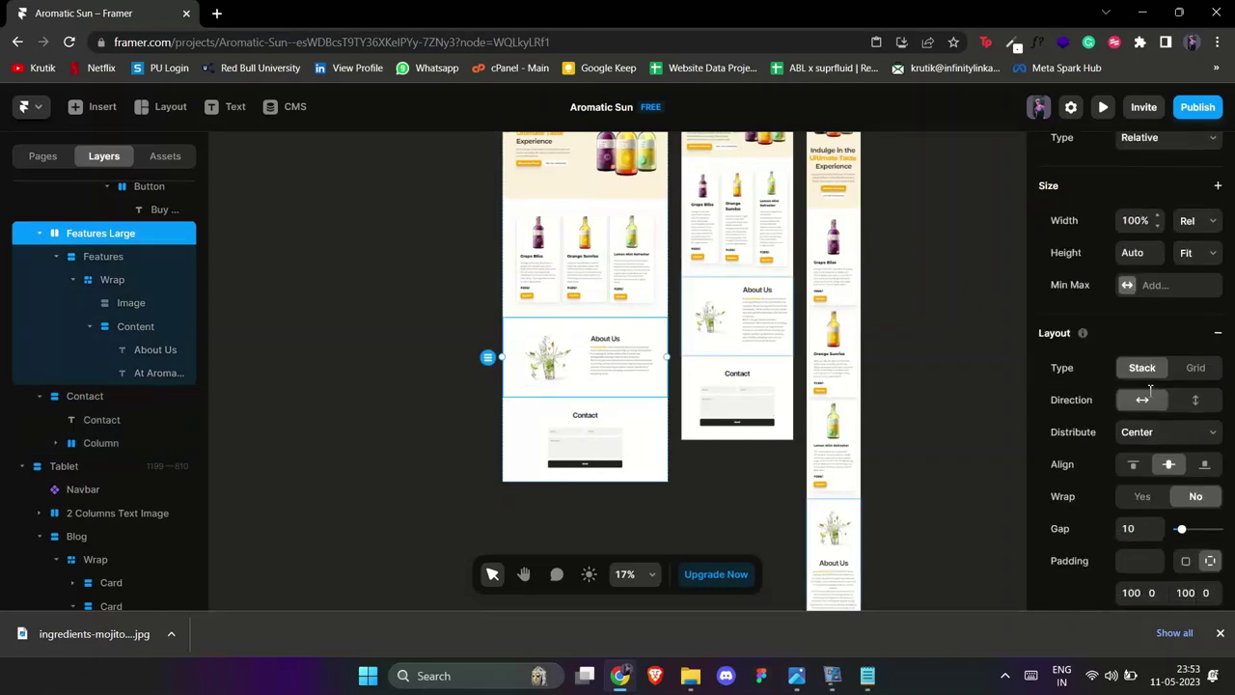
click(1127, 246)
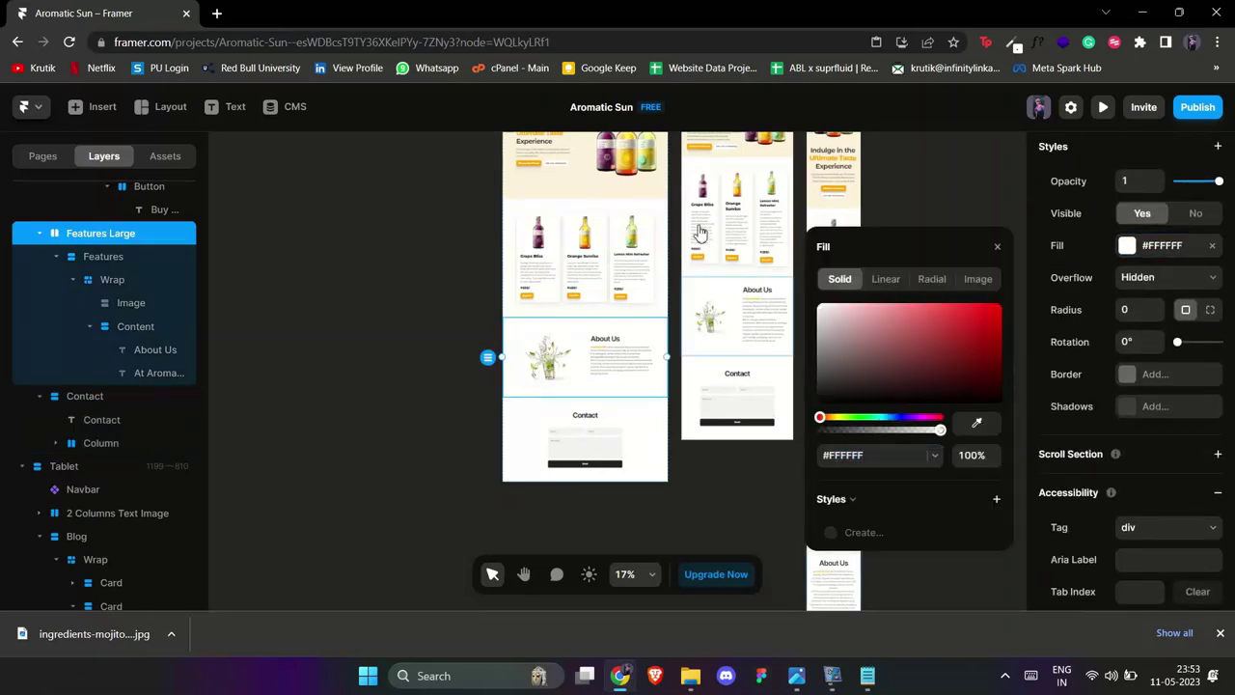
click(582, 186)
- Fill the inner wrap around the About Us image and text with the hero banner's cream colour
click(587, 344)
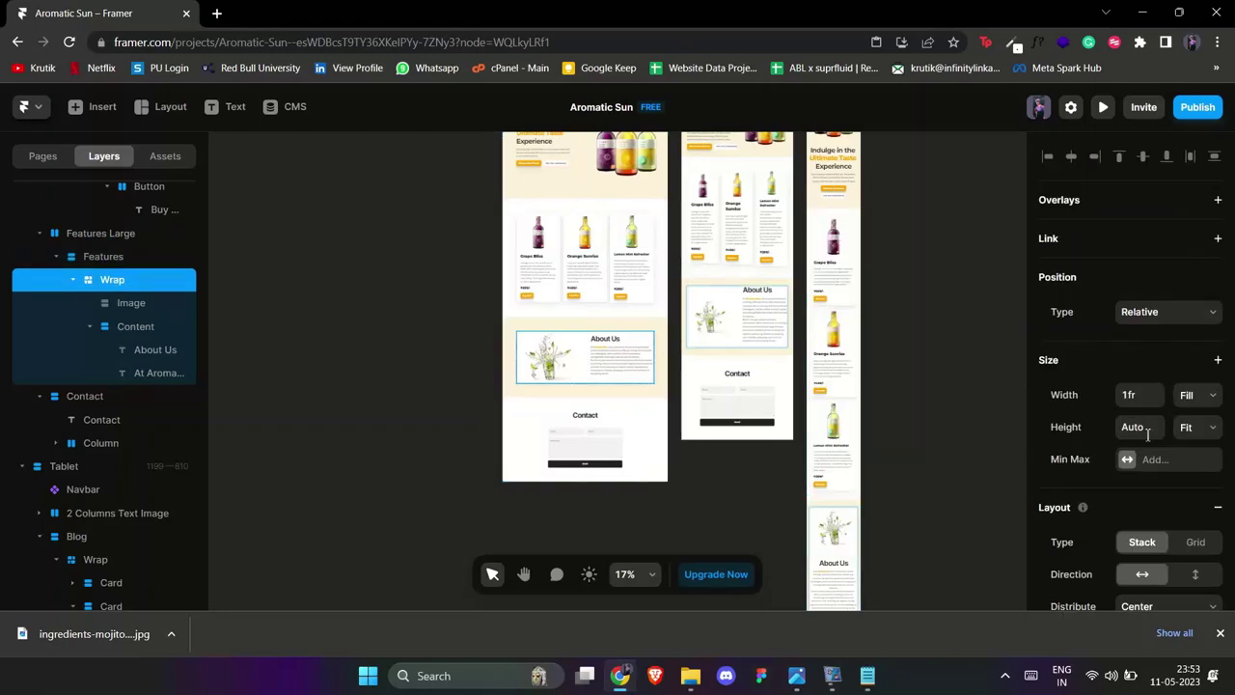
scroll(1147, 433, down, 4)
click(1127, 567)
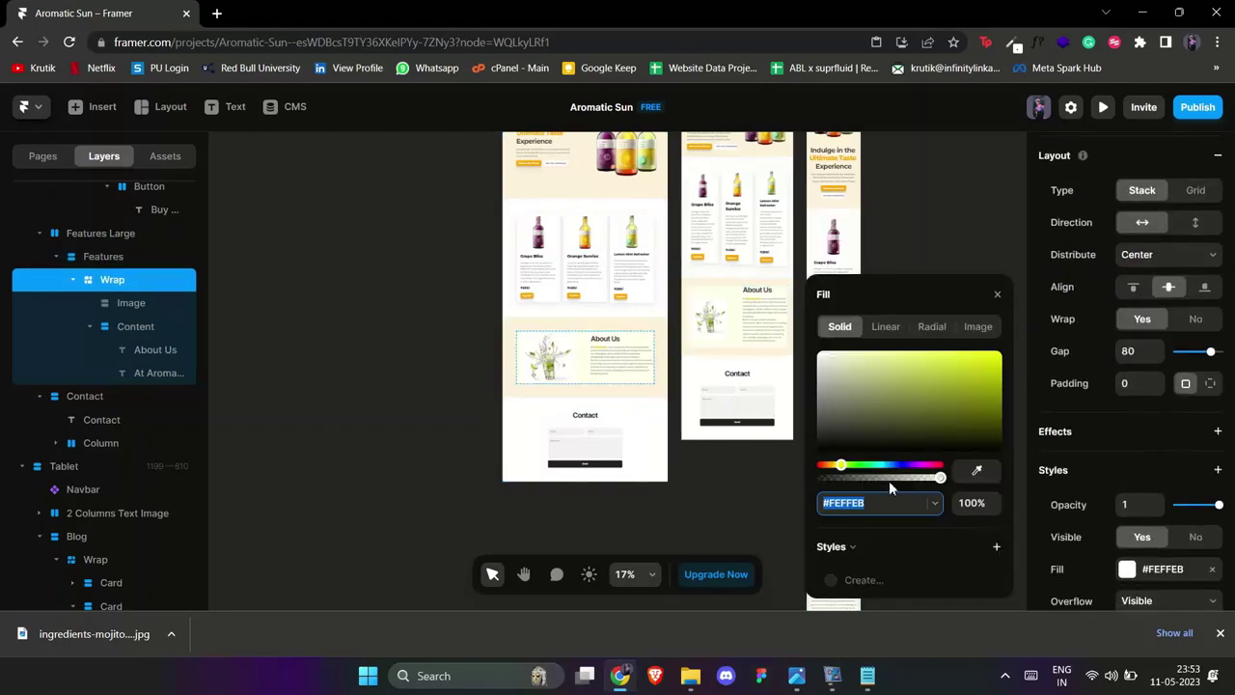
click(581, 184)
click(454, 270)
- Hide and show the desktop About Us mojito image again, and set its overflow to Visible
scroll(529, 342, up, 4)
click(561, 347)
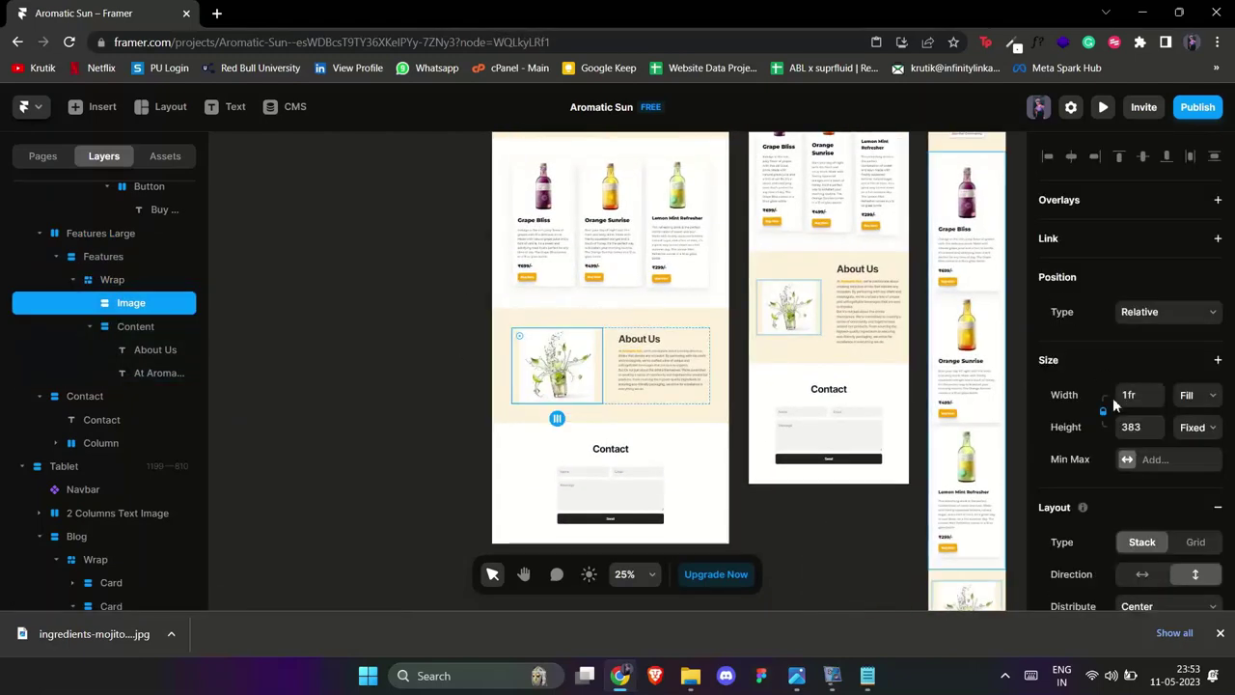
scroll(1113, 398, down, 6)
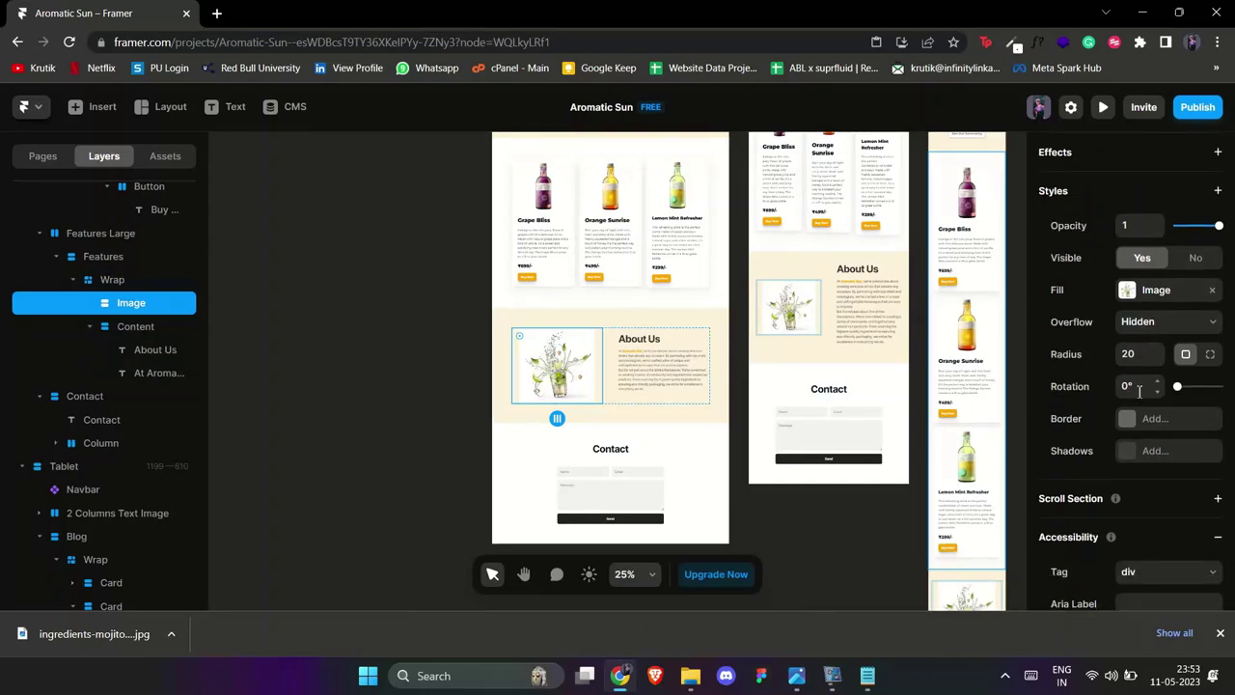
click(1200, 258)
click(1148, 259)
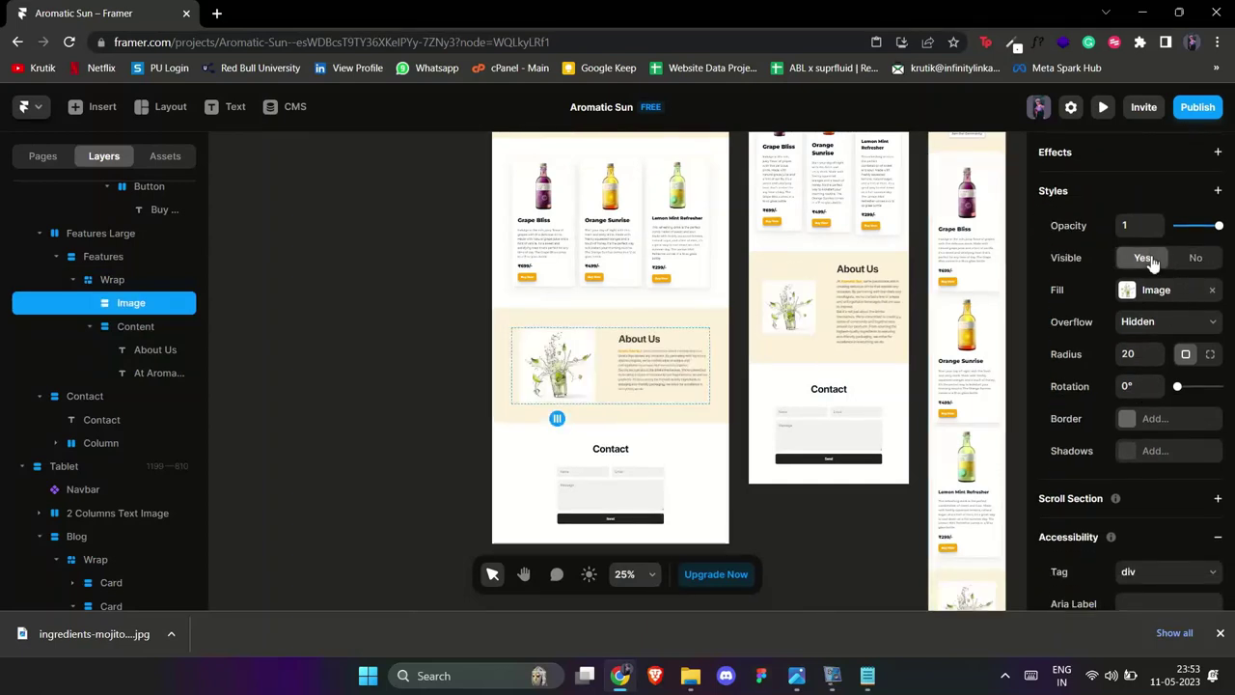
click(1158, 334)
click(1155, 355)
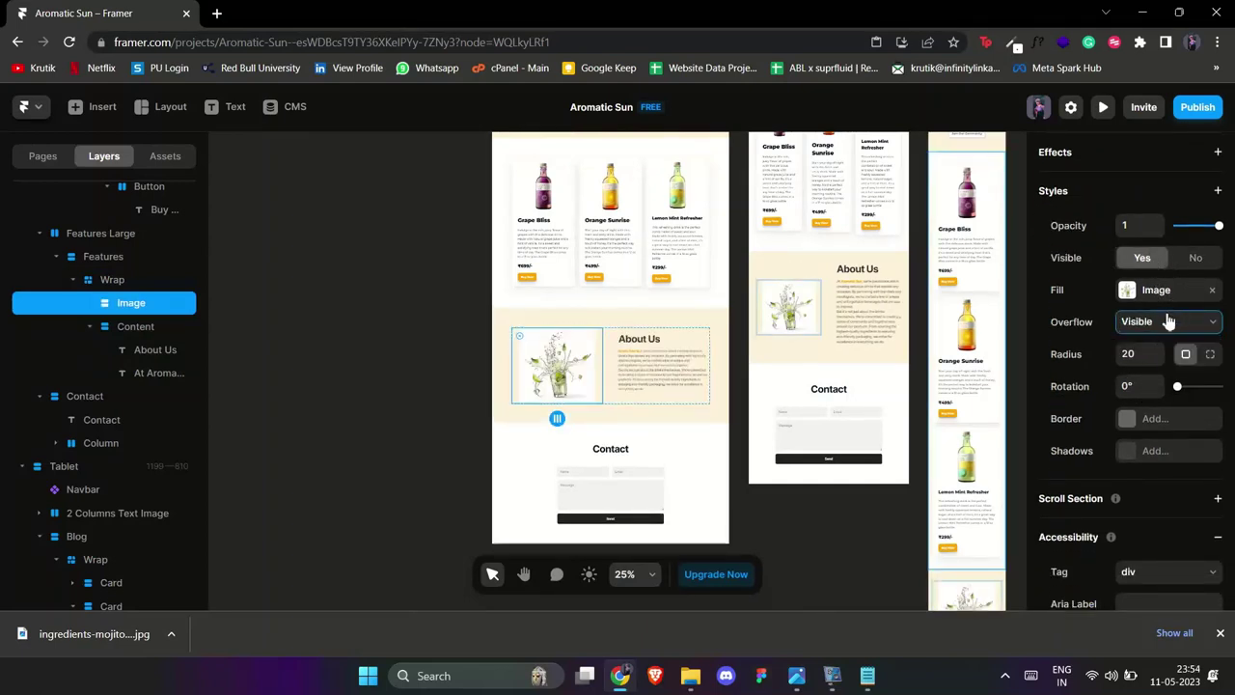
click(1145, 328)
- Try a solid fill in place of the mojito picture in the About Us image frame, and undo it
click(1141, 301)
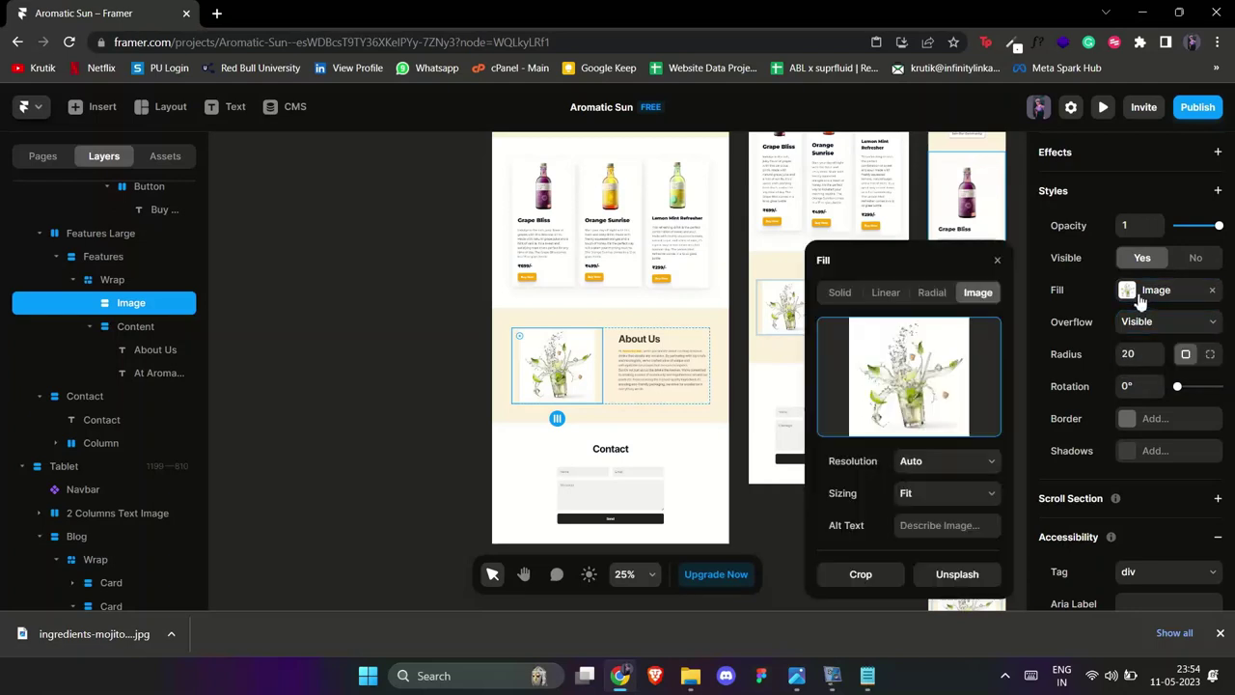
click(848, 292)
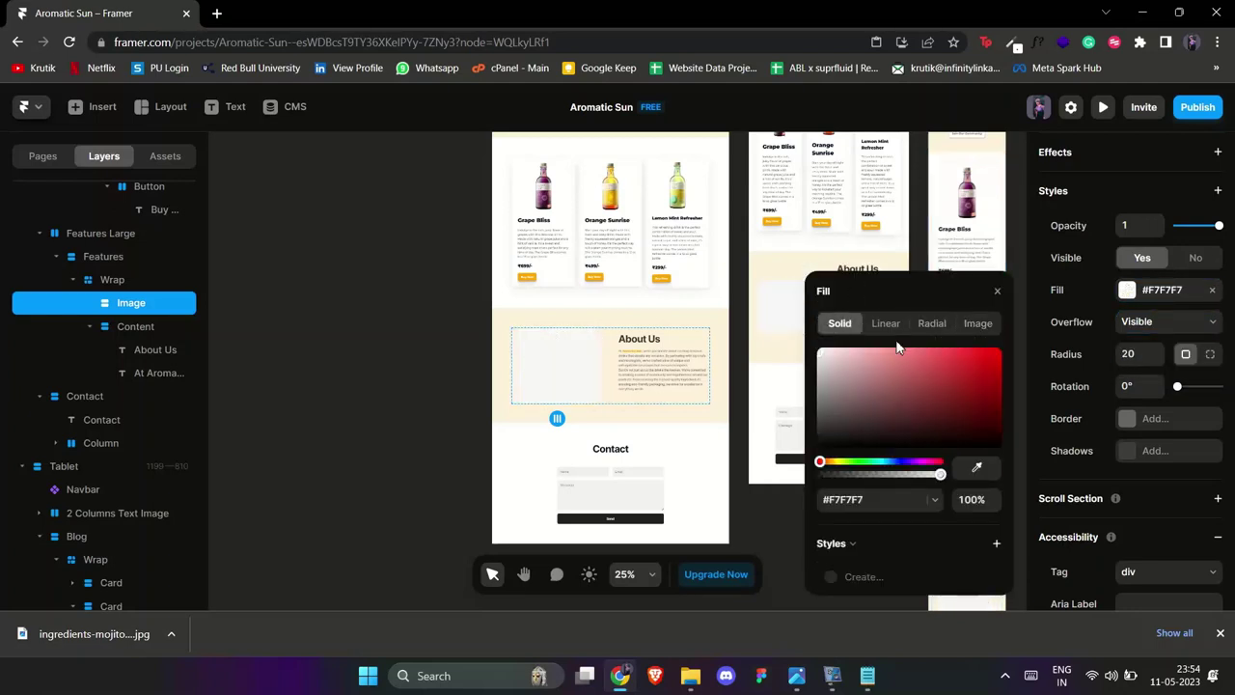
key(ctrl+z)
click(997, 263)
click(474, 331)
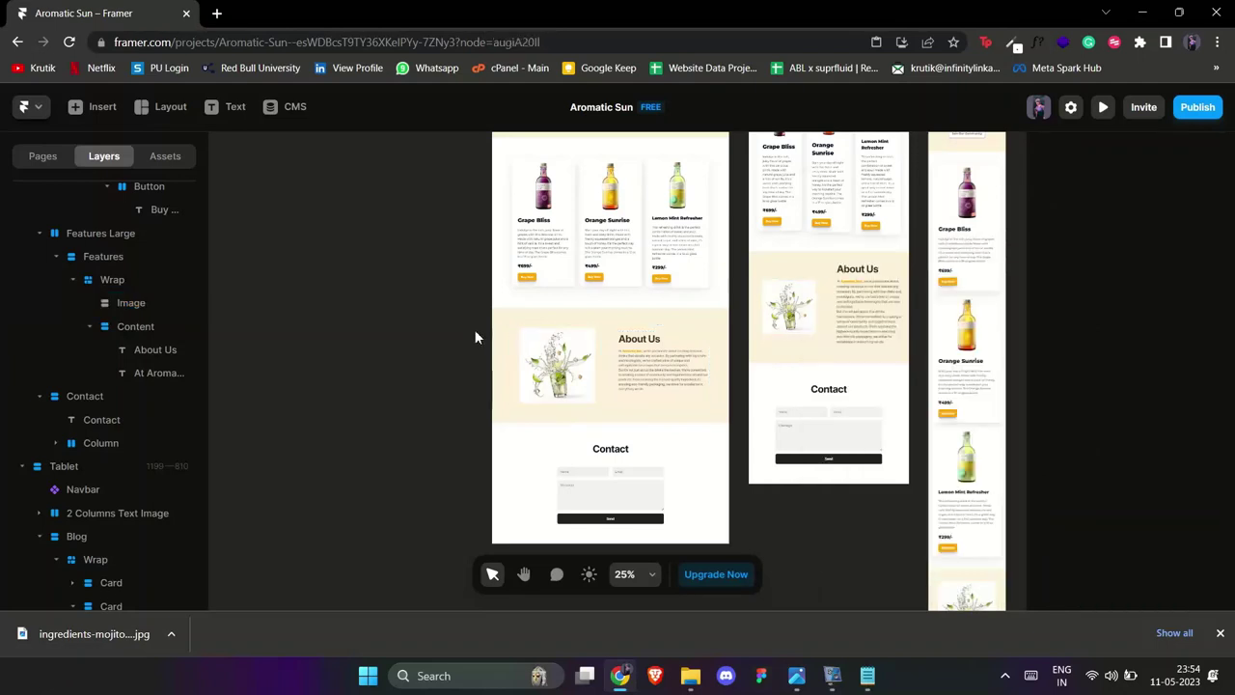
- Set the Desktop frame's fill to #FFA500 and replace it with #FFF1DB, the cream sampled from the hero banner
scroll(506, 334, up, 4)
click(508, 343)
scroll(1129, 367, down, 3)
click(1127, 462)
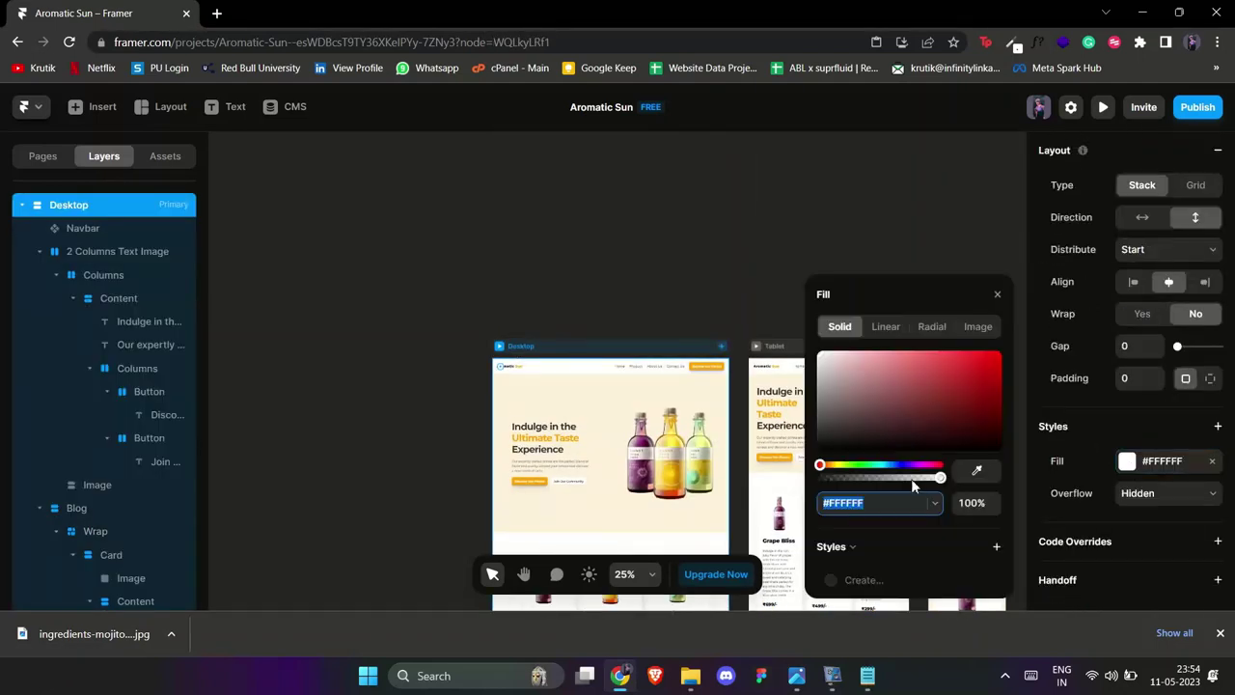
text(FFA500)
key(Return)
click(976, 470)
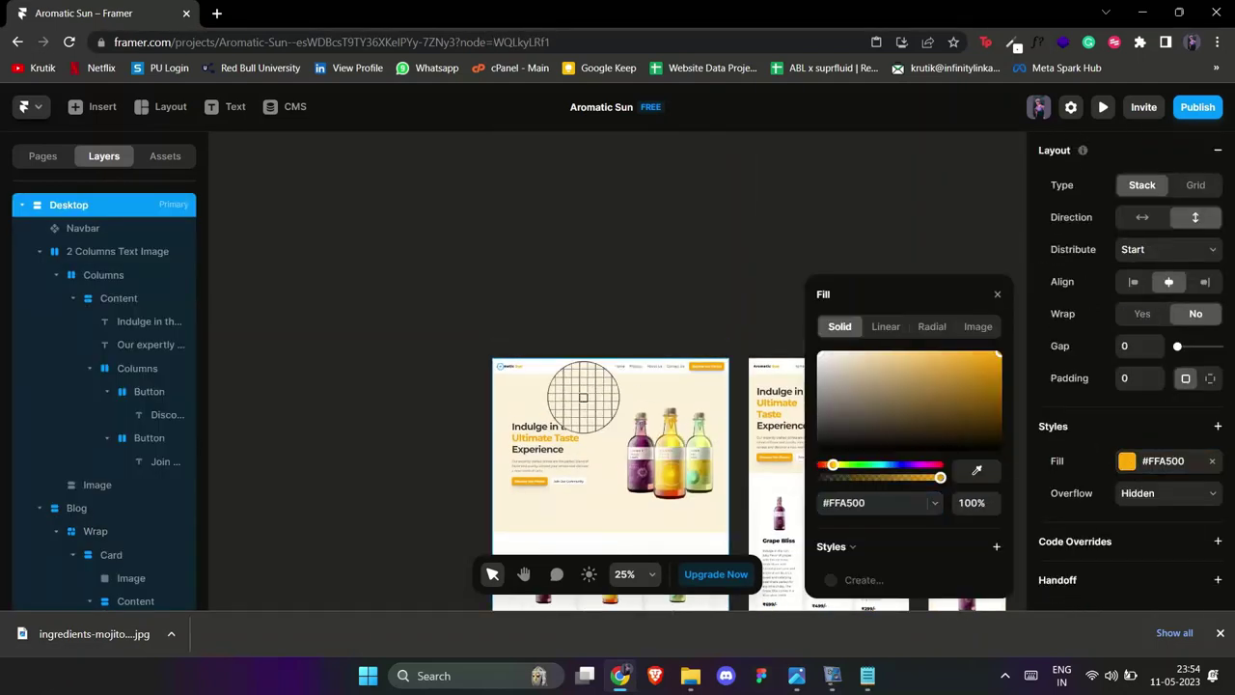
click(653, 392)
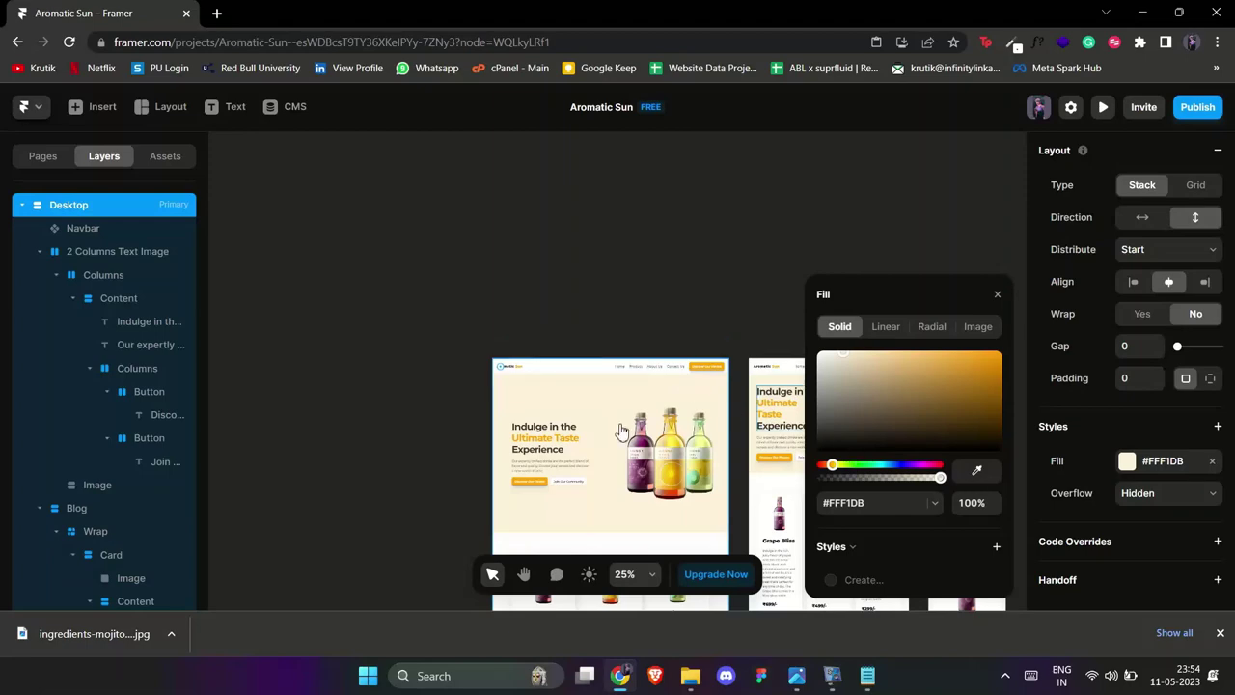
click(888, 231)
- Set the About Us section's background fill back to white, #FFFFFF
scroll(647, 320, down, 5)
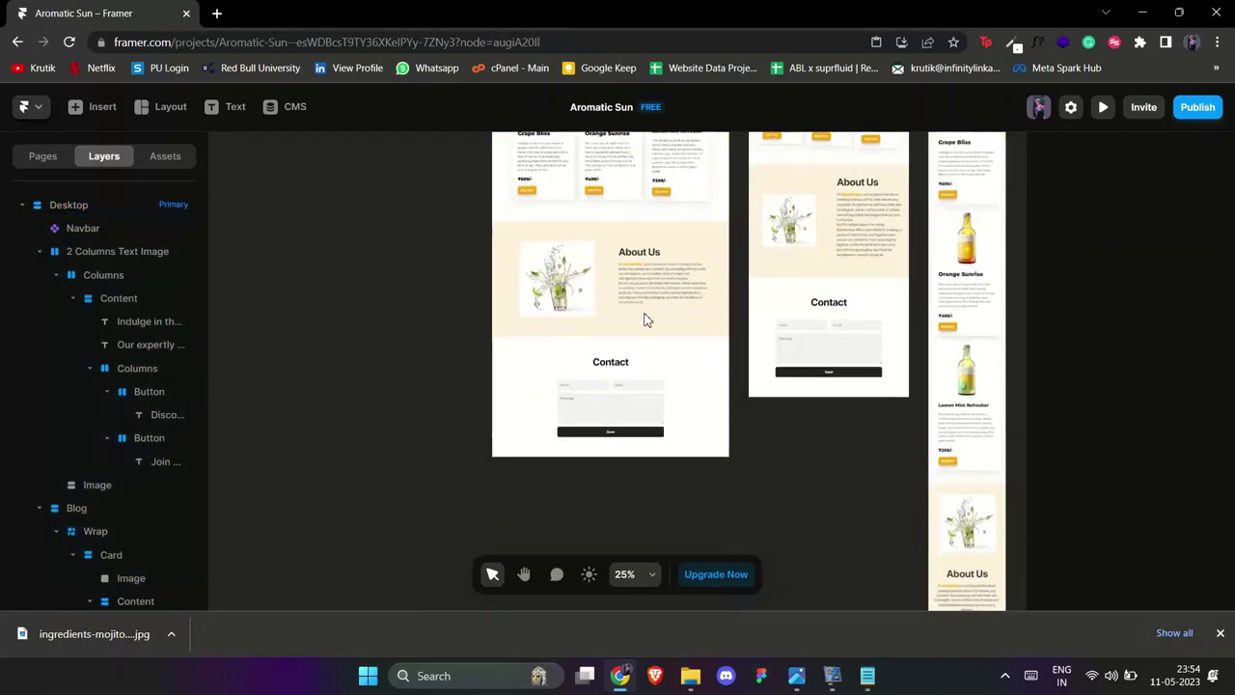
click(560, 280)
scroll(1129, 338, down, 5)
click(722, 242)
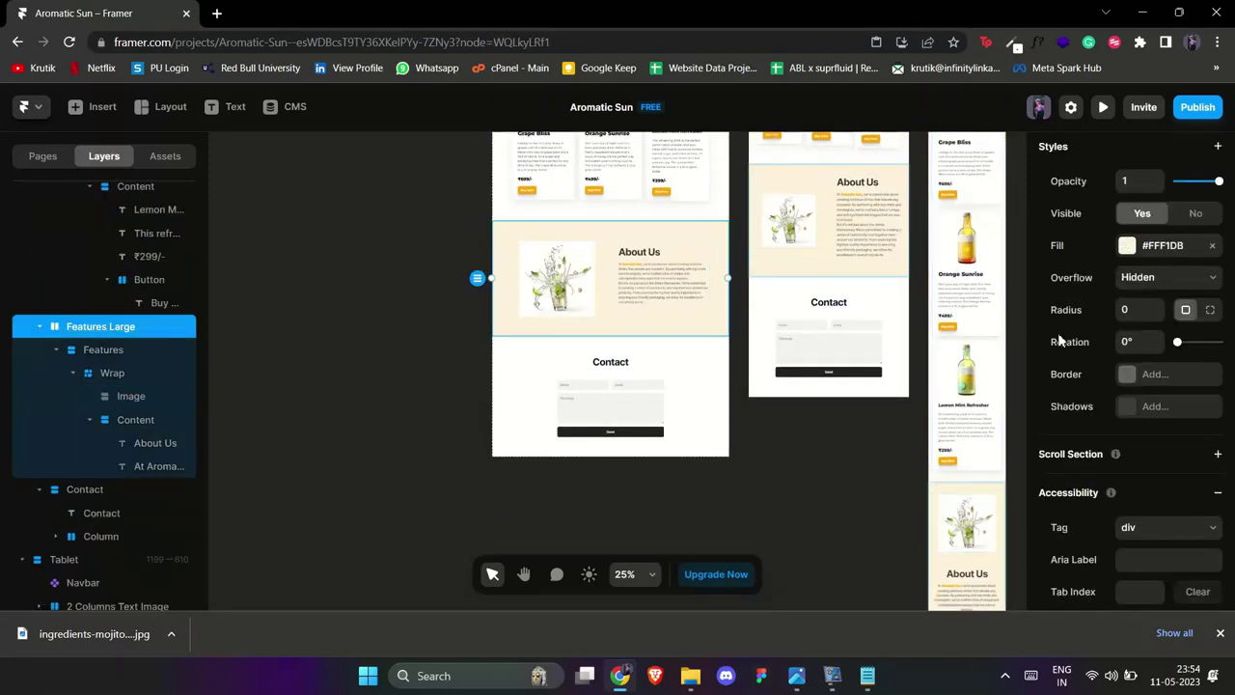
click(1126, 247)
drag(903, 351, 480, 245)
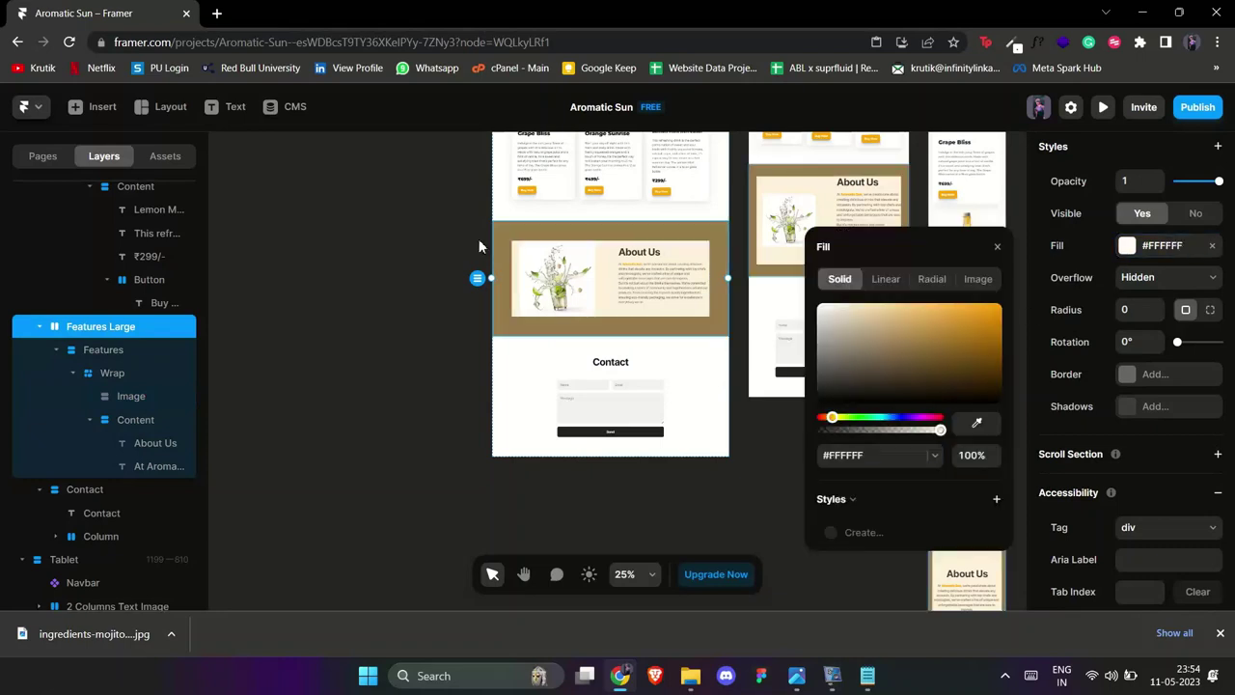
- Change the fill of the wrap around the About Us image and text to white sampled from the product area
click(610, 251)
scroll(1147, 422, down, 1)
click(1126, 495)
click(1128, 496)
drag(893, 395, 524, 168)
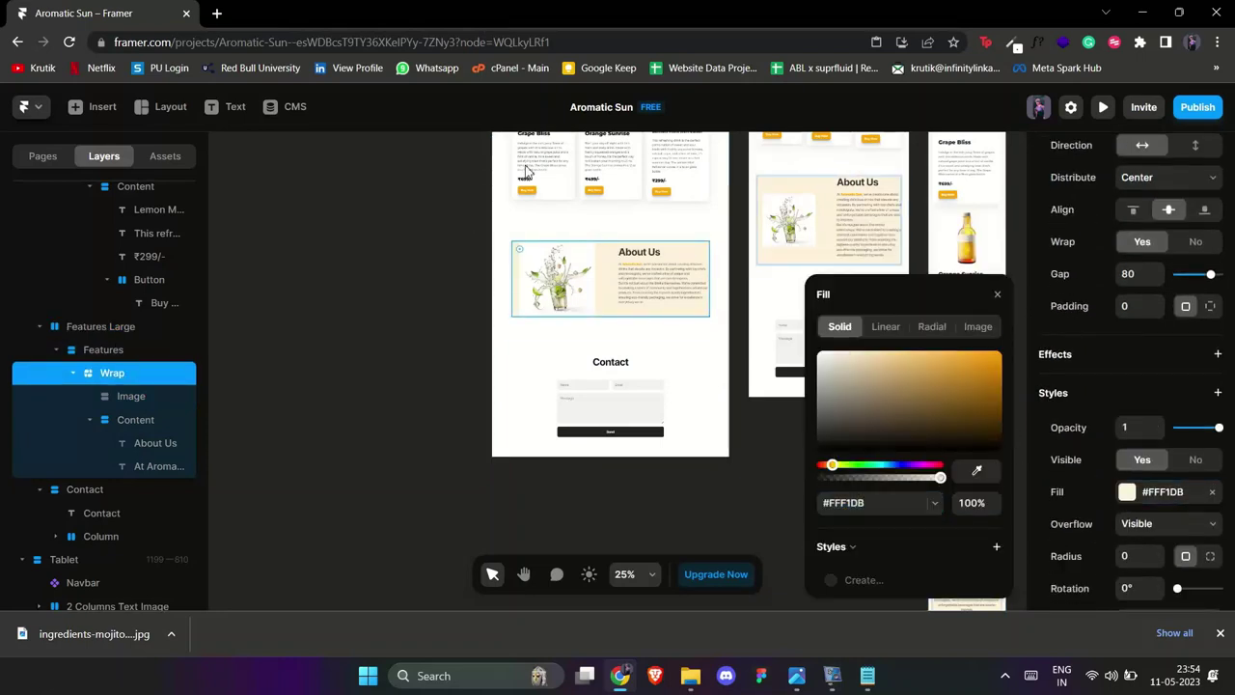
click(463, 377)
scroll(480, 382, up, 3)
scroll(635, 305, down, 3)
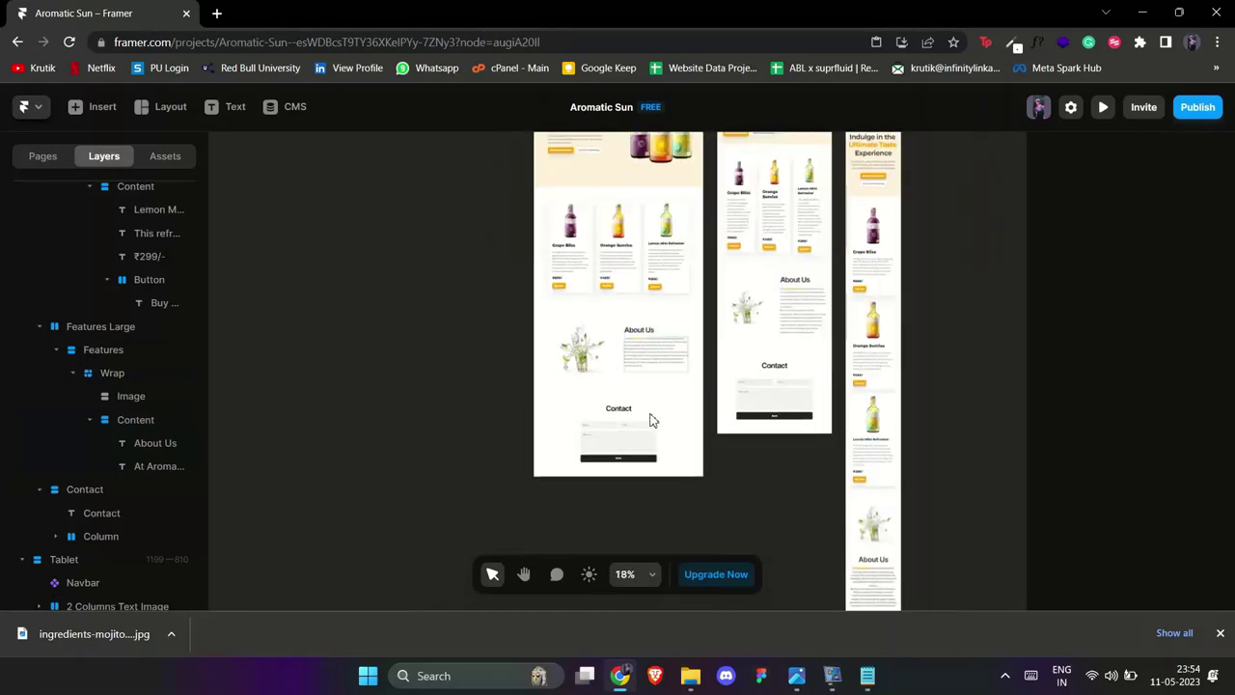
- Insert the light three-column footer below the Contact section in the desktop layout
click(627, 436)
click(79, 108)
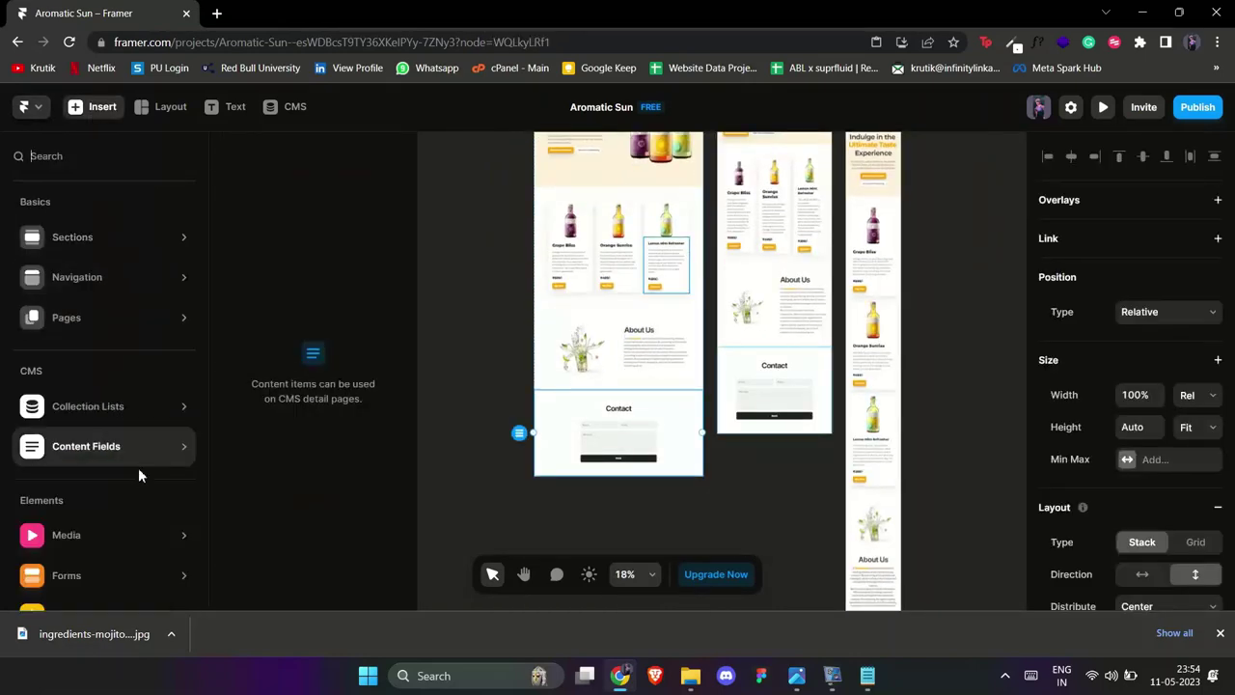
scroll(136, 463, down, 3)
scroll(98, 251, up, 3)
click(94, 279)
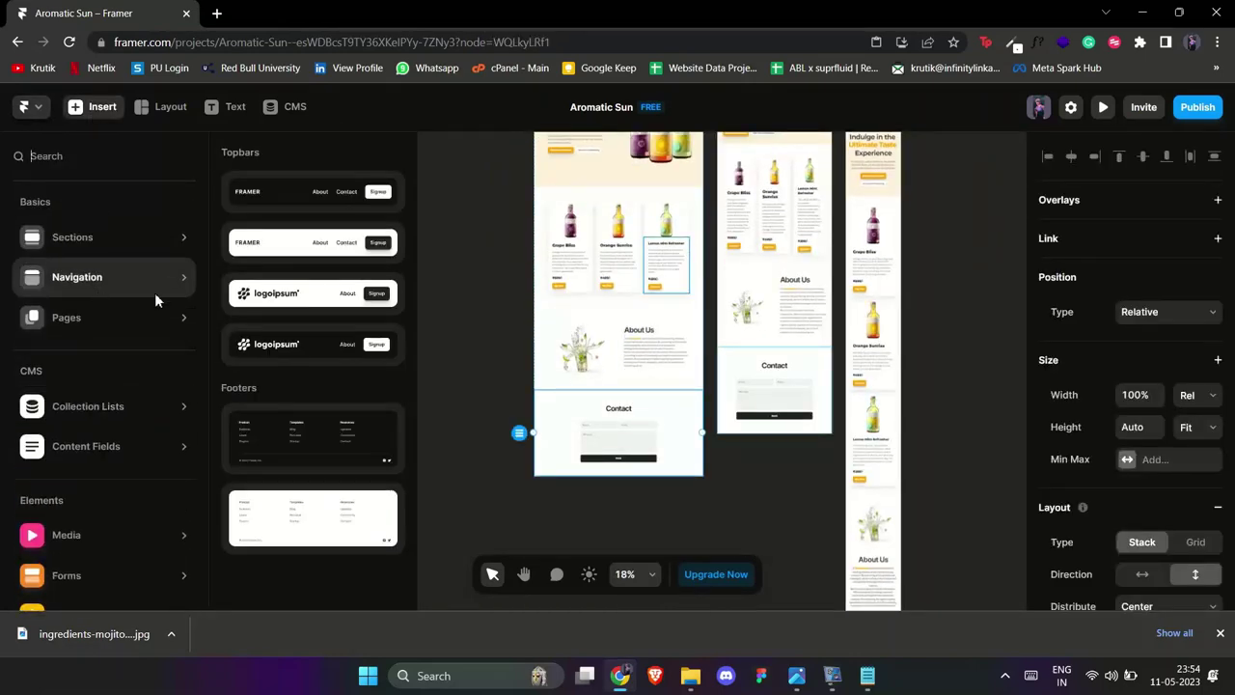
drag(286, 485, 609, 479)
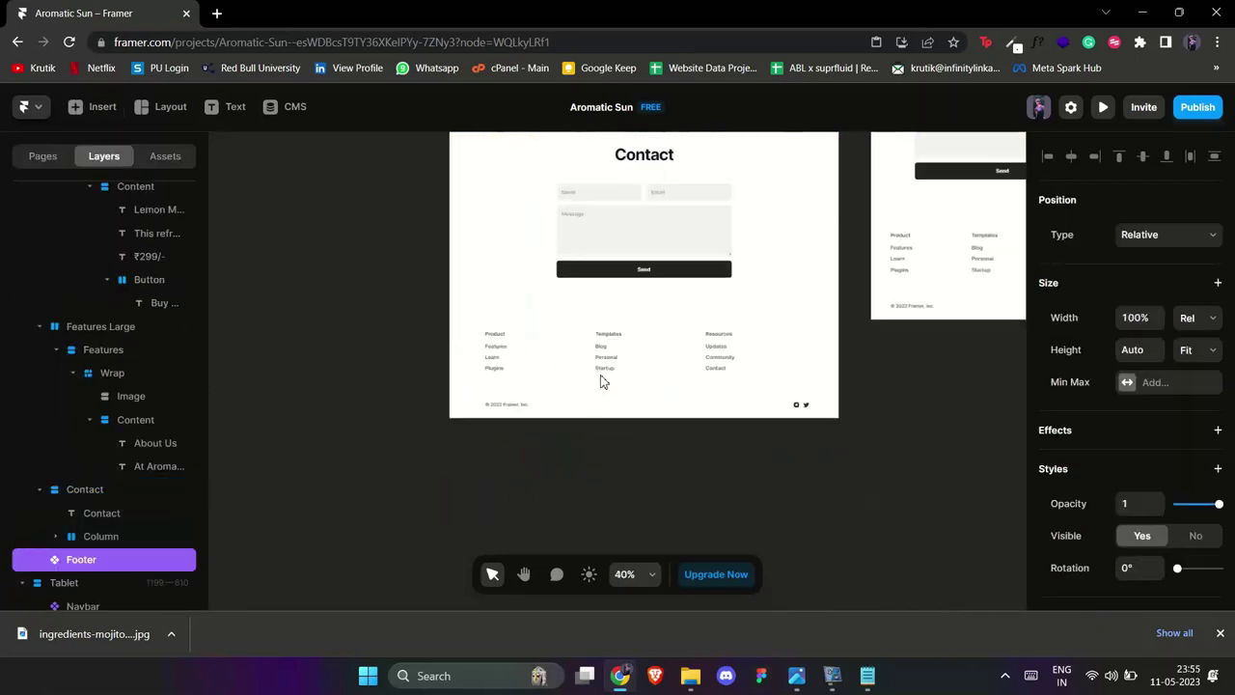
- Open the footer component for editing and delete its Templates and Resources columns
double_click(610, 329)
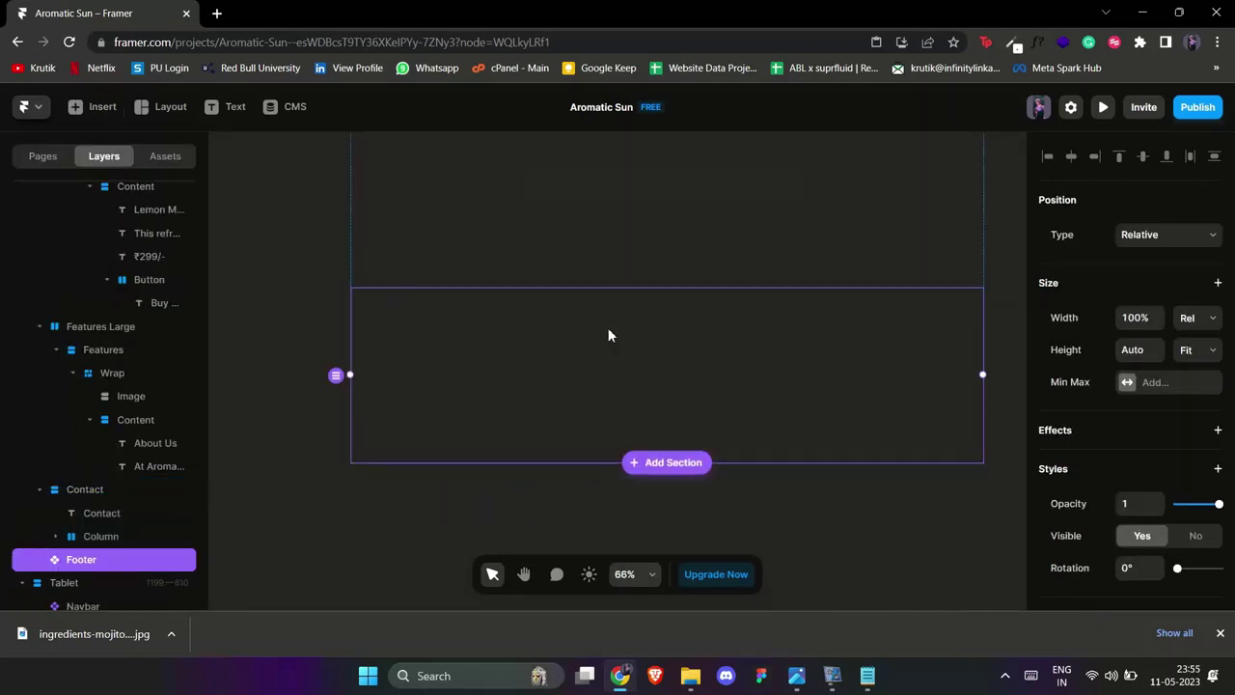
click(488, 411)
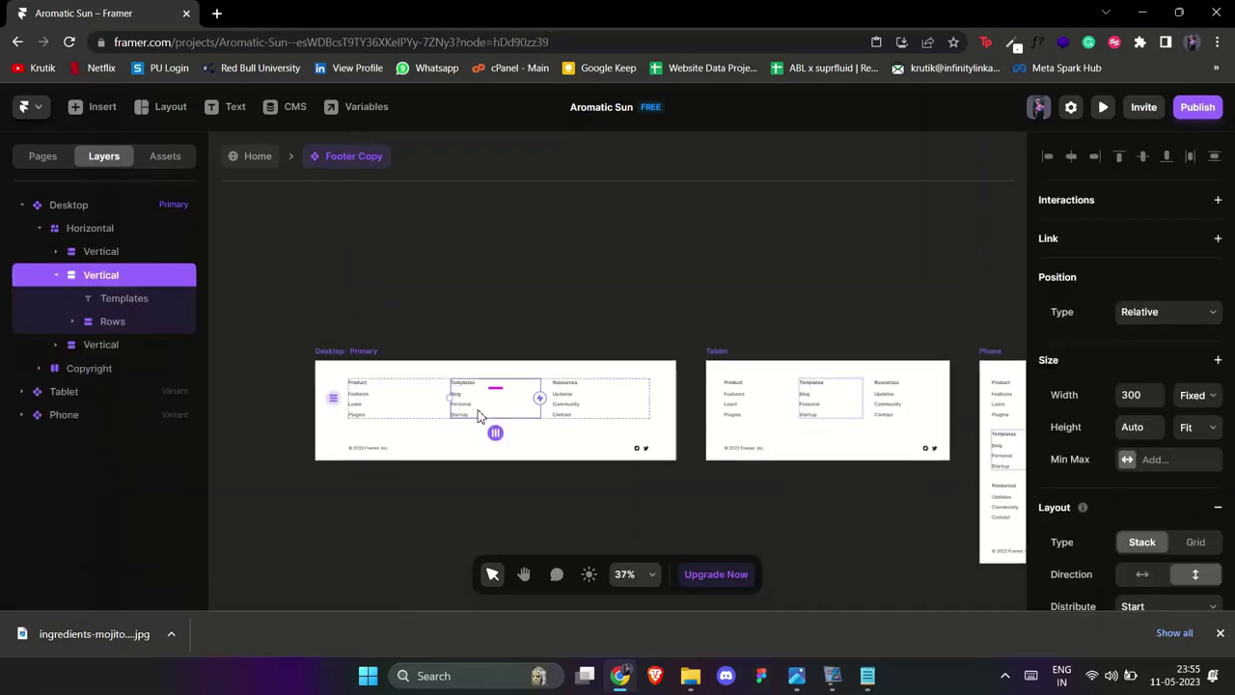
key(Delete)
click(492, 407)
key(Delete)
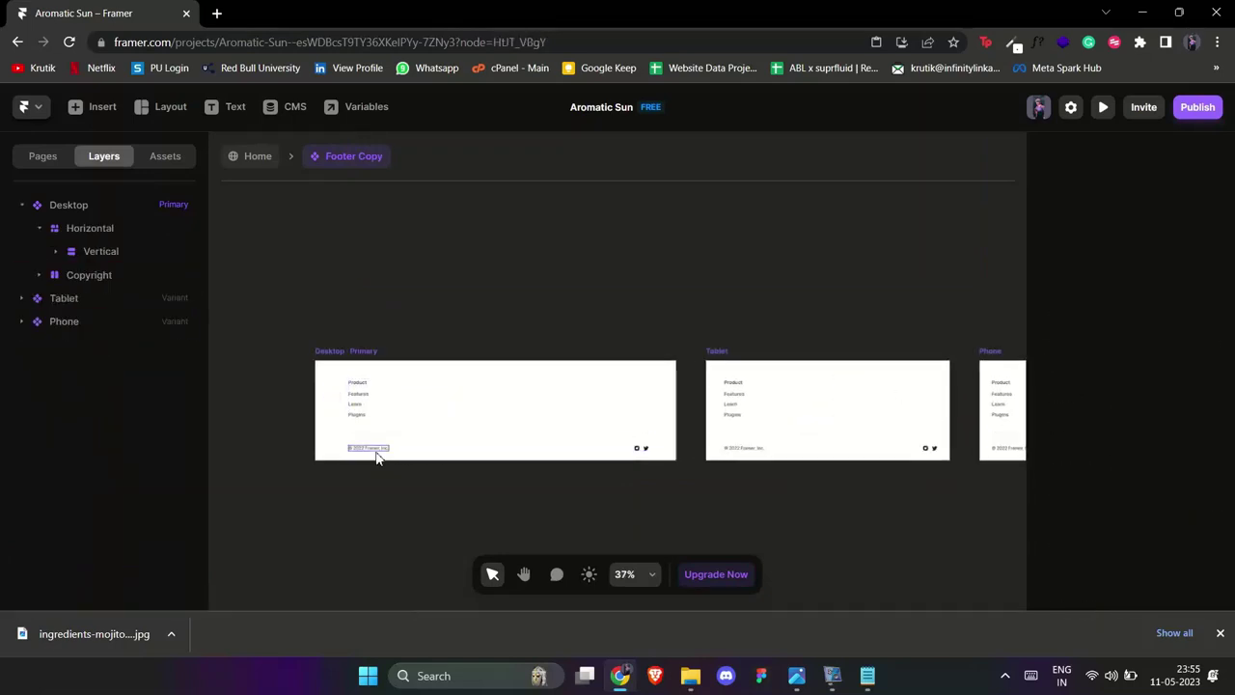
- Rename the three links under the footer's Product heading to About, Contact and Join Our Community
scroll(362, 410, up, 5)
click(360, 388)
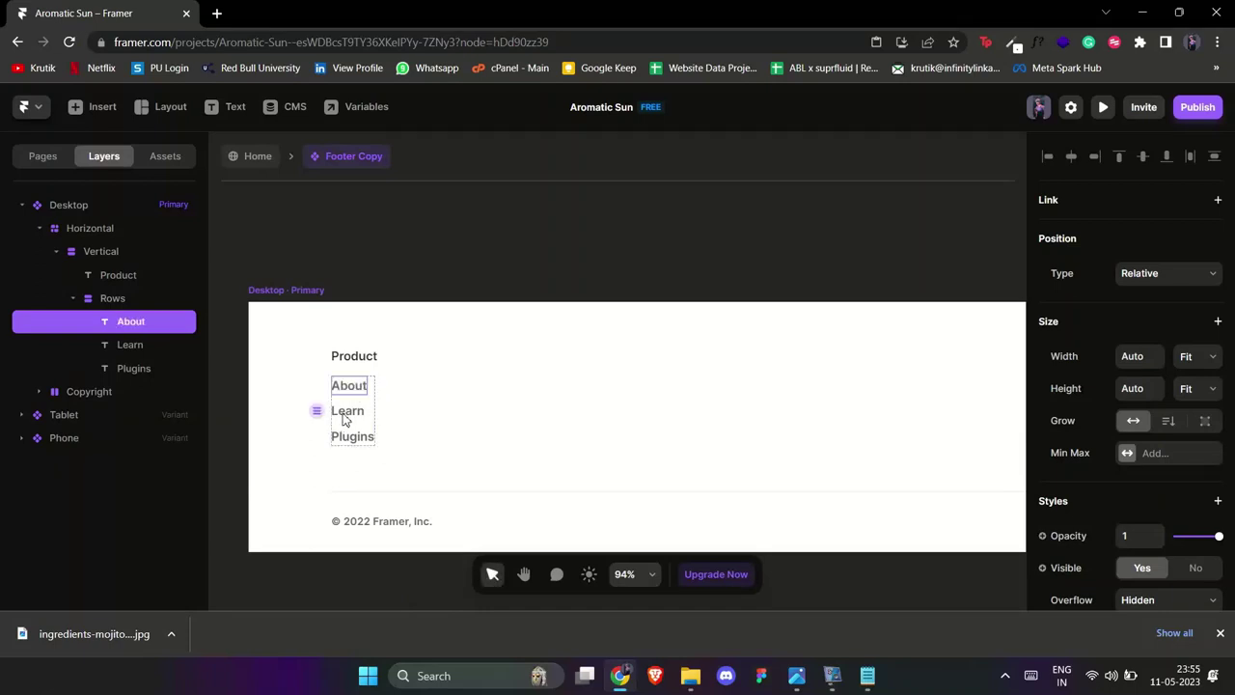
click(345, 416)
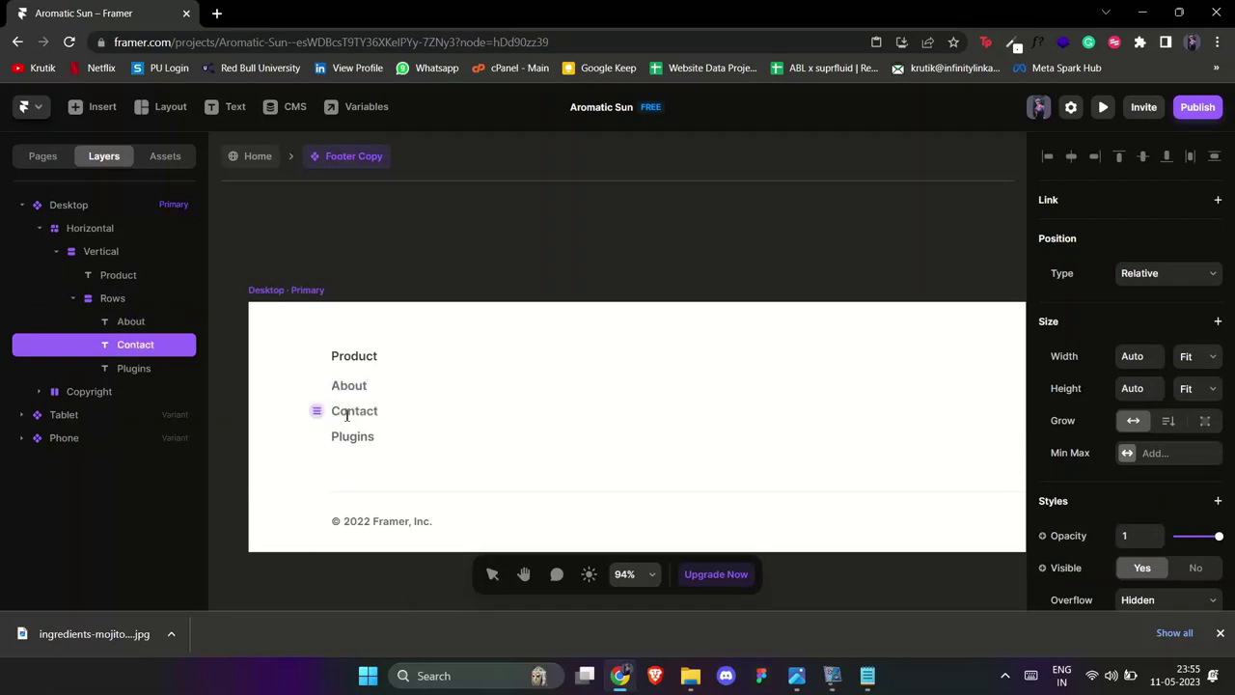
double_click(350, 439)
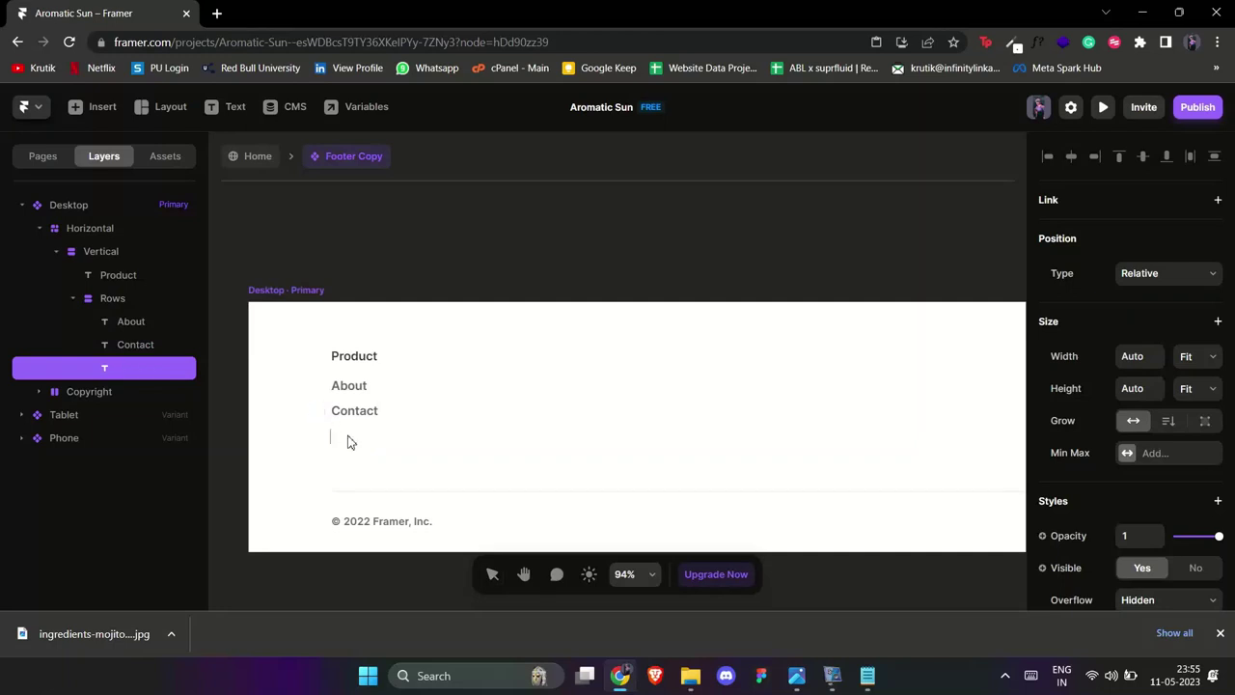
key(super+v)
scroll(878, 376, down, 10)
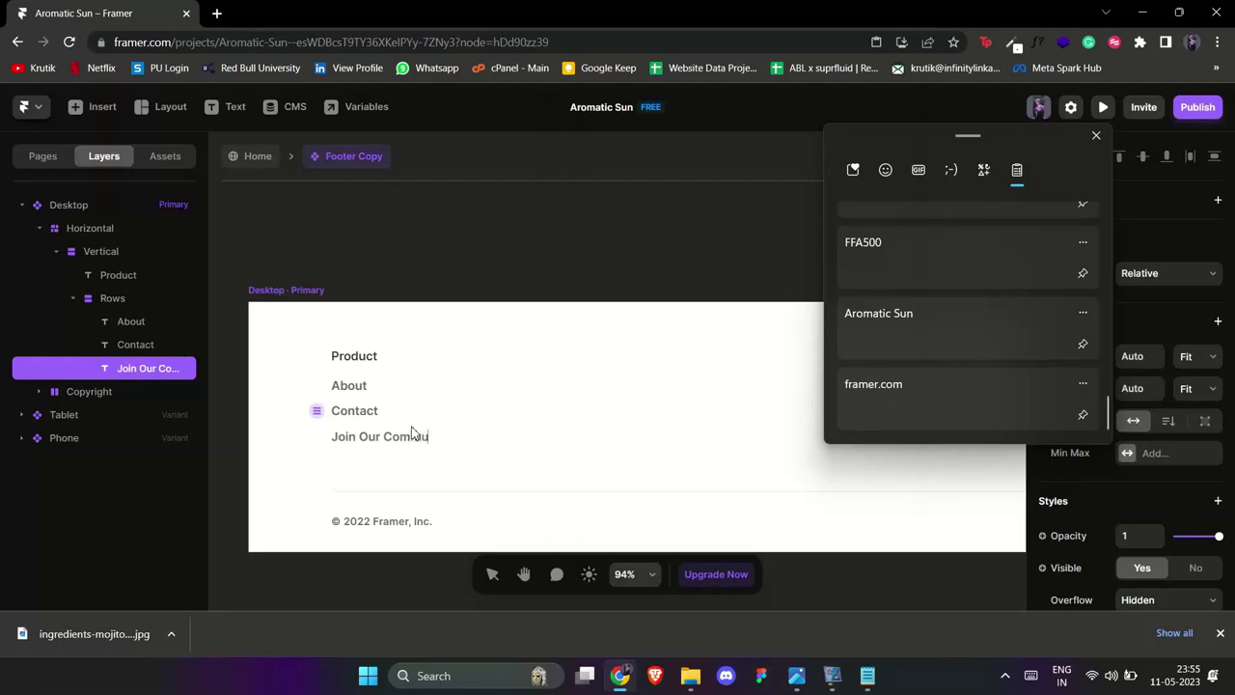
key(Escape)
- Change the footer's copyright text to "© 2023 Infinity Linkage, Inc."
click(392, 522)
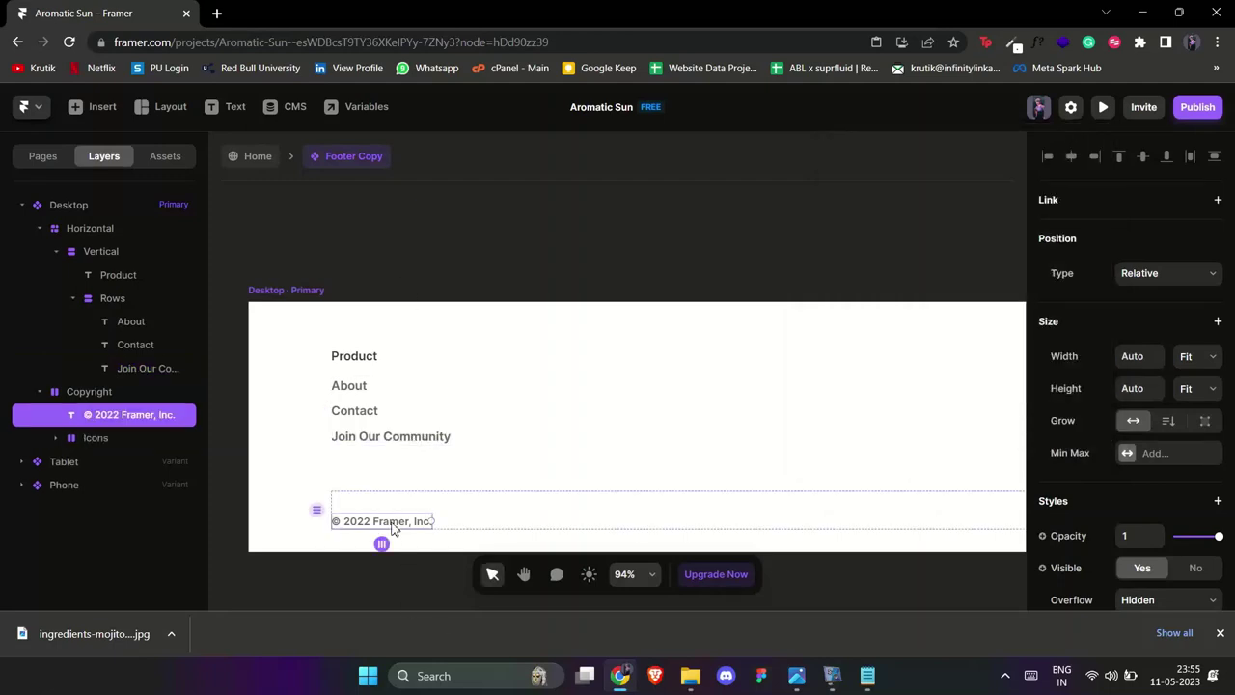
double_click(392, 522)
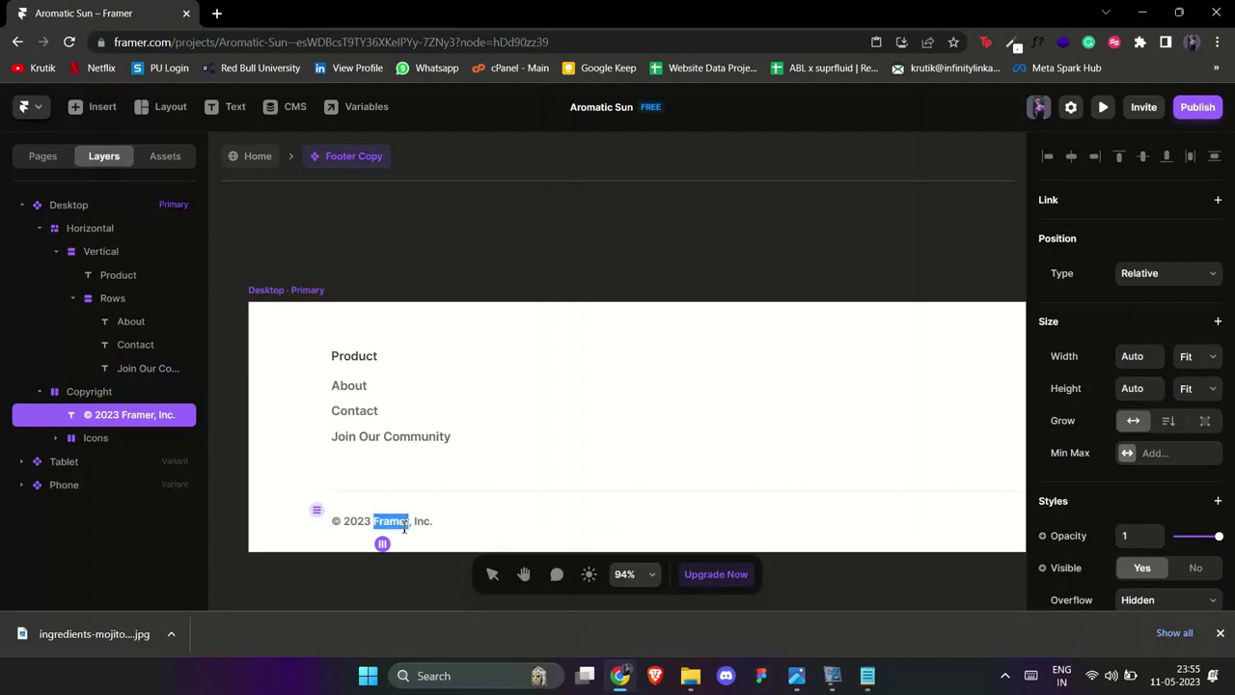
text(Infinity Linkag)
click(443, 245)
scroll(443, 245, down, 5)
scroll(443, 245, right, 4)
scroll(443, 245, down, 3)
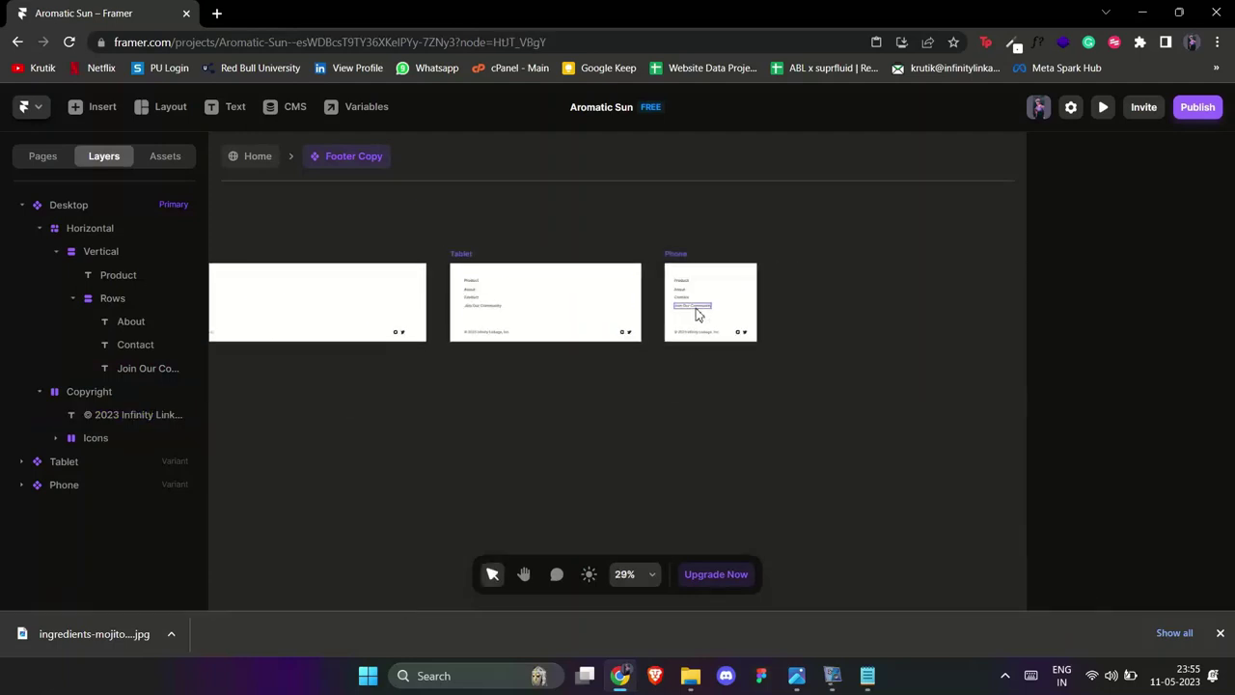
- Link the footer's Instagram icon to the company's Instagram profile URL ending in /infinitylinkage
scroll(433, 348, up, 10)
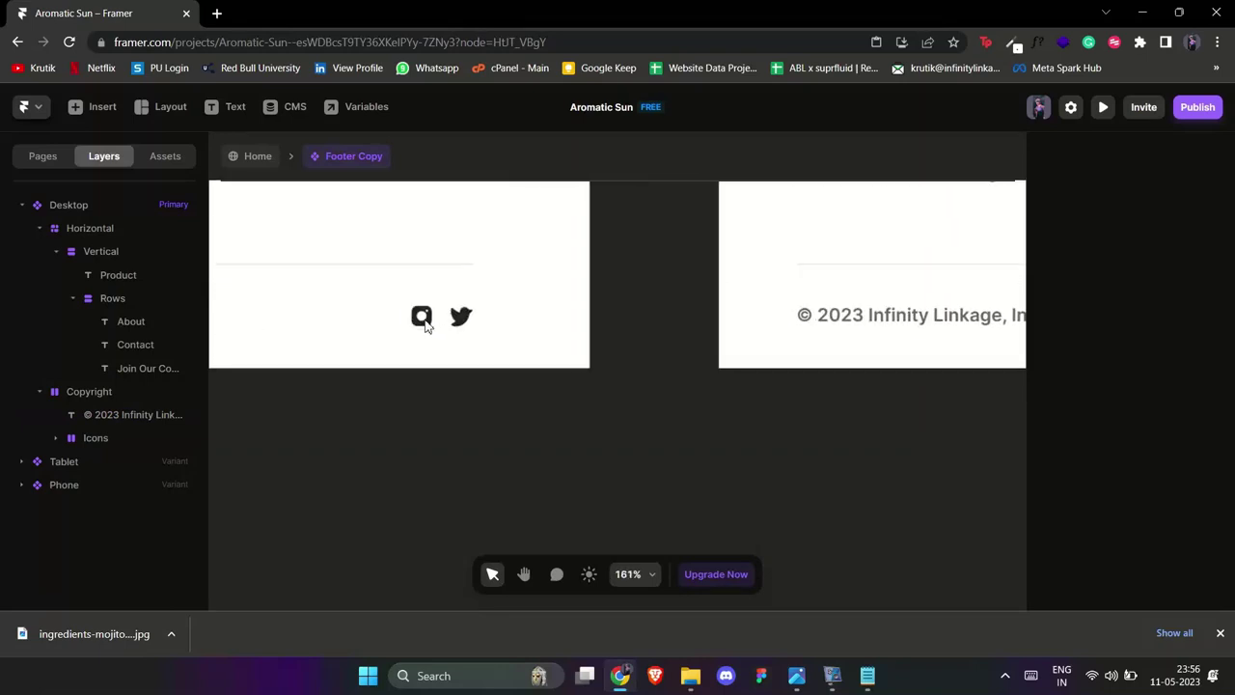
click(422, 316)
click(1218, 201)
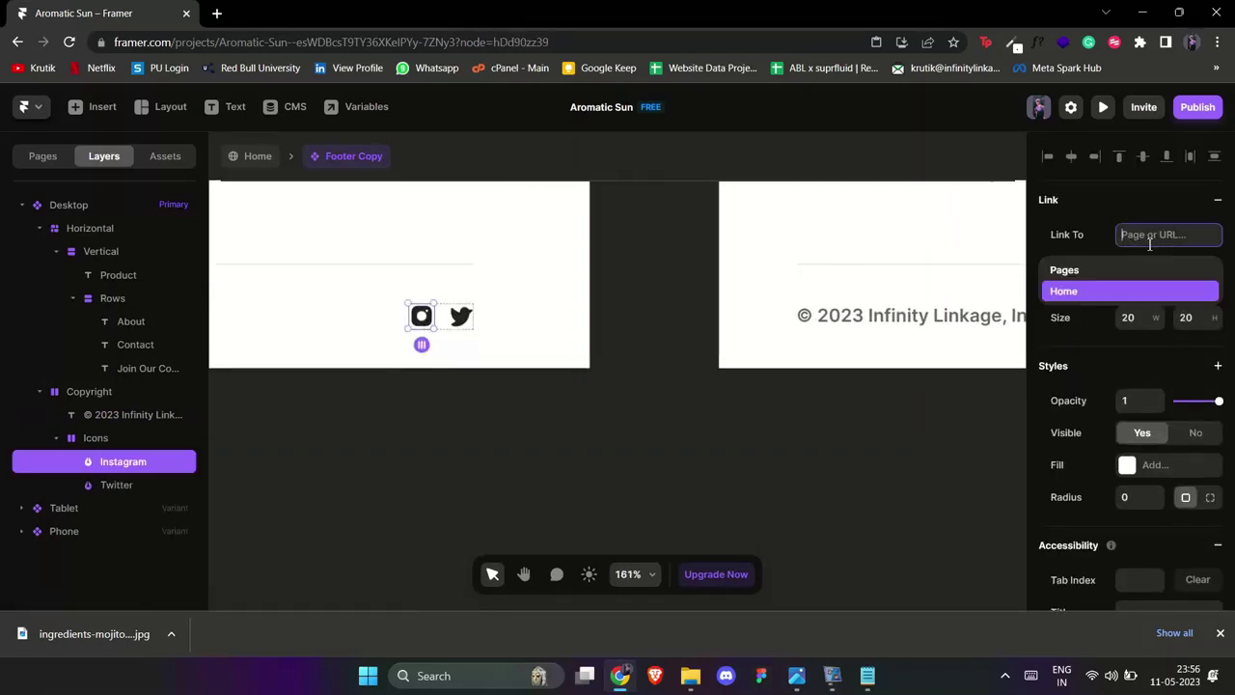
text(http)
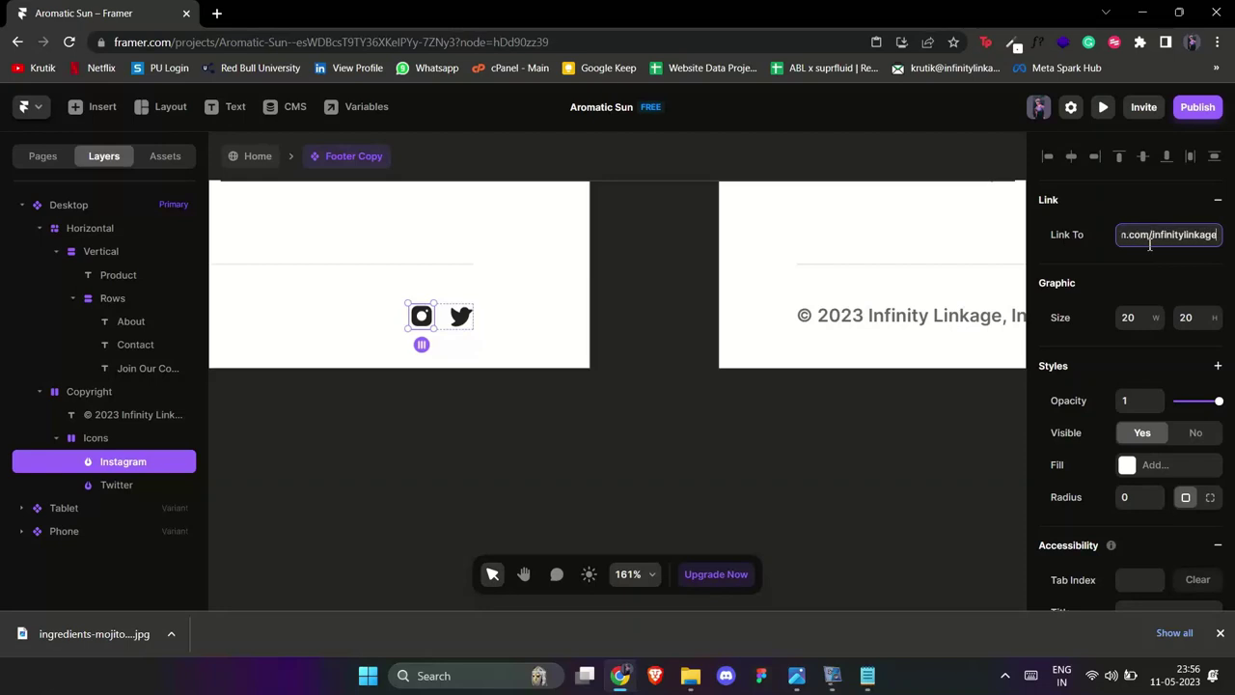
key(Return)
- Link the footer's Twitter icon to the company's Twitter profile URL and return to the Home page
click(463, 319)
click(1217, 202)
click(1143, 234)
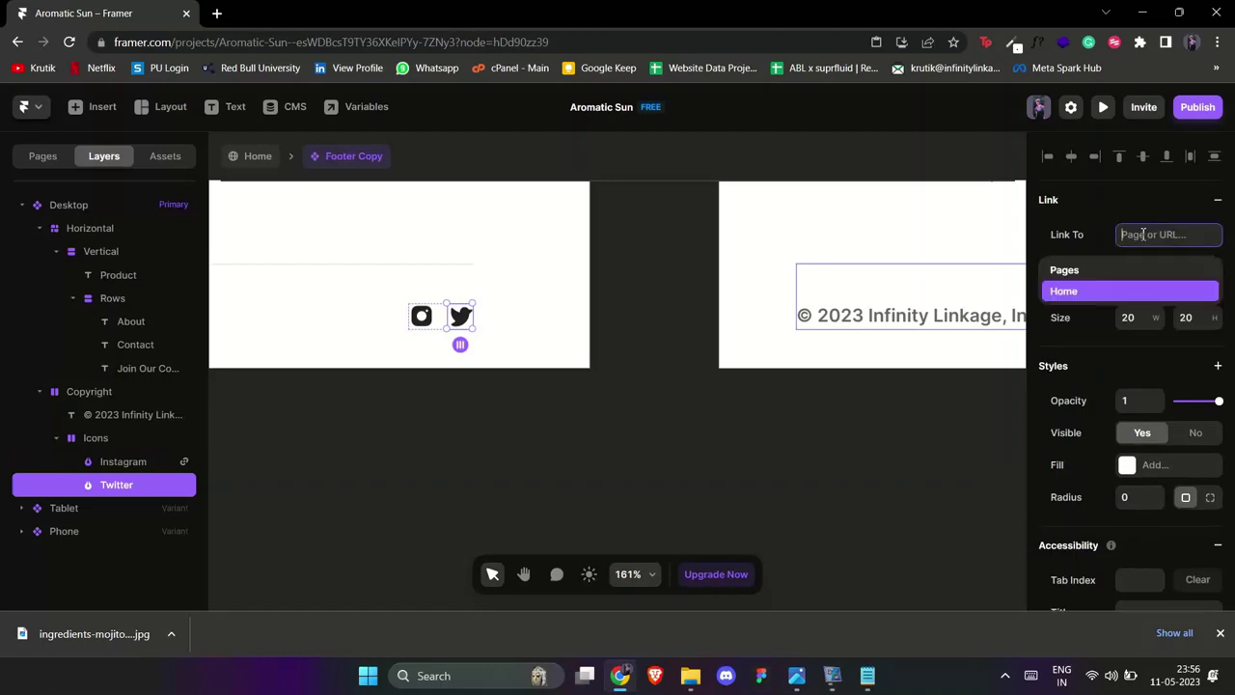
text(http)
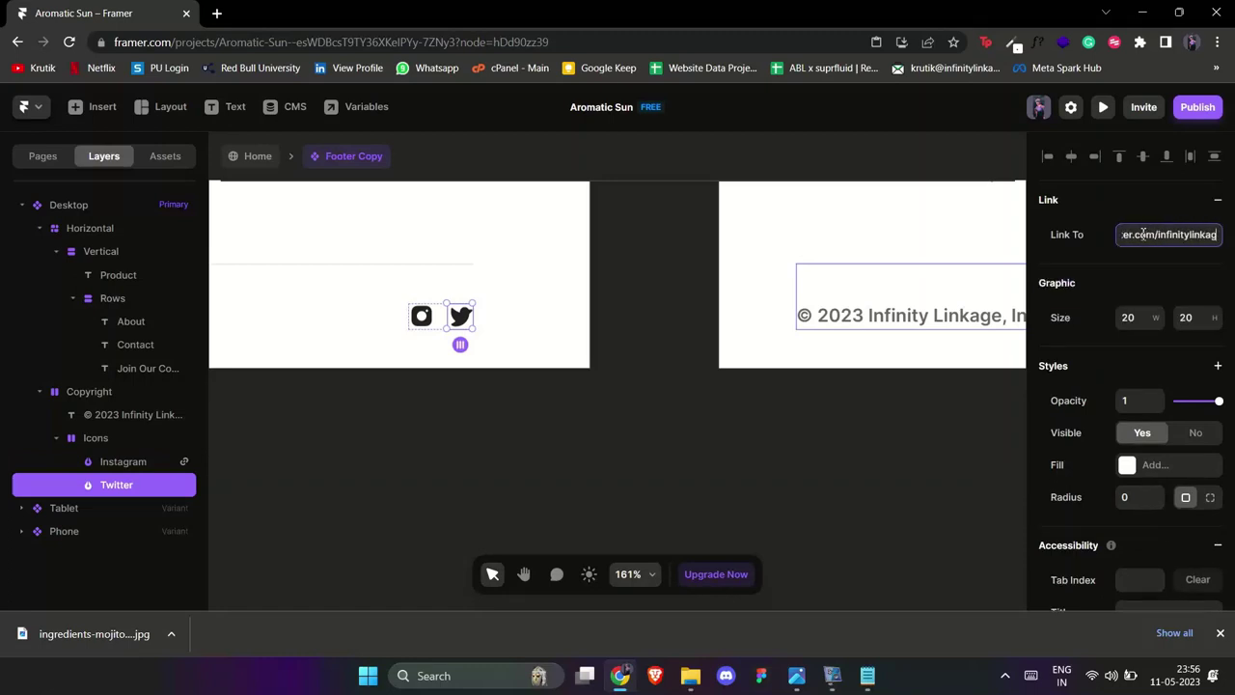
click(917, 397)
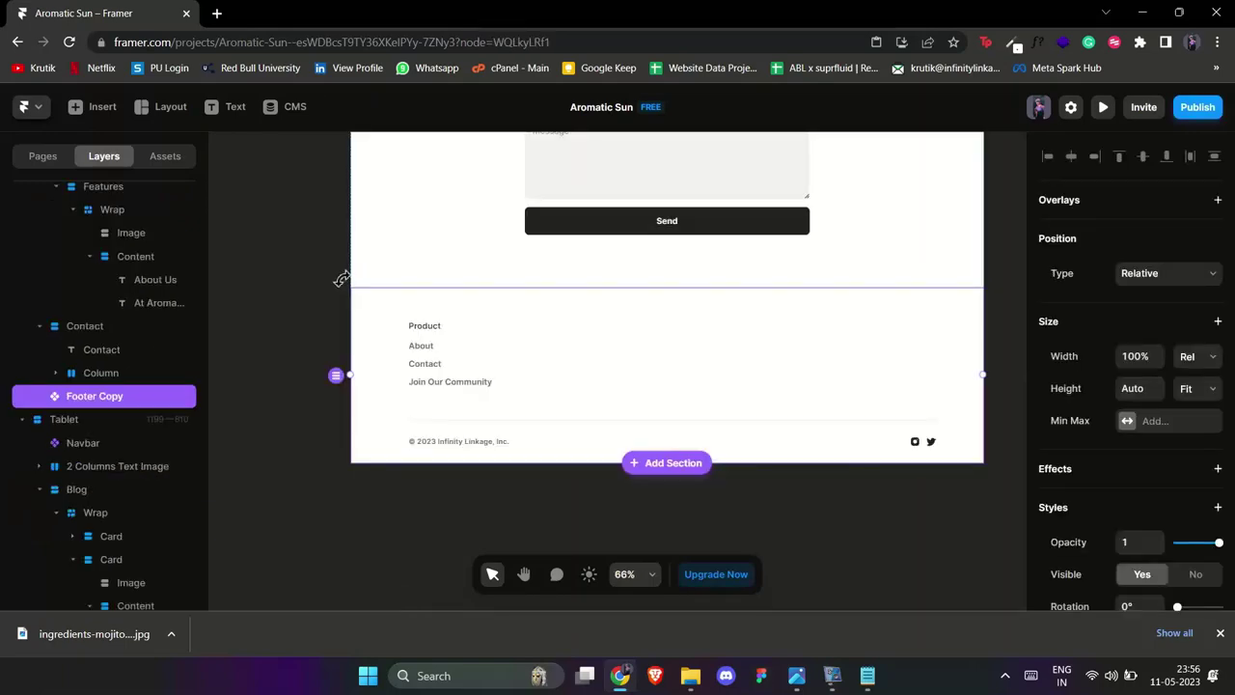
- Examine the desktop, tablet and phone layouts of the Home page from the hero section to the footer
scroll(349, 306, down, 3)
click(314, 309)
scroll(314, 309, down, 3)
scroll(314, 309, up, 4)
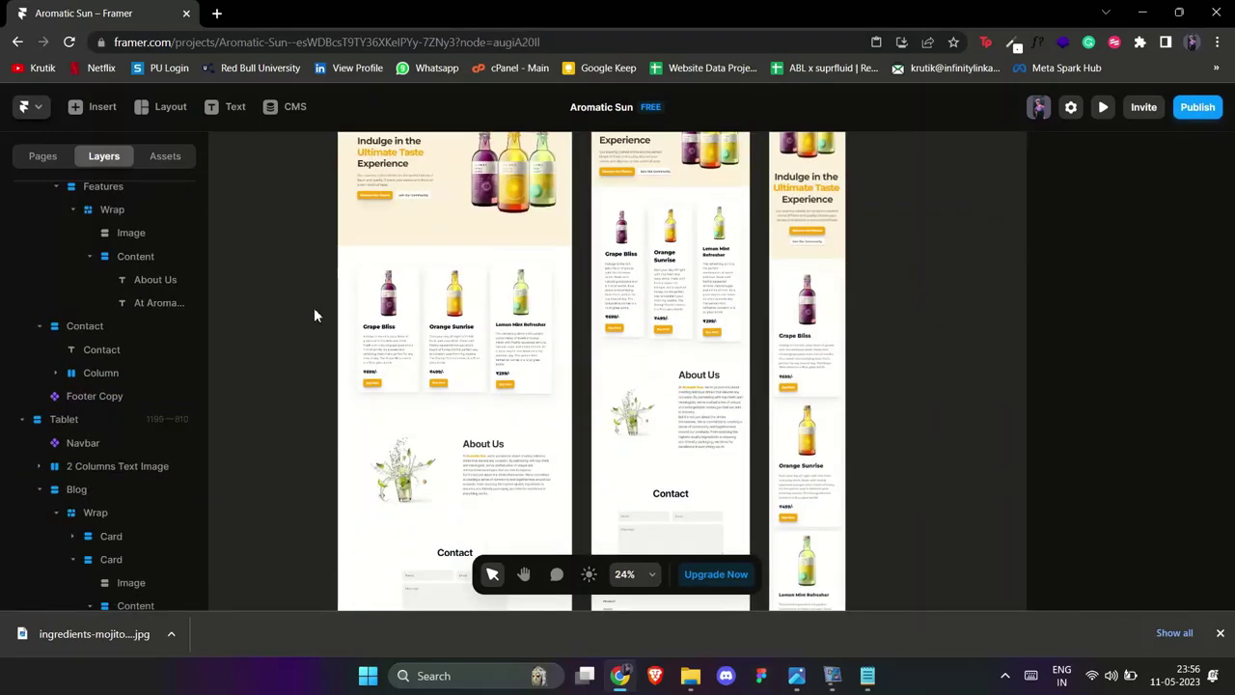
scroll(314, 307, down, 5)
scroll(859, 338, up, 6)
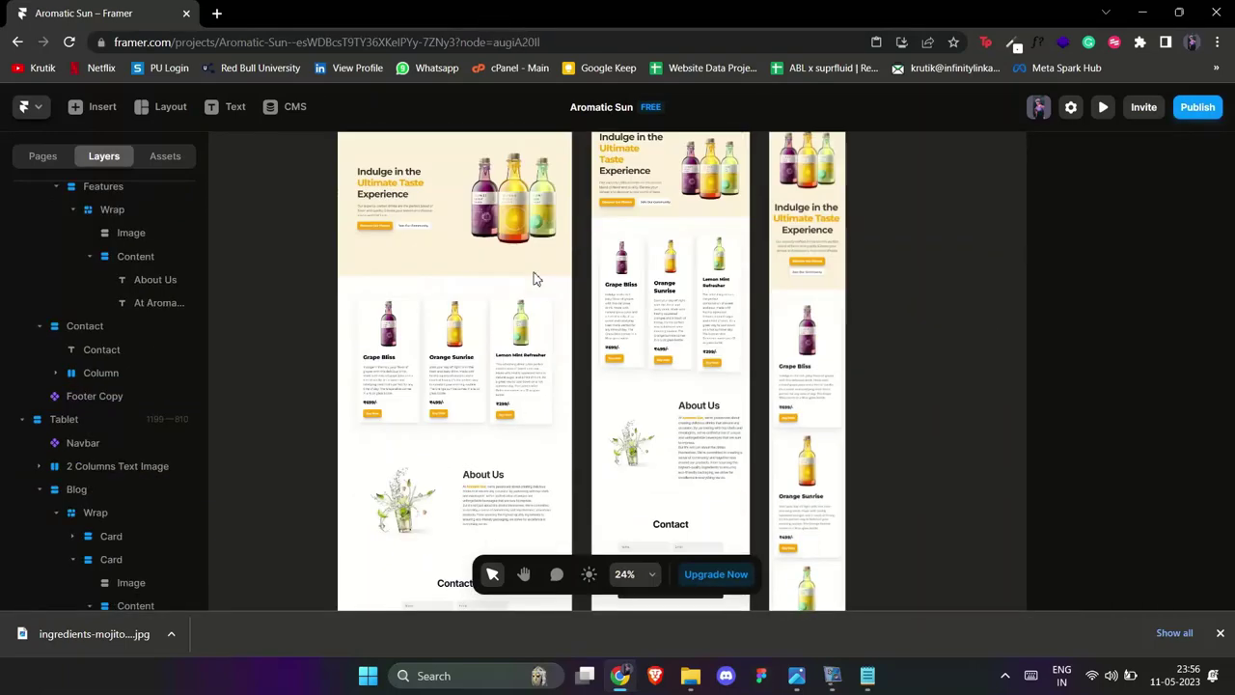
scroll(463, 282, up, 5)
scroll(458, 284, down, 6)
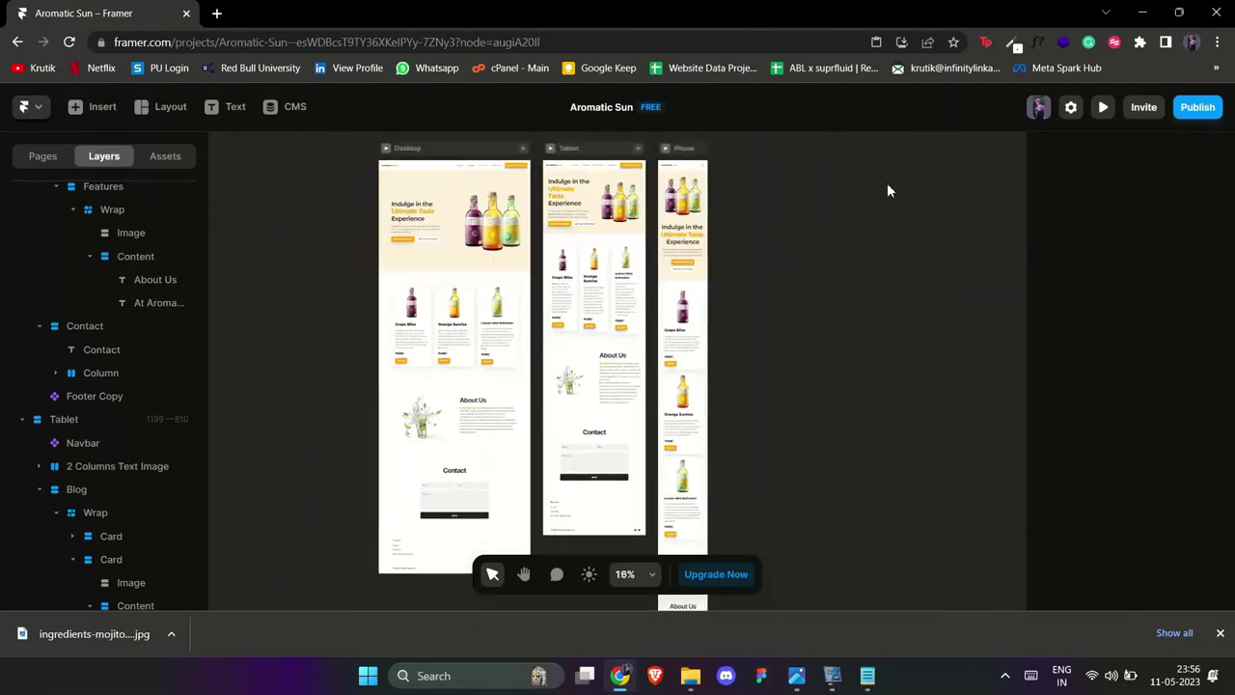
- Preview the site at desktop width with the interface hidden and check the whole page
click(1105, 107)
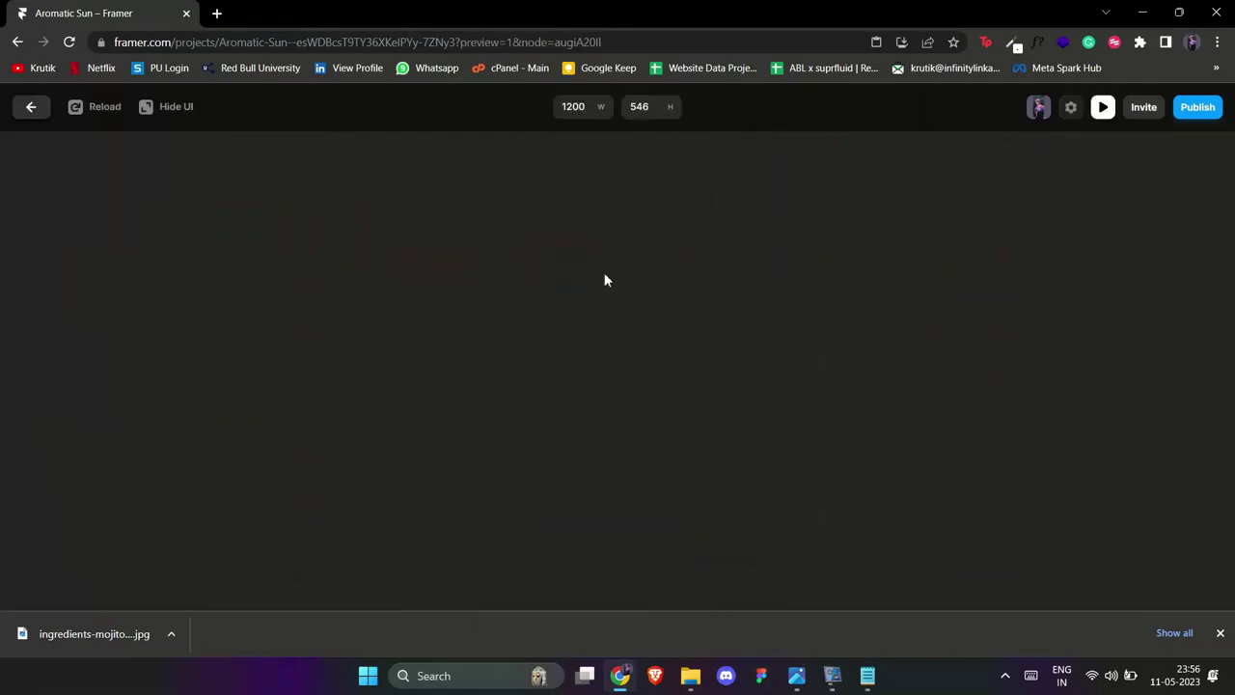
click(1220, 633)
scroll(1007, 303, down, 5)
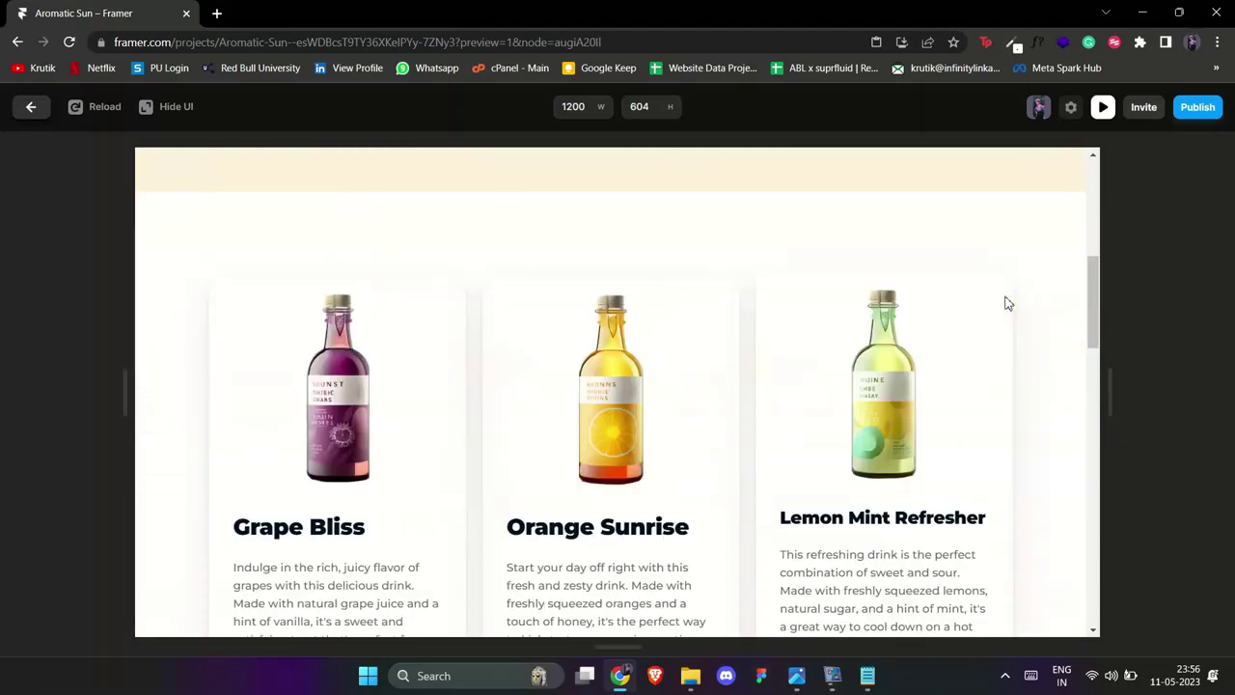
scroll(1006, 303, up, 4)
click(168, 110)
scroll(834, 349, up, 2)
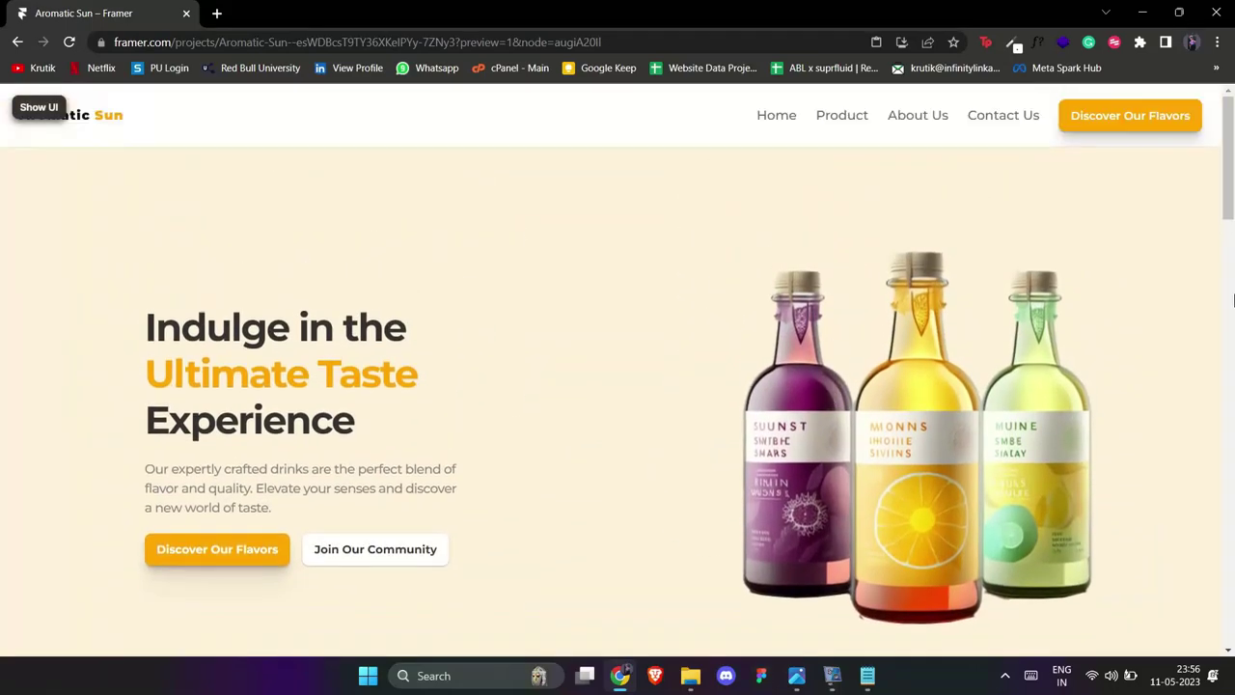
scroll(895, 338, down, 20)
scroll(894, 339, up, 20)
- Narrow the preview to a phone width of 416 and check the page through to the footer
click(39, 107)
drag(1103, 380, 785, 419)
click(737, 188)
click(737, 189)
scroll(676, 370, down, 5)
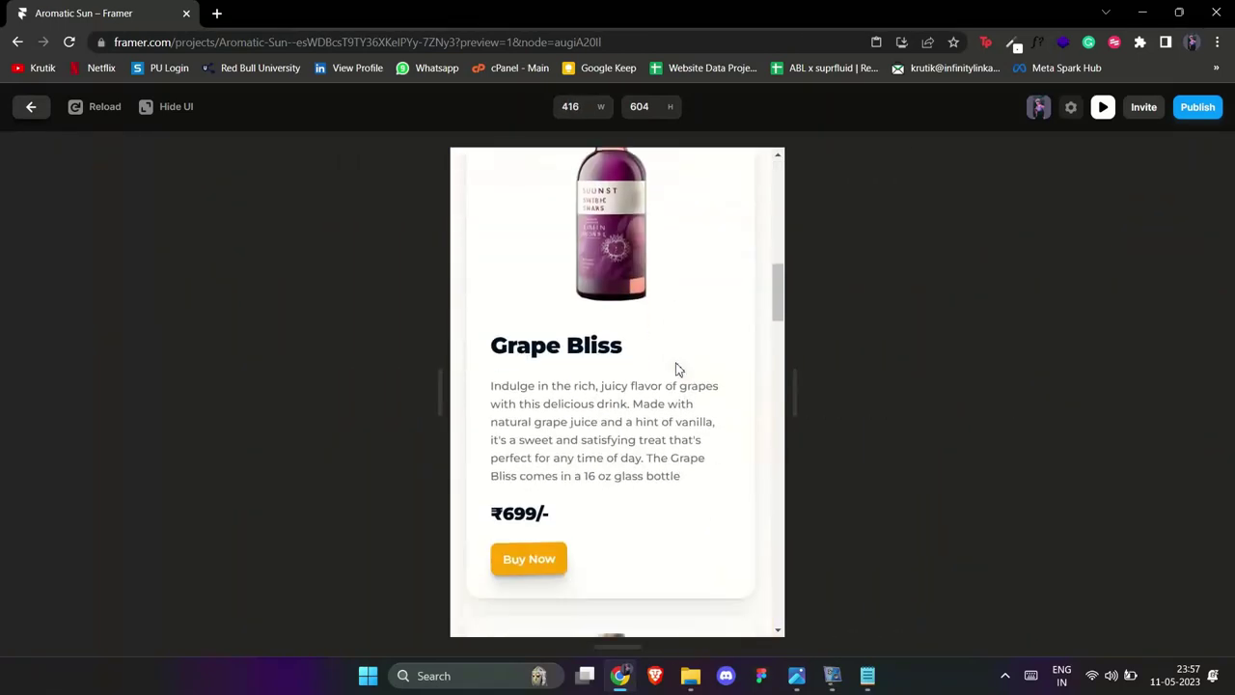
scroll(676, 370, down, 15)
scroll(676, 370, up, 5)
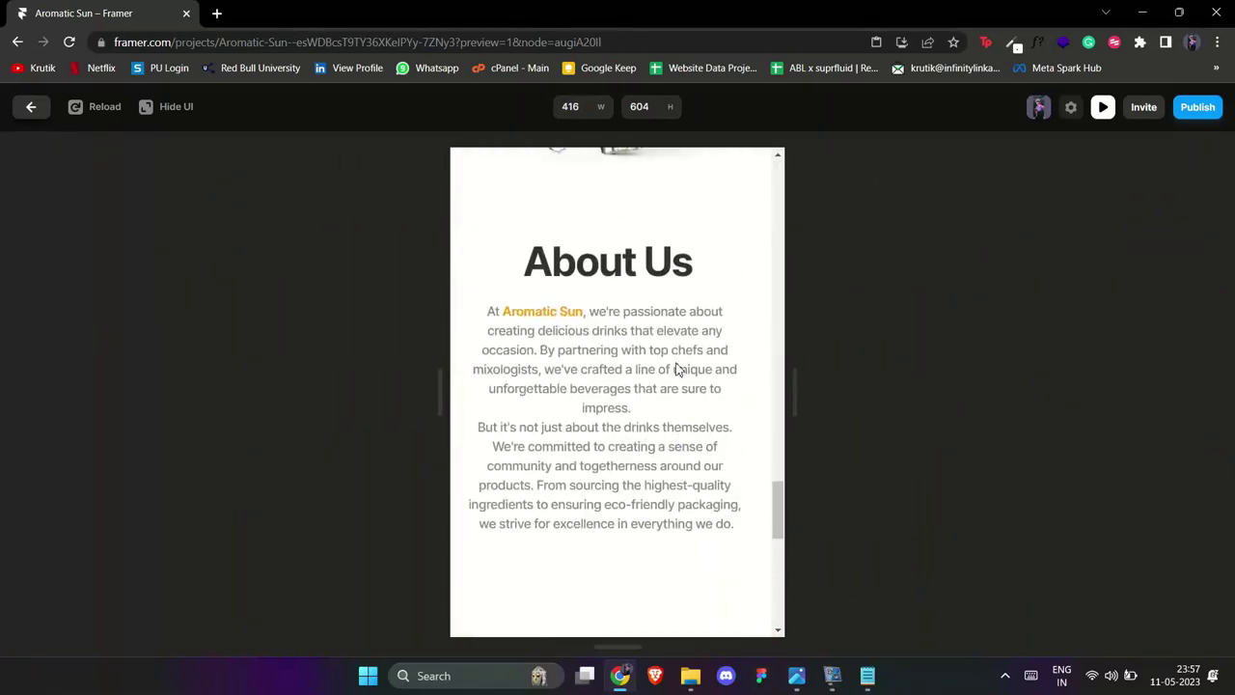
scroll(677, 369, up, 10)
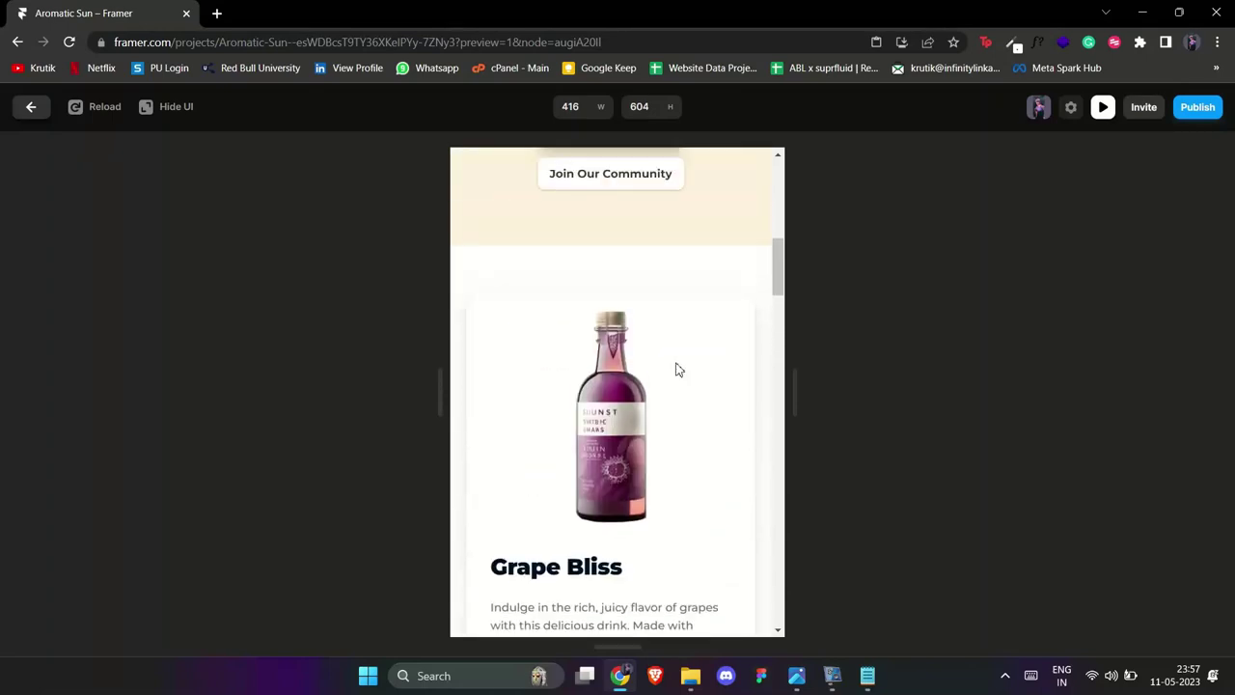
scroll(676, 369, up, 5)
scroll(676, 370, down, 20)
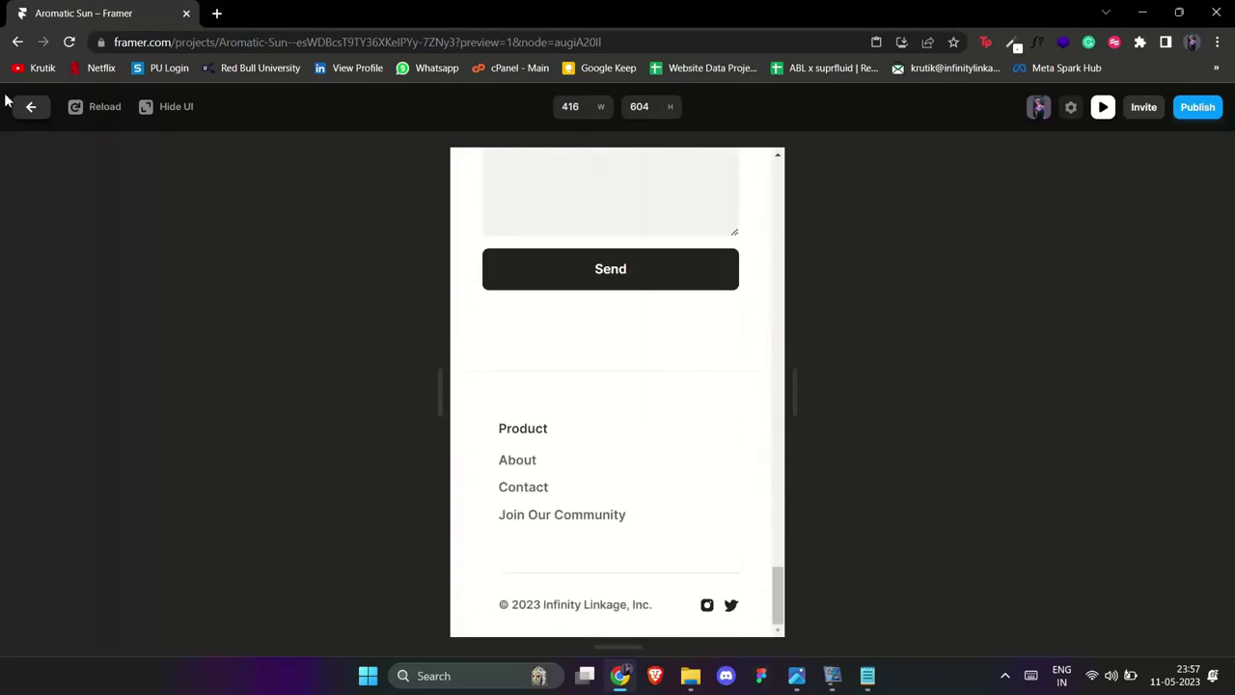
- Exit the preview and add a scroll section named "products" to the desktop layout's Blog section
click(31, 107)
scroll(447, 291, up, 5)
click(391, 422)
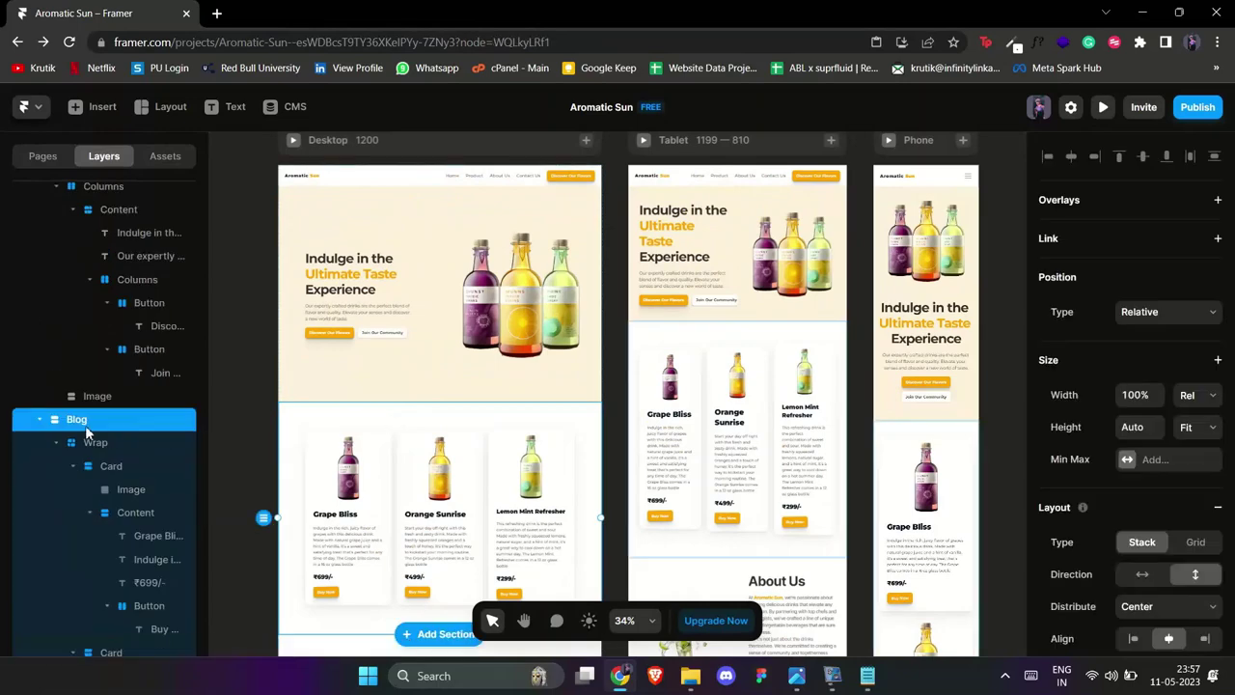
scroll(1190, 485, down, 8)
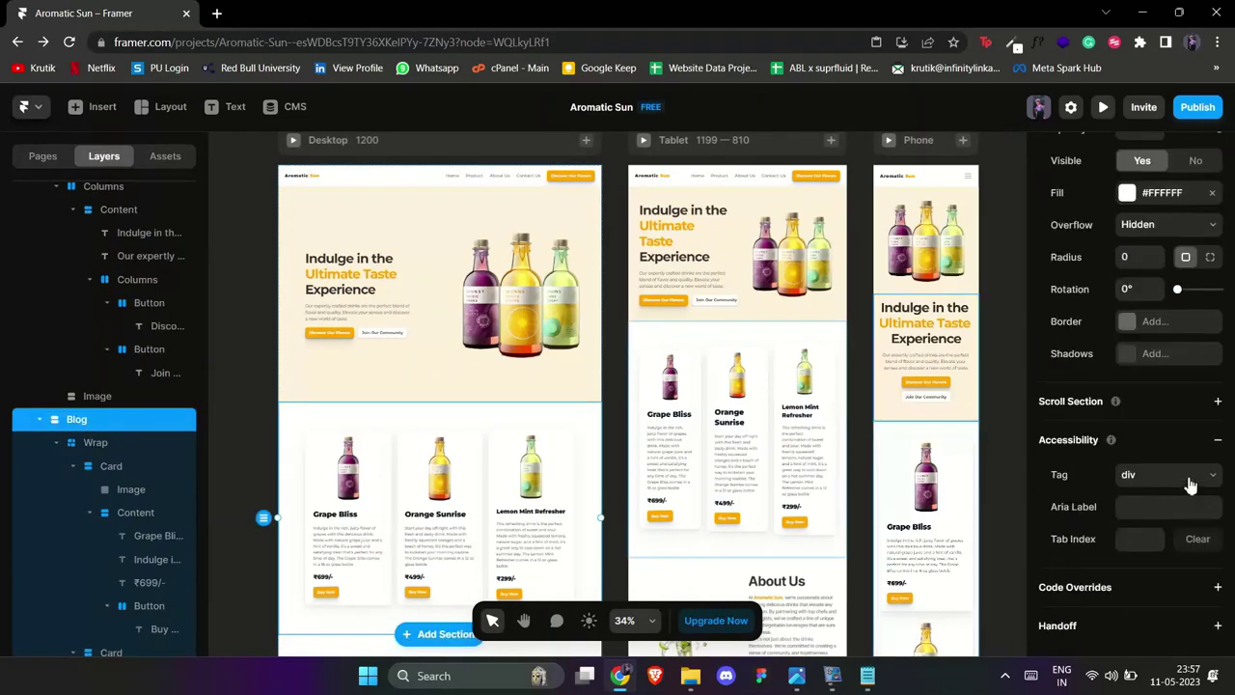
click(1218, 400)
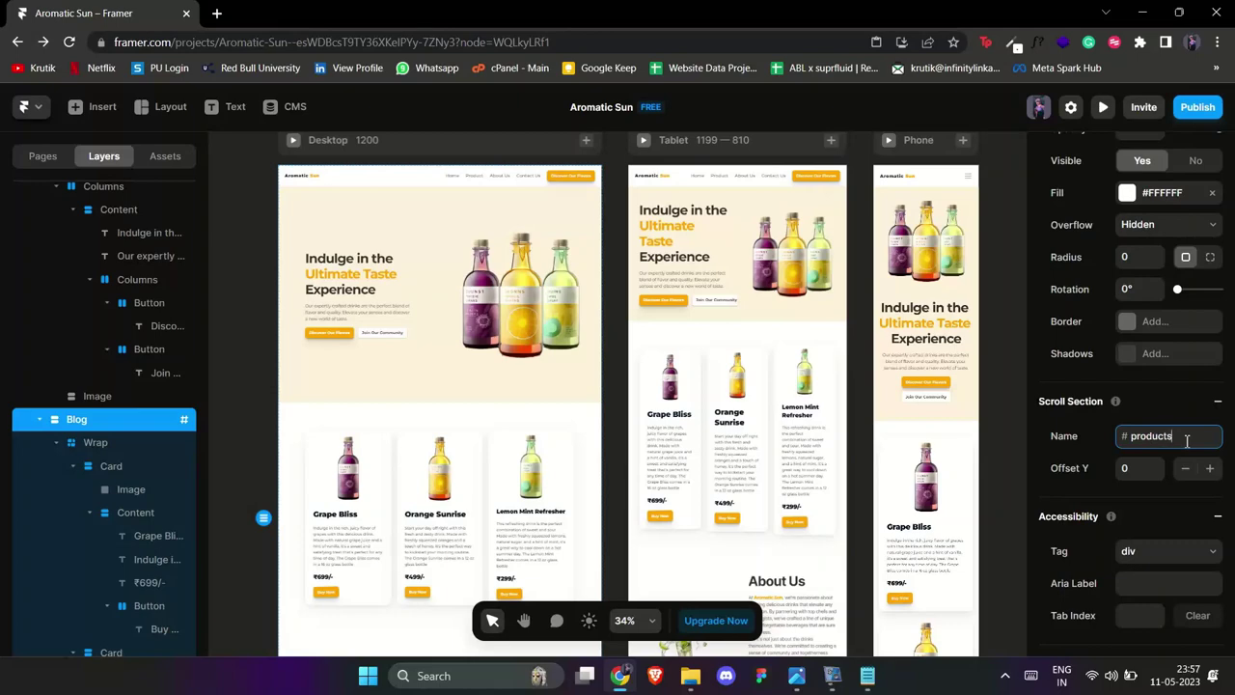
- Add a scroll section to the desktop layout's Features Large section and name it after its About Us content
scroll(309, 386, down, 5)
click(308, 365)
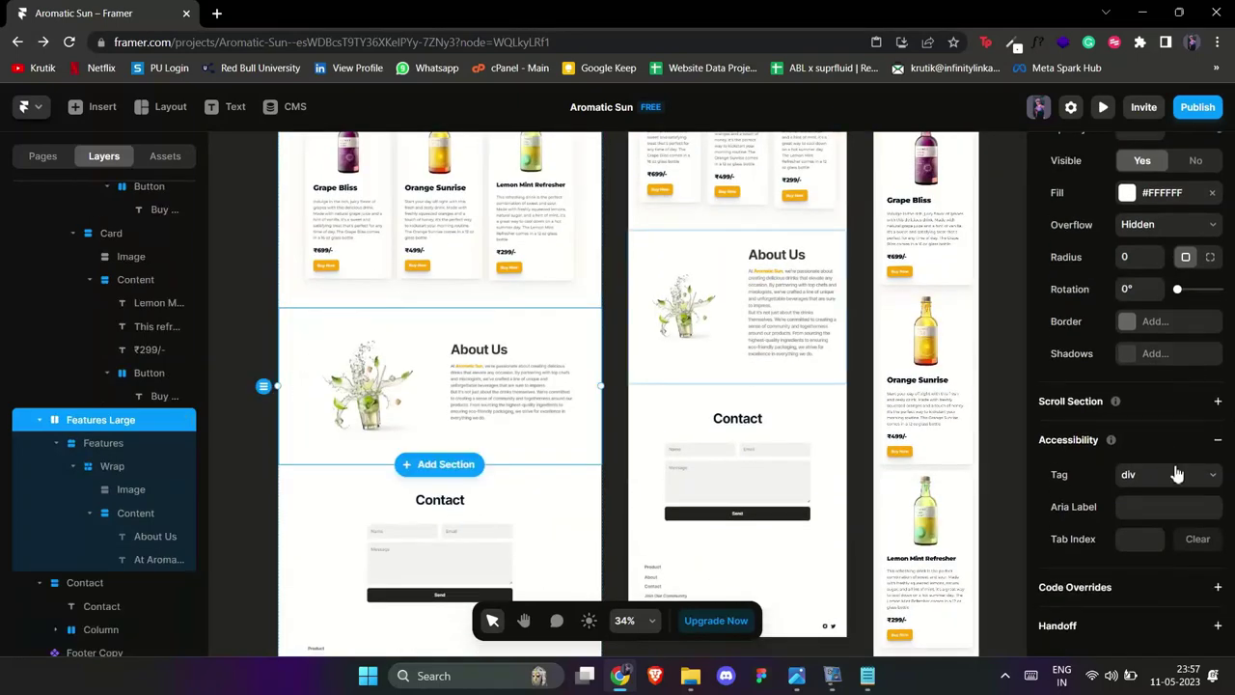
click(1217, 402)
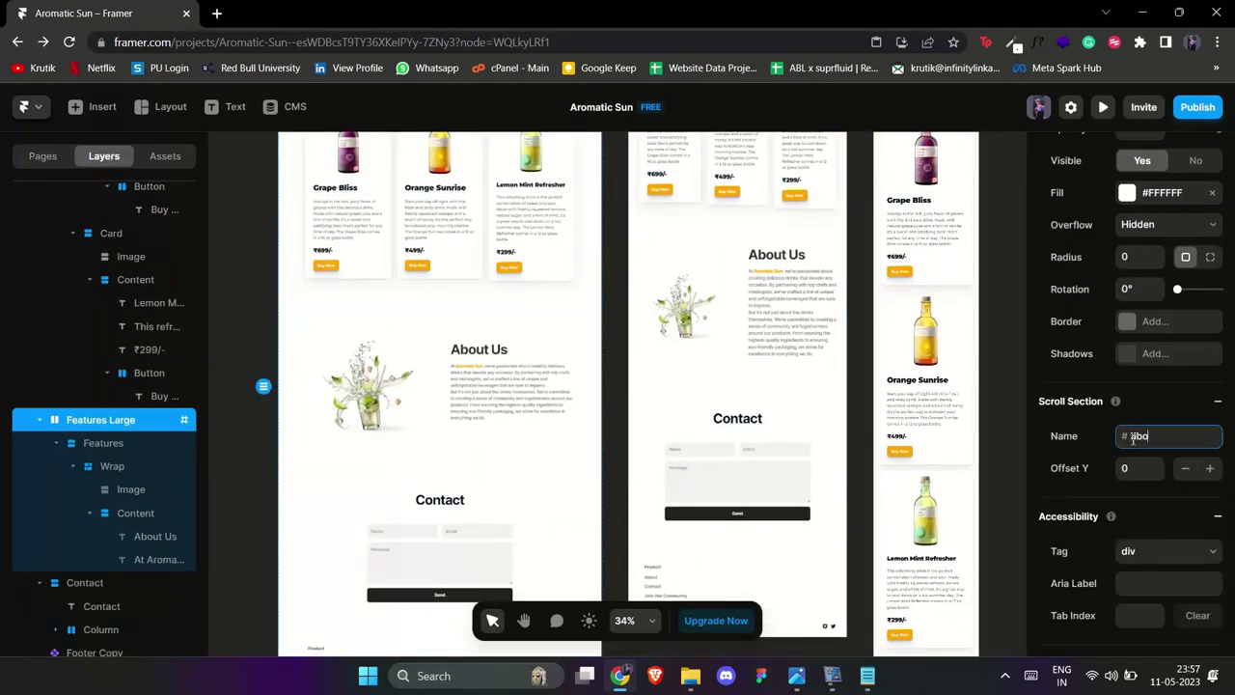
- Add a scroll section named "contact" to the desktop layout's Contact section
click(333, 497)
scroll(1181, 515, down, 5)
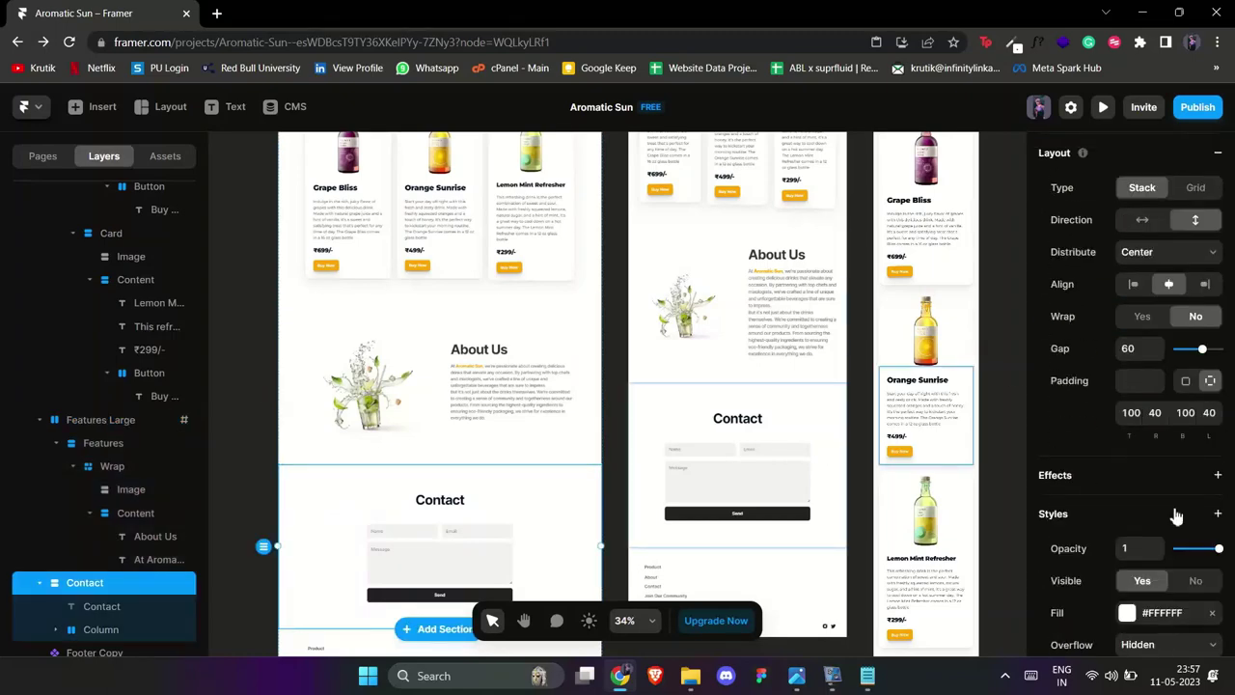
scroll(1188, 513, down, 5)
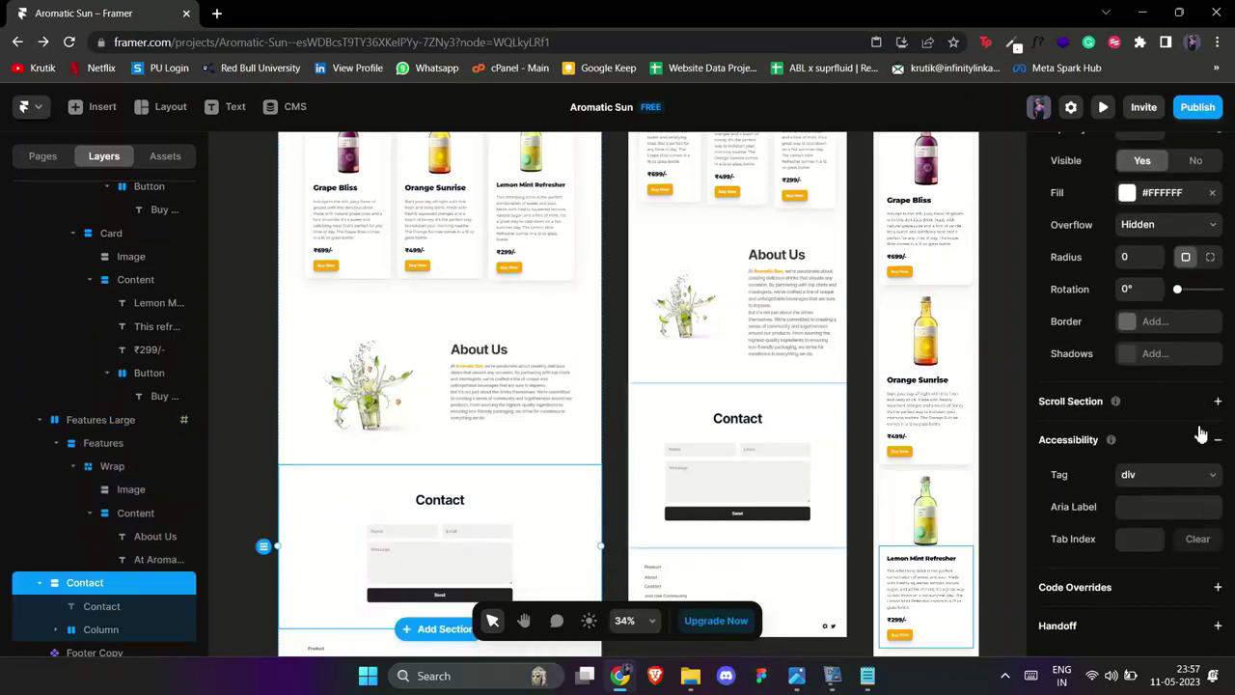
click(1218, 403)
text(cont)
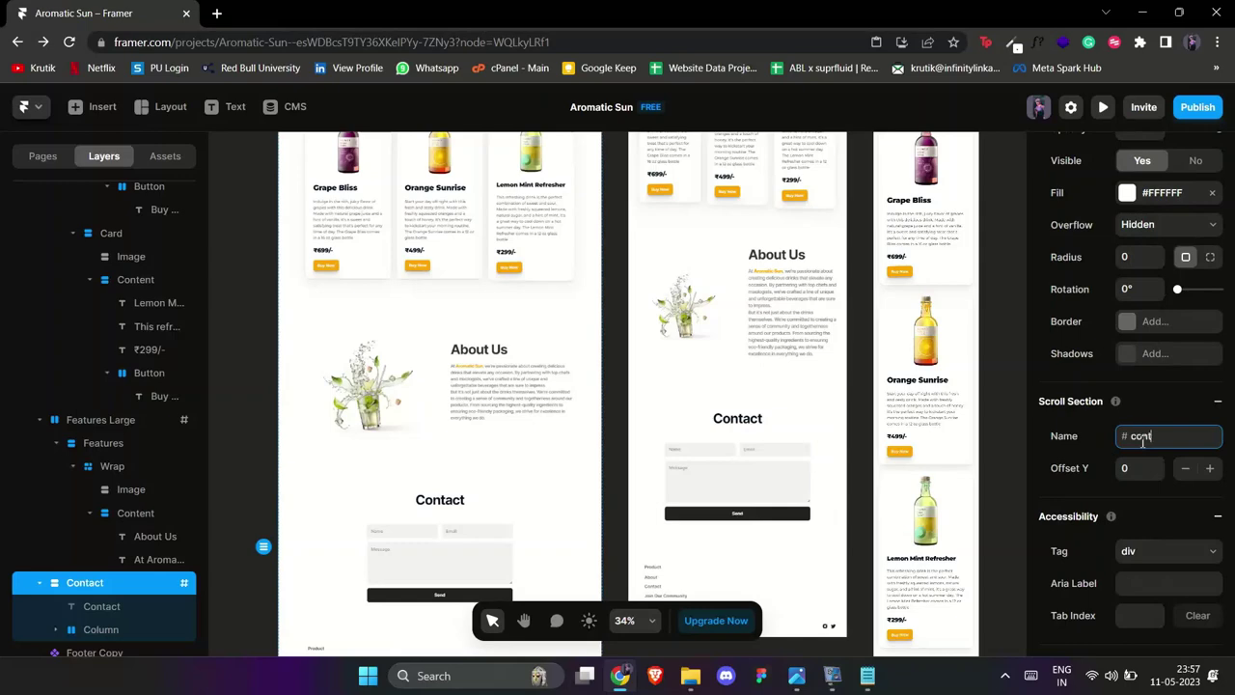
text(act)
- Add a scroll section named "home" to the 2 Columns Text Image hero section of the desktop layout
scroll(328, 446, up, 10)
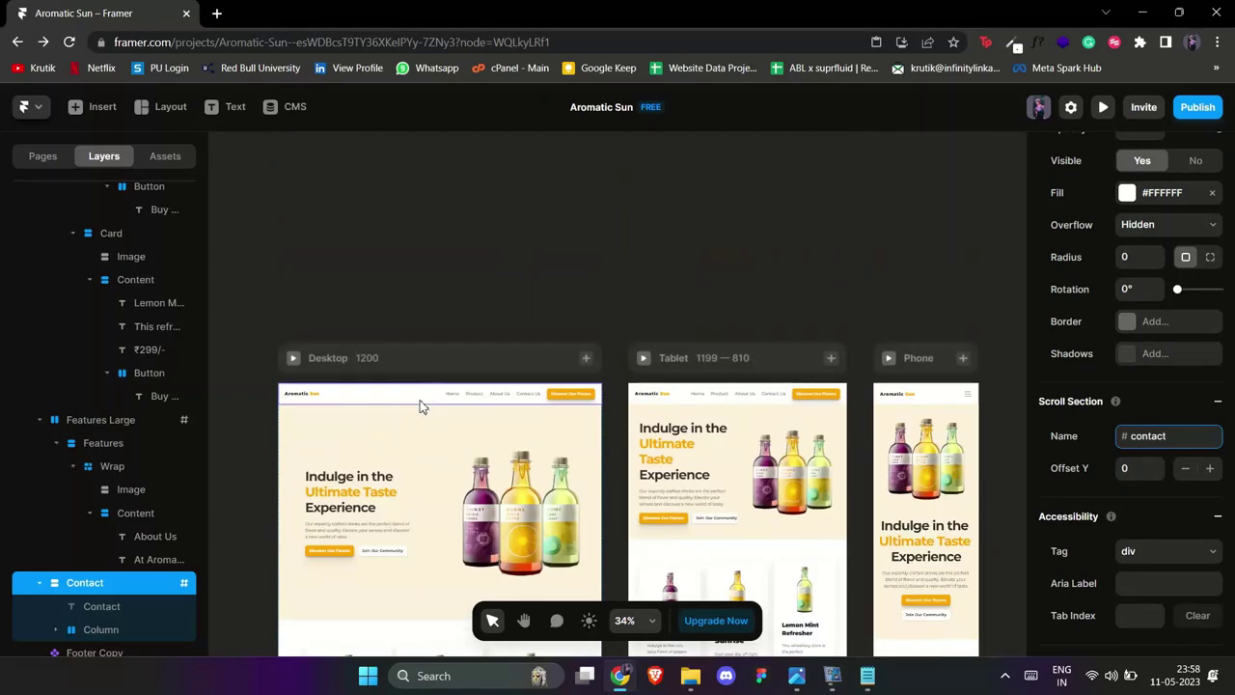
click(328, 446)
click(74, 253)
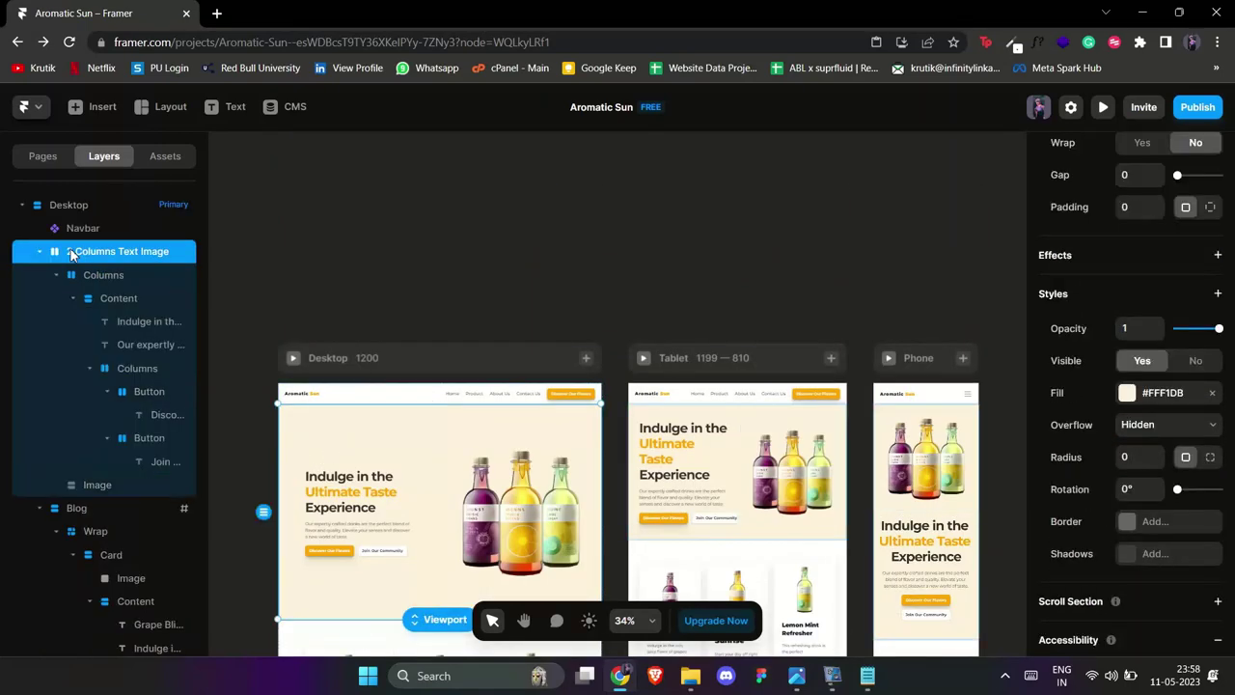
scroll(1218, 405, down, 2)
click(1218, 401)
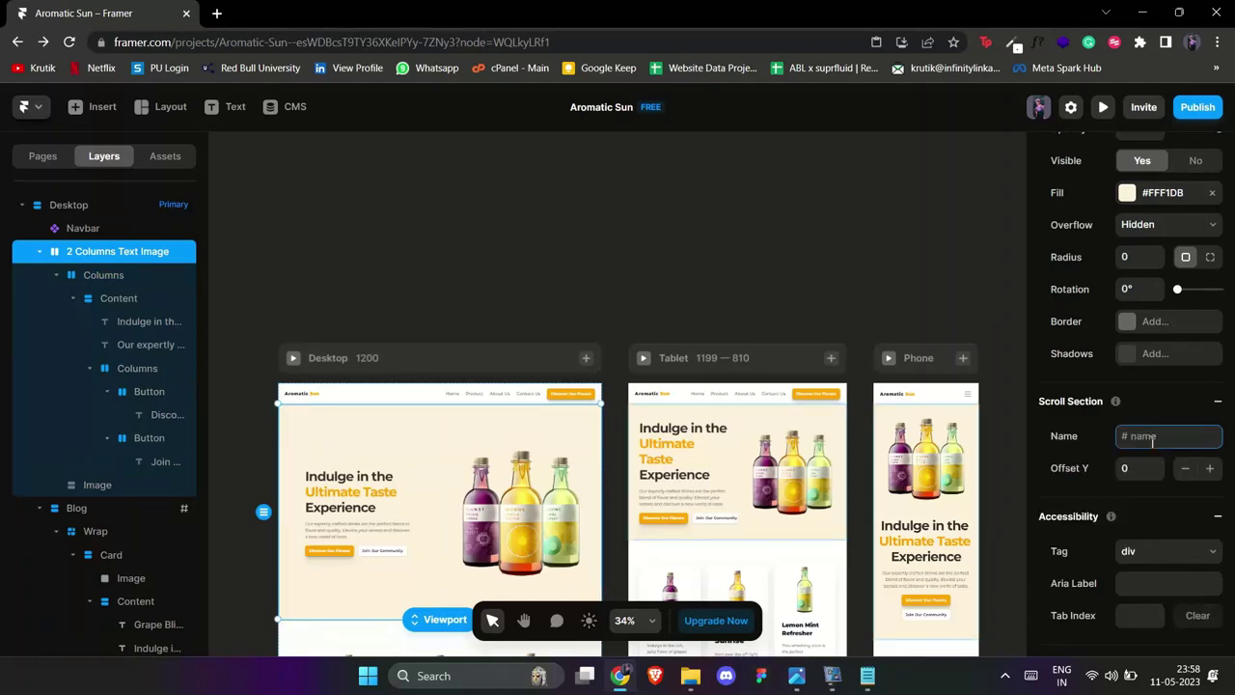
text(home)
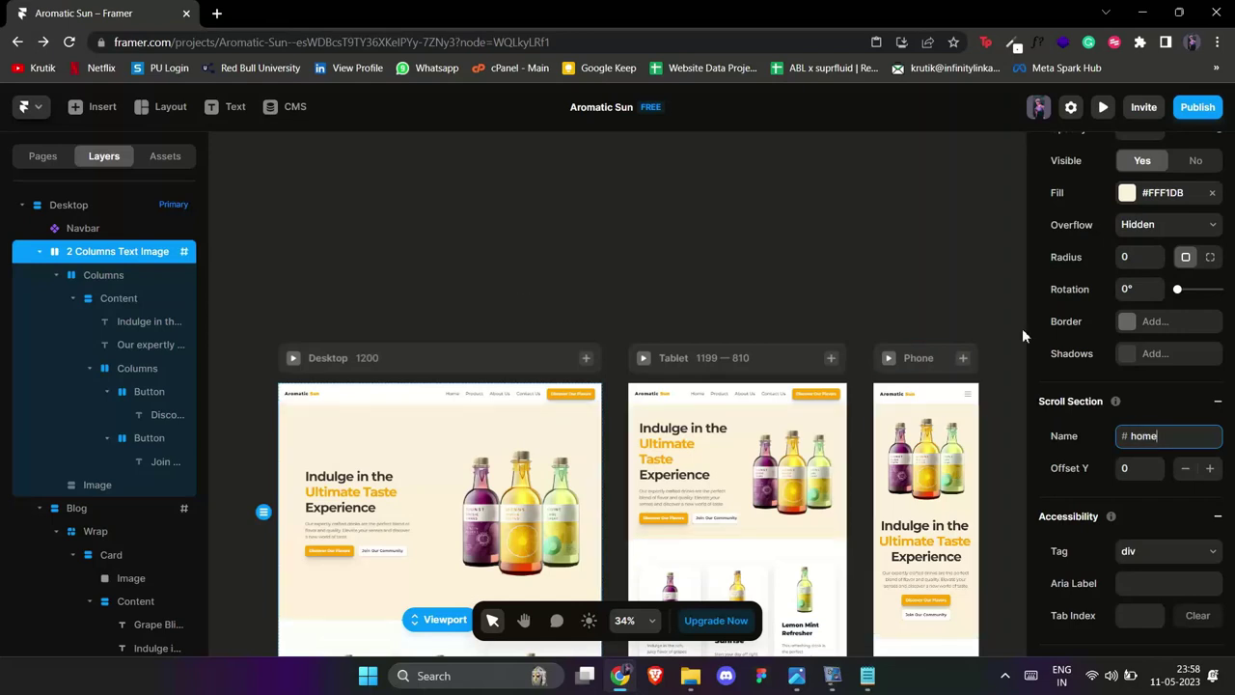
- Open the Navbar component and link the desktop Home text to the Home page's #home section
click(801, 196)
double_click(405, 397)
click(642, 420)
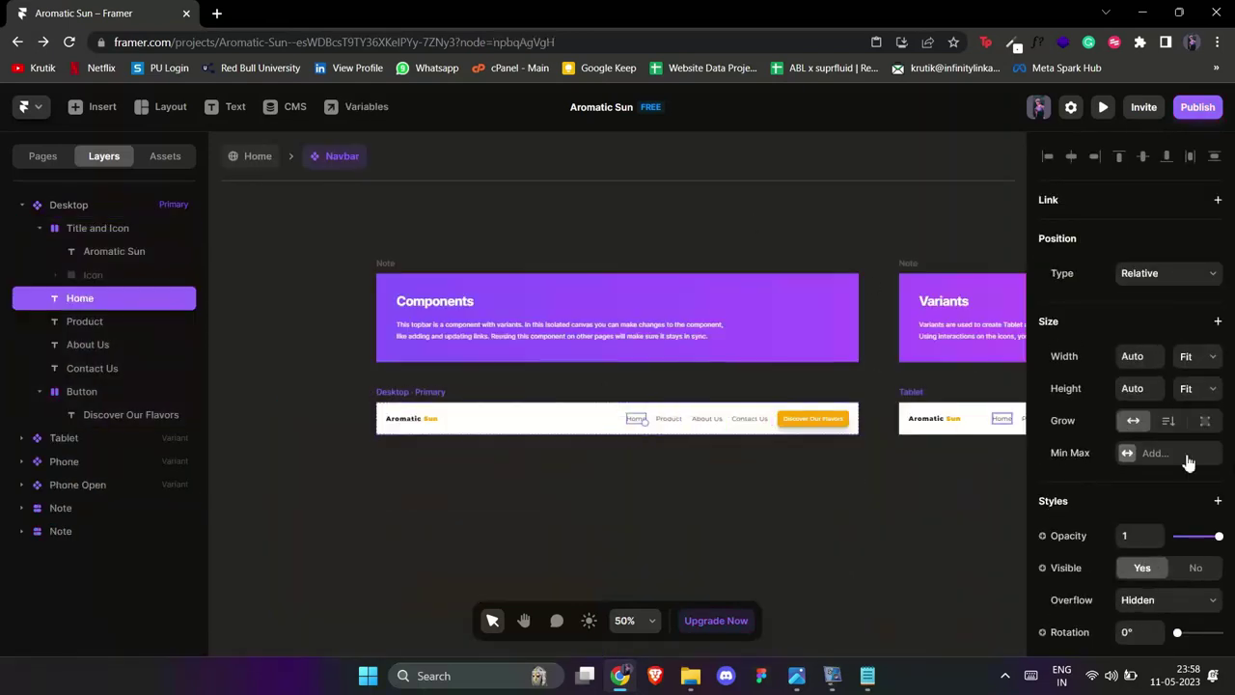
click(1217, 199)
click(1170, 234)
click(1134, 289)
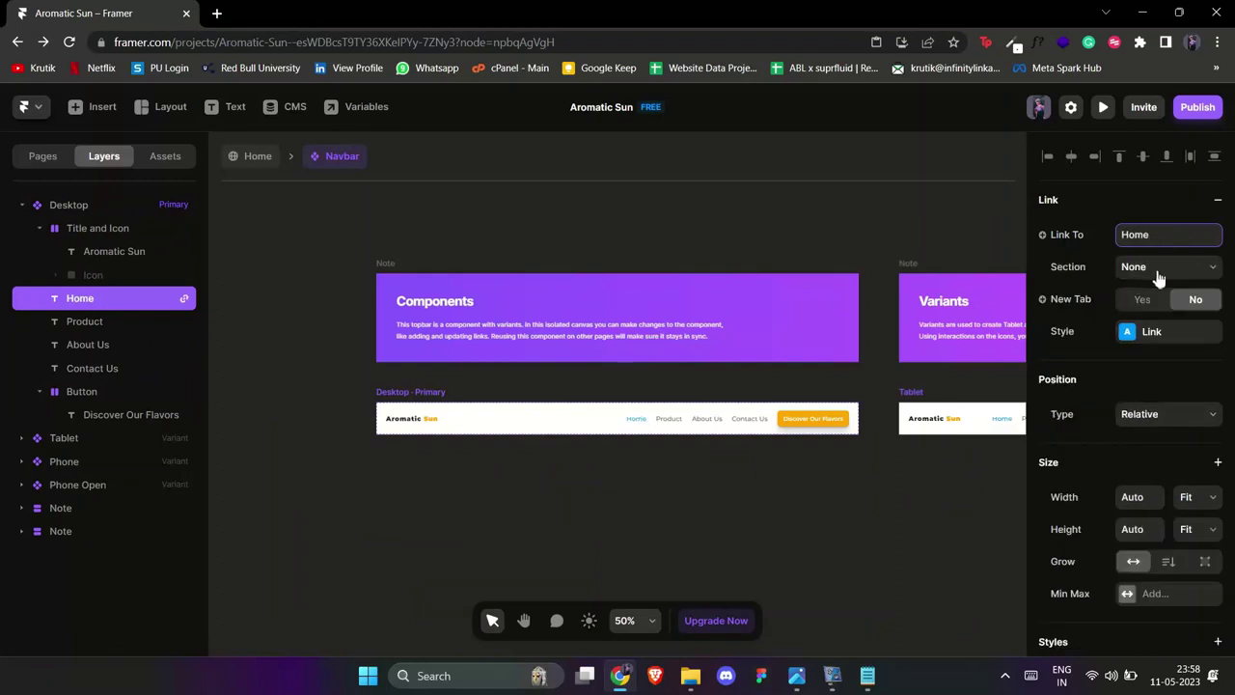
click(1163, 266)
click(1143, 299)
- Link the desktop navbar's Product text to the Home page's #products section
click(669, 418)
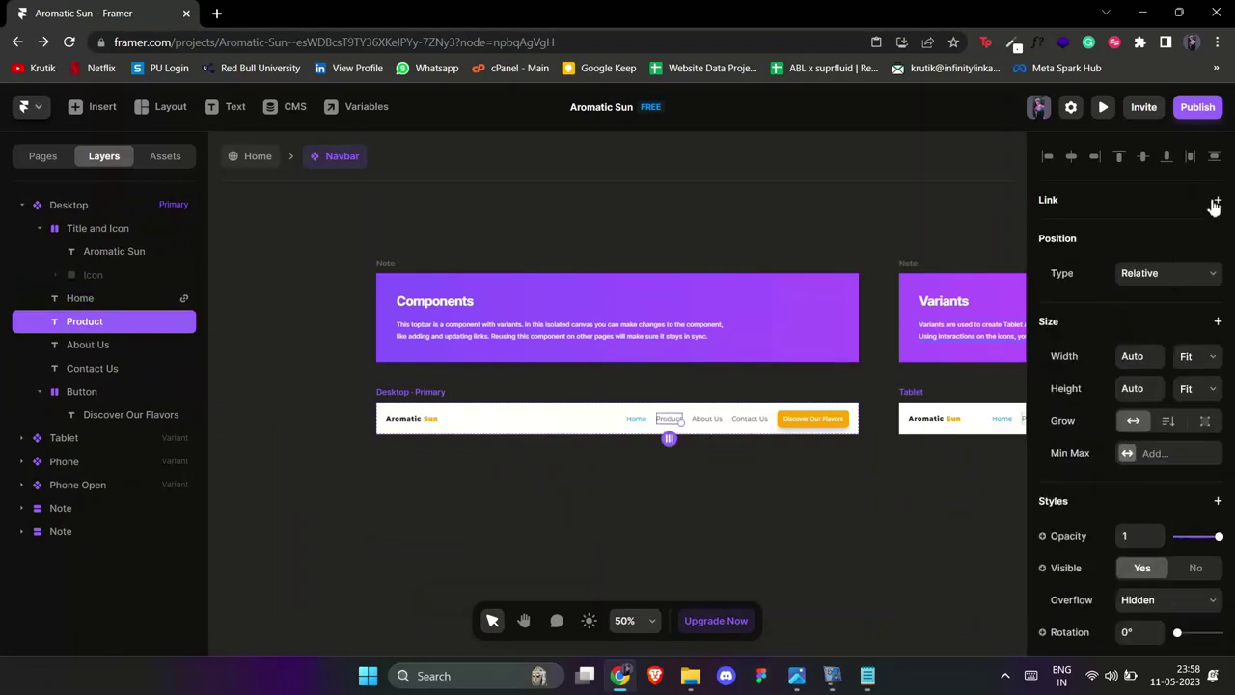
click(1216, 200)
click(1170, 234)
click(1133, 290)
click(1163, 267)
click(1143, 311)
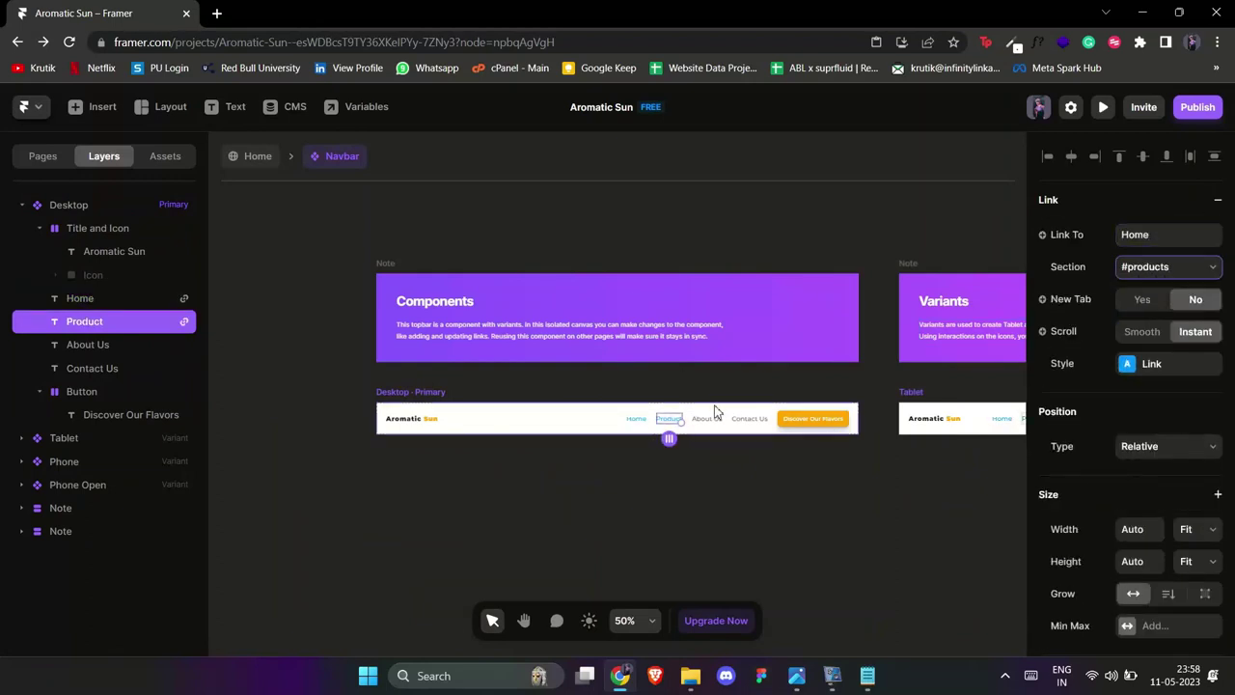
- Change the desktop navbar's Product text to "Products"
double_click(679, 418)
text(Products)
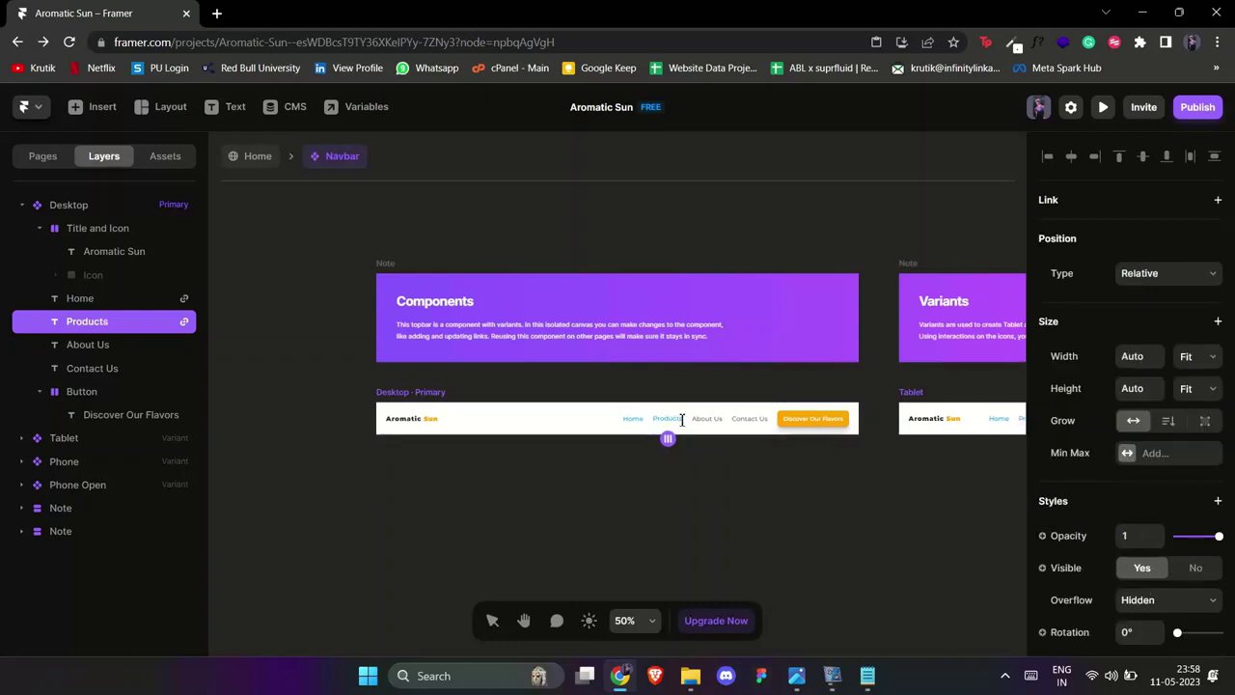
key(Escape)
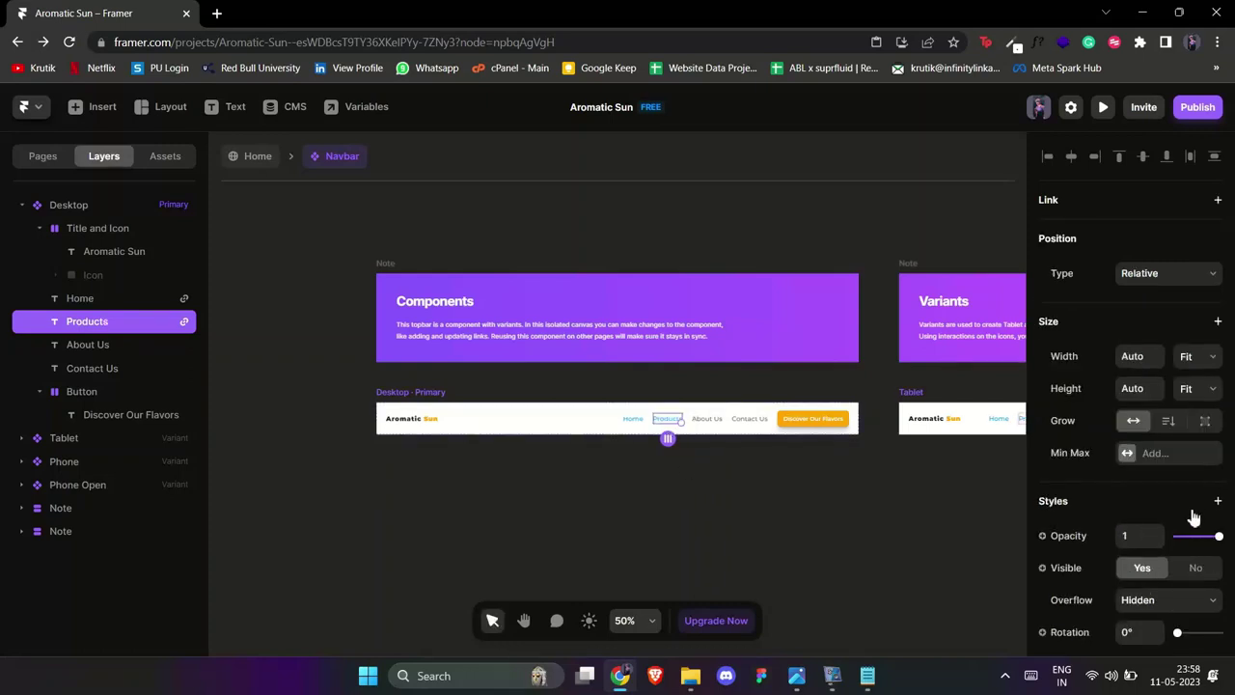
- Create a new link style named "black" for the navbar's Home link
scroll(1193, 518, down, 3)
scroll(634, 422, up, 5)
click(644, 426)
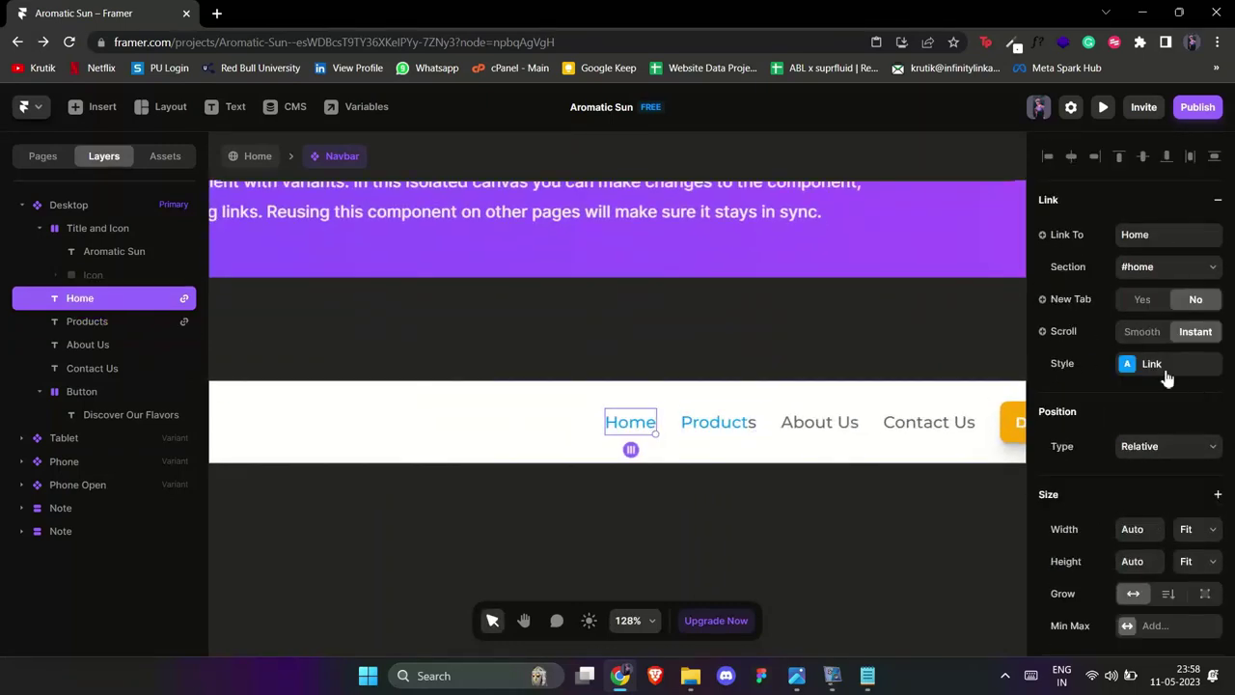
click(1129, 372)
click(866, 404)
text(bl)
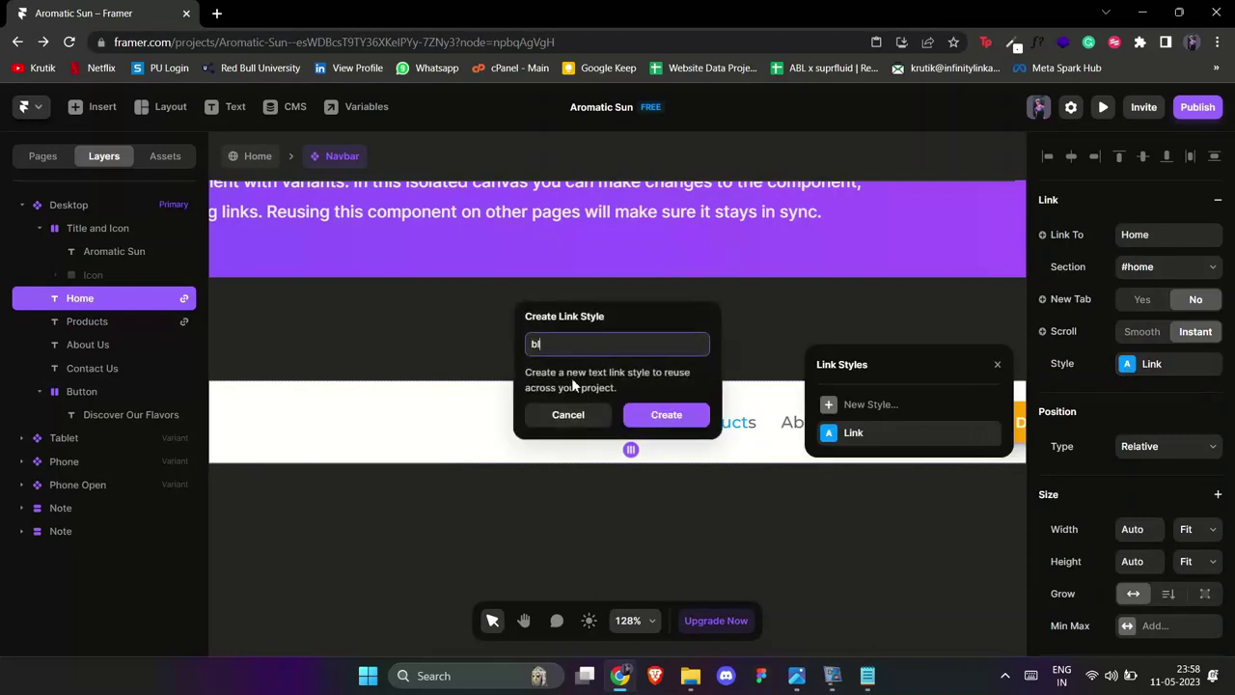
text(ack)
key(Return)
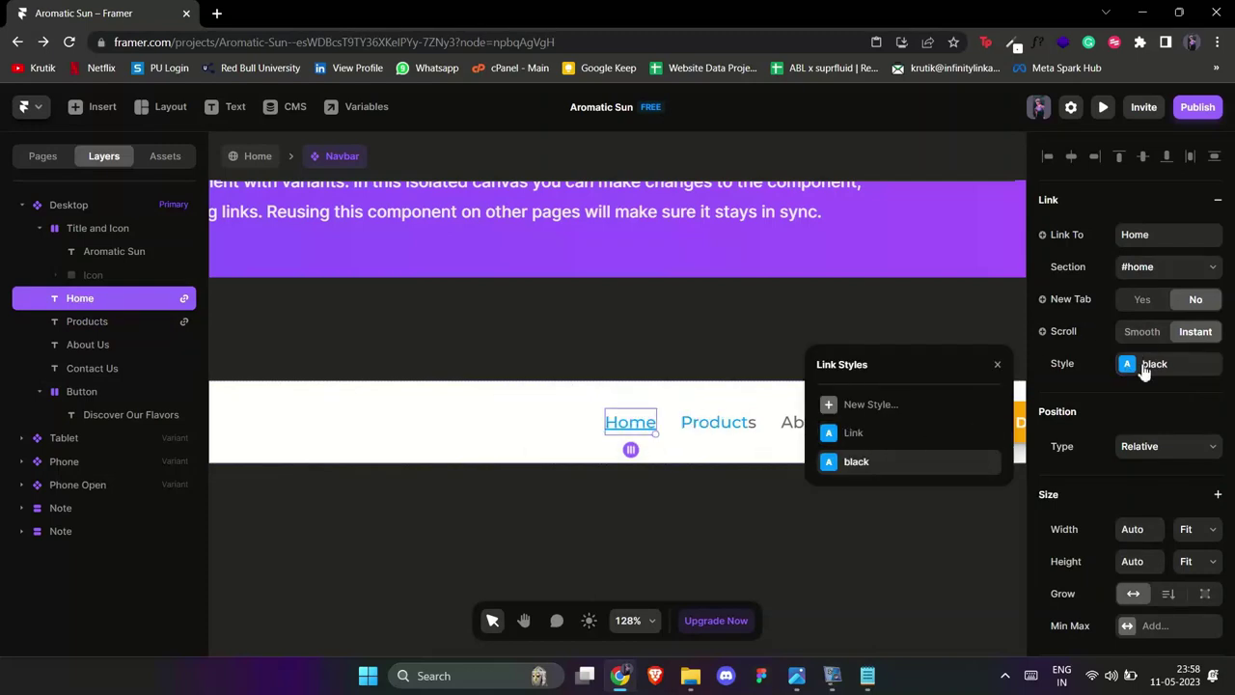
scroll(1134, 415, down, 6)
scroll(1133, 415, down, 3)
click(1127, 285)
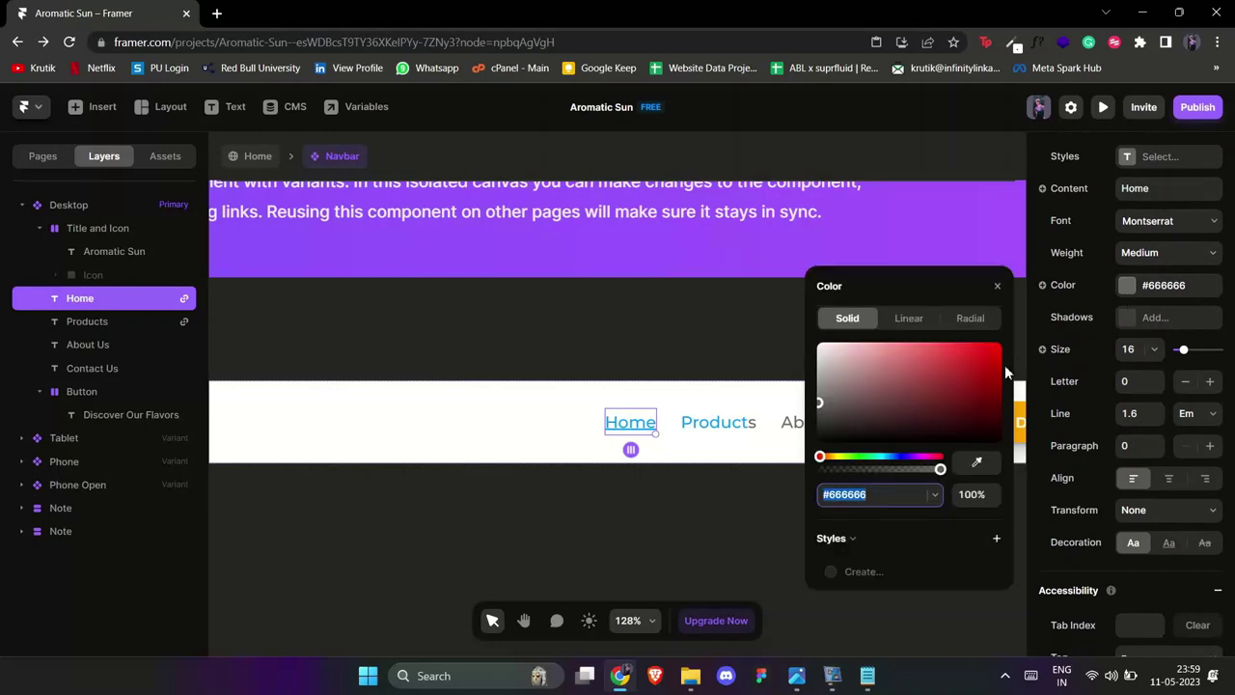
click(999, 290)
scroll(1188, 298, up, 5)
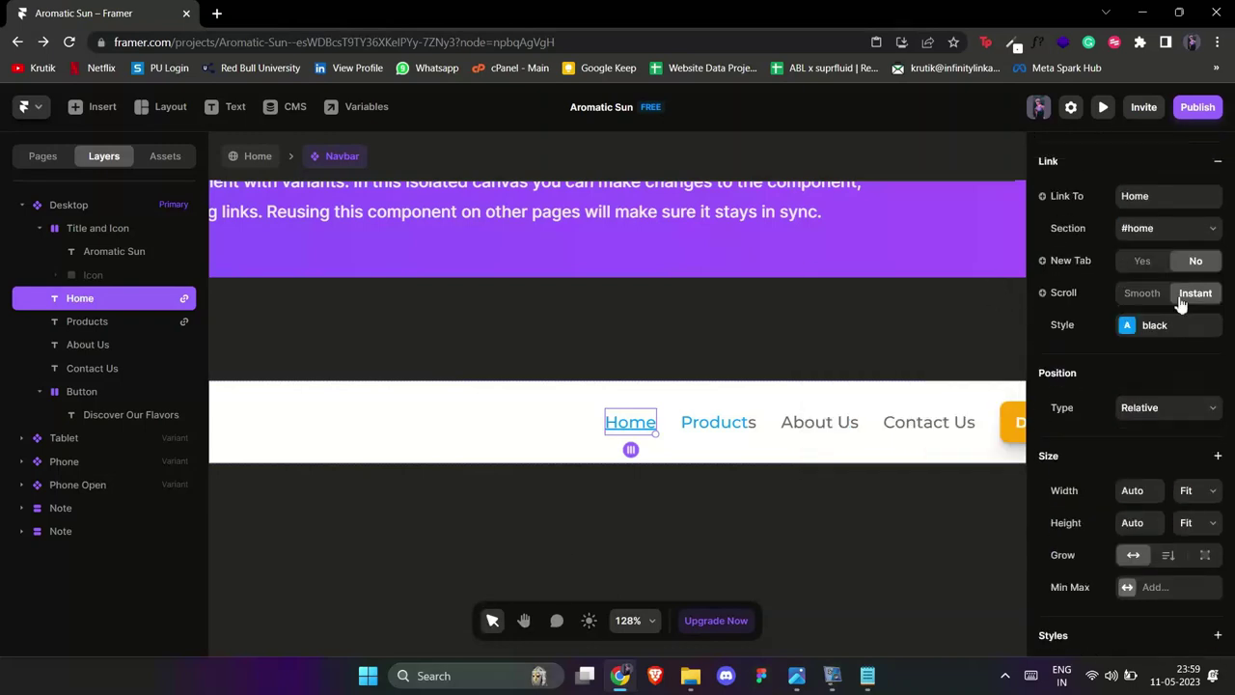
- Set the Home link's scroll to Smooth and change the "Link" style's default color to #000000
click(1148, 333)
click(1127, 366)
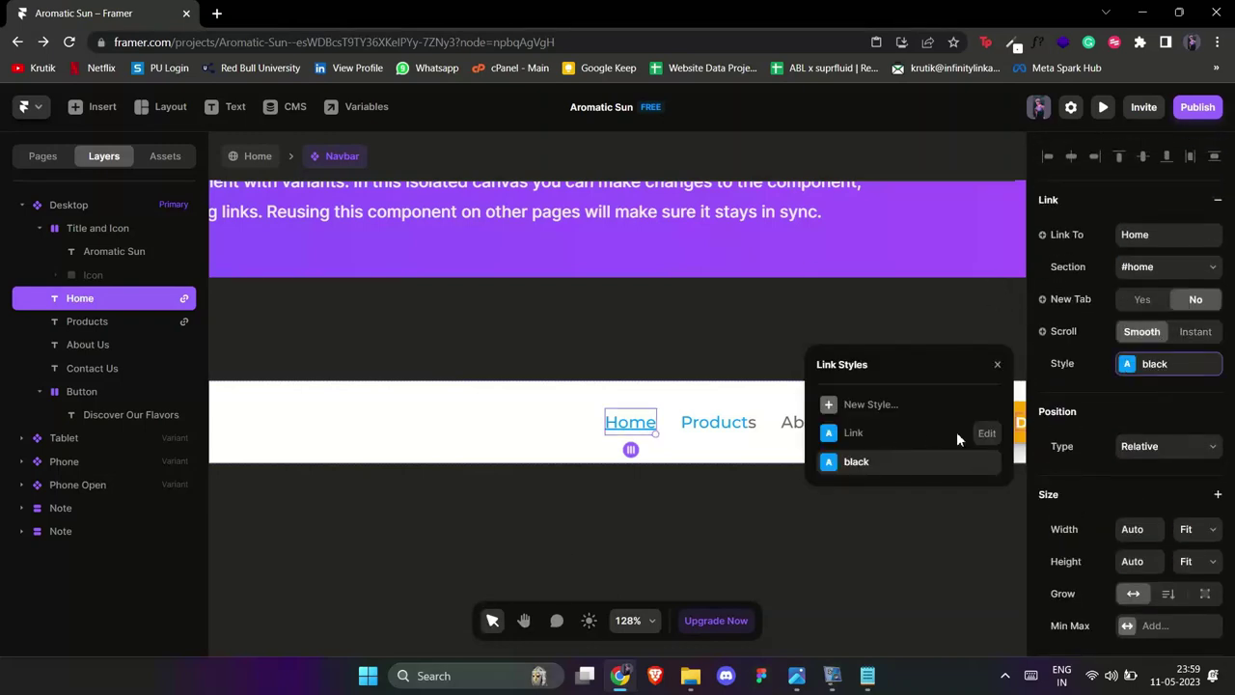
click(985, 433)
click(921, 378)
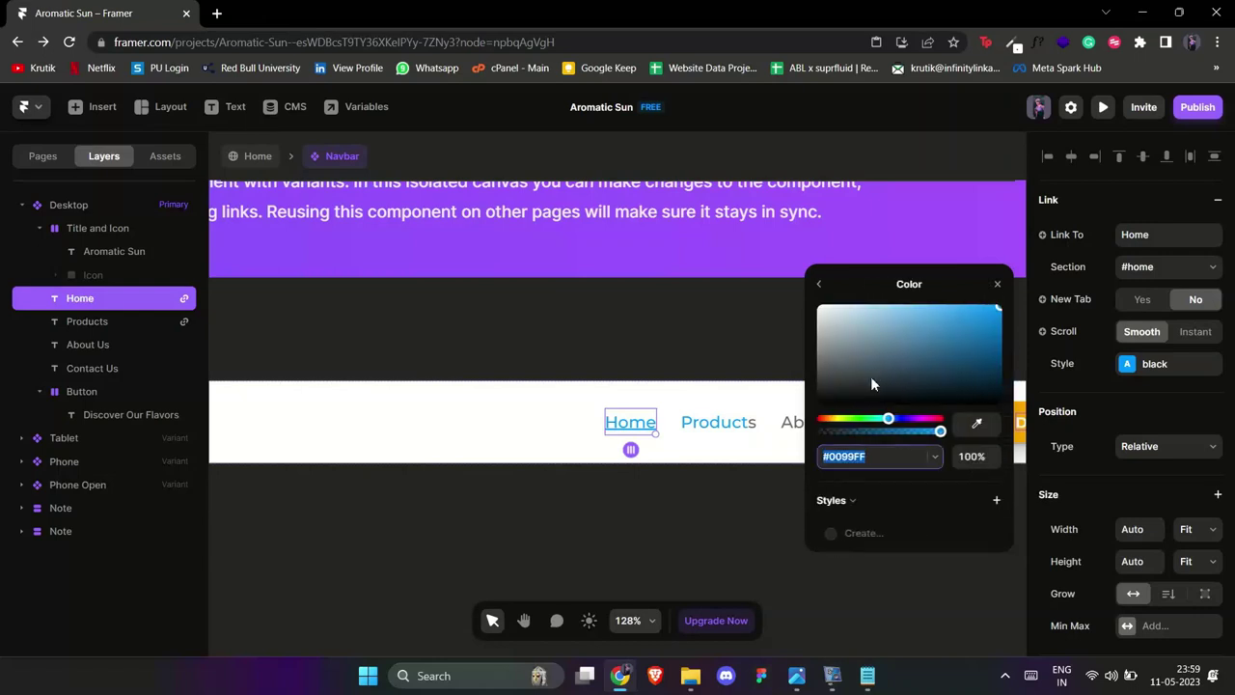
drag(871, 379, 635, 485)
click(818, 287)
- Set the "Link" style's hover color to #000000
click(907, 475)
drag(867, 384, 612, 516)
click(818, 285)
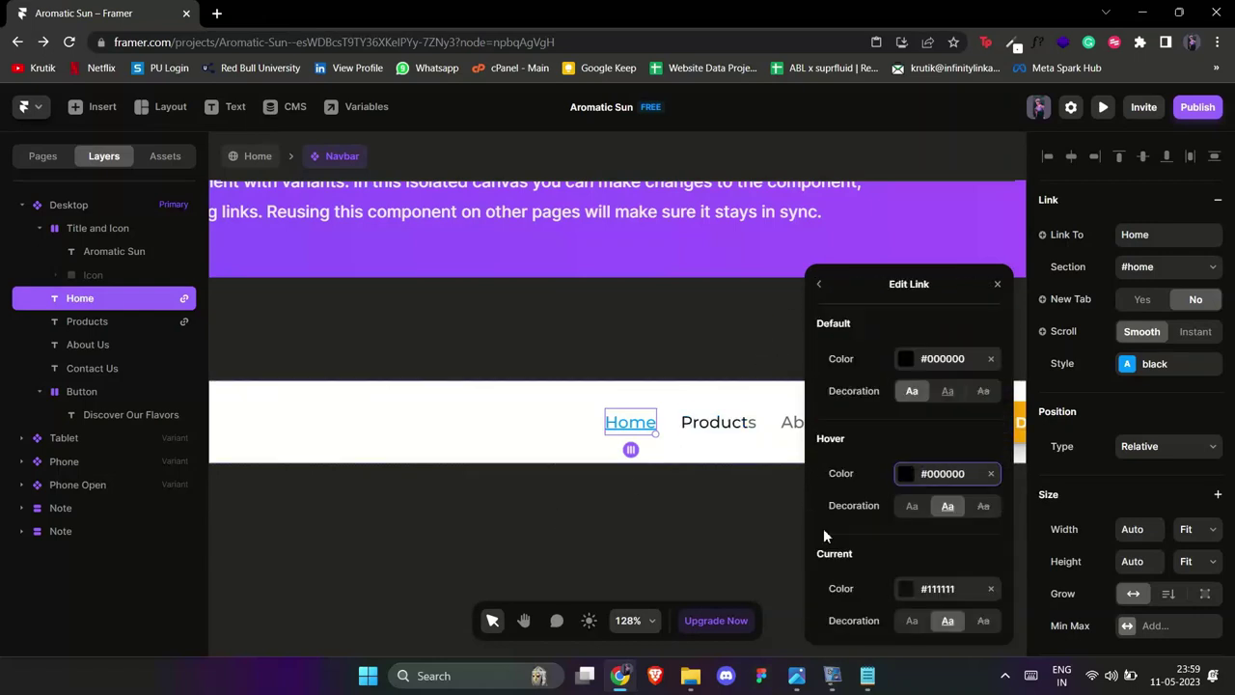
- Set the "Link" style's hover color to the orange #FFA500
click(934, 472)
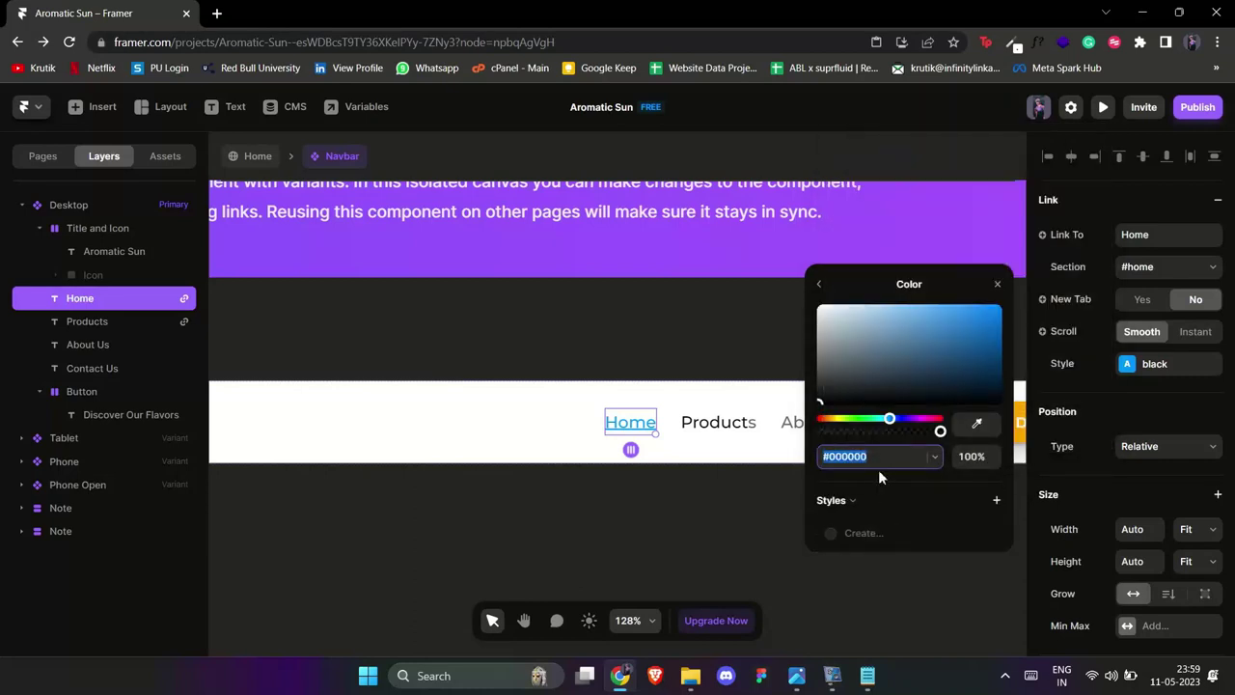
key(super+v)
click(882, 305)
click(838, 501)
click(821, 287)
click(821, 286)
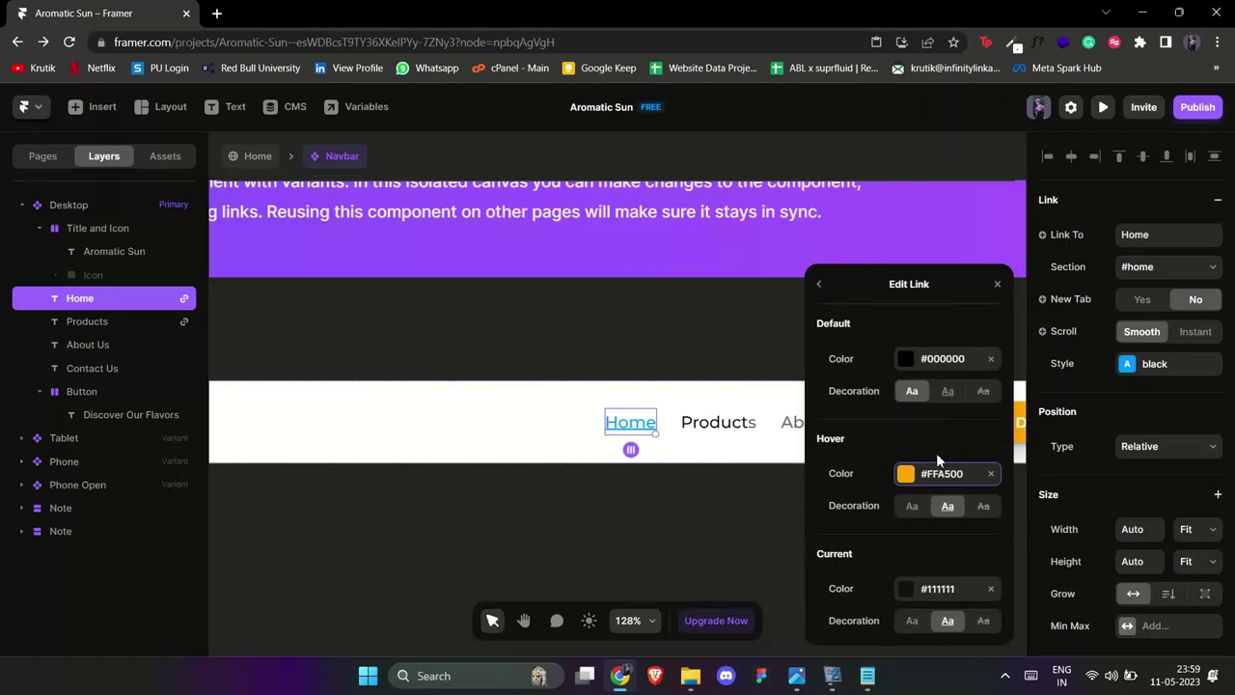
- Set the "Link" style's Current state to no decoration and color #000000
click(912, 628)
click(909, 589)
text(000000)
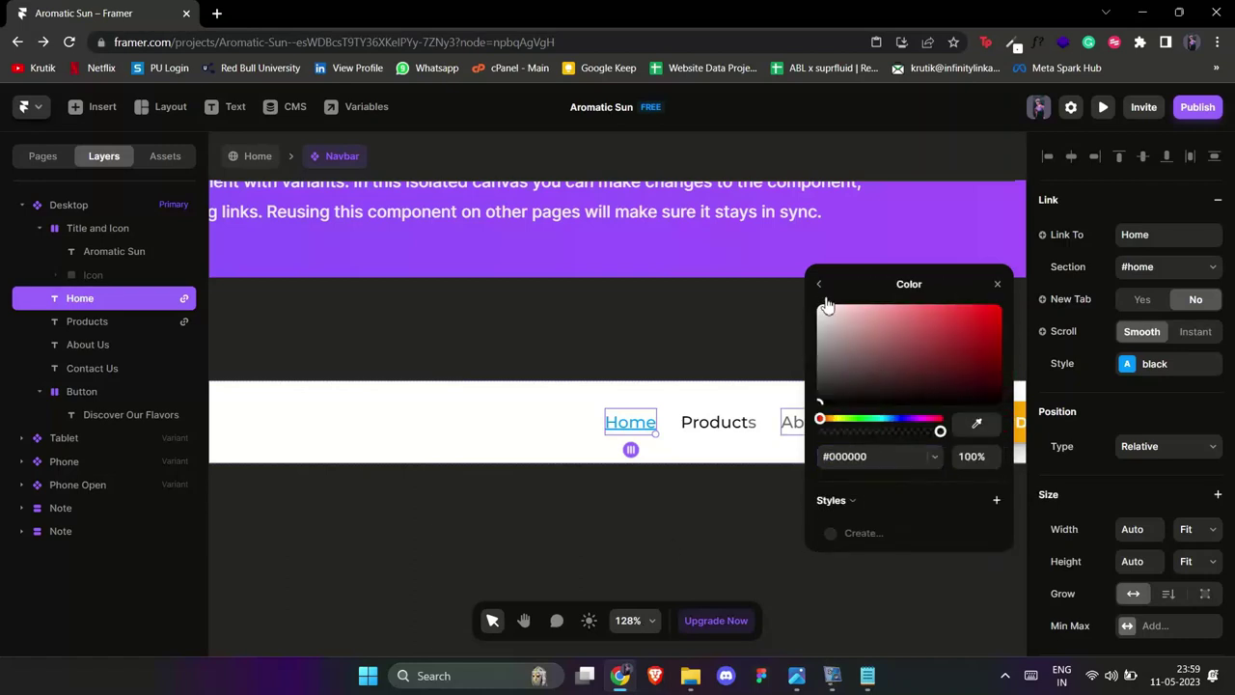
click(819, 282)
click(820, 285)
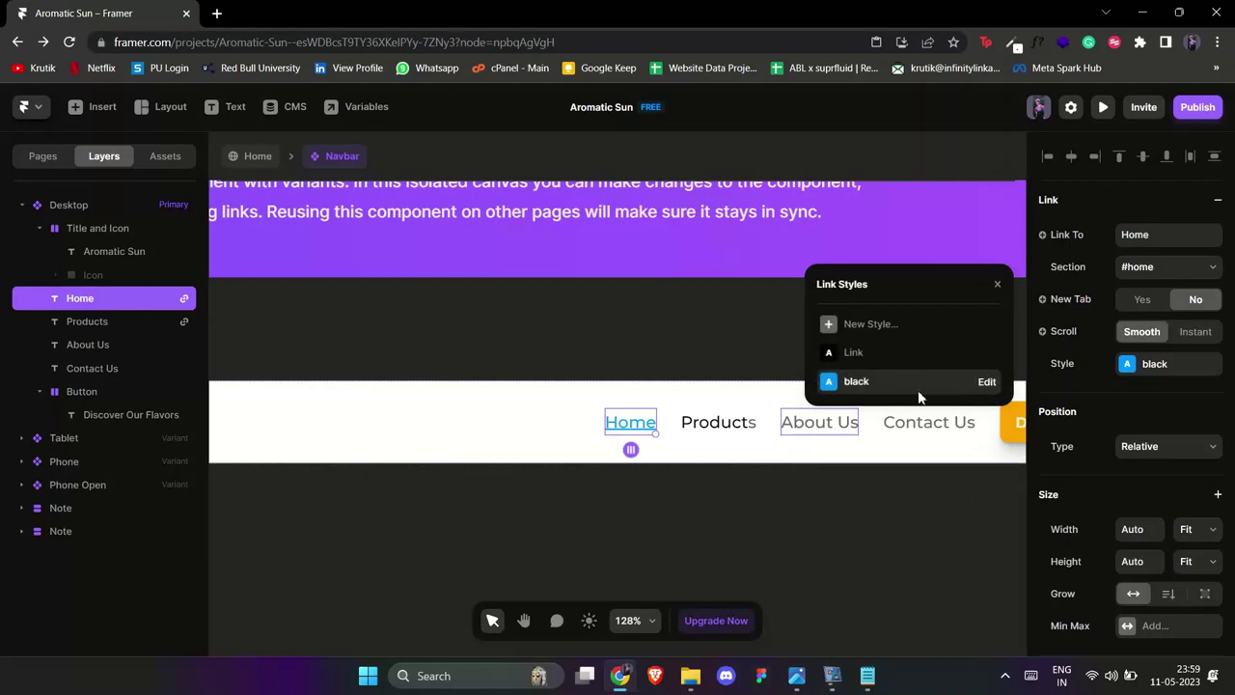
- Clear the default and hover colors of the "black" link style and set its Hover and Current states to no decoration
click(985, 382)
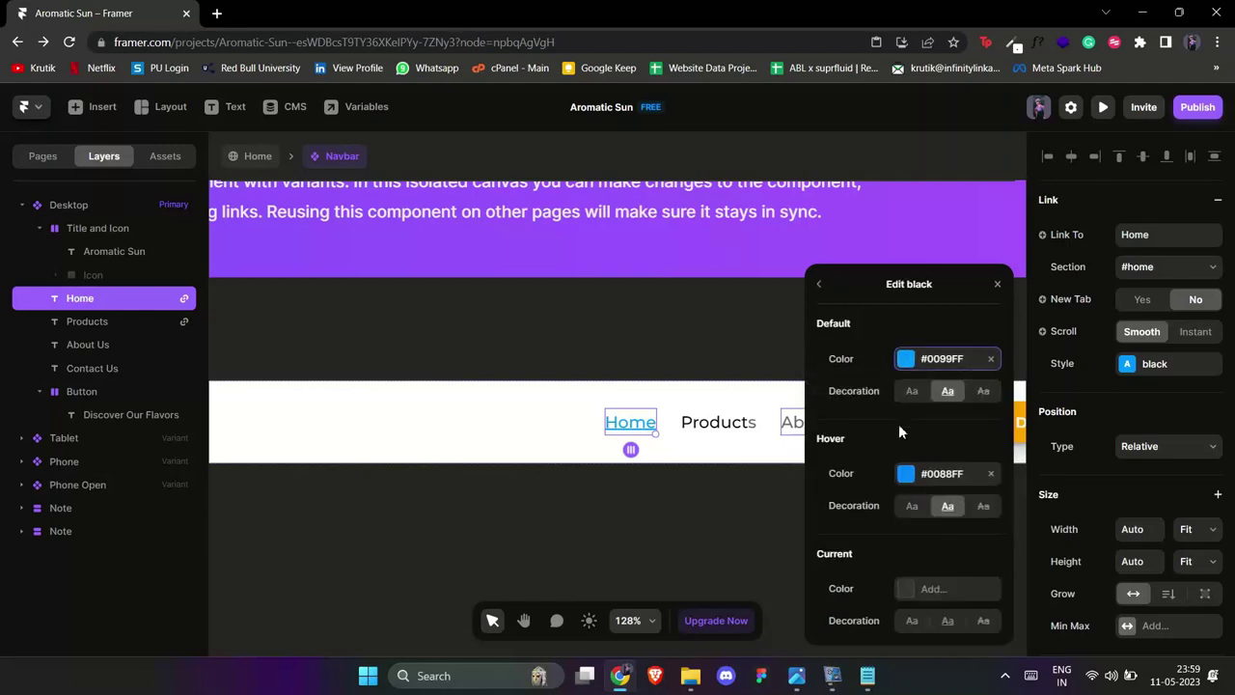
click(989, 474)
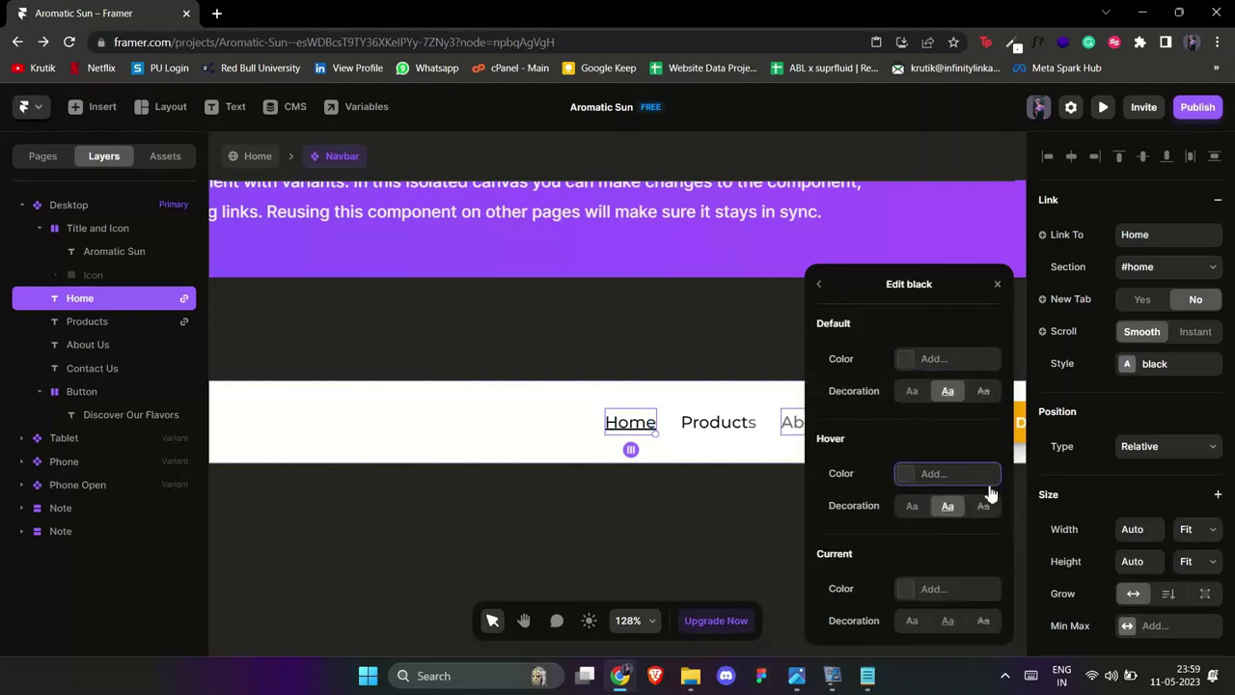
click(912, 621)
click(912, 506)
click(998, 286)
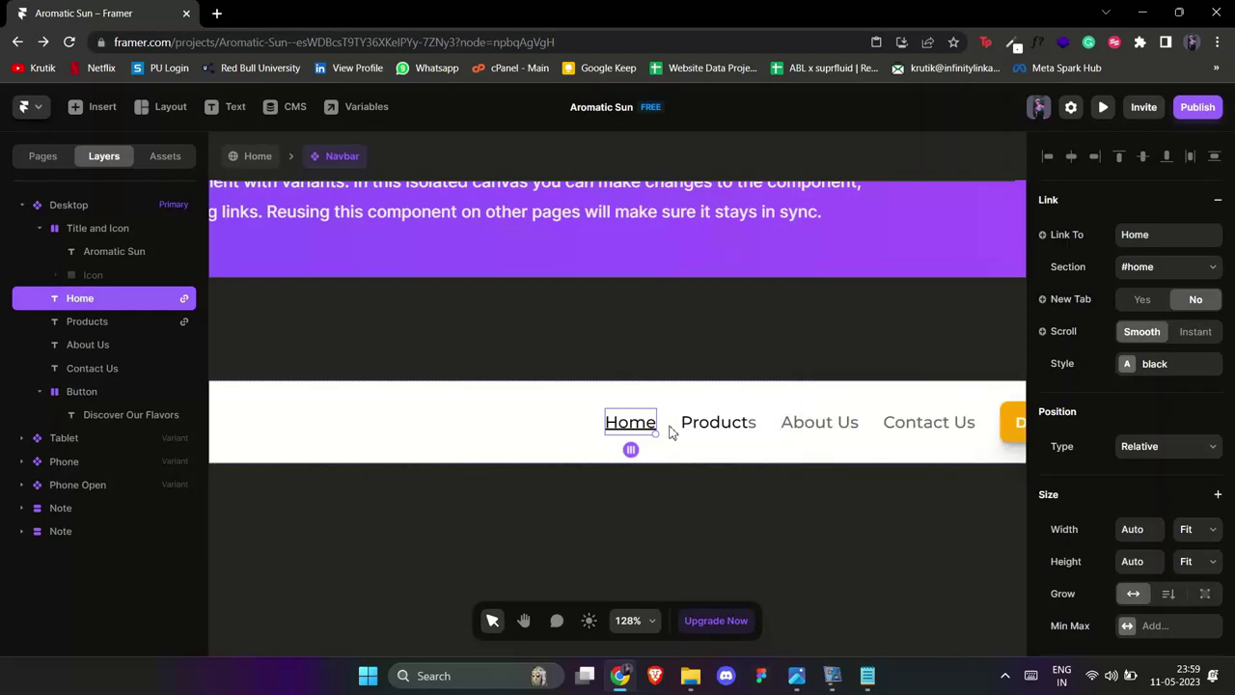
- Relink the whole Products text in the desktop navbar to the Home page's #products section
click(675, 312)
click(716, 421)
scroll(1087, 415, up, 10)
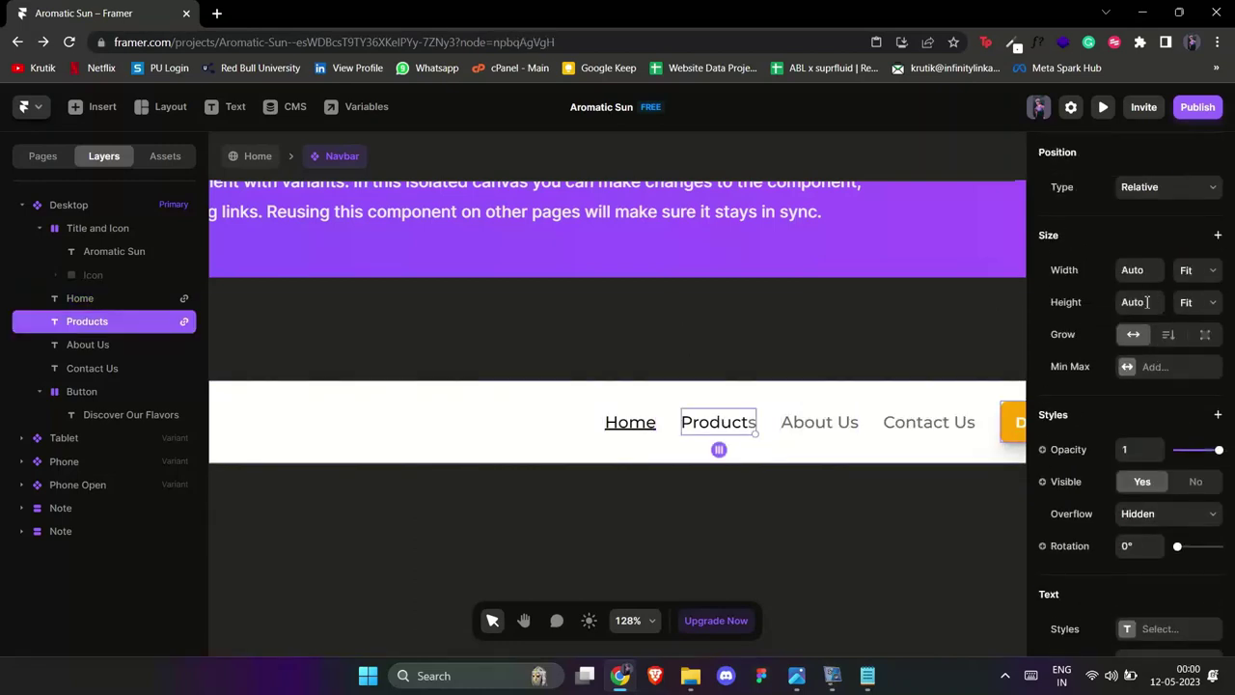
click(1163, 234)
click(1094, 294)
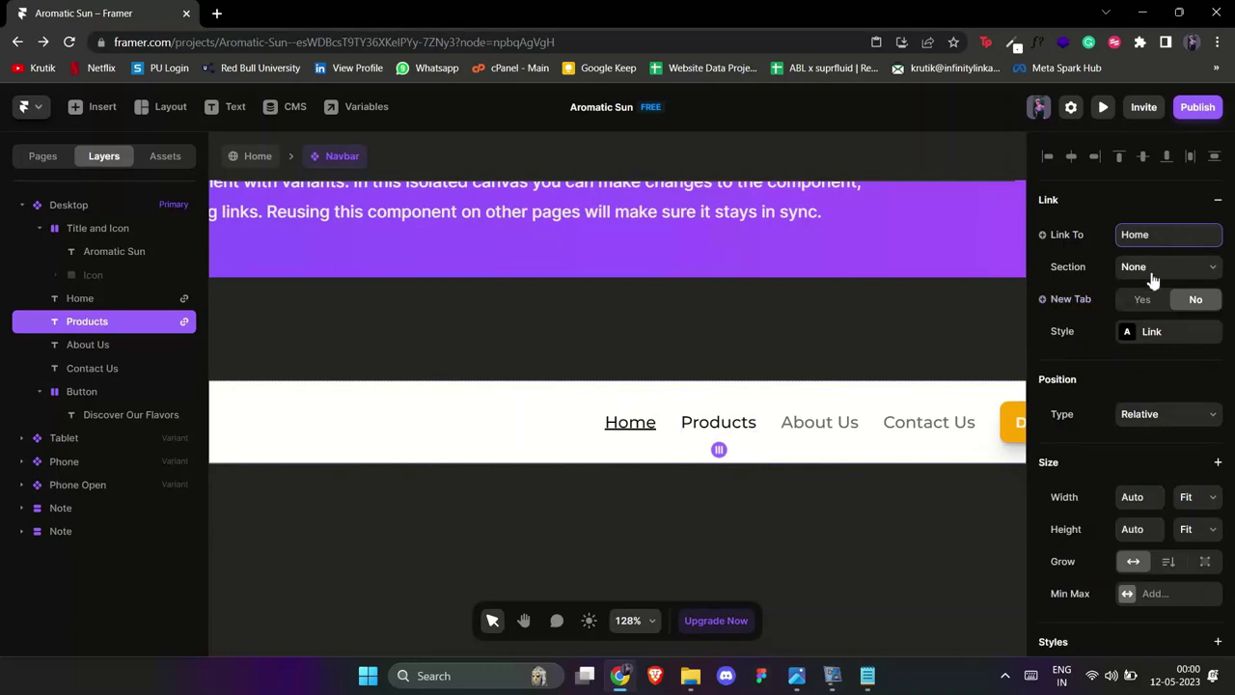
click(1158, 268)
click(1139, 315)
- Link the desktop navbar's About Us text to the Home page's #about section
click(820, 423)
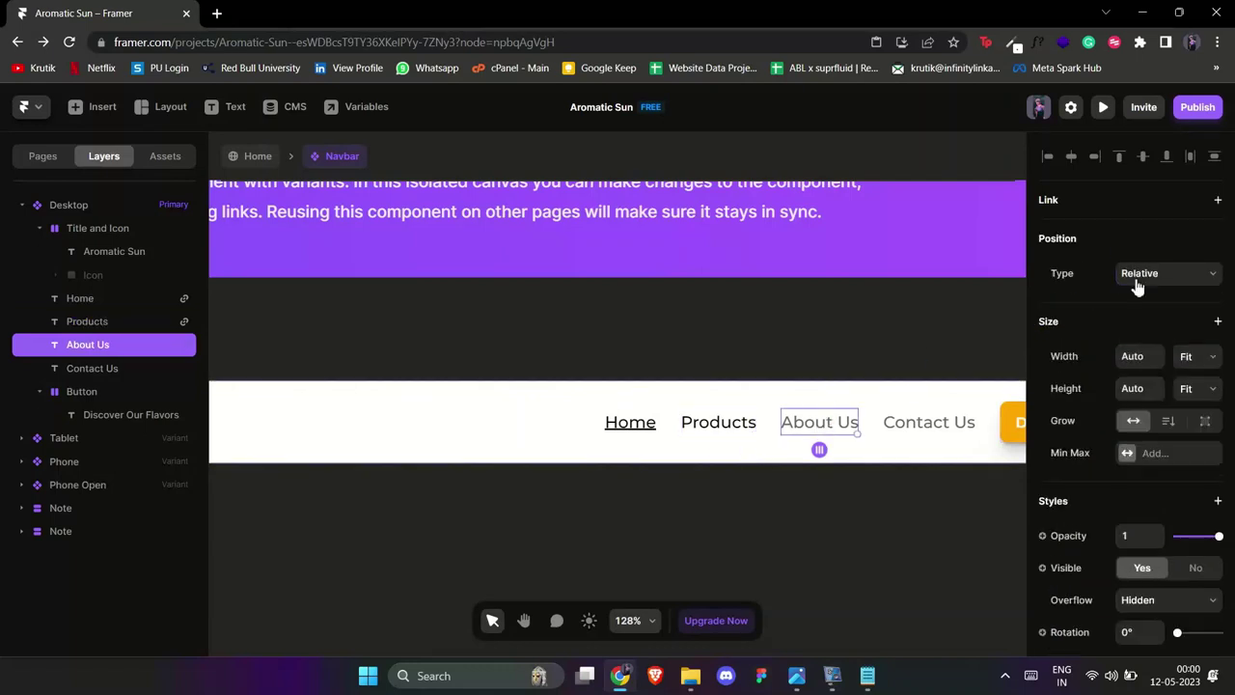
click(1217, 200)
click(1165, 236)
click(1156, 290)
click(1158, 267)
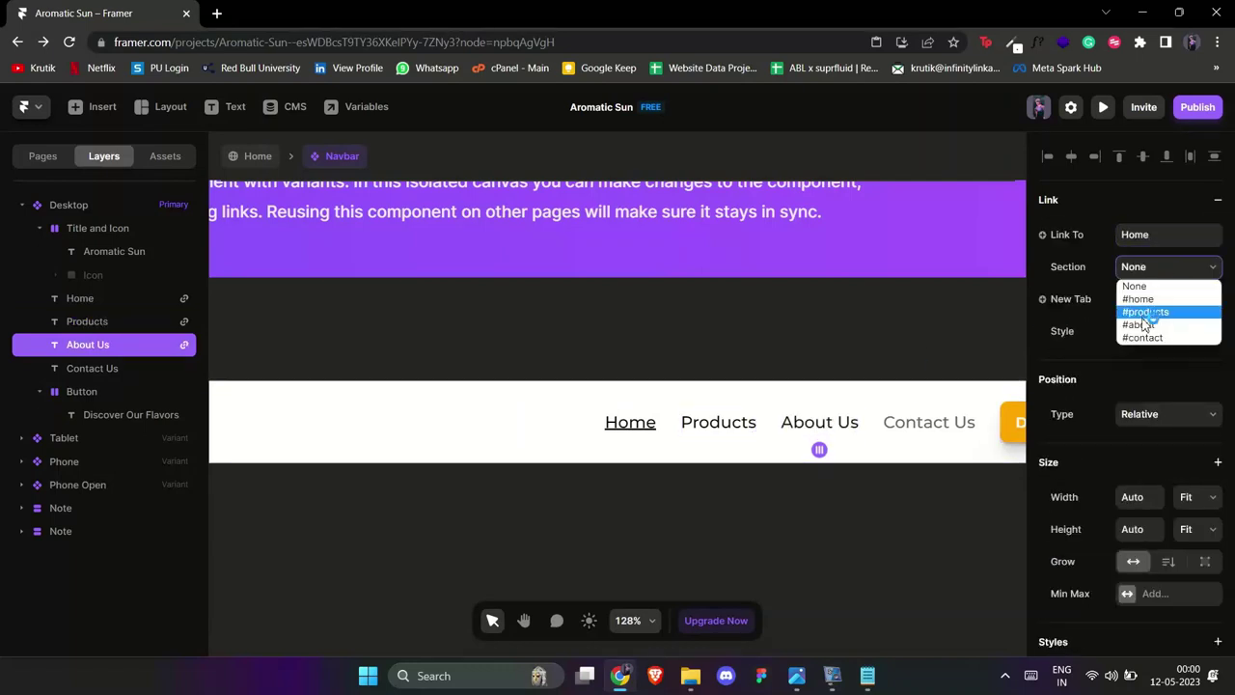
click(1138, 312)
- Link the desktop navbar's Contact Us text to the Home page's #contact section
click(928, 422)
click(1158, 273)
click(1154, 232)
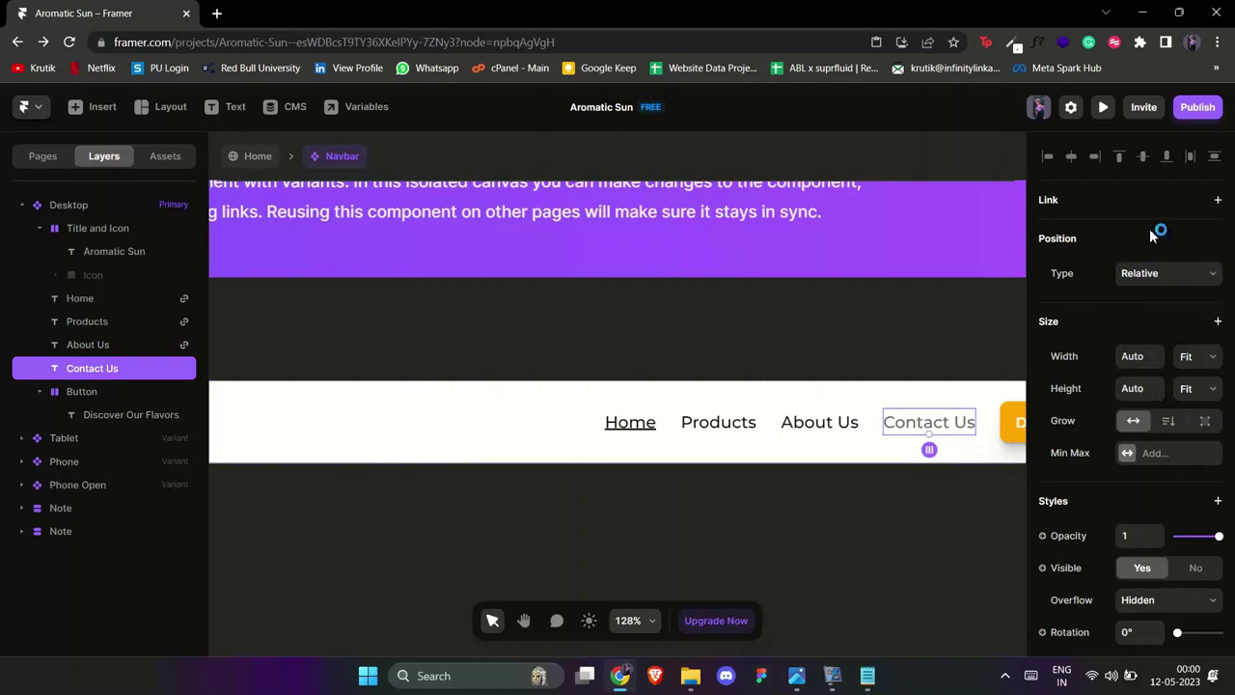
click(1217, 200)
click(1171, 236)
click(1147, 293)
click(1154, 268)
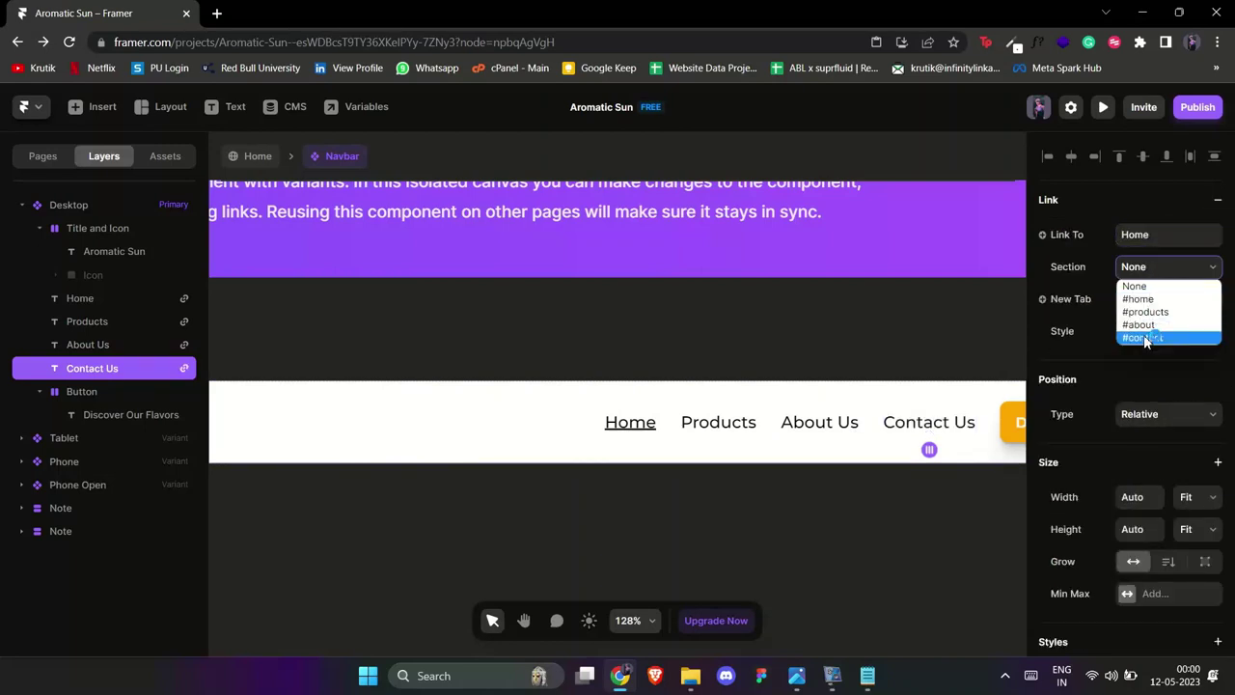
click(1145, 338)
click(905, 338)
scroll(905, 337, down, 3)
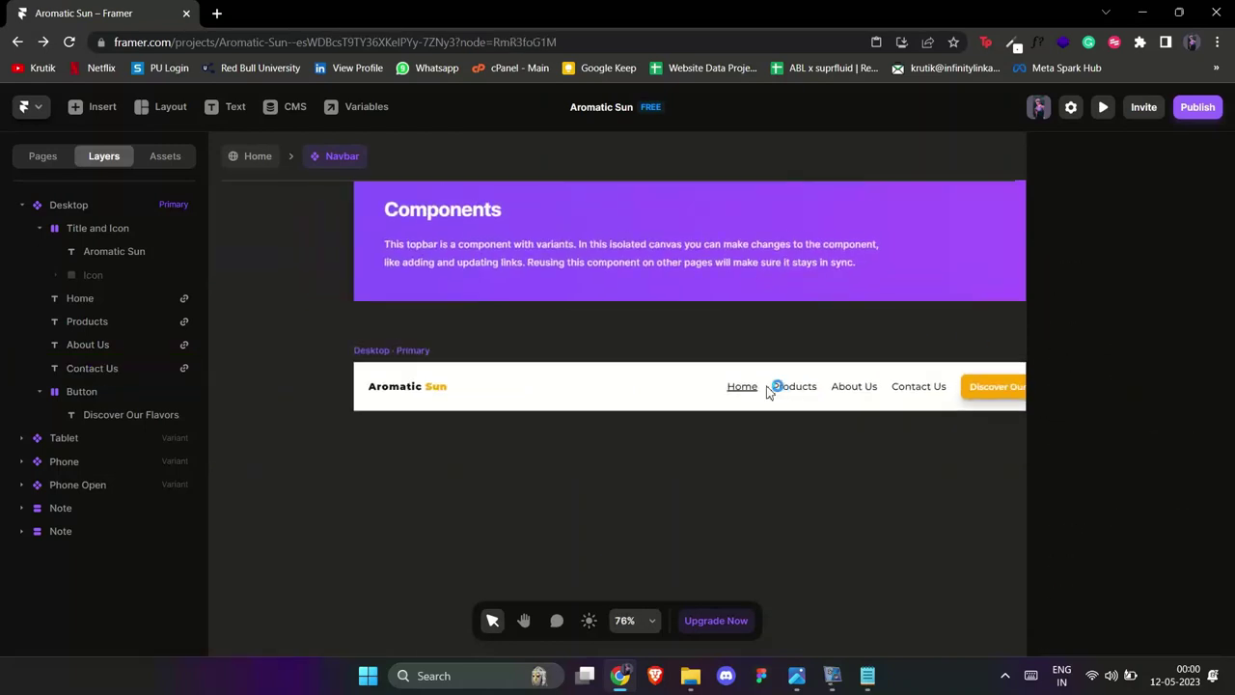
- Return to the Home page, test the About Us and Contact Us navbar links in the preview, and exit it
click(243, 158)
click(1103, 107)
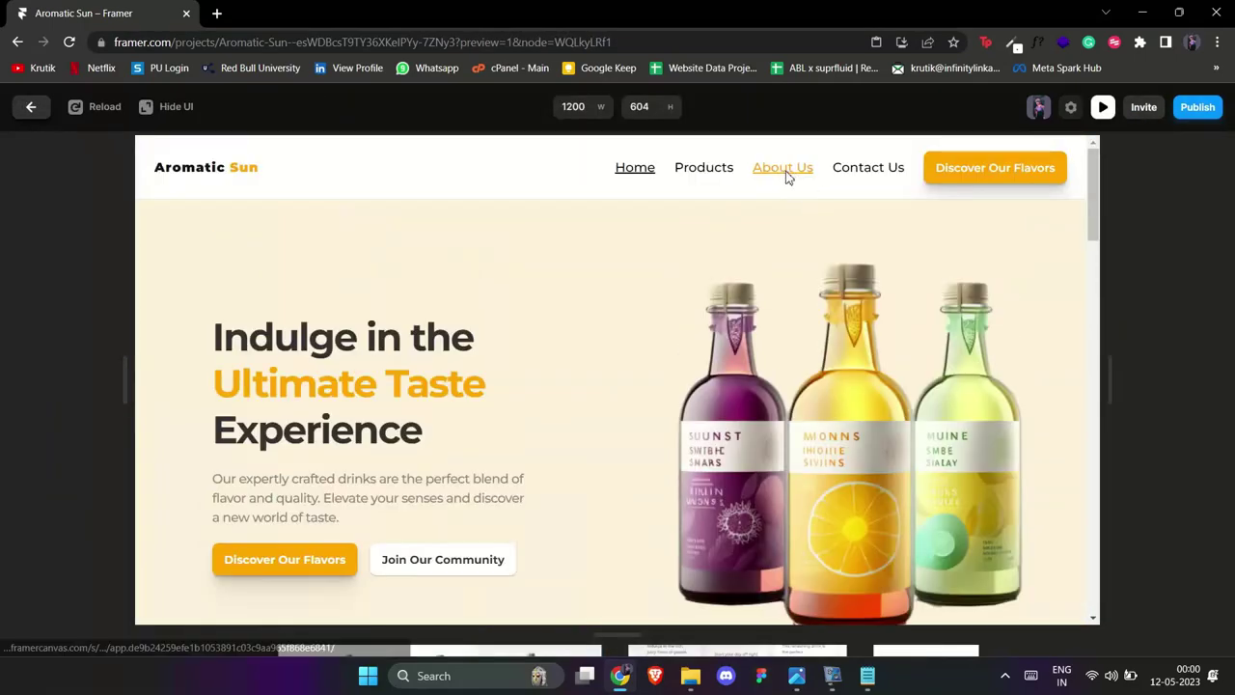
click(787, 176)
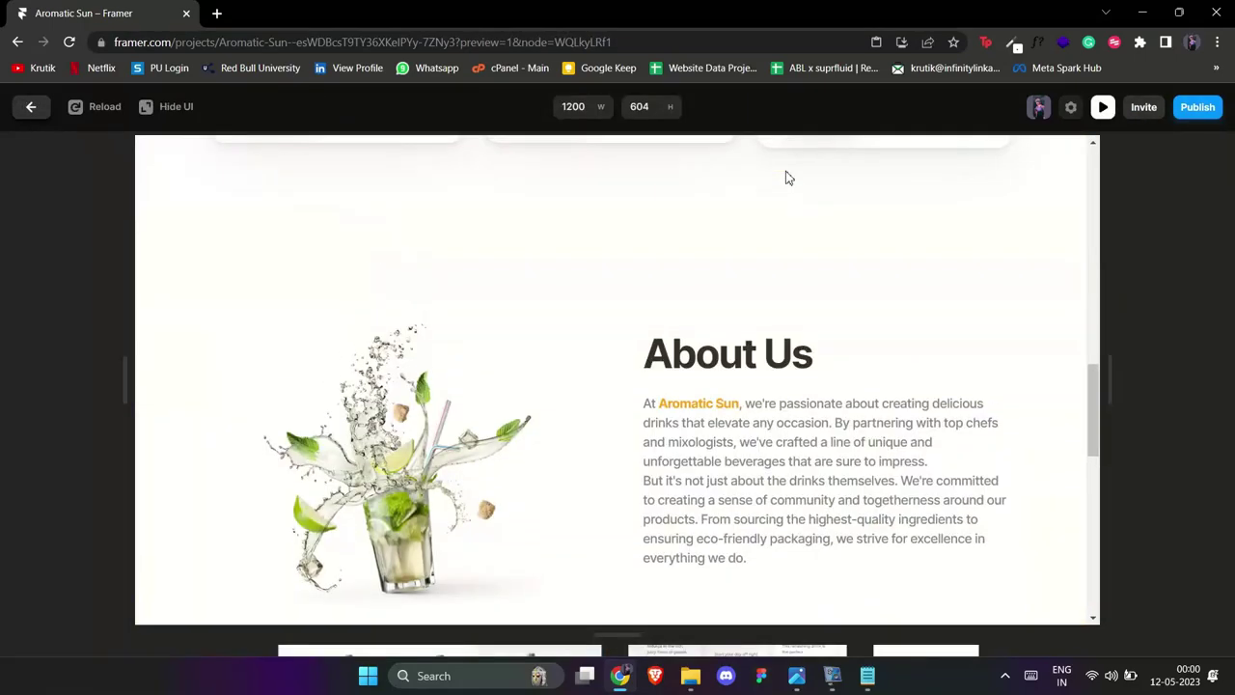
click(849, 171)
click(31, 107)
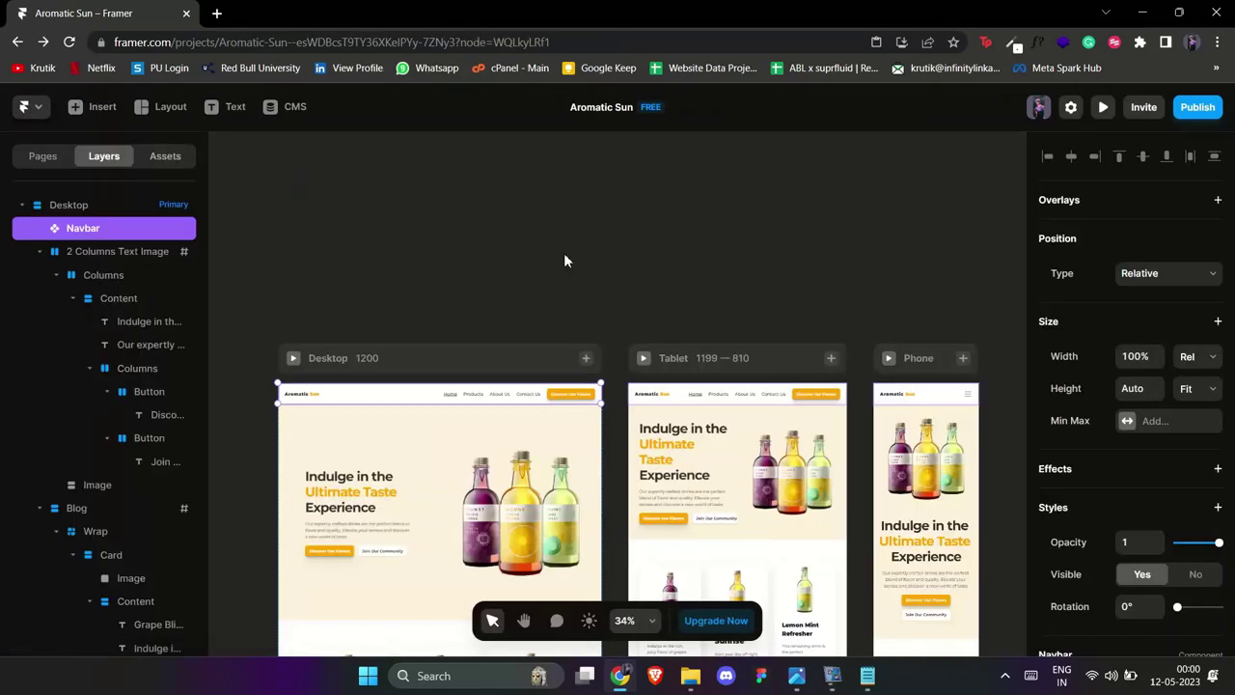
- Reopen the Navbar component and check the link settings of Home, Products, About Us and Contact Us in the desktop variant
double_click(409, 393)
click(637, 420)
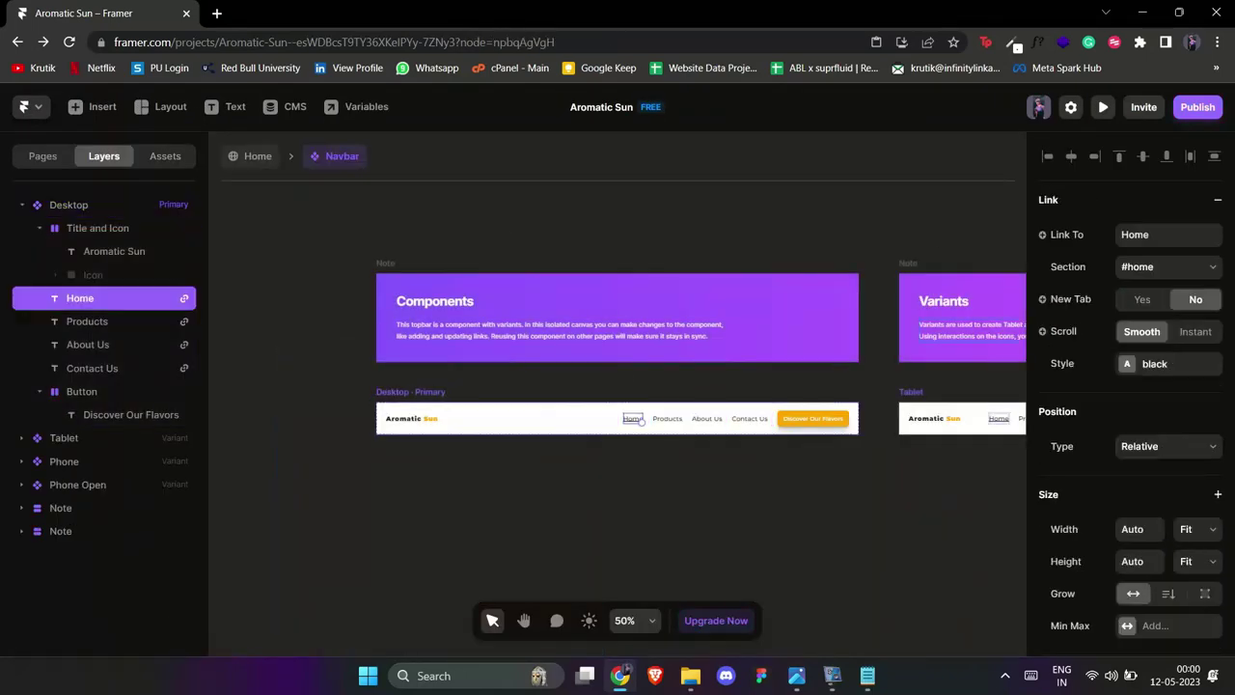
click(667, 418)
click(706, 418)
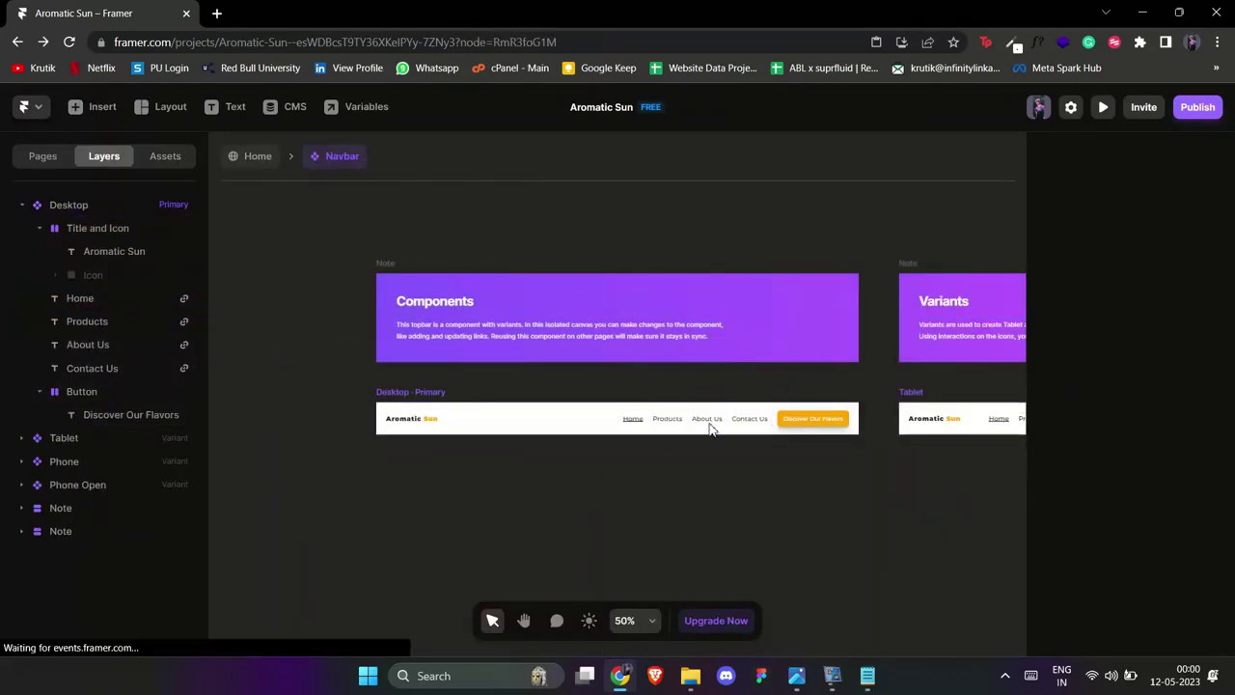
click(750, 418)
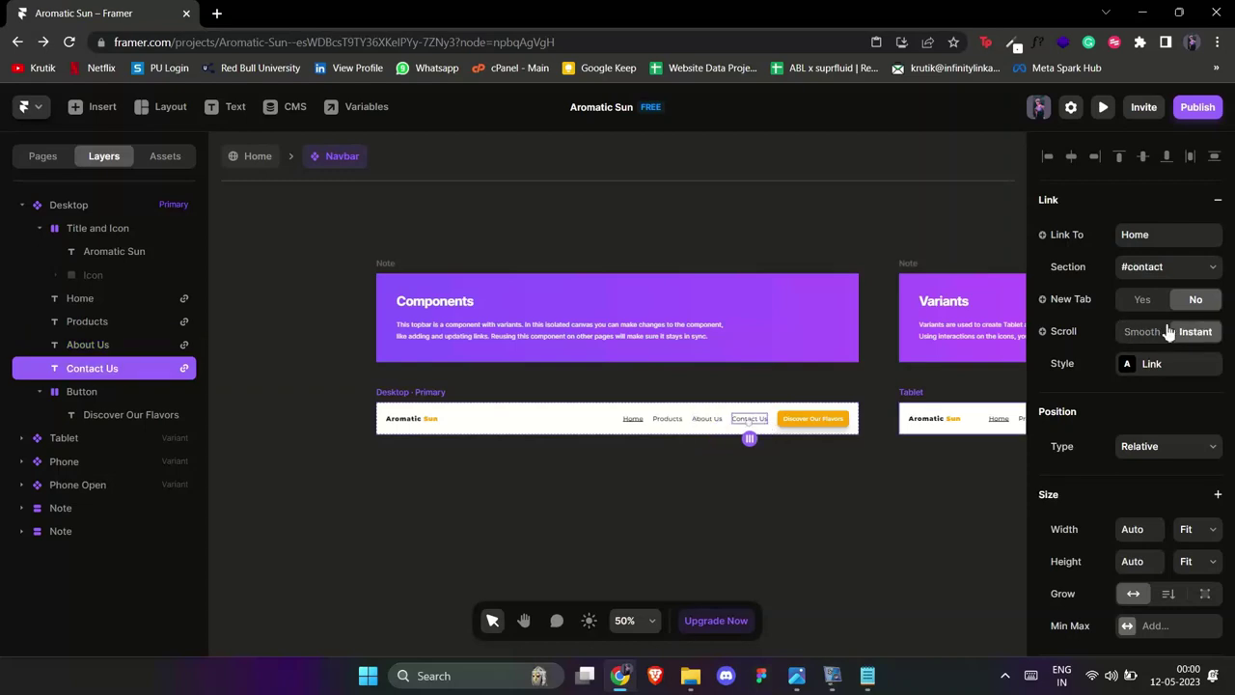
- Link the desktop navbar's Discover Our Flavors button text to the Home page's #products section with smooth scrolling
click(814, 418)
click(1218, 201)
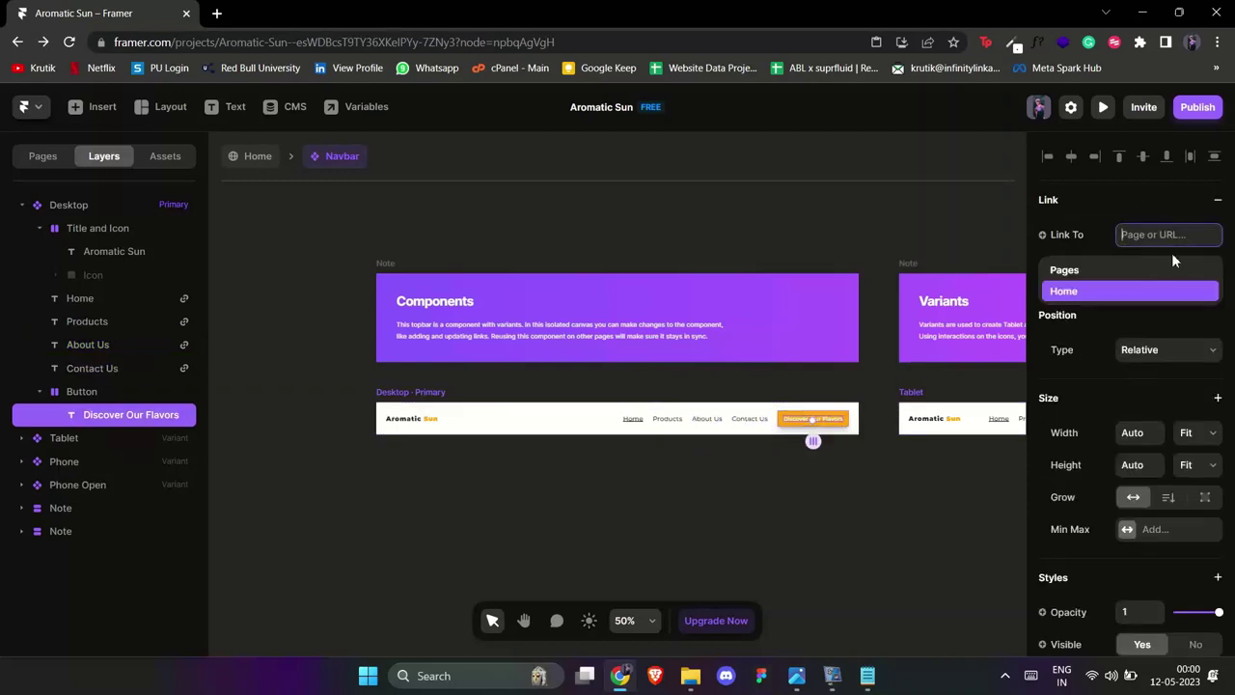
click(1133, 289)
click(1167, 268)
click(1154, 298)
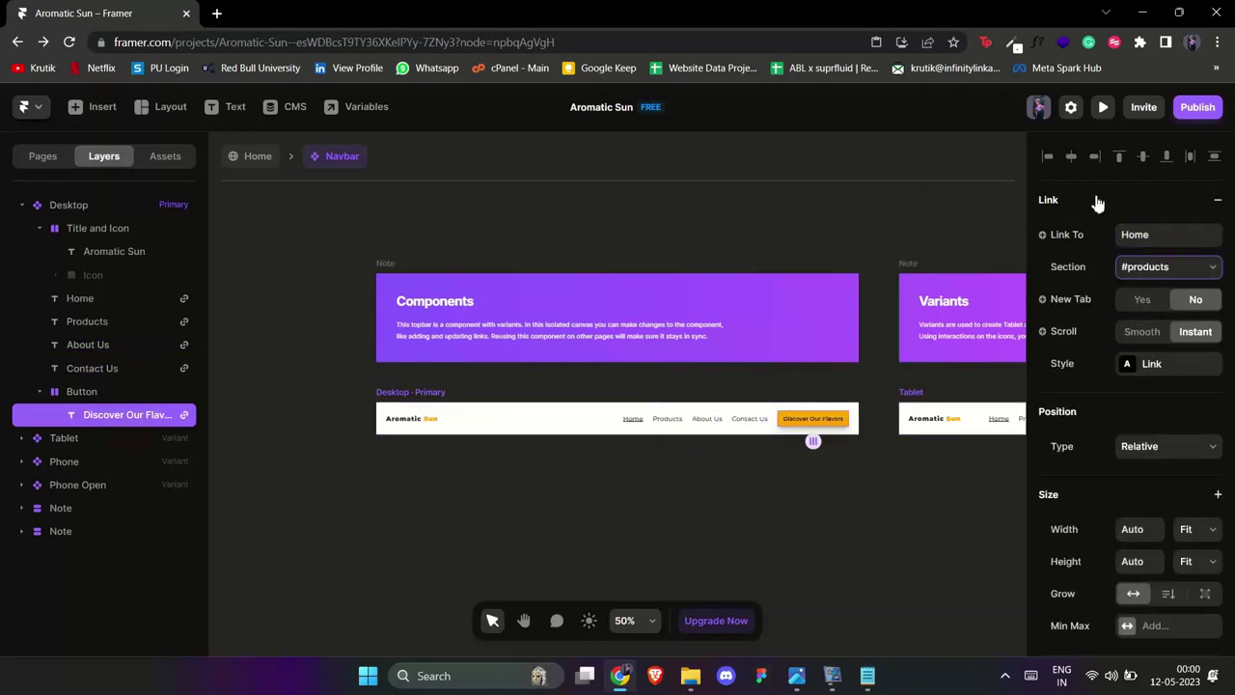
click(1140, 332)
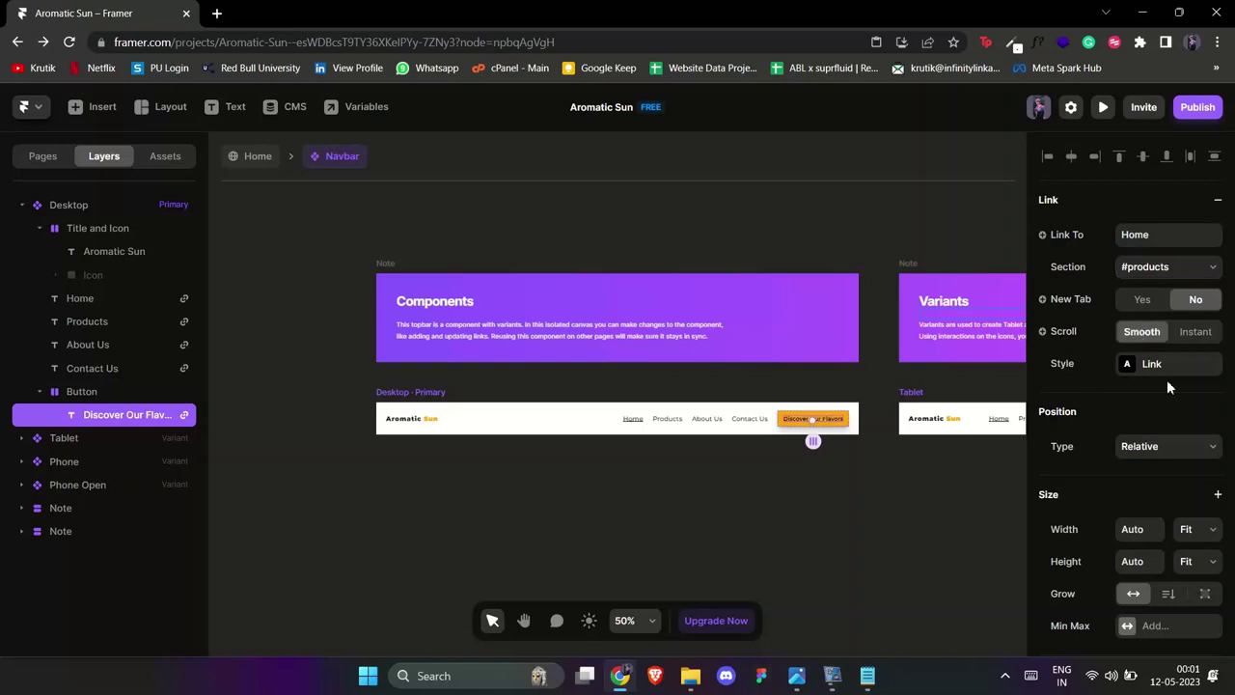
- Check the Discover Our Flavors text's color setting and apply the black link style to it
scroll(836, 417, up, 3)
scroll(1196, 434, down, 7)
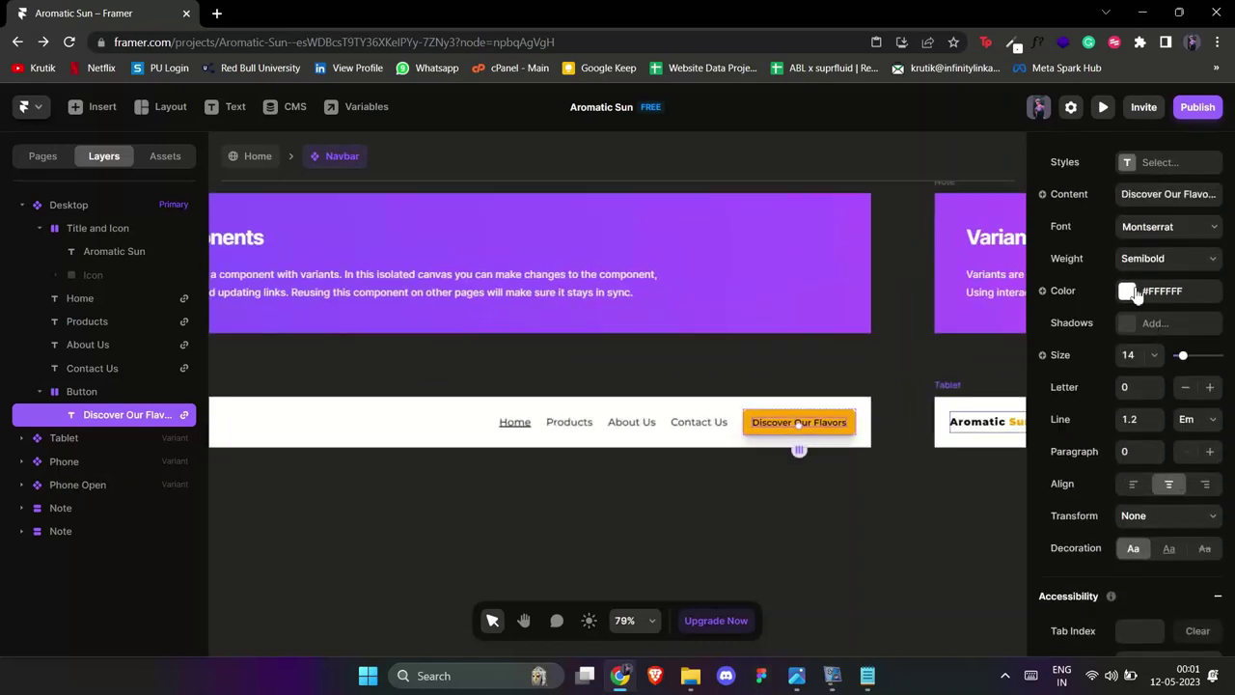
double_click(813, 422)
scroll(813, 417, up, 2)
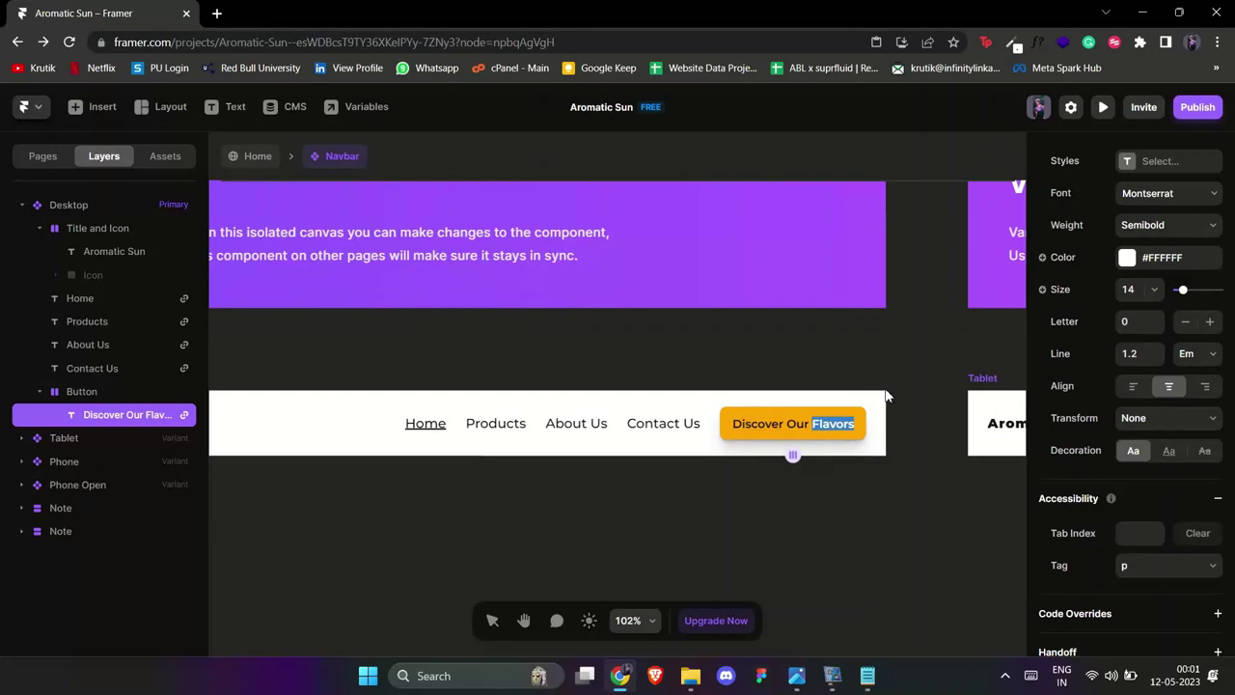
key(Escape)
click(1170, 366)
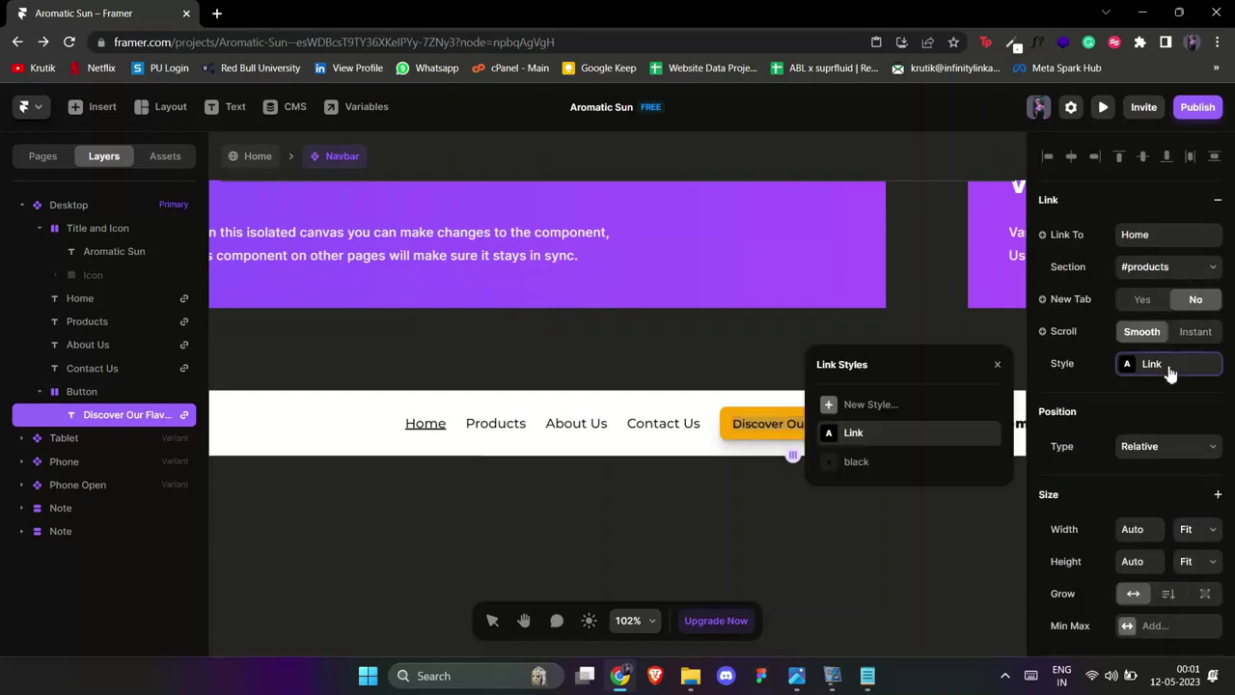
click(893, 461)
click(838, 498)
- Edit the black link style so that its default state has no underline decoration
scroll(837, 484, down, 4)
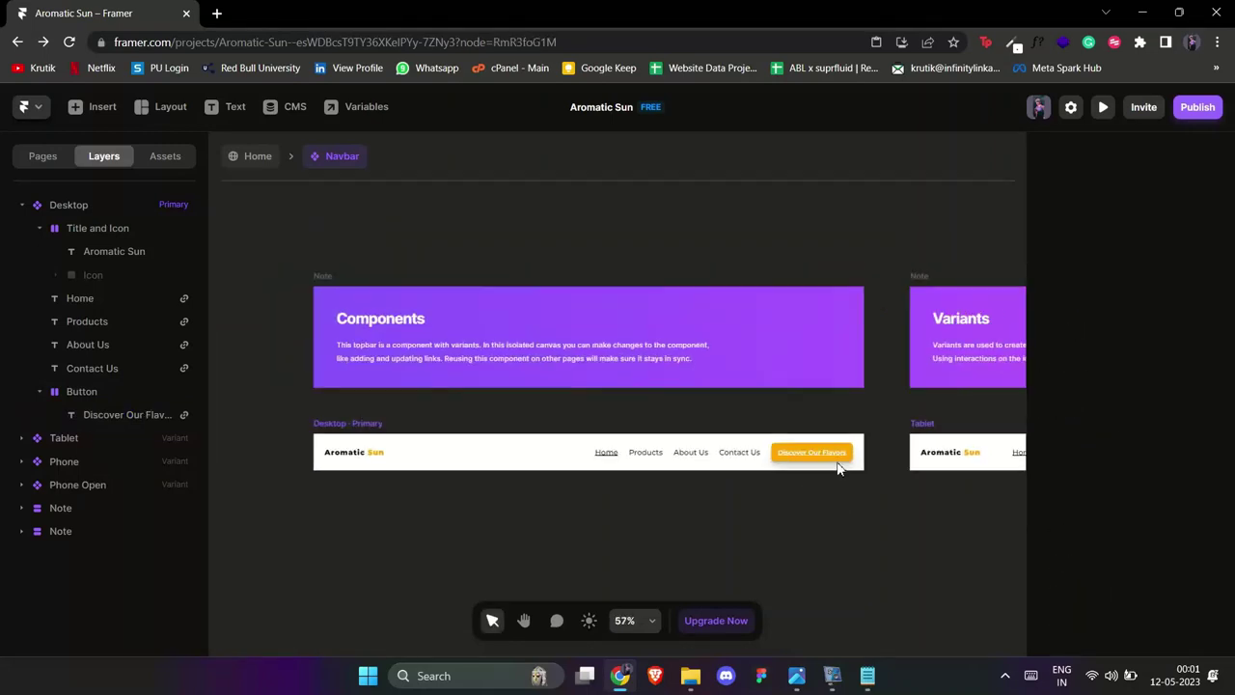
click(835, 461)
click(985, 463)
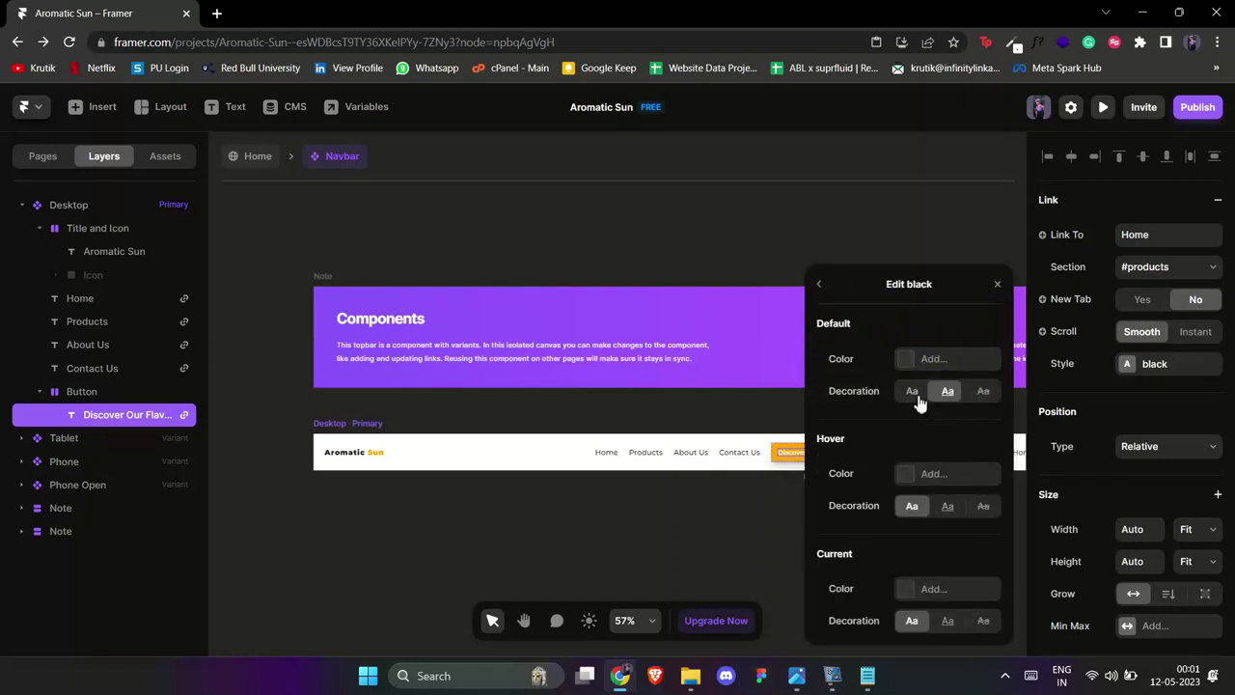
click(912, 390)
click(924, 229)
click(895, 281)
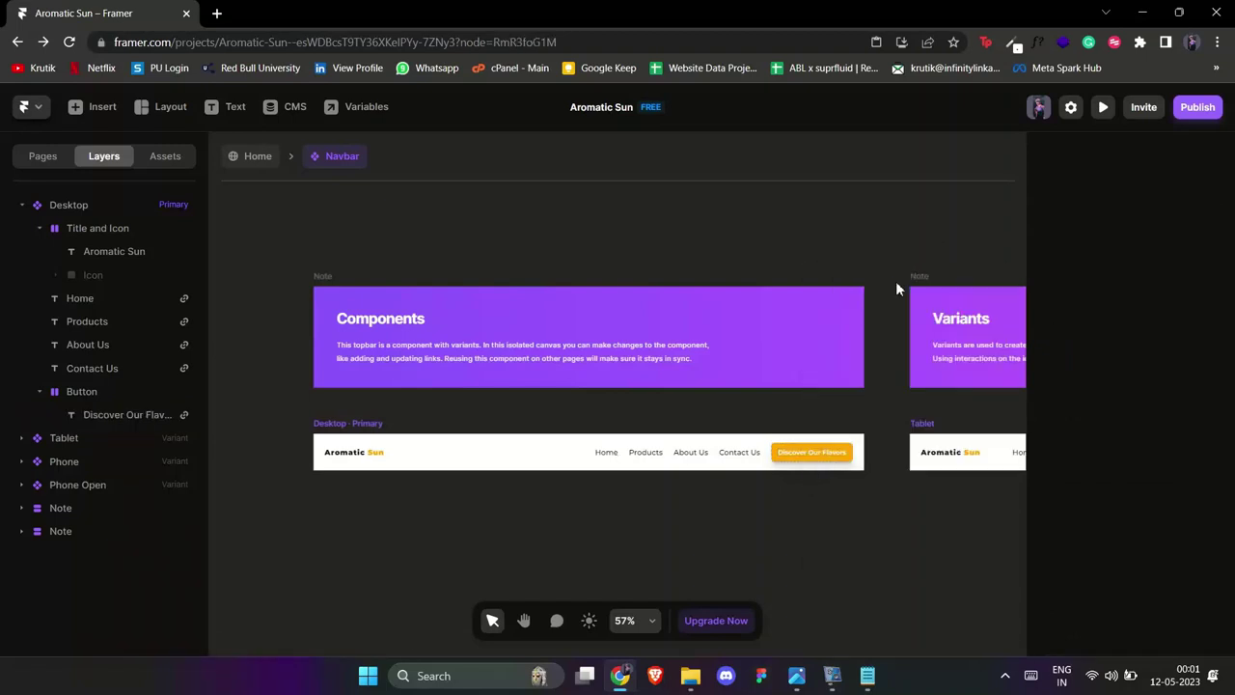
- Return to the Home page, test the Products, About Us and Contact Us navbar links in the preview, and exit it
click(254, 156)
scroll(585, 279, down, 10)
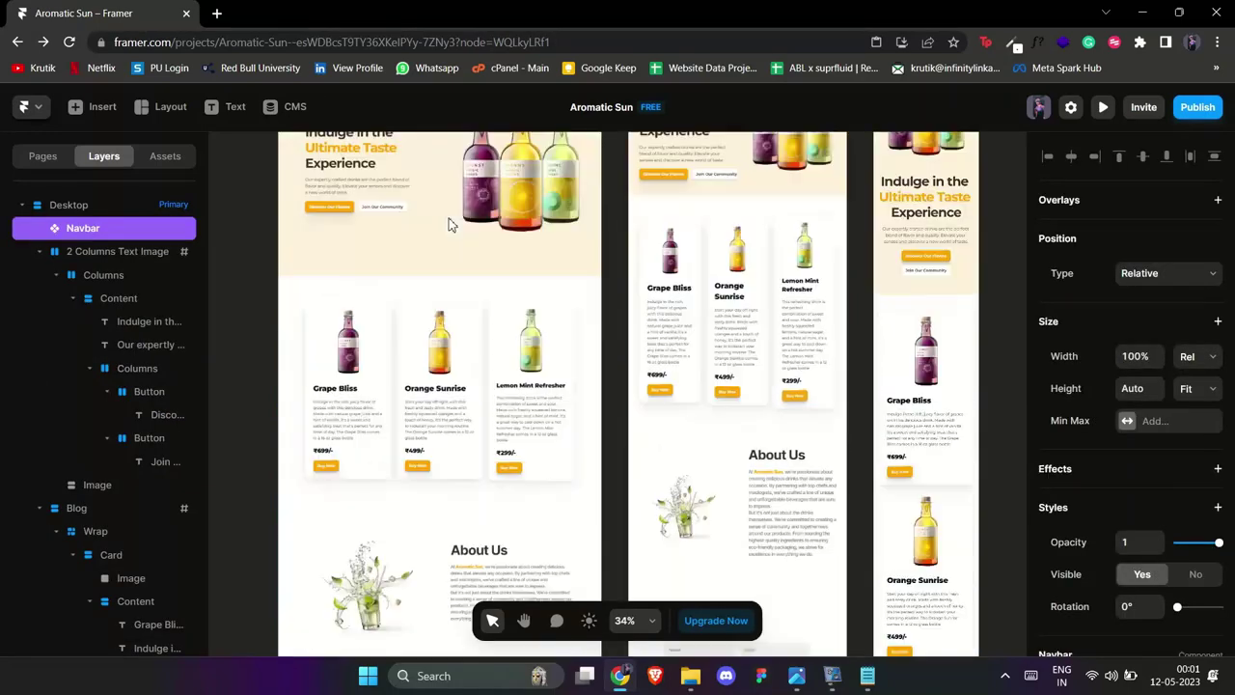
scroll(451, 225, up, 1)
click(1102, 108)
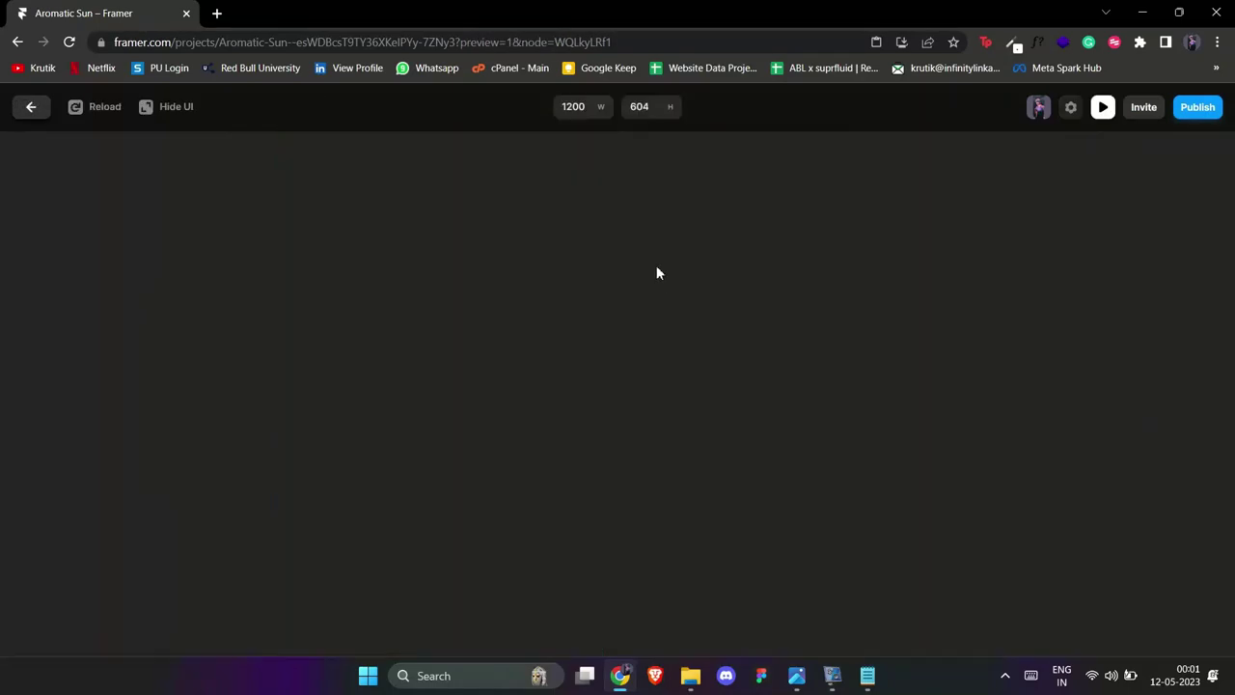
click(708, 182)
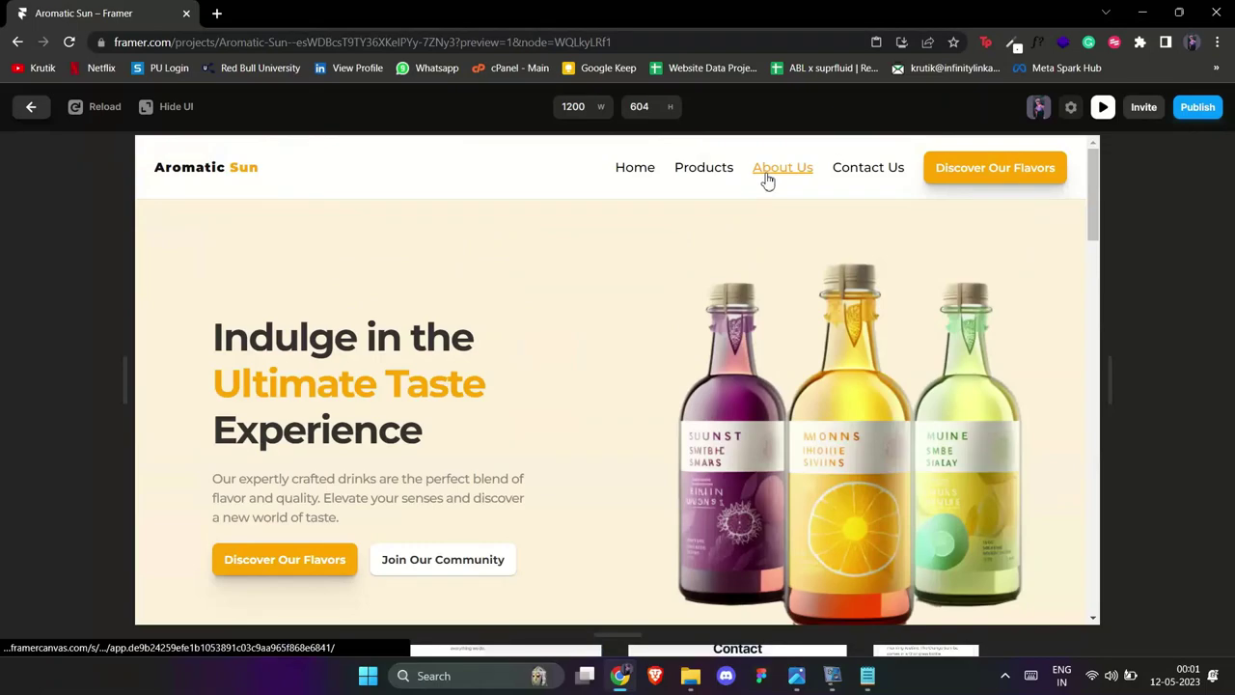
click(777, 172)
scroll(798, 182, up, 10)
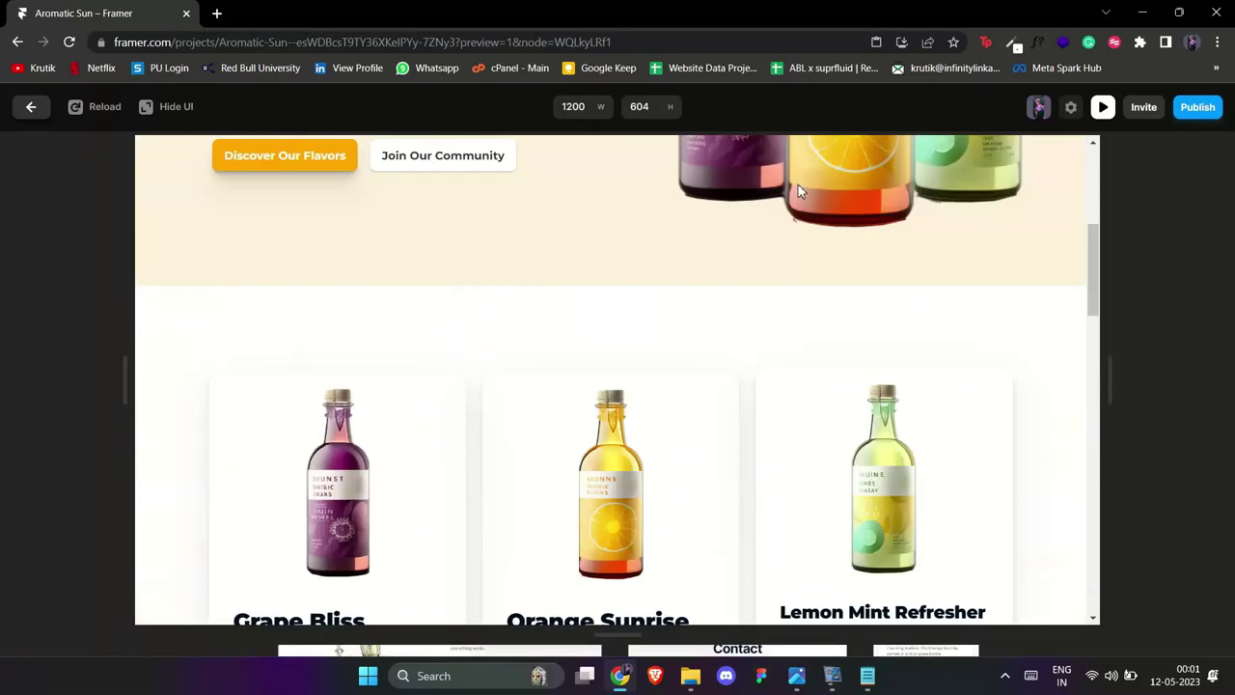
click(853, 172)
scroll(810, 173, up, 10)
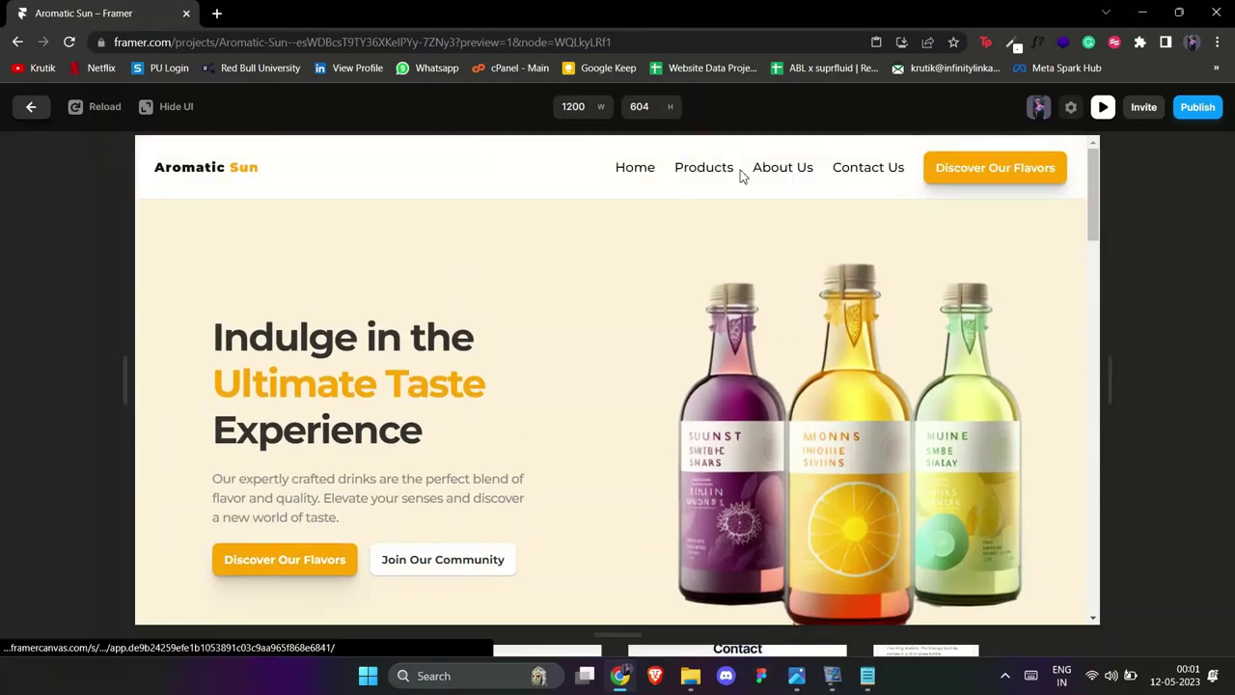
click(711, 177)
scroll(731, 174, up, 7)
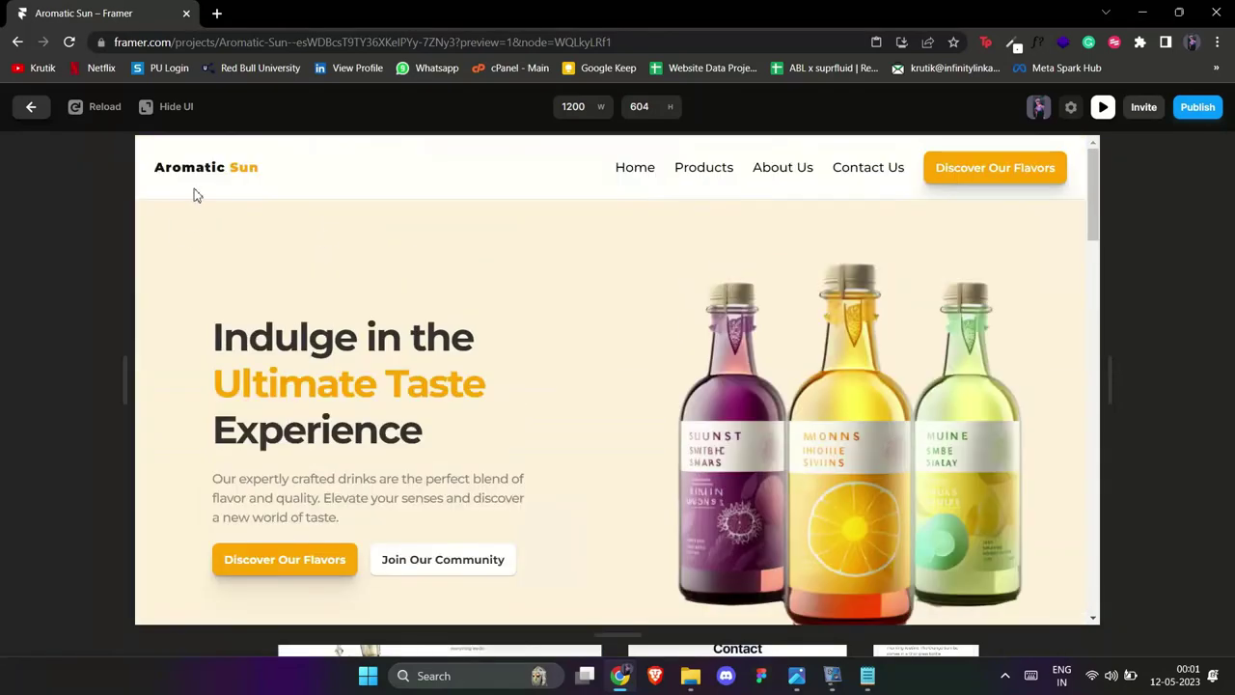
click(30, 106)
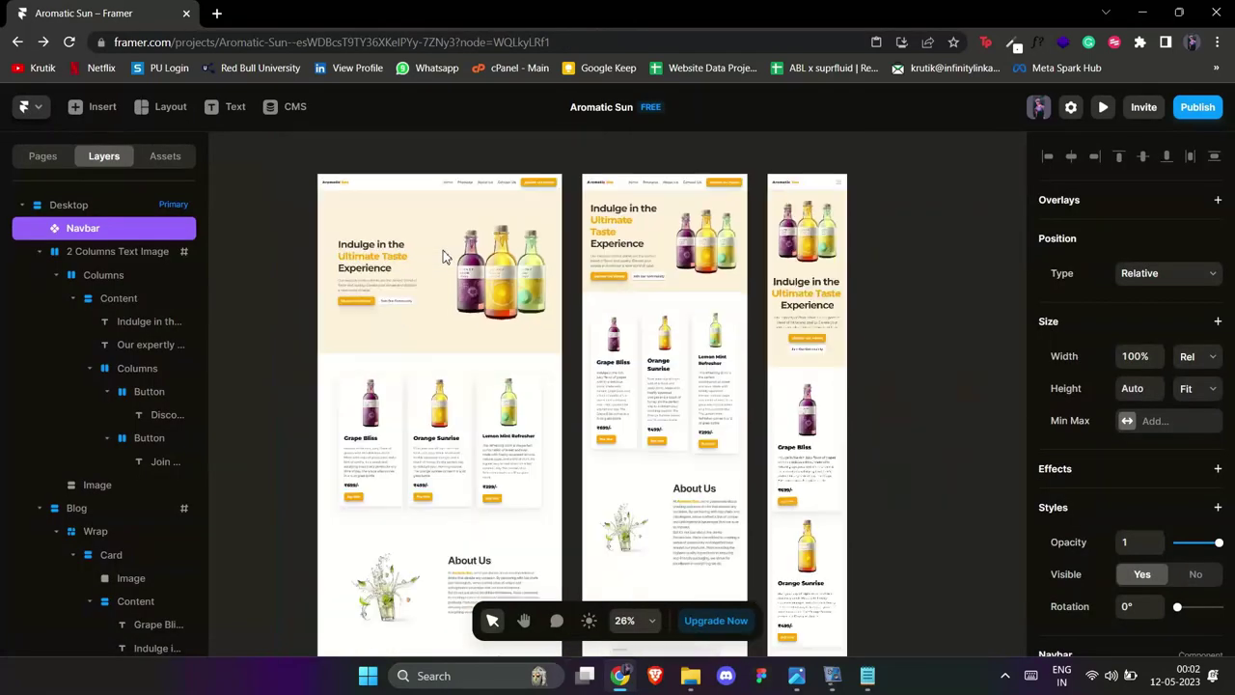
- Look over the desktop, tablet and phone layouts and publish the project to its default Framer domain
scroll(632, 323, down, 10)
scroll(755, 457, up, 11)
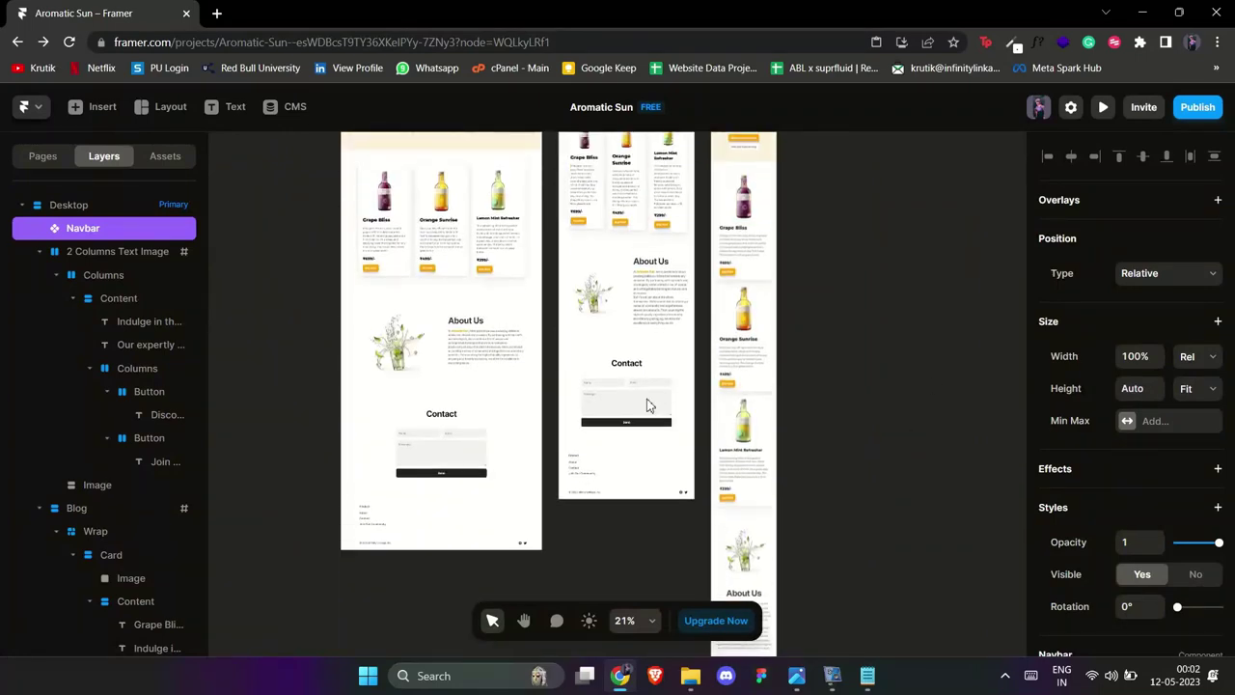
scroll(709, 529, down, 5)
scroll(779, 482, up, 2)
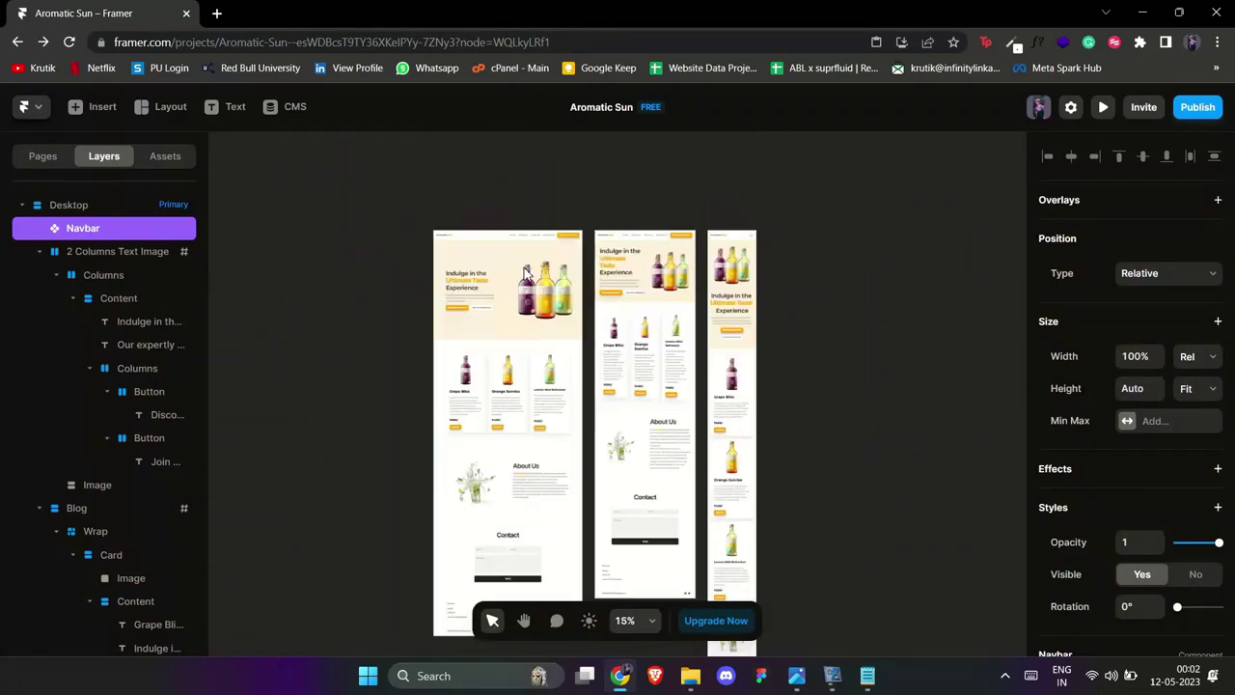
scroll(526, 274, down, 1)
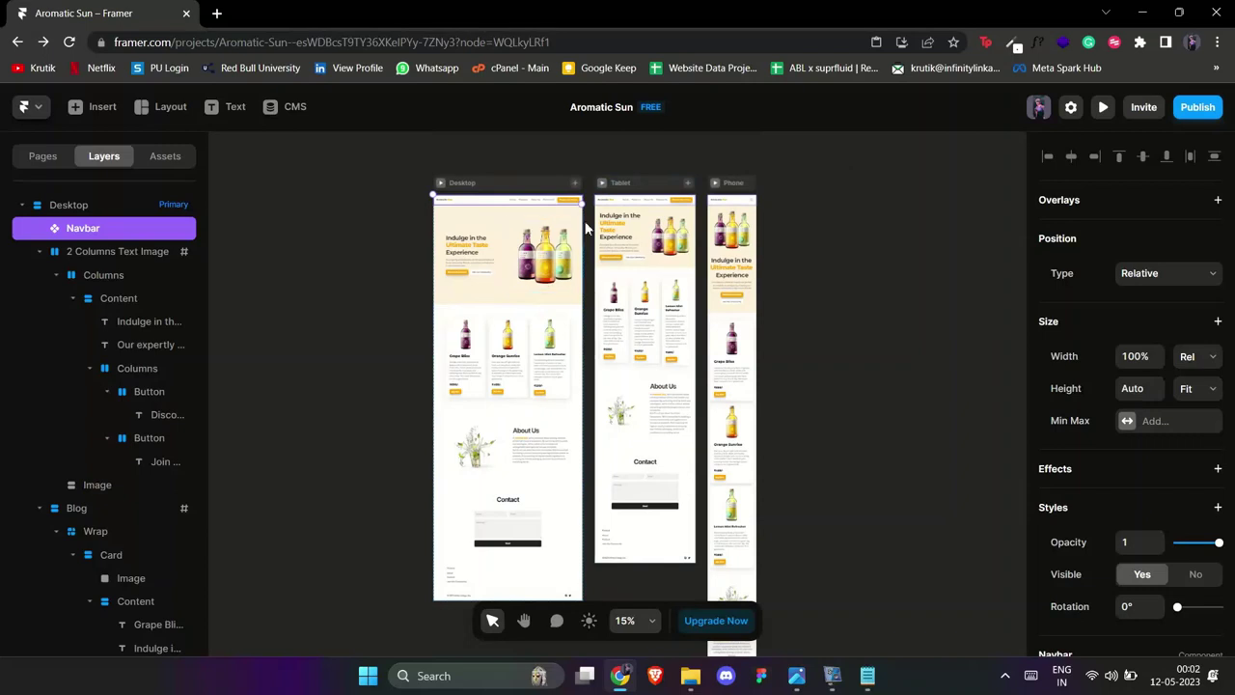
click(1210, 112)
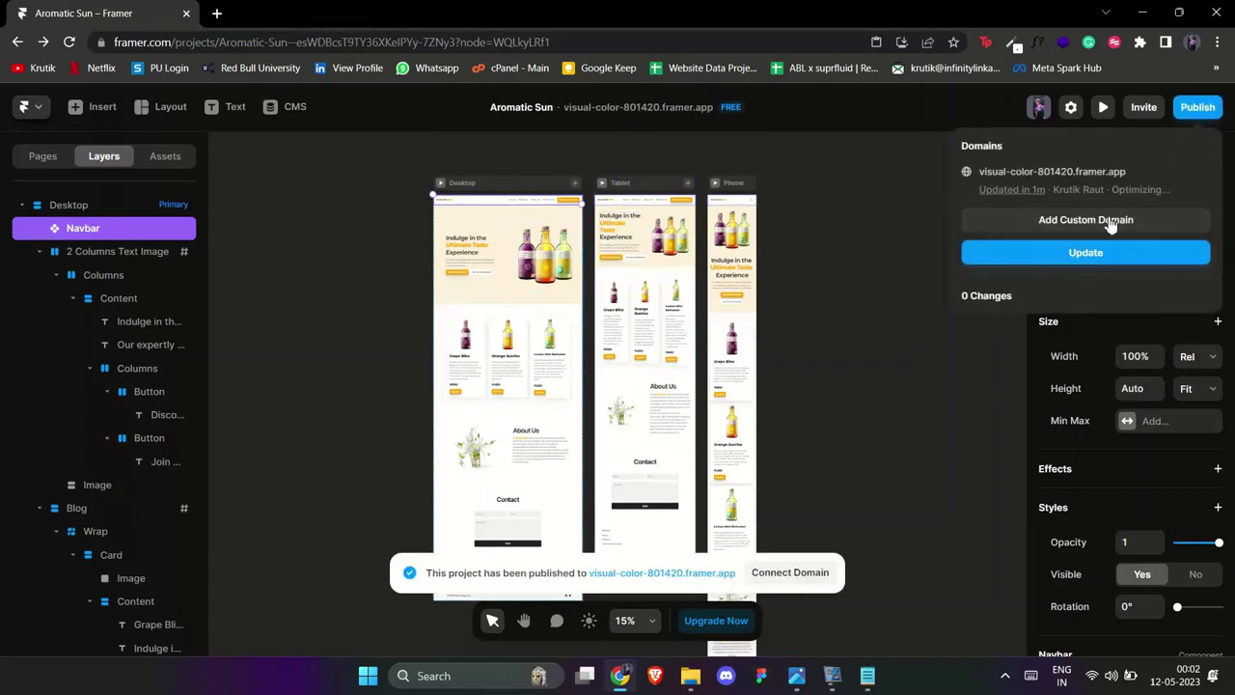
- Connect the free Framer subdomain aromatic-sun.framer.website as the site's custom domain
click(1102, 222)
scroll(734, 324, down, 1)
click(640, 494)
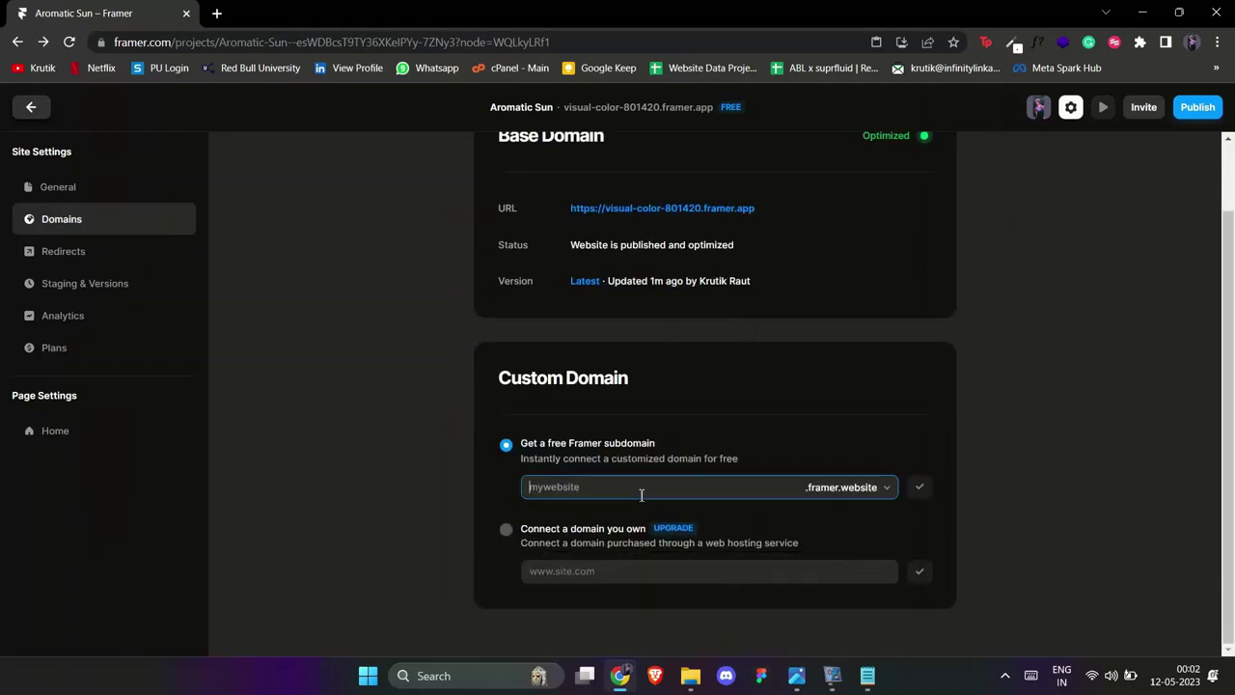
key(super+v)
click(878, 319)
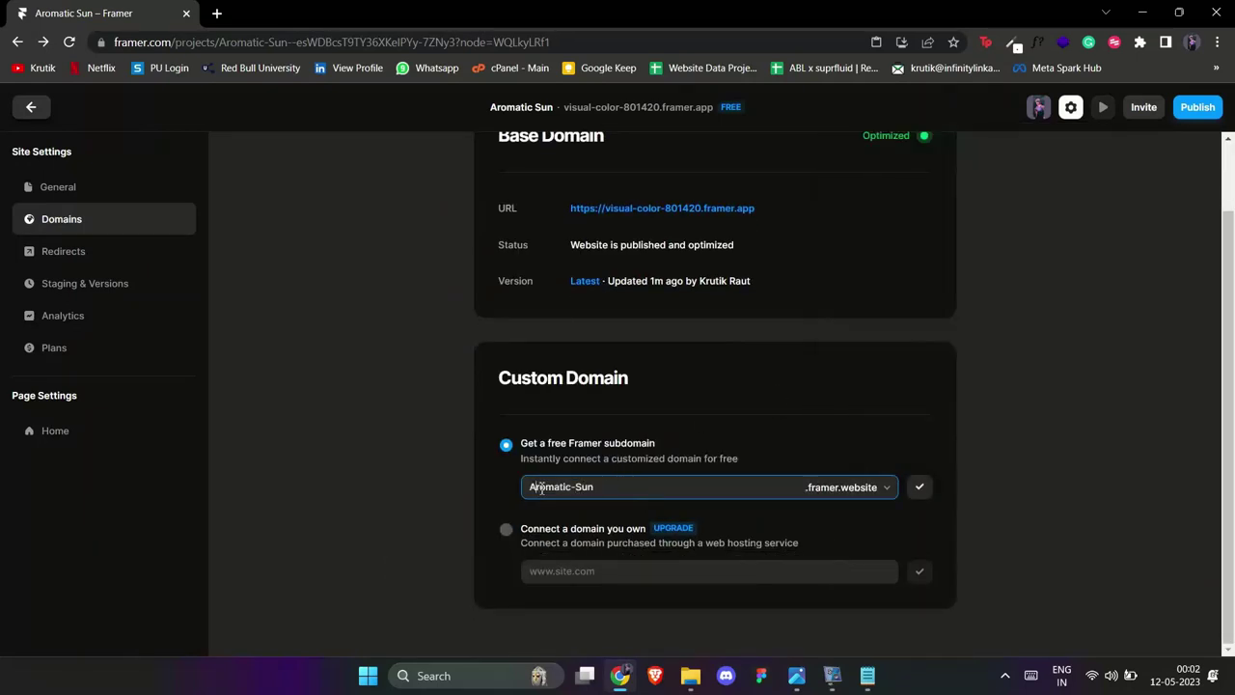
key(Return)
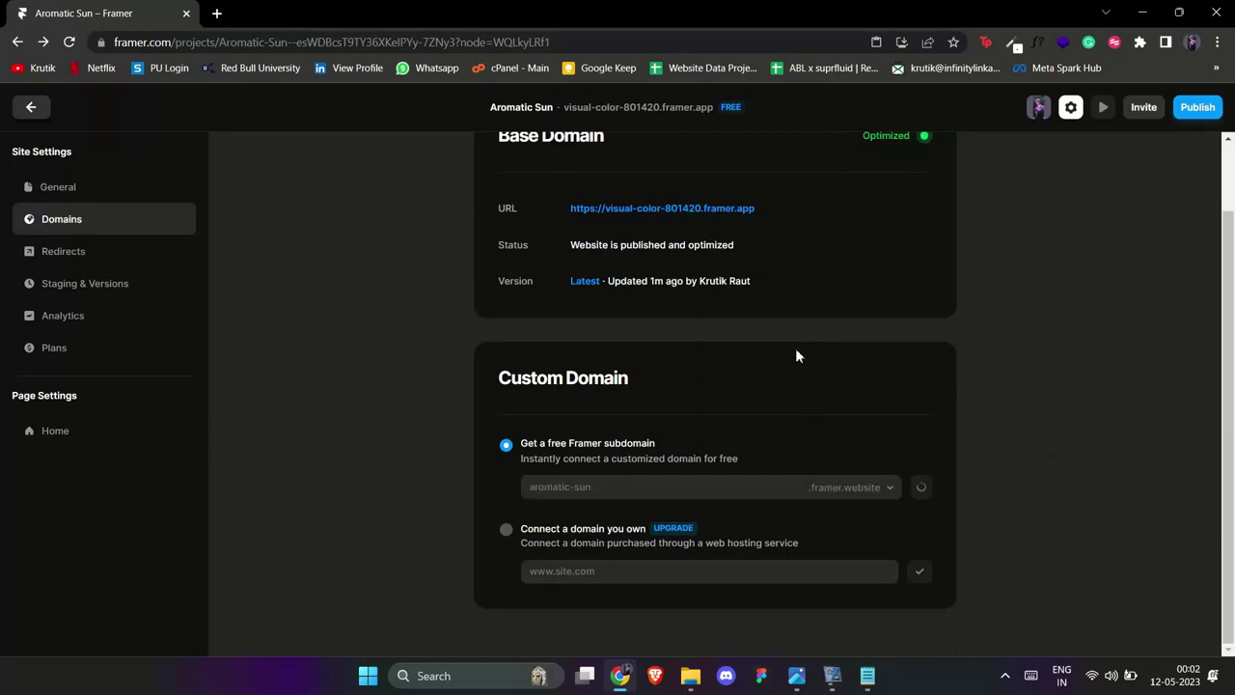
- Open the live site, test its Home, Products, About Us and Contact Us links, and close it
click(699, 476)
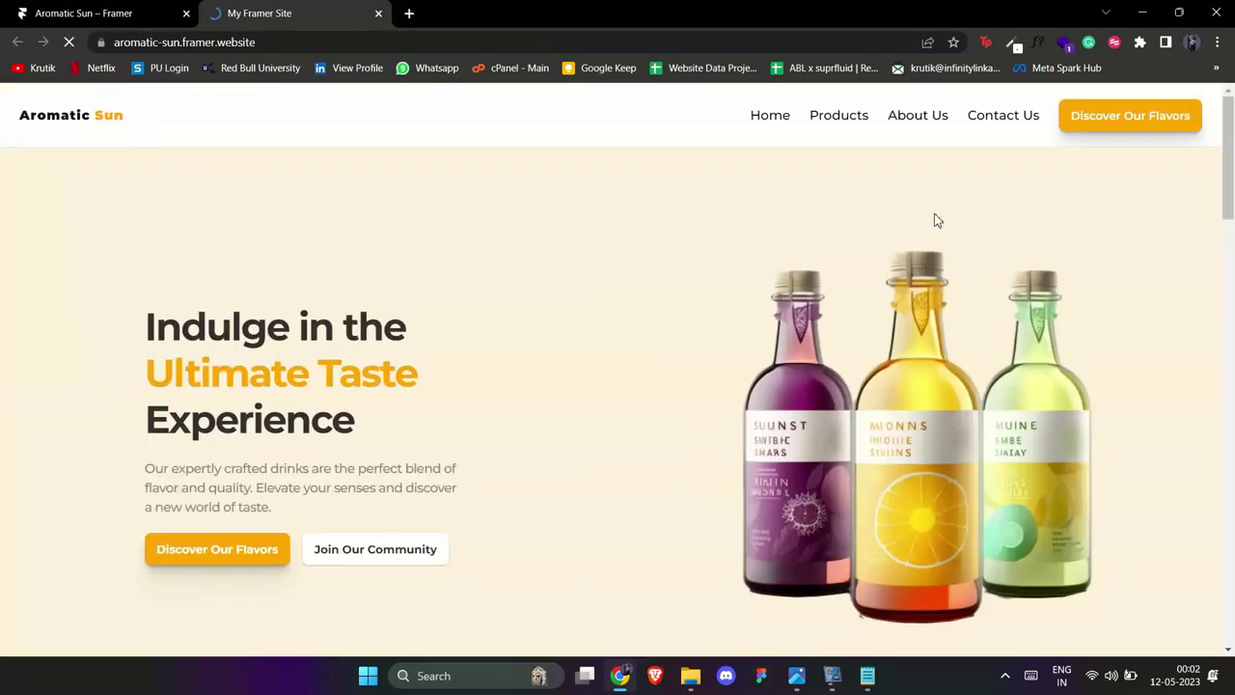
click(779, 121)
scroll(781, 121, up, 2)
click(823, 120)
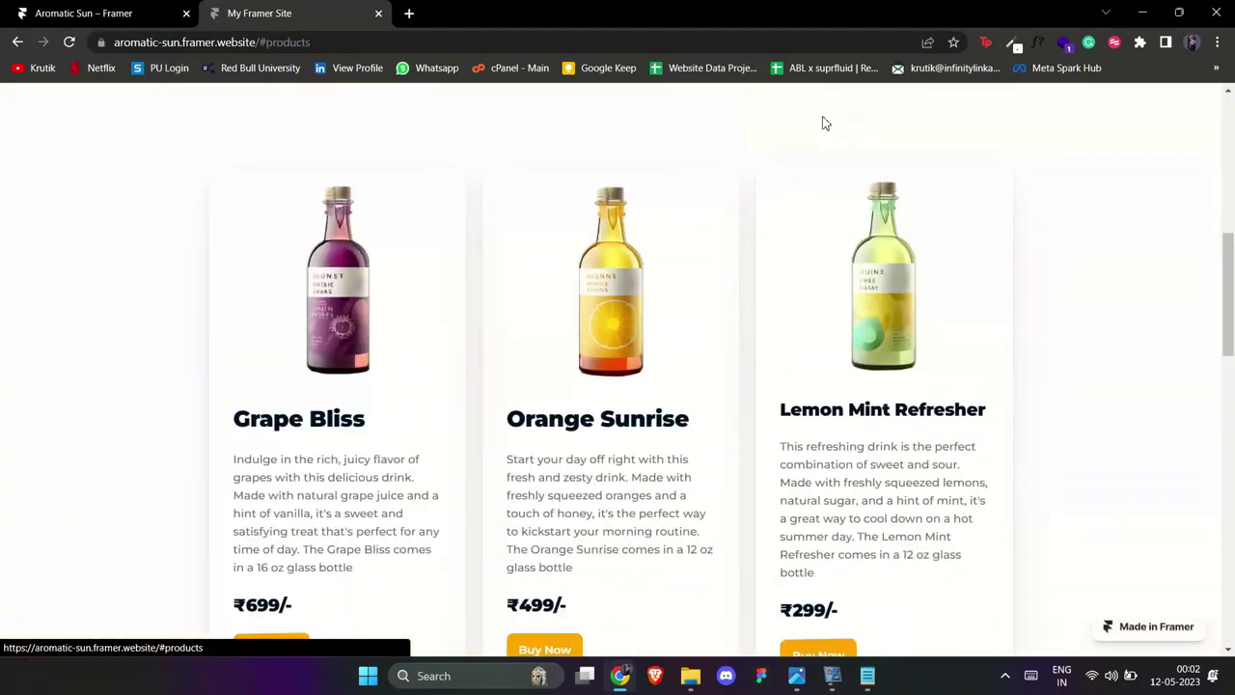
scroll(824, 120, up, 7)
click(919, 116)
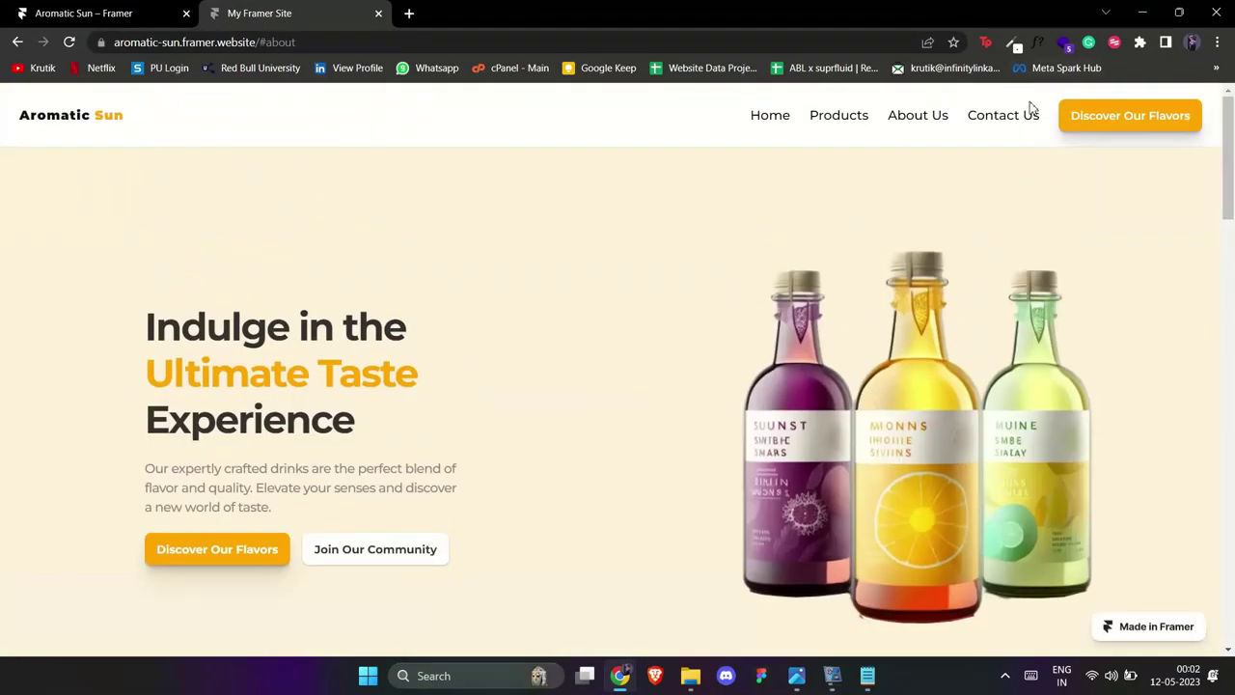
click(1021, 116)
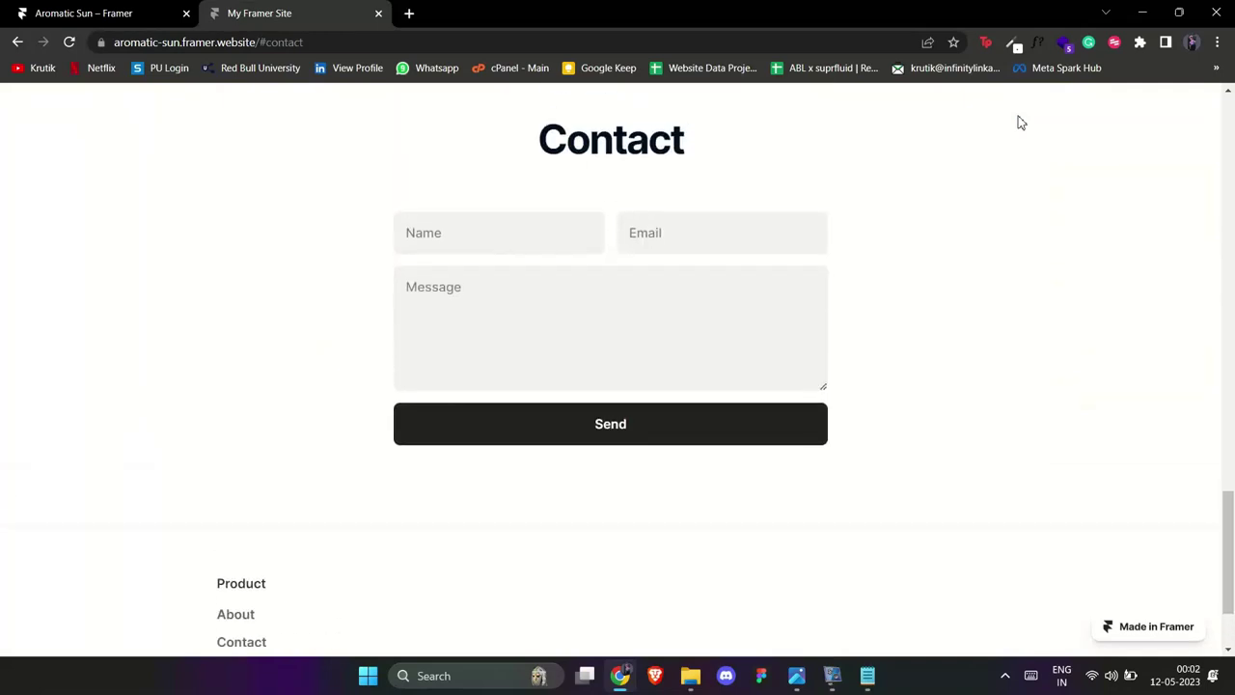
click(378, 13)
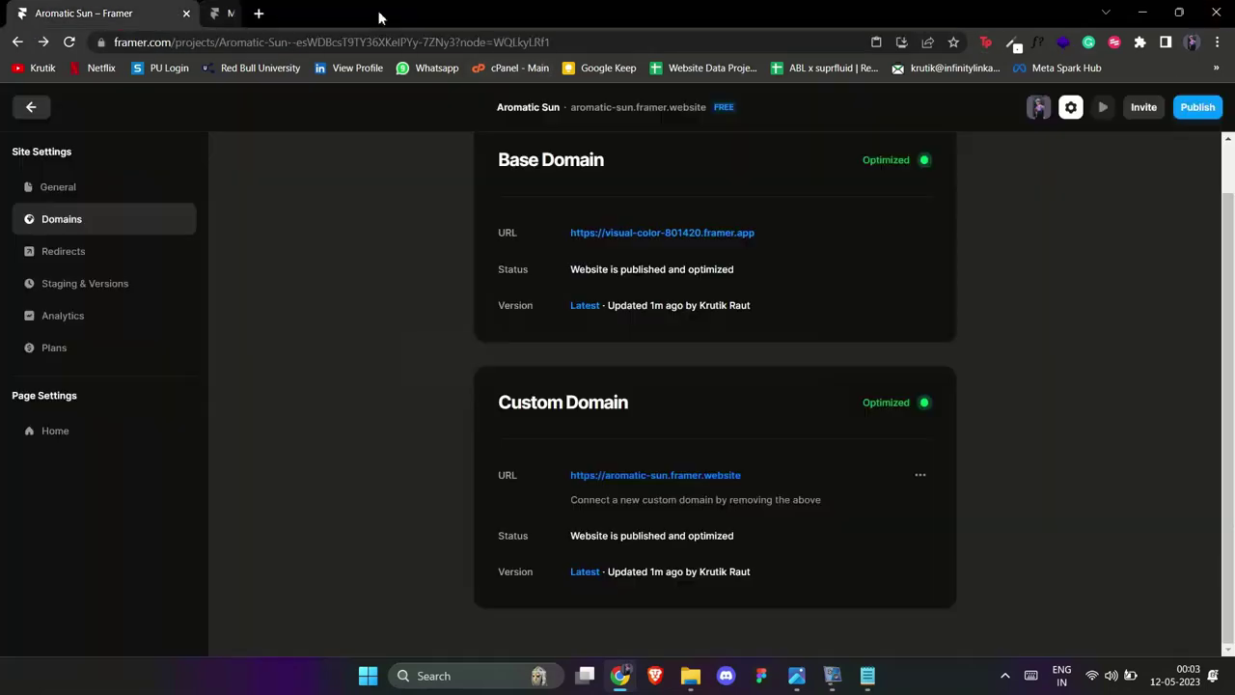
- Return to the page canvas and examine the hero heading's text settings and its Columns stack's layout settings
click(32, 108)
click(839, 191)
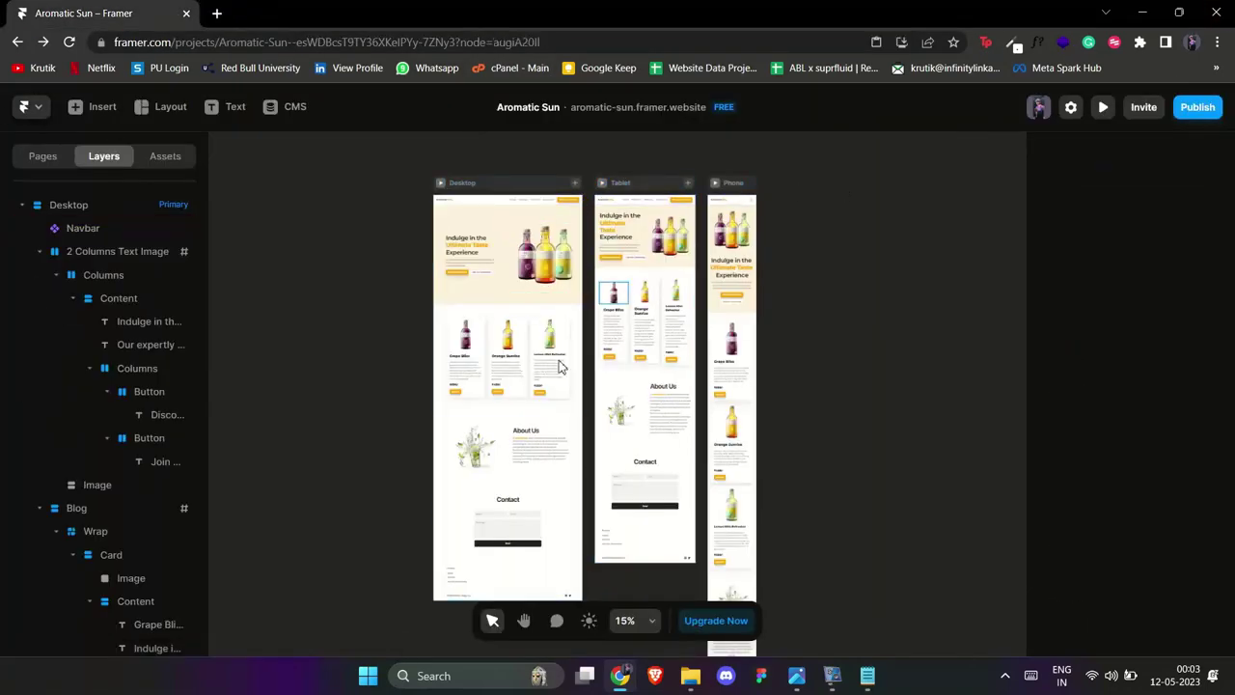
scroll(521, 282, up, 3)
scroll(466, 277, up, 5)
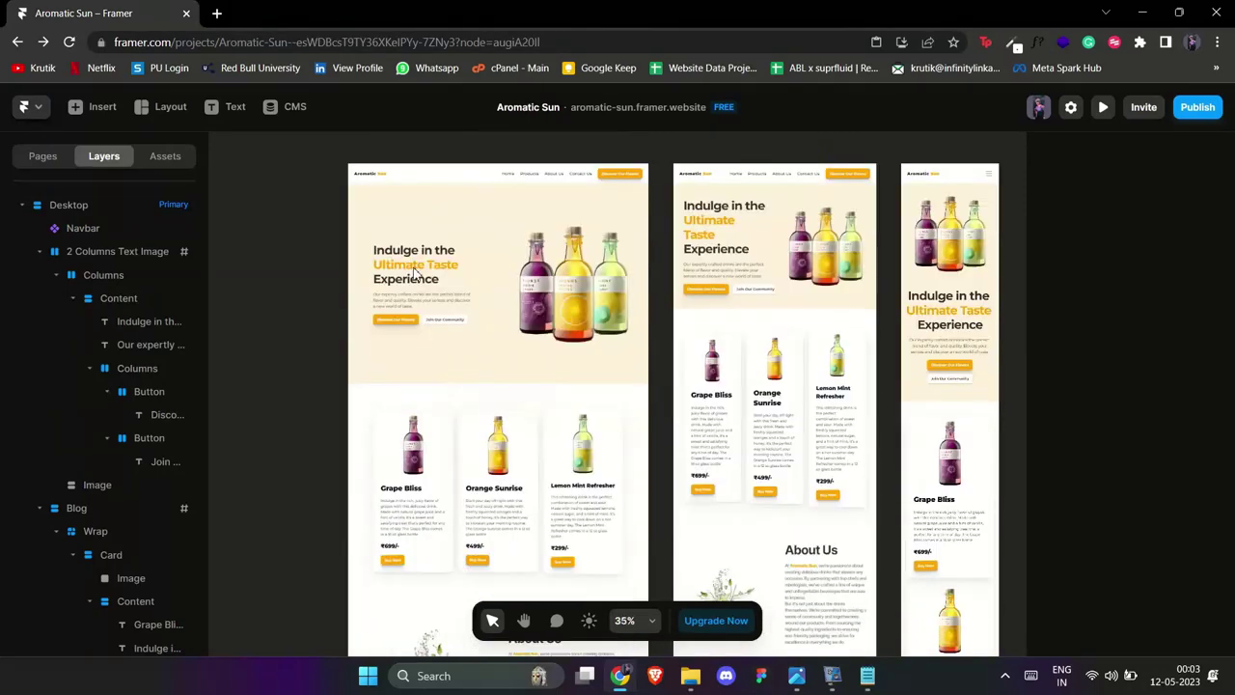
click(349, 295)
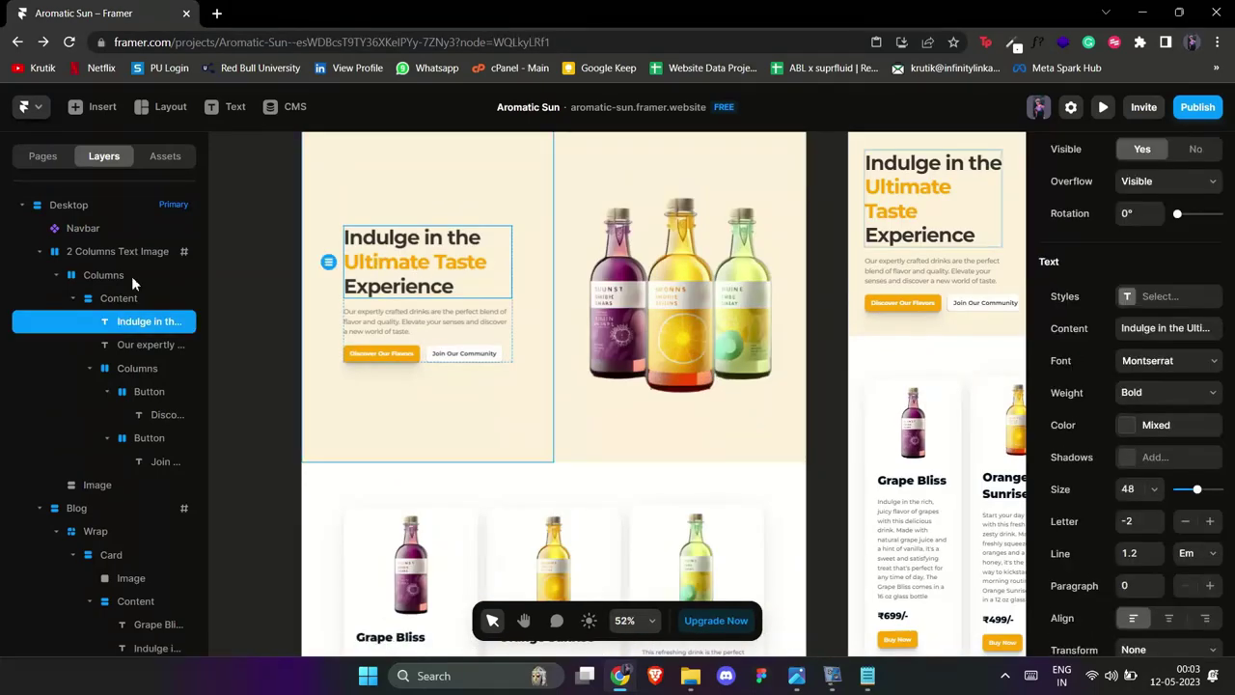
click(131, 276)
click(104, 275)
scroll(1129, 406, down, 5)
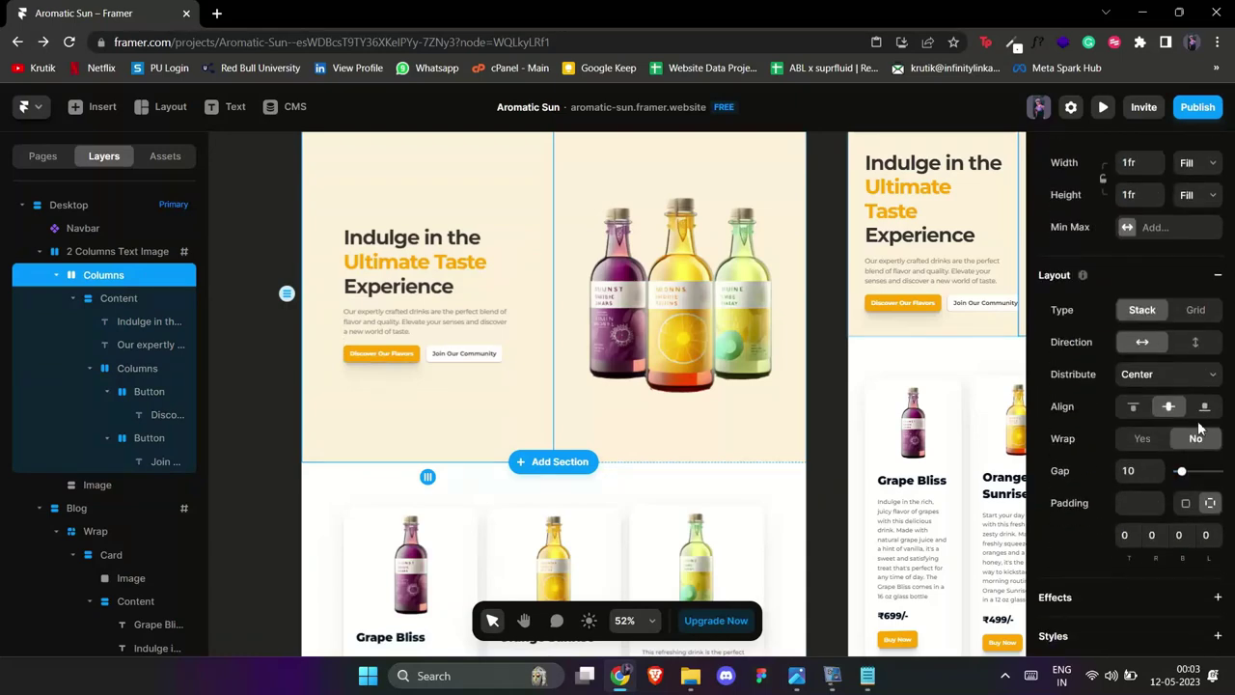
scroll(695, 347, down, 3)
click(647, 156)
scroll(646, 156, down, 5)
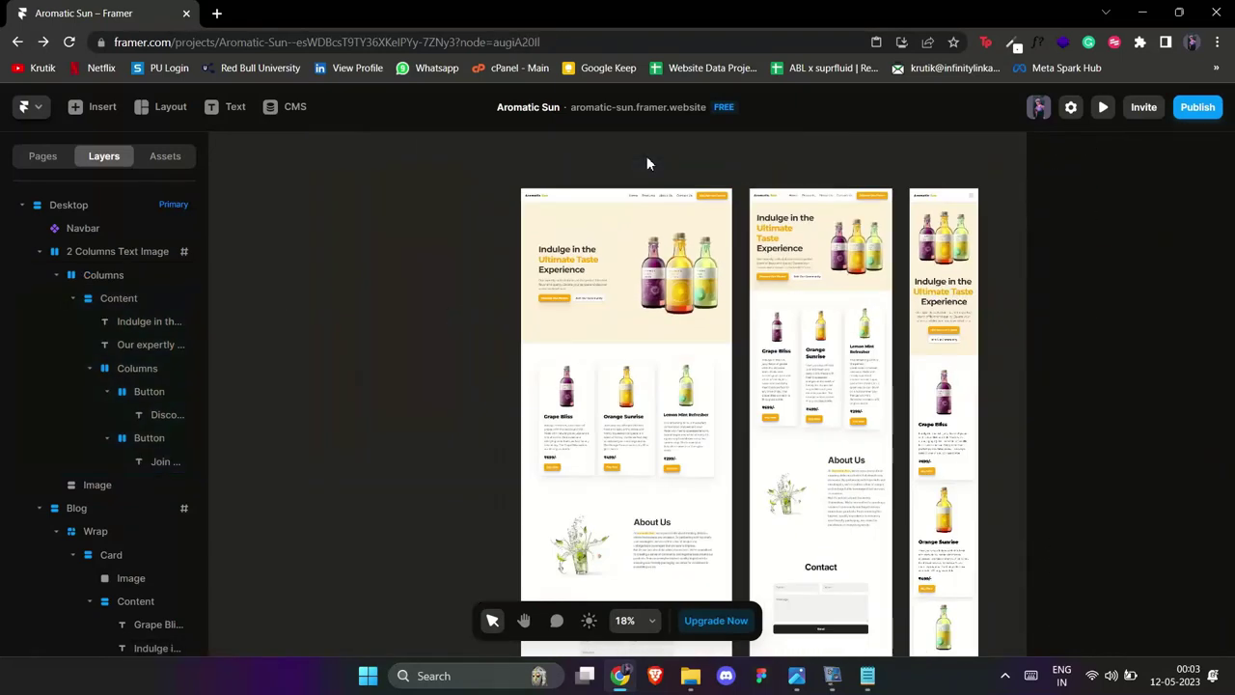
click(1147, 15)
click(770, 105)
click(1139, 12)
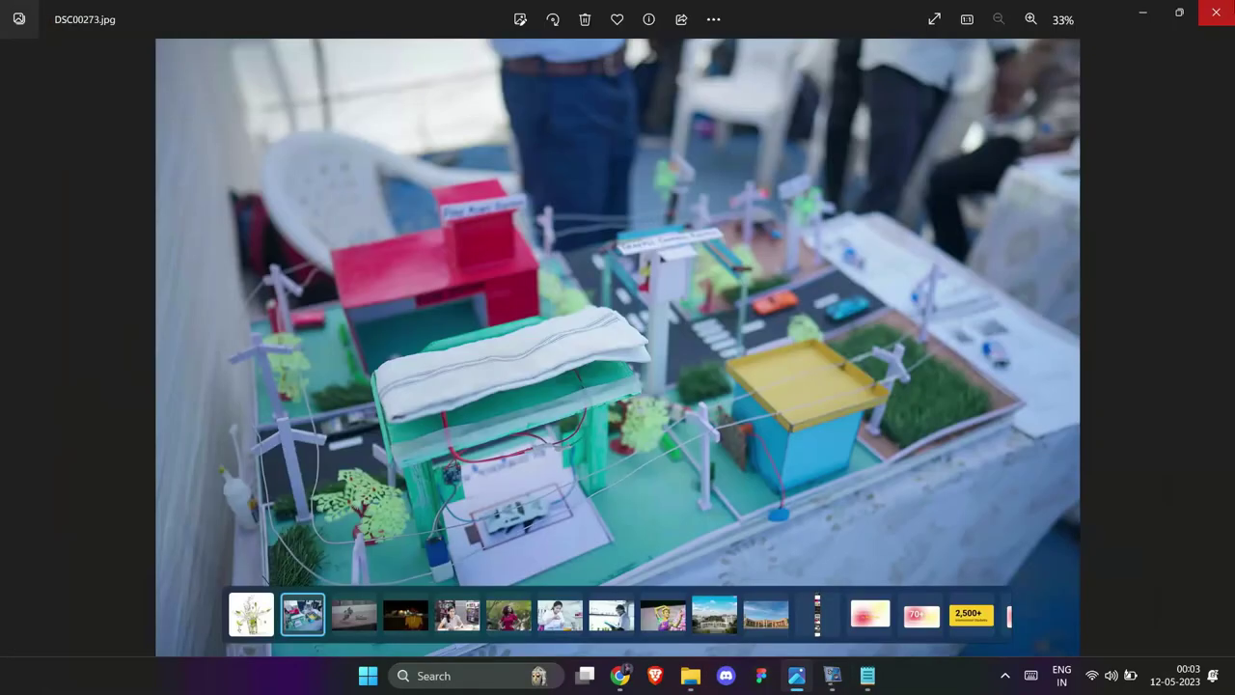
click(1214, 11)
click(816, 676)
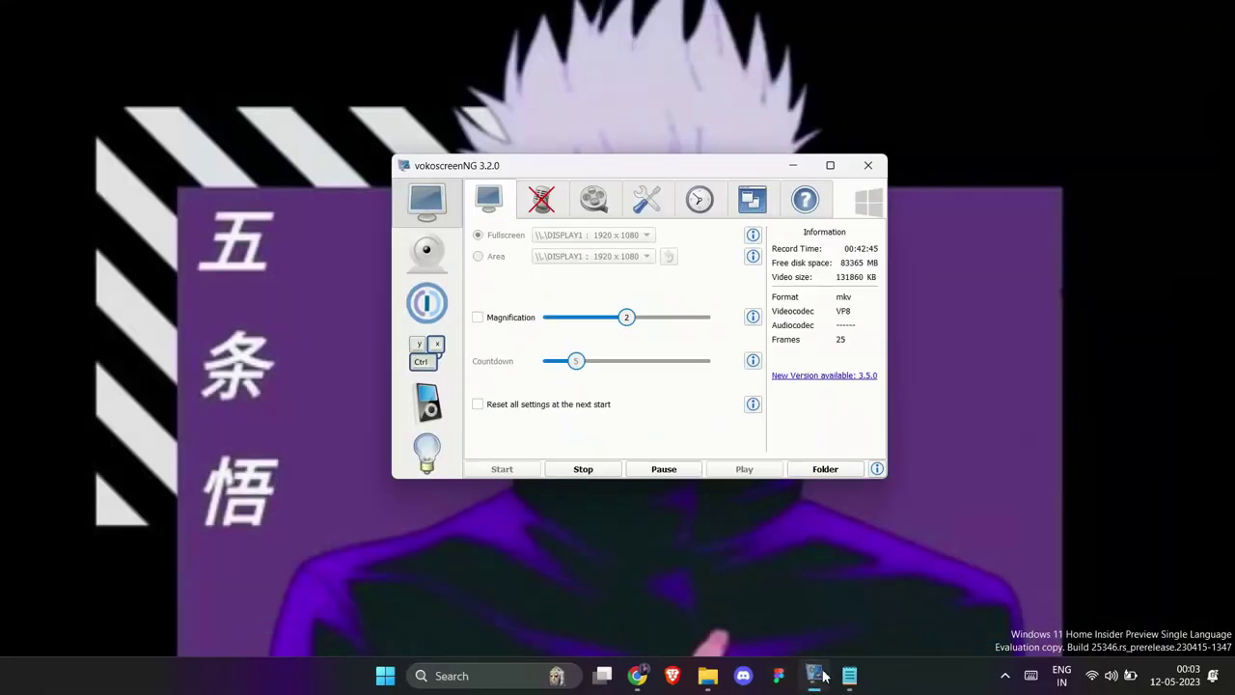